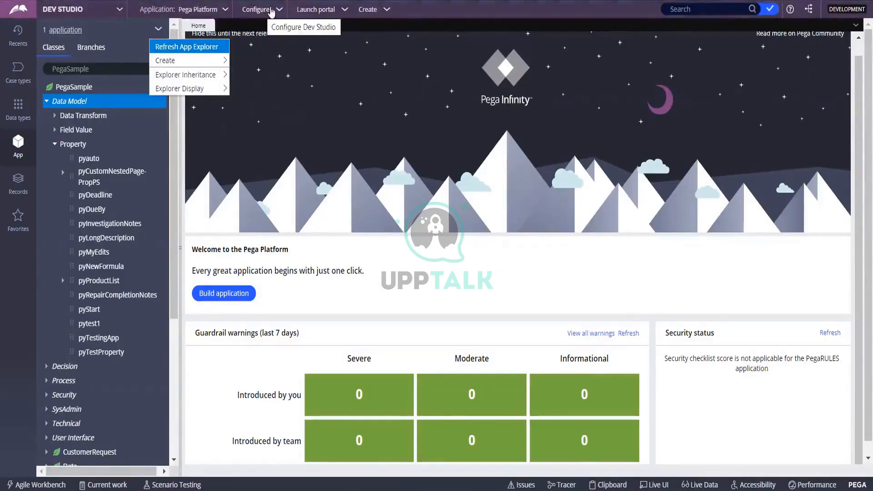
Step: Choose New Application from the header's Application menu to reach the Cosmos/Classic choice
{"action": "left_click", "coordinate": [274, 10]}
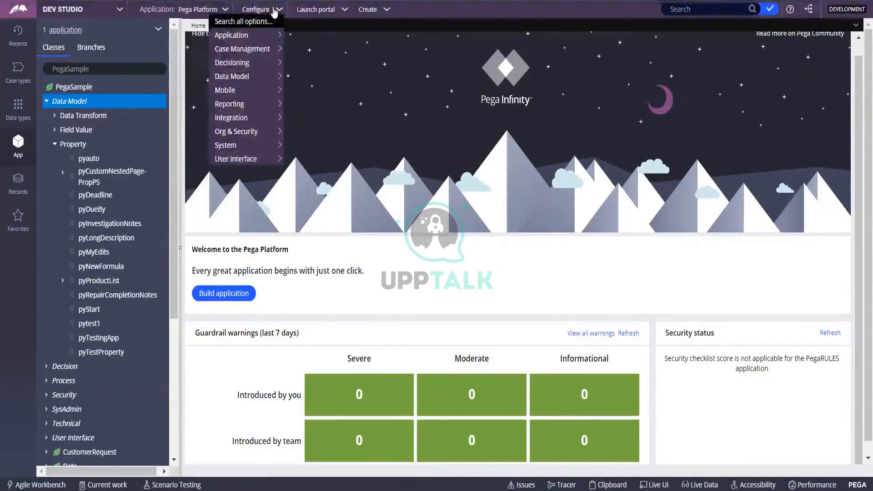
{"action": "left_click", "coordinate": [225, 10]}
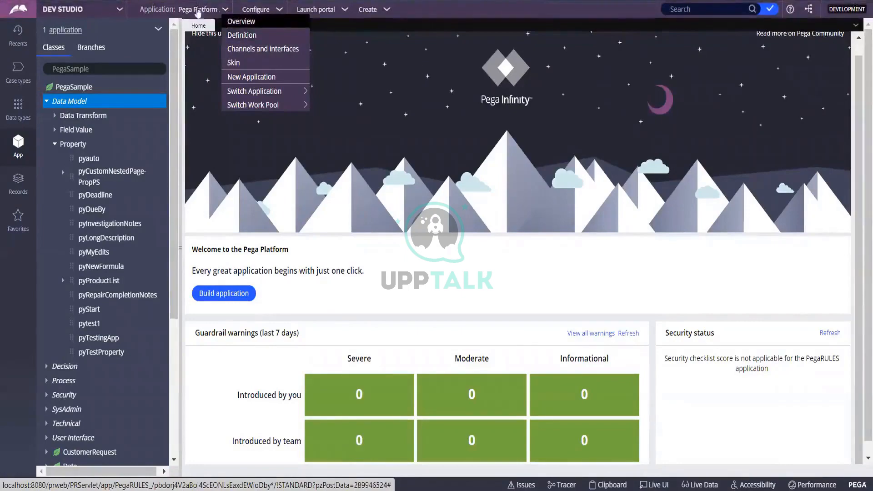
{"action": "left_click", "coordinate": [259, 78]}
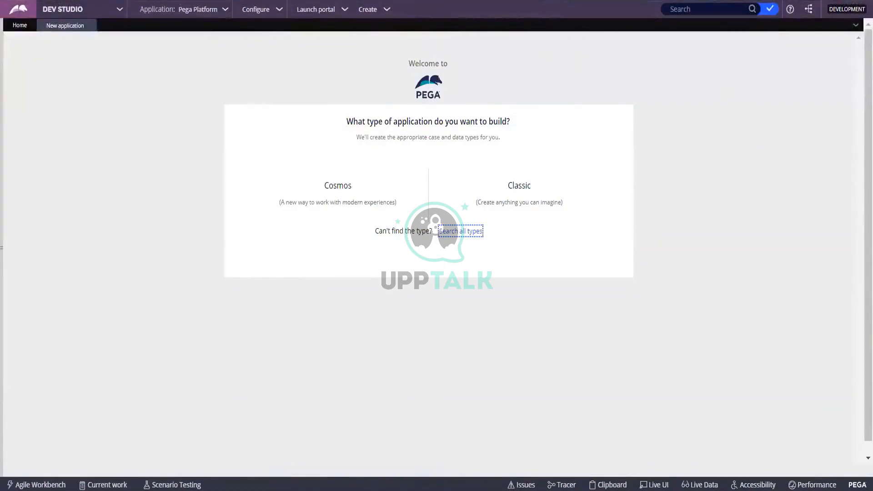
Step: Expand the left explorer panel and switch it to the Records category list
{"action": "left_click", "coordinate": [20, 25]}
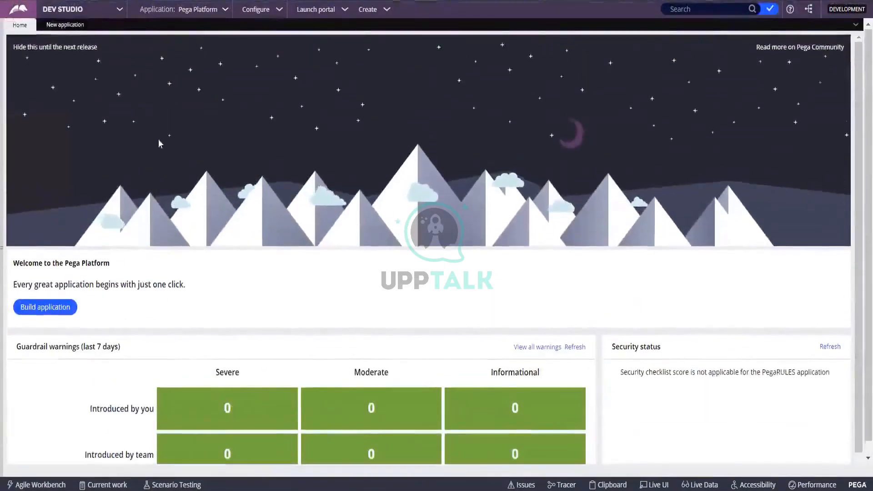
{"action": "left_click", "coordinate": [66, 28]}
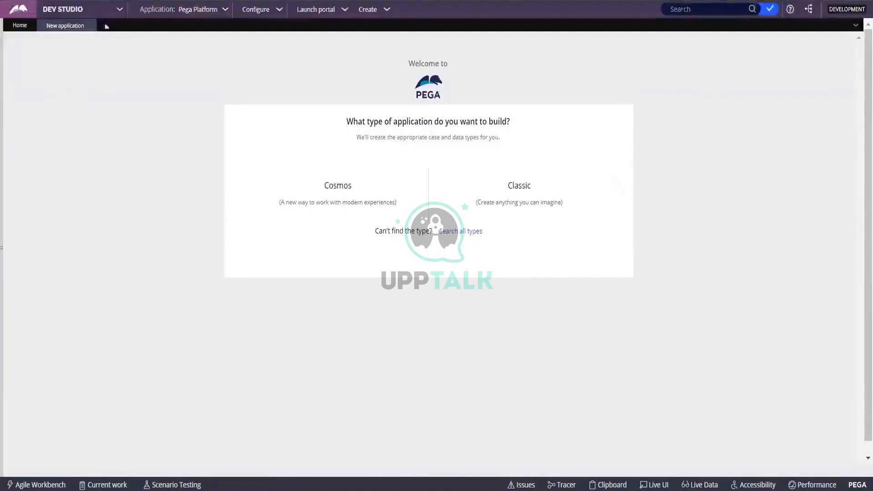
{"action": "left_click", "coordinate": [20, 13]}
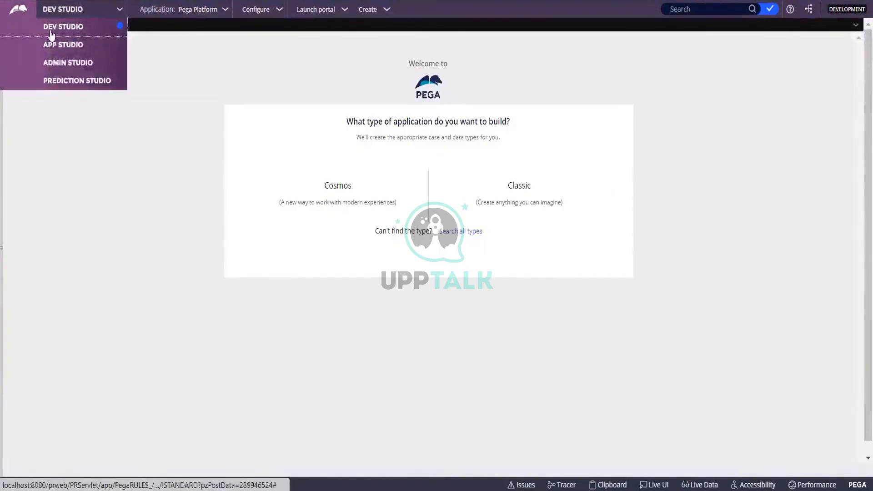
{"action": "left_click", "coordinate": [197, 70]}
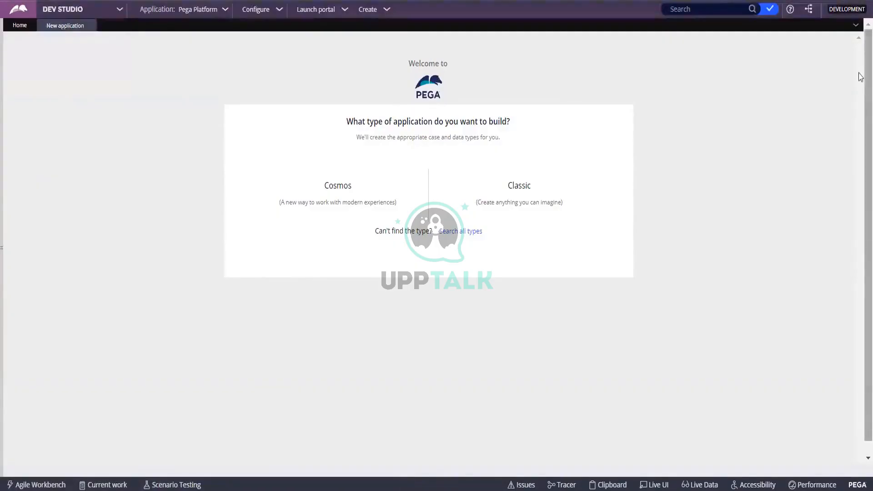
{"action": "left_click", "coordinate": [6, 69]}
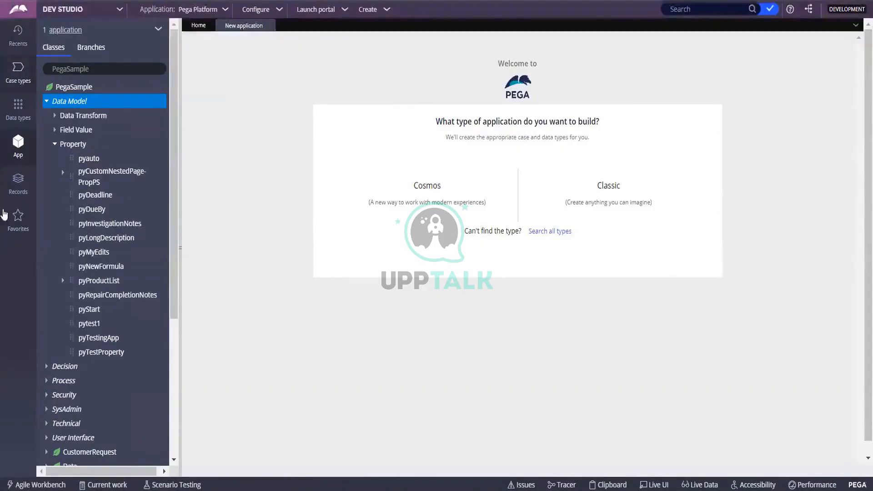
{"action": "left_click", "coordinate": [20, 186]}
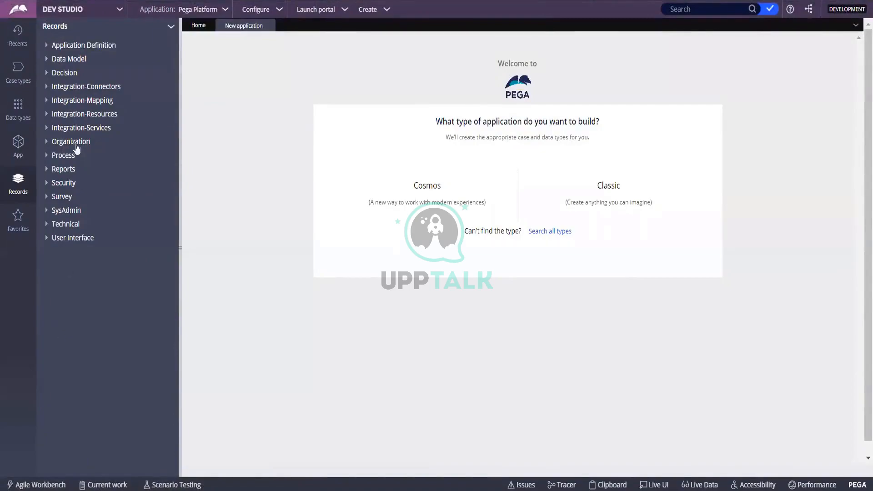
Step: Under Organization, list the Operator ID records and start creating a new one
{"action": "left_click", "coordinate": [45, 143]}
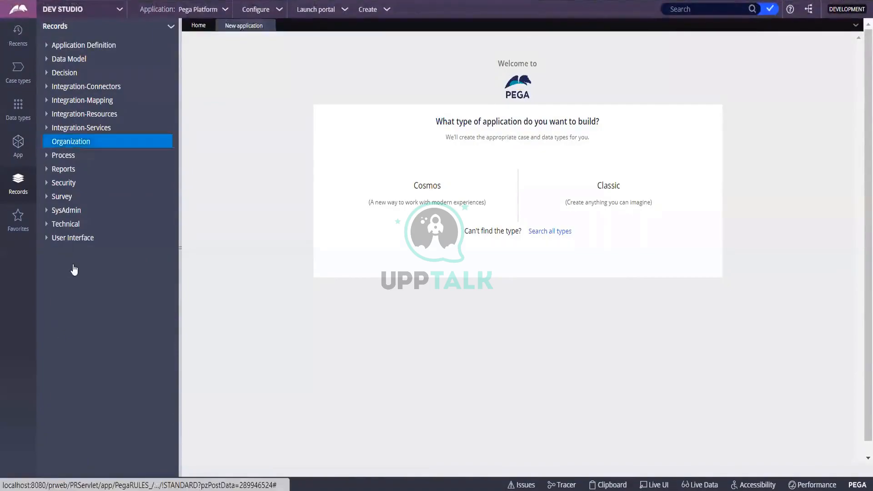
{"action": "left_click", "coordinate": [75, 184]}
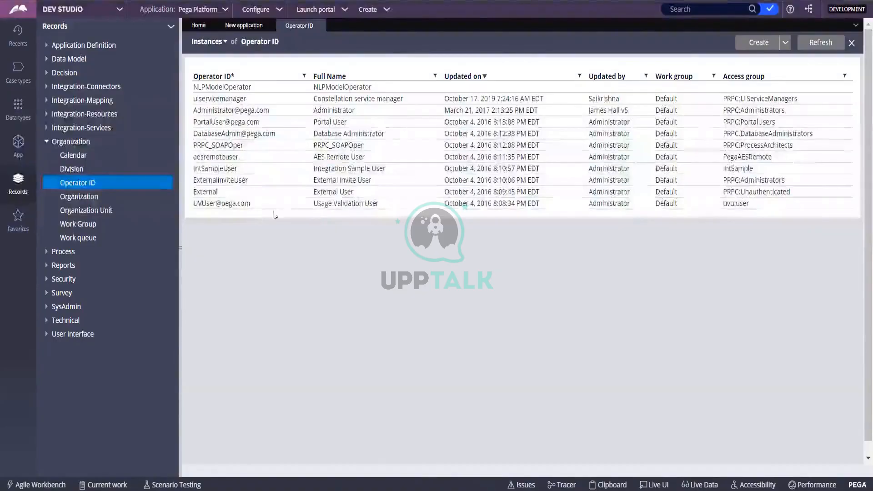
{"action": "left_click", "coordinate": [758, 43]}
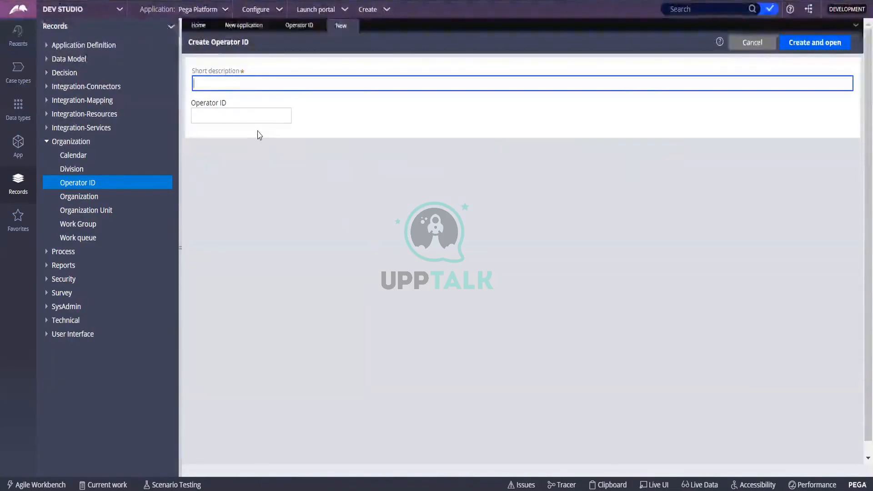
Step: Enter the operator's first name as the Short description
{"action": "type", "text": "This is"}
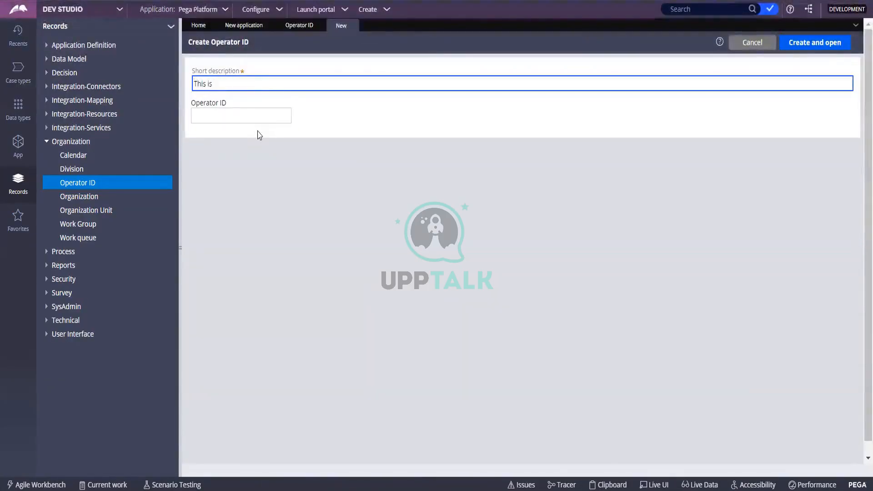
{"action": "key", "text": "BackSpace"}
{"action": "key", "text": "BackSpace"}
{"action": "key", "text": "BackSpace"}
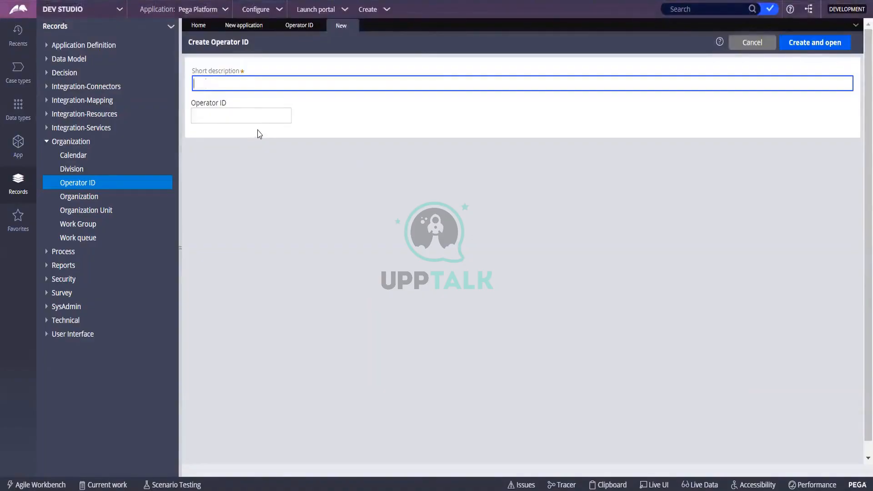
{"action": "left_click", "coordinate": [254, 121]}
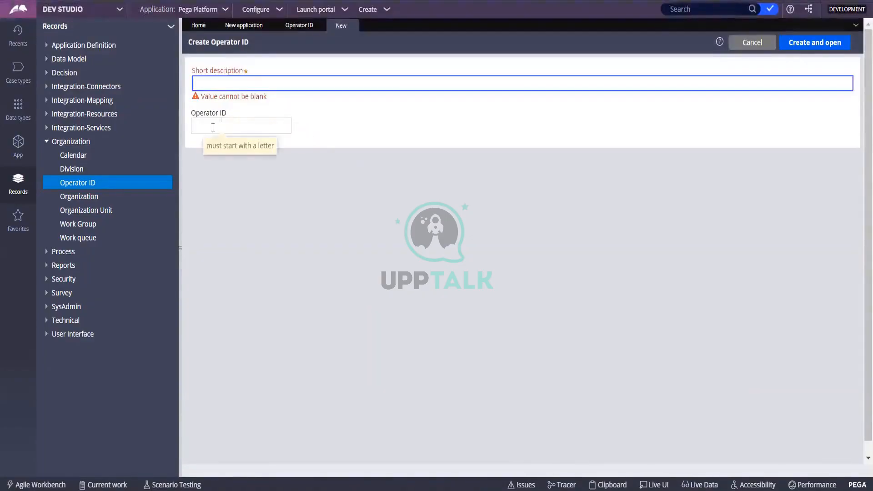
{"action": "left_click", "coordinate": [217, 78]}
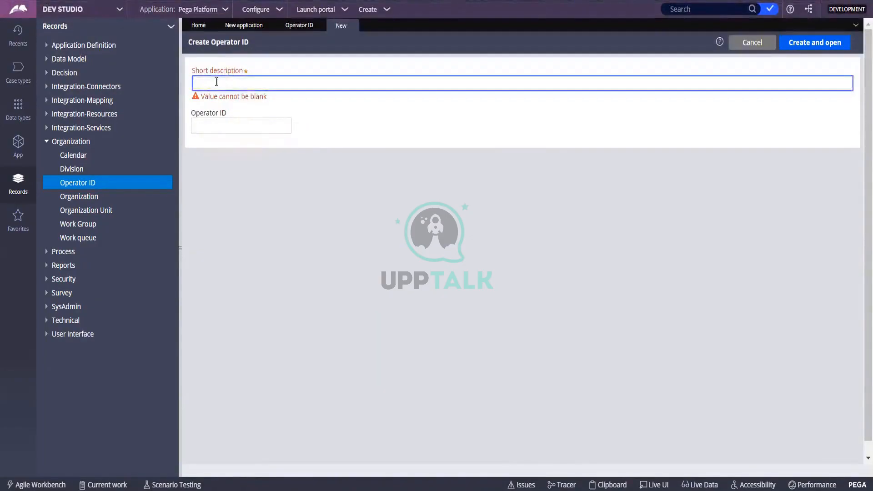
{"action": "type", "text": "Chet"}
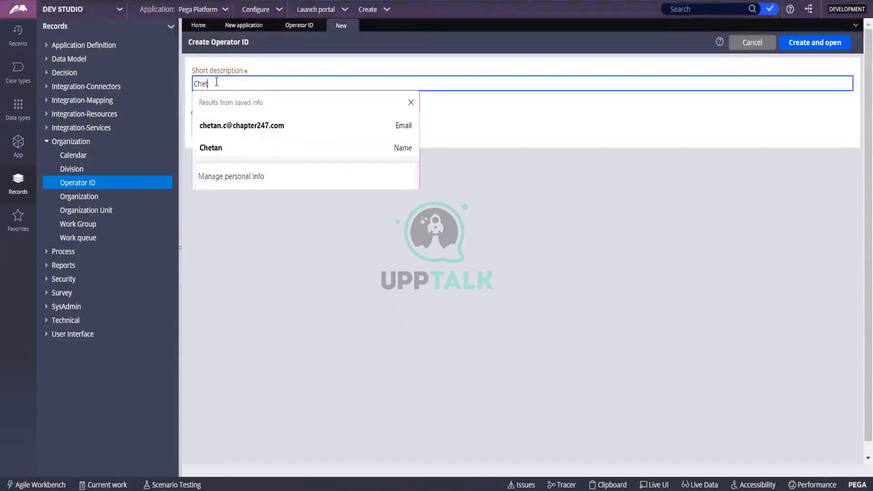
{"action": "type", "text": "an Ope"}
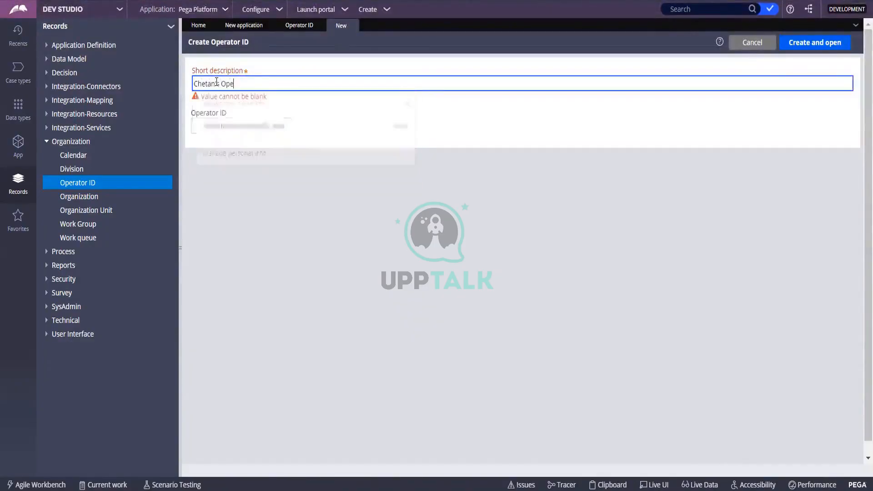
{"action": "type", "text": "rator ID"}
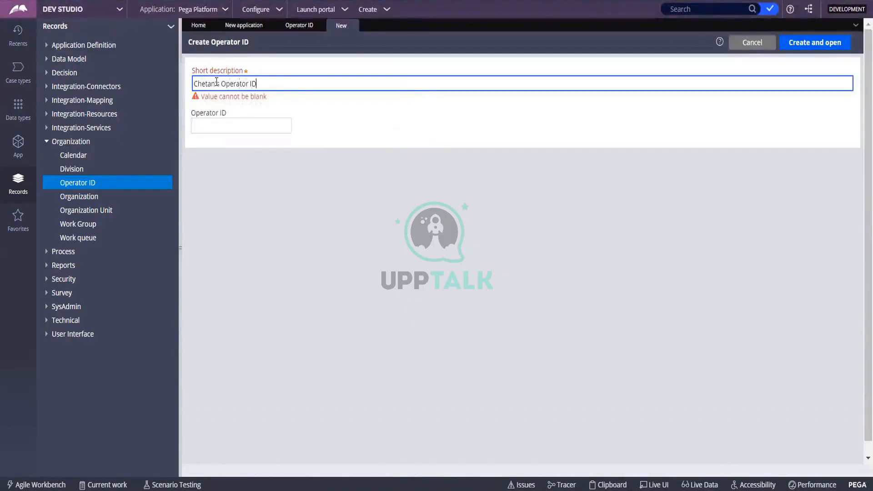
{"action": "left_click", "coordinate": [233, 126]}
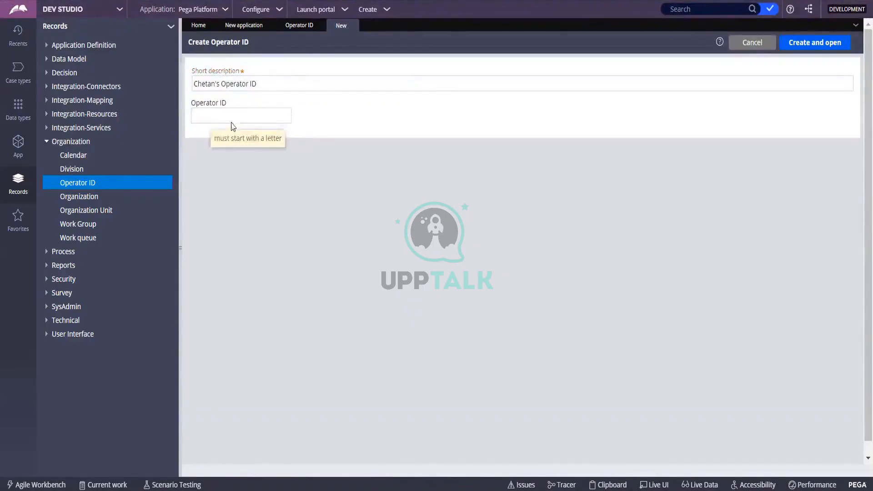
{"action": "left_click", "coordinate": [218, 86]}
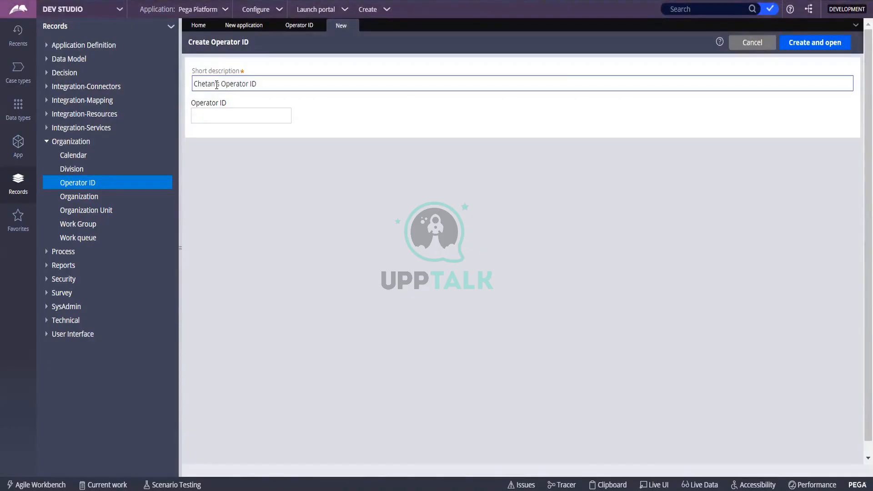
{"action": "triple_click", "coordinate": [216, 84]}
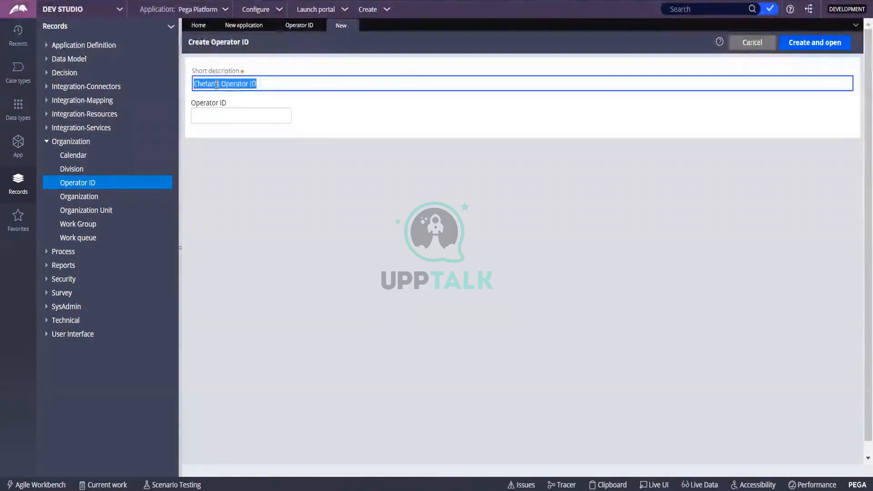
{"action": "key", "text": "BackSpace"}
{"action": "type", "text": "Chetan"}
Step: Enter the same operator name as the Operator ID
{"action": "key", "text": "Tab"}
{"action": "type", "text": "C"}
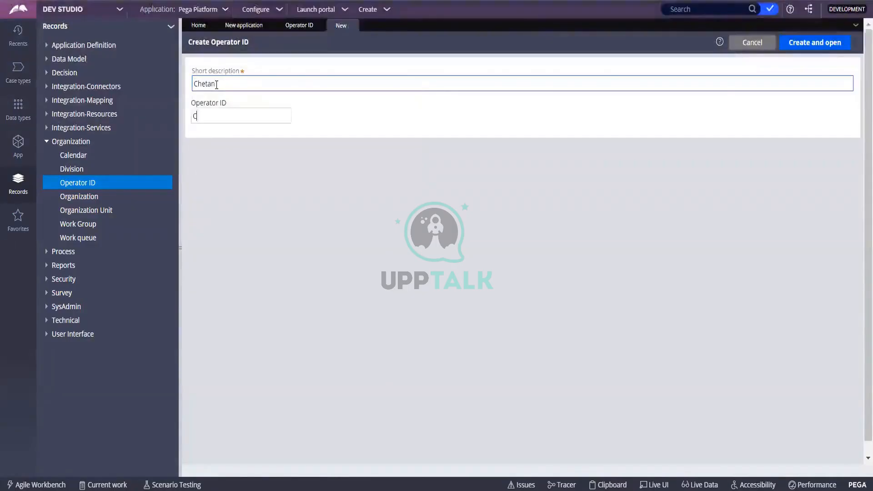
{"action": "type", "text": "hetan"}
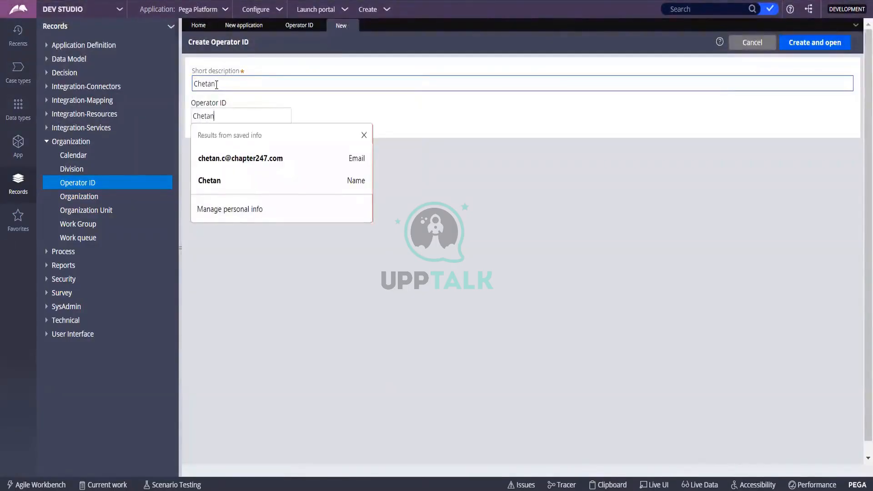
{"action": "left_click_drag", "start_coordinate": [192, 71], "coordinate": [275, 72]}
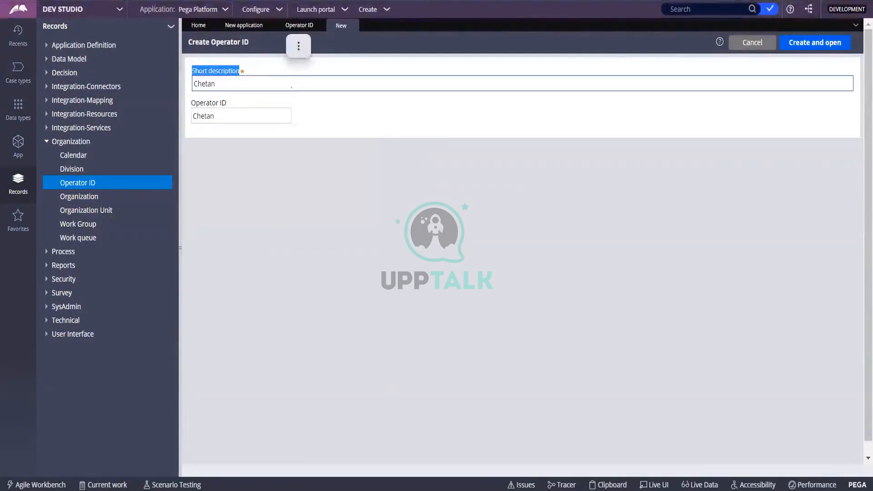
{"action": "left_click", "coordinate": [328, 117]}
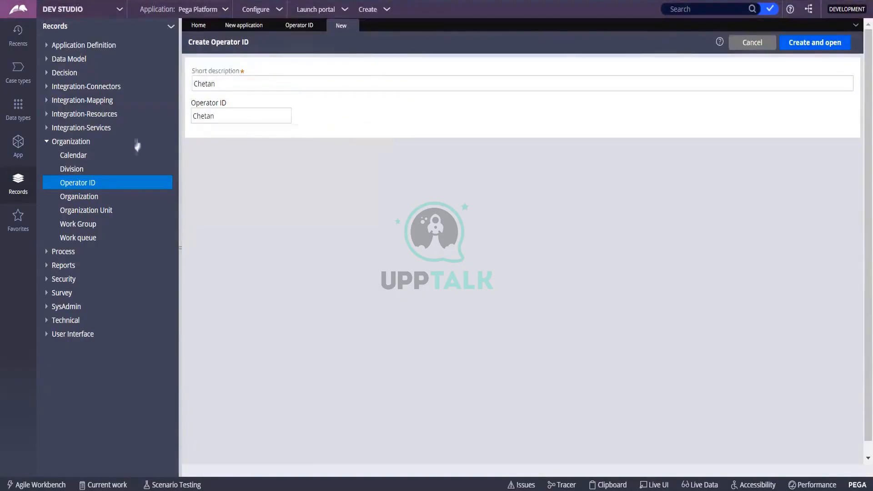
{"action": "left_click_drag", "start_coordinate": [232, 73], "coordinate": [260, 71]}
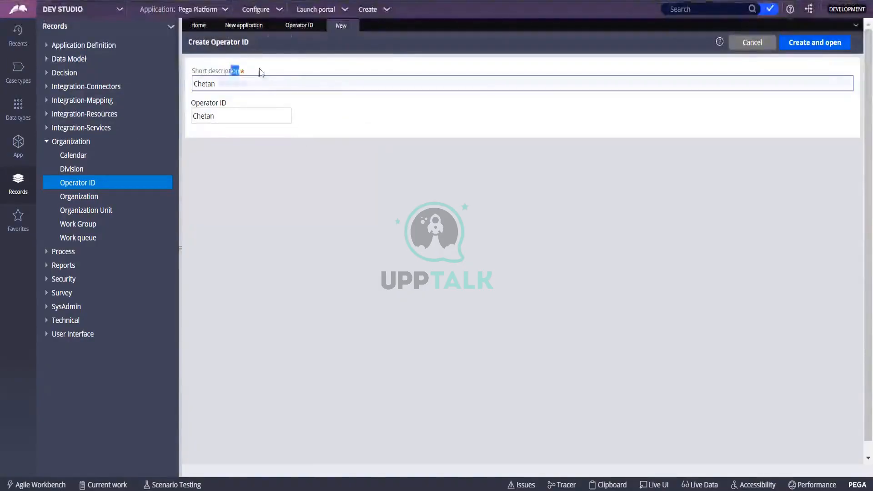
{"action": "left_click", "coordinate": [245, 72]}
{"action": "triple_click", "coordinate": [245, 73]}
{"action": "left_click_drag", "start_coordinate": [192, 103], "coordinate": [227, 103]}
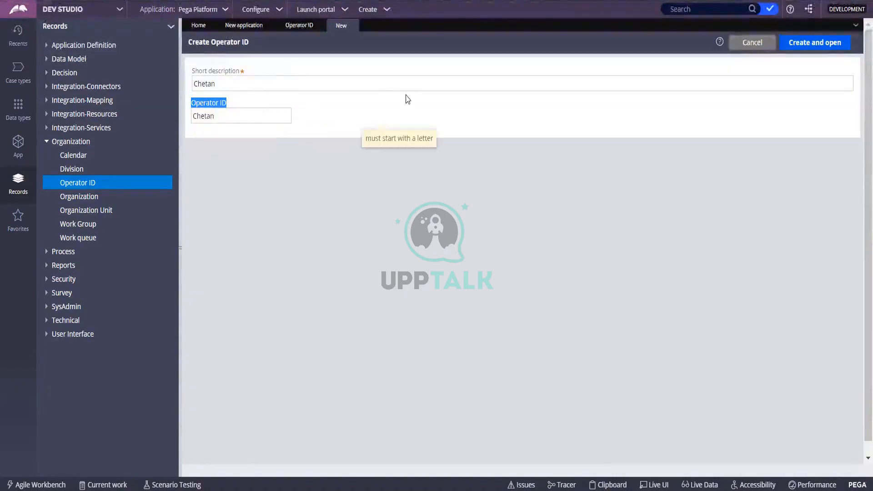
{"action": "left_click", "coordinate": [355, 107]}
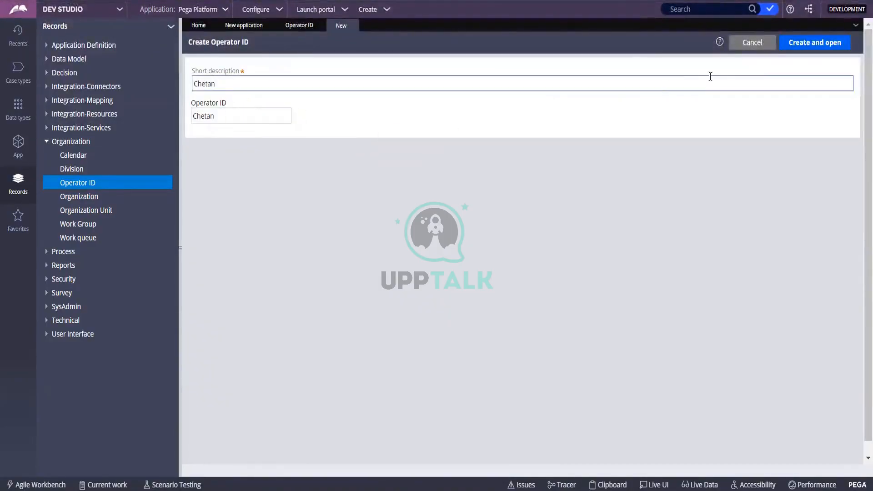
Step: Create the operator record and open it for editing
{"action": "left_click", "coordinate": [804, 45]}
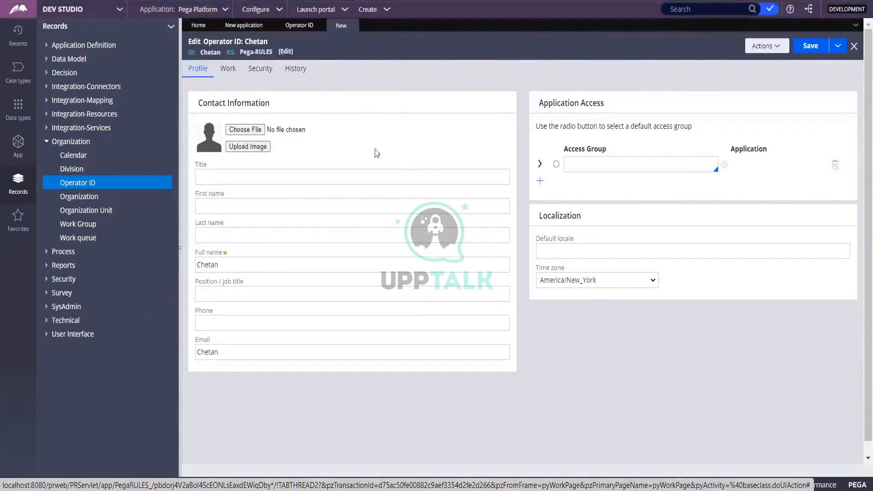
{"action": "left_click", "coordinate": [541, 166]}
{"action": "left_click", "coordinate": [541, 166]}
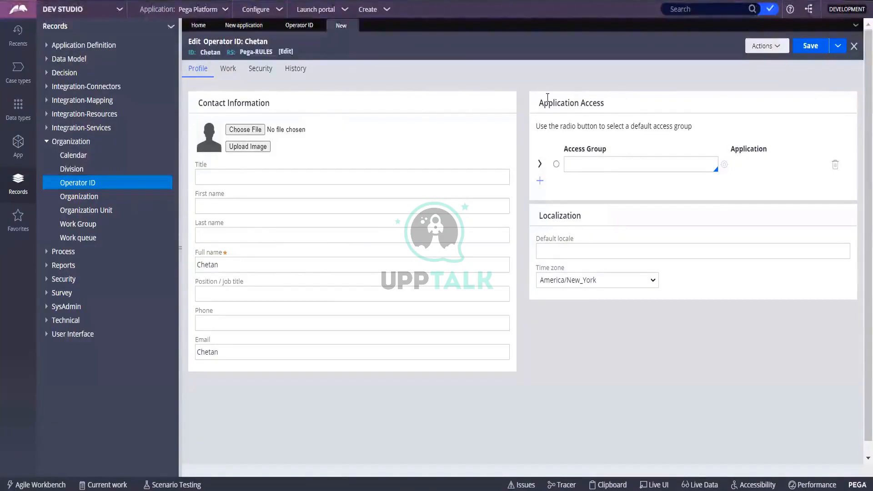
{"action": "left_click_drag", "start_coordinate": [540, 100], "coordinate": [632, 102]}
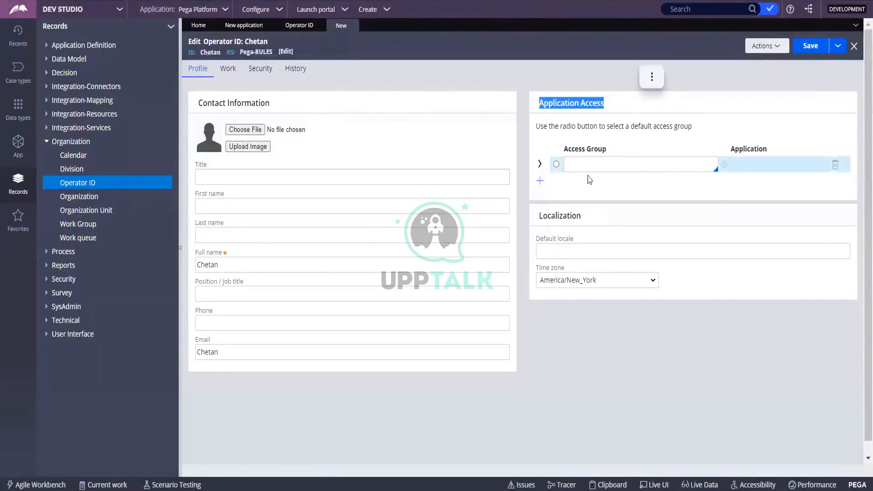
Step: Assign PRPC:Administrators as the operator's access group and make it the default
{"action": "left_click", "coordinate": [653, 165]}
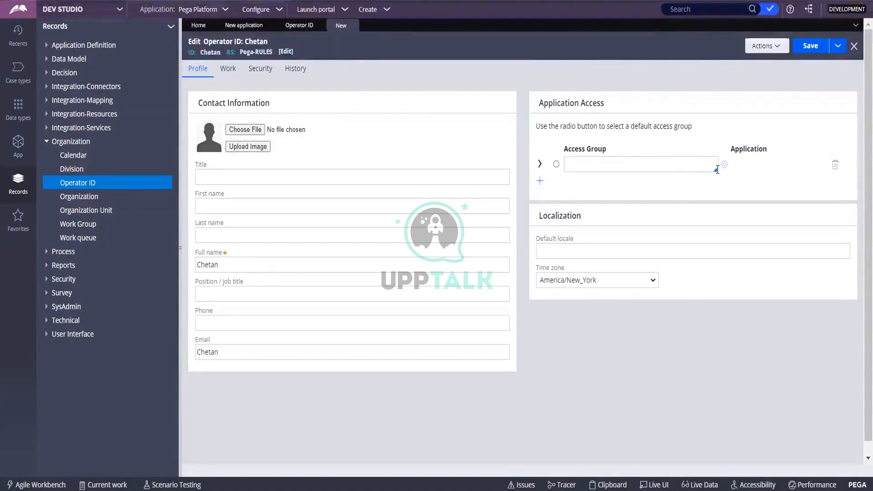
{"action": "left_click", "coordinate": [709, 165]}
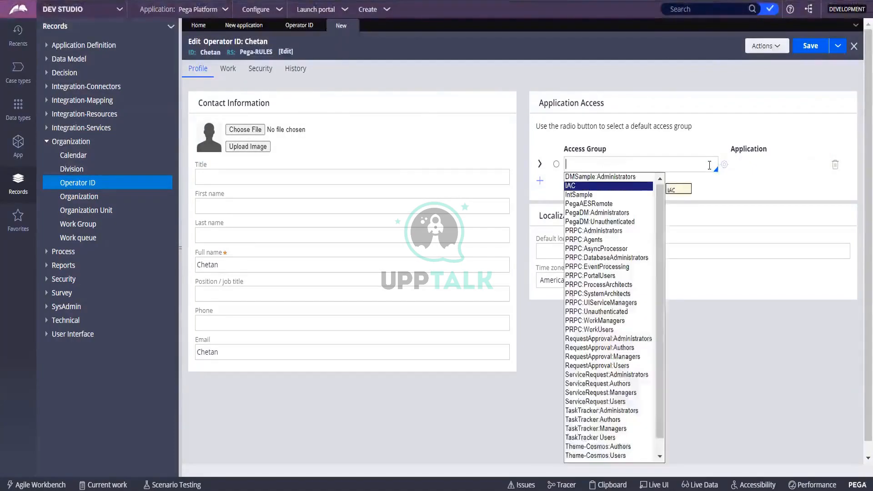
{"action": "key", "text": "Up"}
{"action": "key", "text": "Down"}
{"action": "key", "text": "Down"}
{"action": "key", "text": "Down"}
{"action": "key", "text": "Down"}
{"action": "key", "text": "Down"}
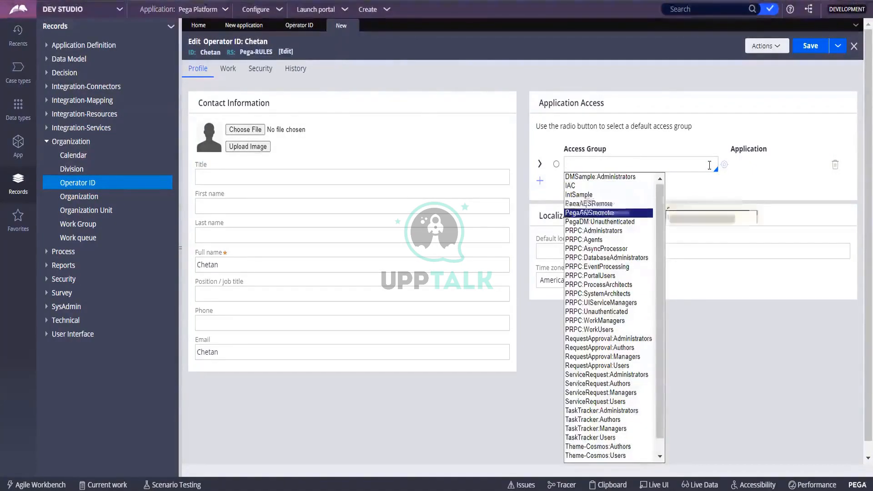
{"action": "key", "text": "Down"}
{"action": "key", "text": "Down"}
{"action": "key", "text": "Down"}
{"action": "key", "text": "Down"}
{"action": "key", "text": "Down"}
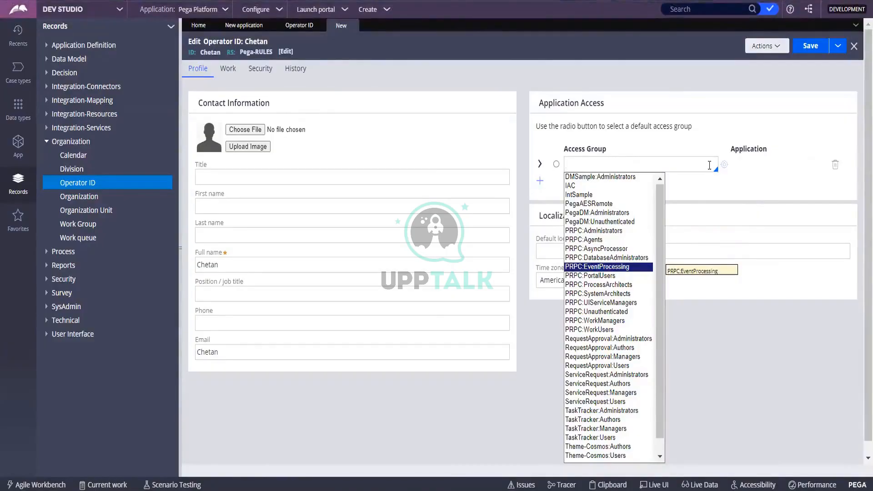
{"action": "type", "text": "prp"}
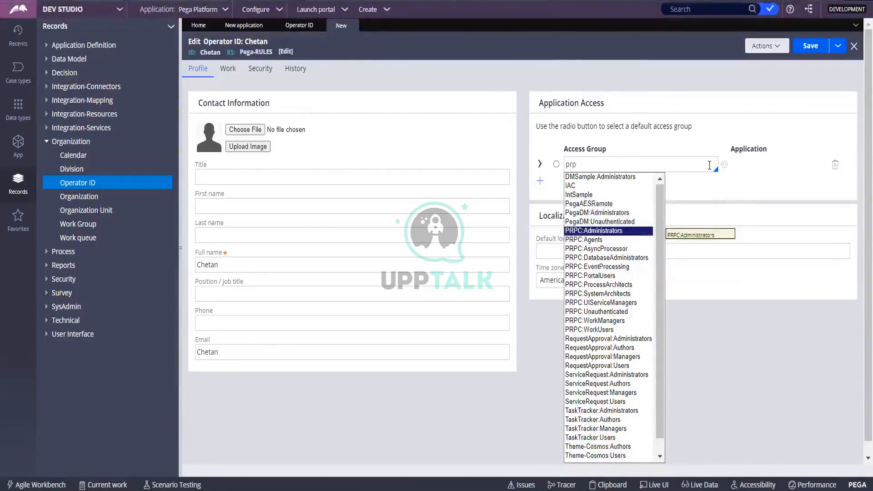
{"action": "key", "text": "Return"}
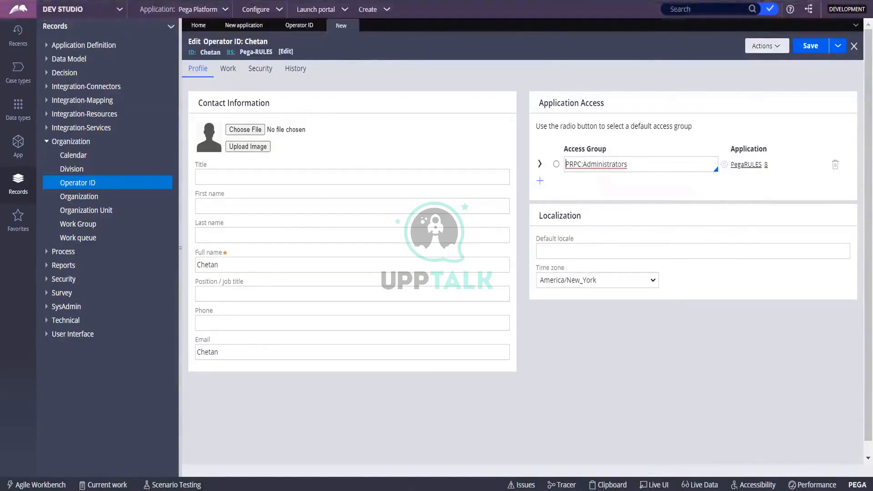
{"action": "left_click", "coordinate": [556, 164]}
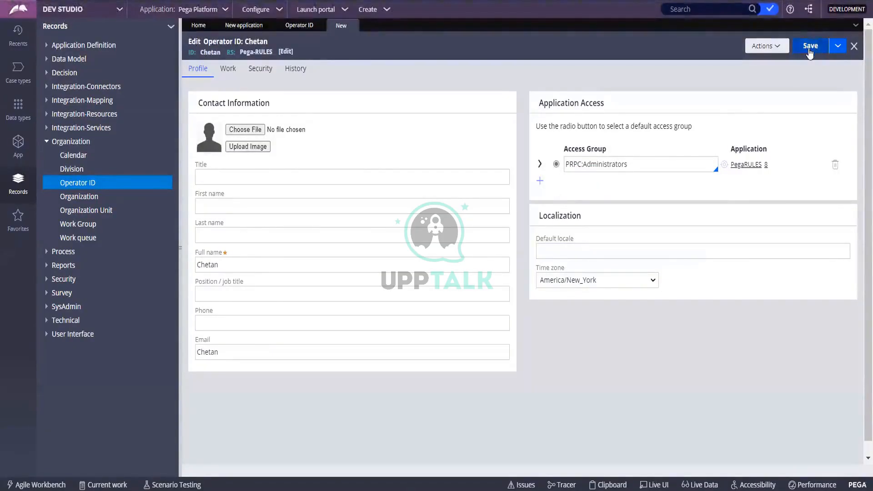
Step: Enter title 'Mr' plus the operator's first and last name, then save the record
{"action": "left_click", "coordinate": [213, 179]}
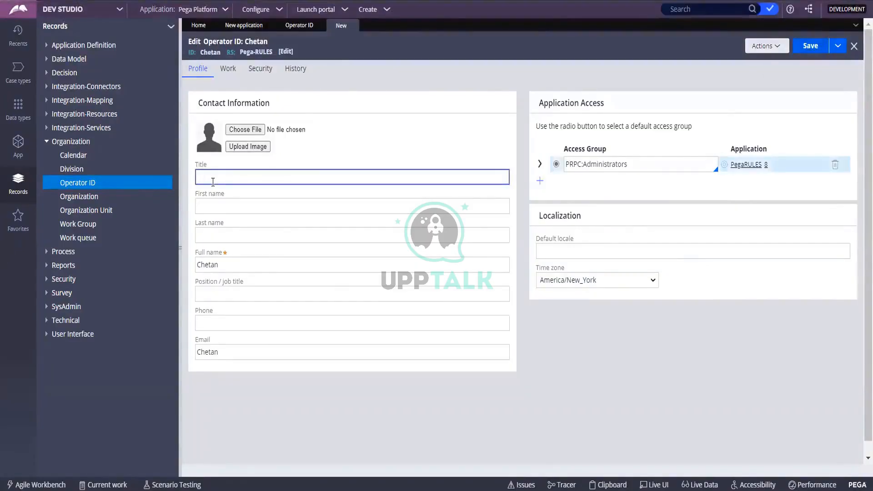
{"action": "type", "text": "Mr"}
{"action": "key", "text": "Tab"}
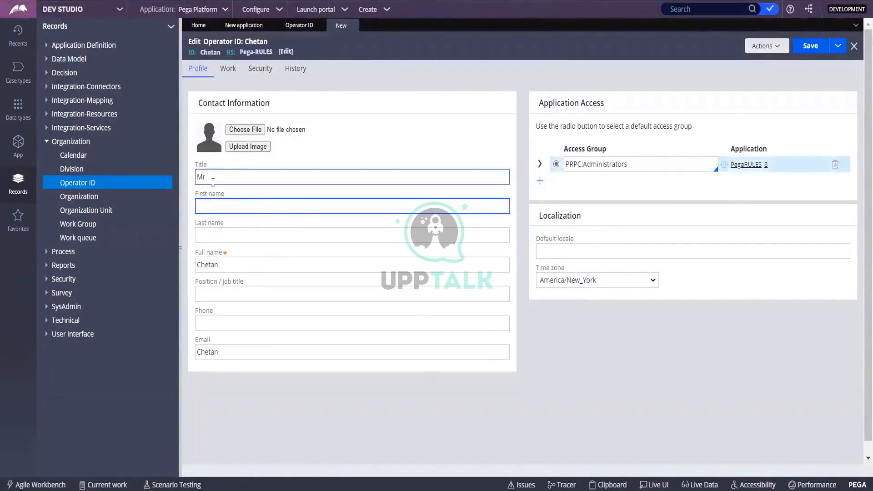
{"action": "key", "text": "Tab"}
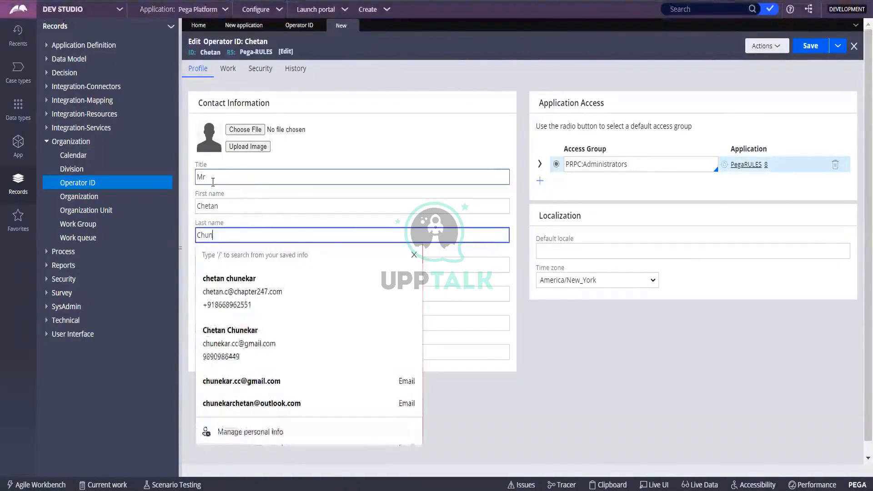
{"action": "key", "text": "Tab"}
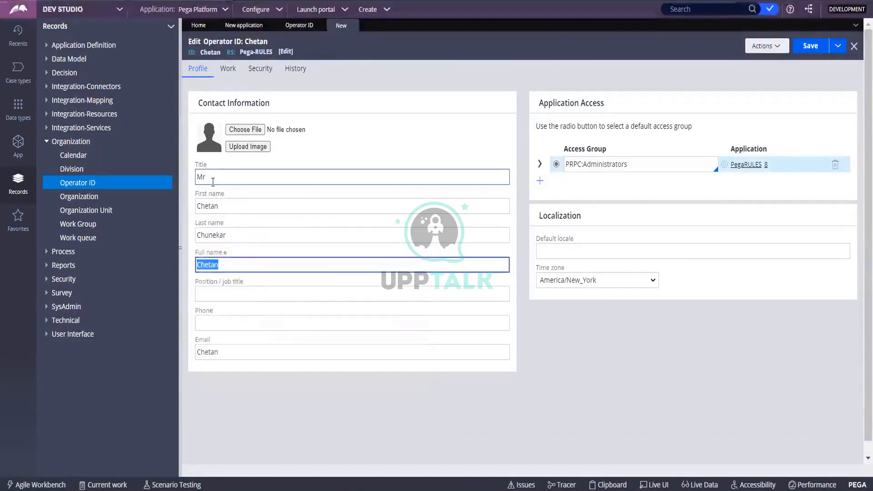
{"action": "left_click", "coordinate": [224, 322]}
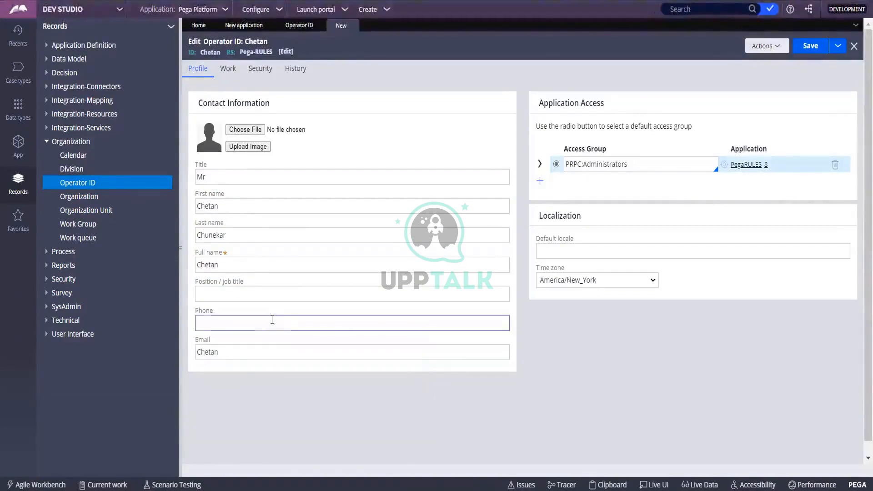
{"action": "left_click", "coordinate": [271, 352]}
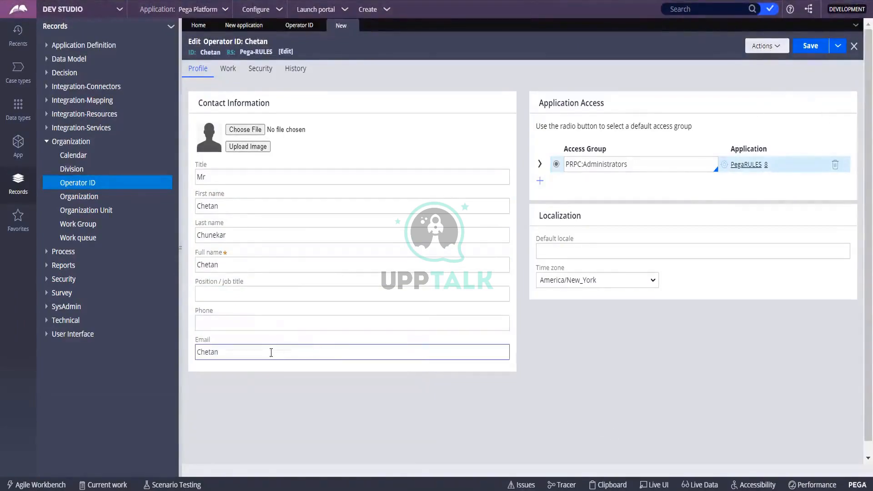
{"action": "left_click_drag", "start_coordinate": [271, 352], "coordinate": [194, 356]}
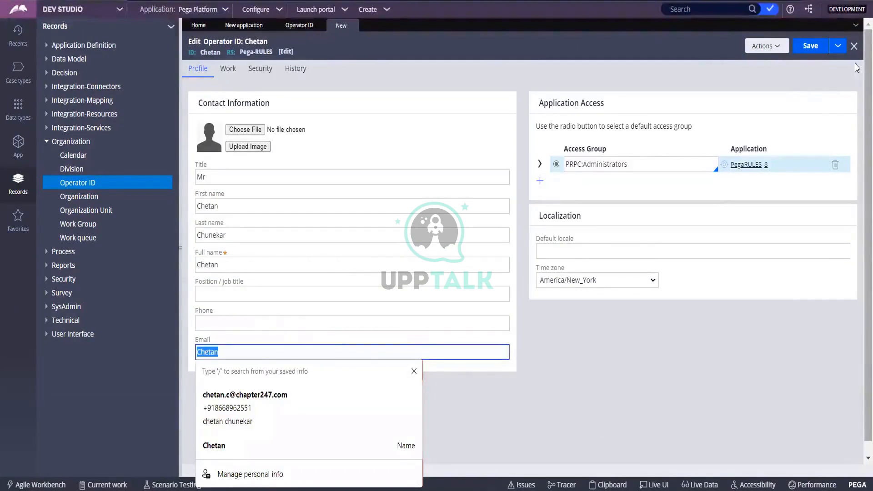
{"action": "left_click", "coordinate": [810, 46]}
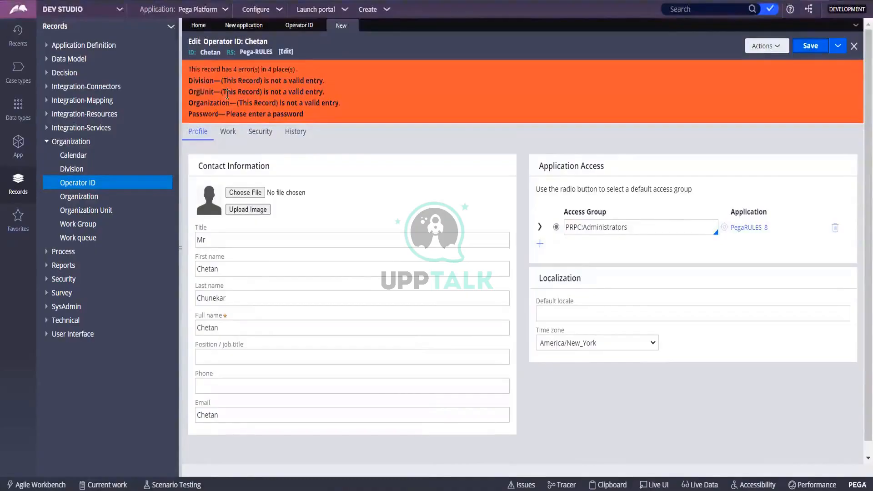
Step: Open the organizational unit editor on the operator's Work tab
{"action": "left_click", "coordinate": [271, 243]}
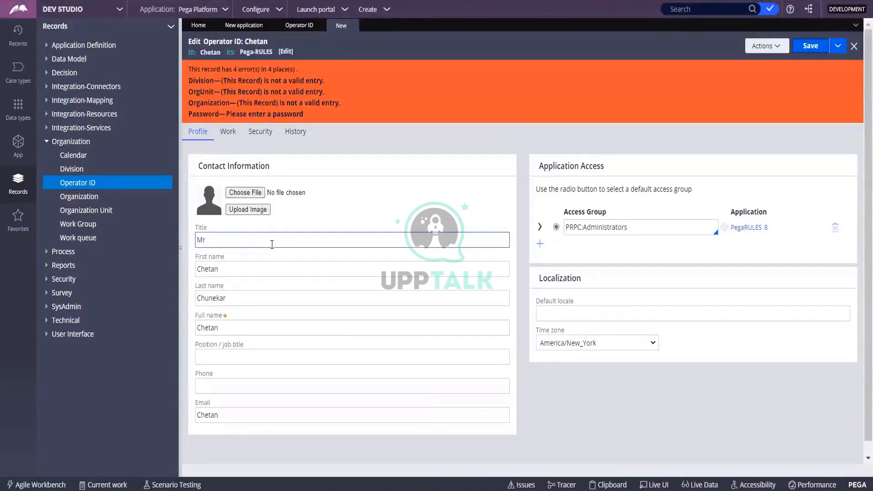
{"action": "left_click", "coordinate": [228, 132]}
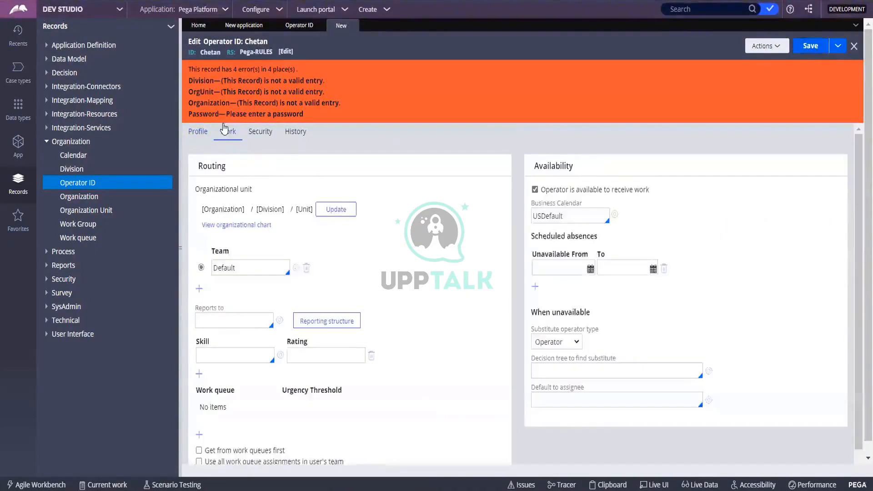
{"action": "scroll", "coordinate": [321, 226], "scroll_direction": "down", "scroll_amount": 2}
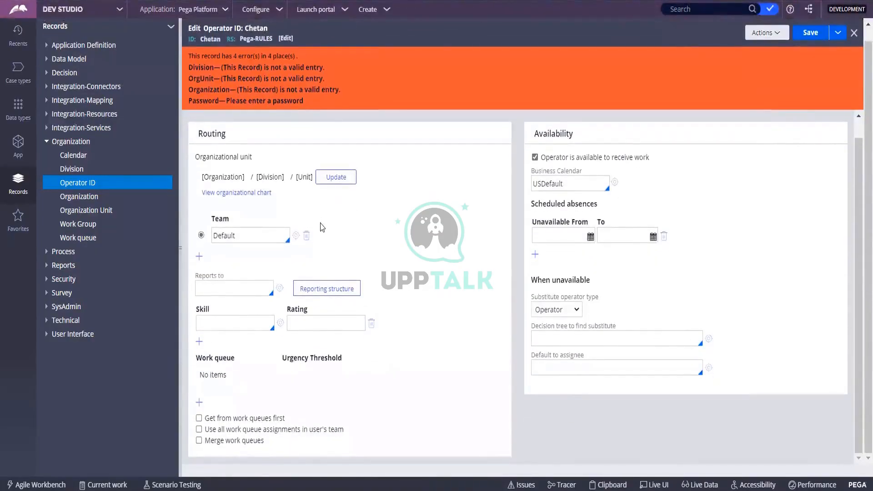
{"action": "left_click", "coordinate": [336, 186]}
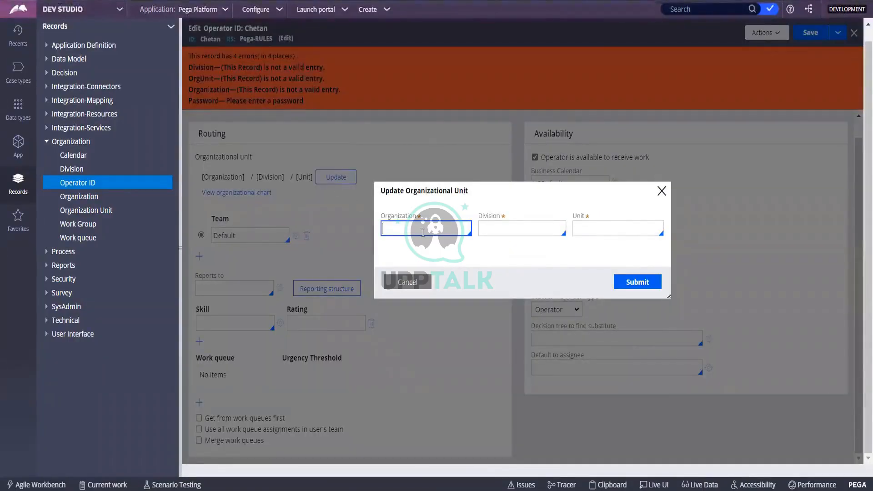
Step: Set organization DMOrg, division Div and unit Unit, and submit
{"action": "type", "text": "Bille"}
{"action": "key", "text": "BackSpace"}
{"action": "type", "text": "CF"}
{"action": "key", "text": "BackSpace"}
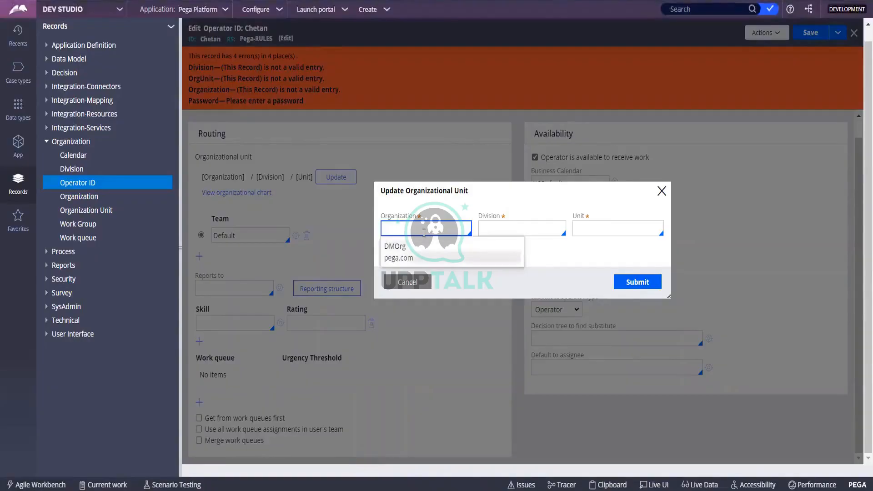
{"action": "key", "text": "Up"}
{"action": "key", "text": "Down"}
{"action": "key", "text": "Up"}
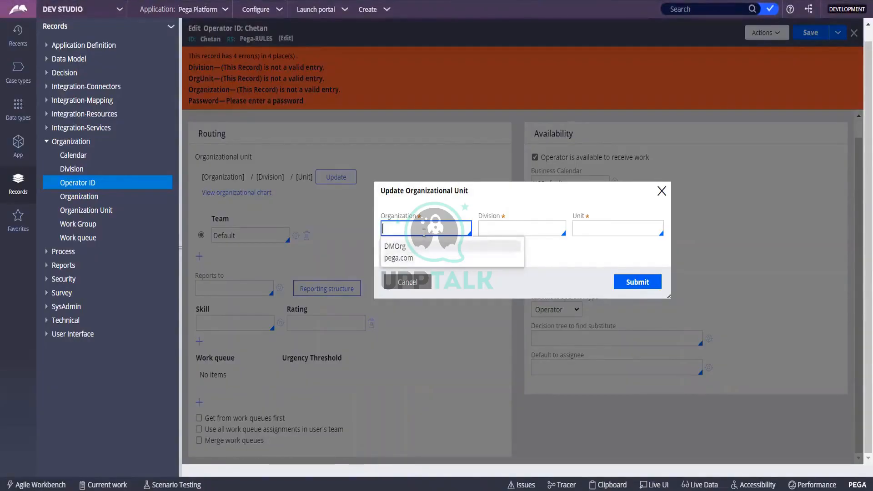
{"action": "key", "text": "Return"}
{"action": "key", "text": "Tab"}
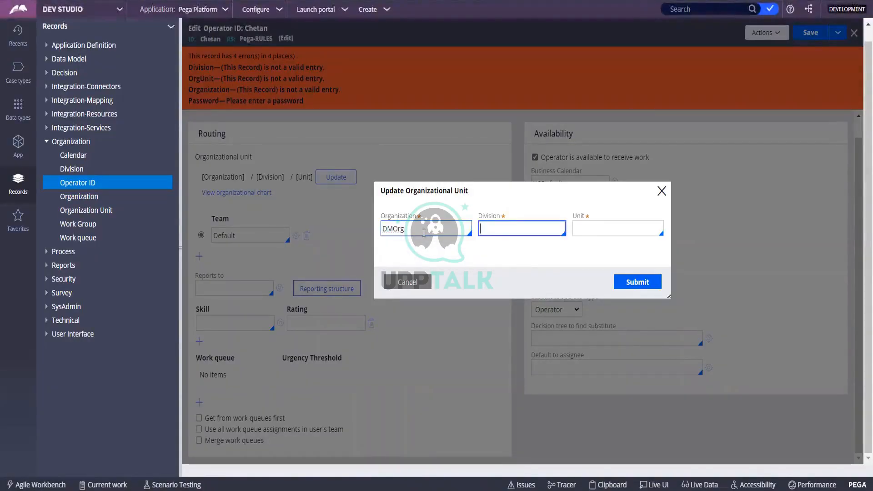
{"action": "key", "text": "Return"}
{"action": "key", "text": "Tab"}
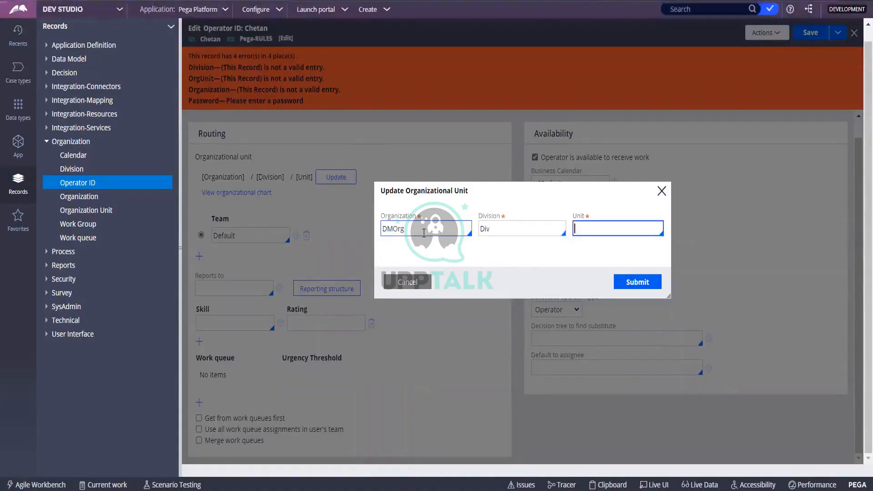
{"action": "key", "text": "Return"}
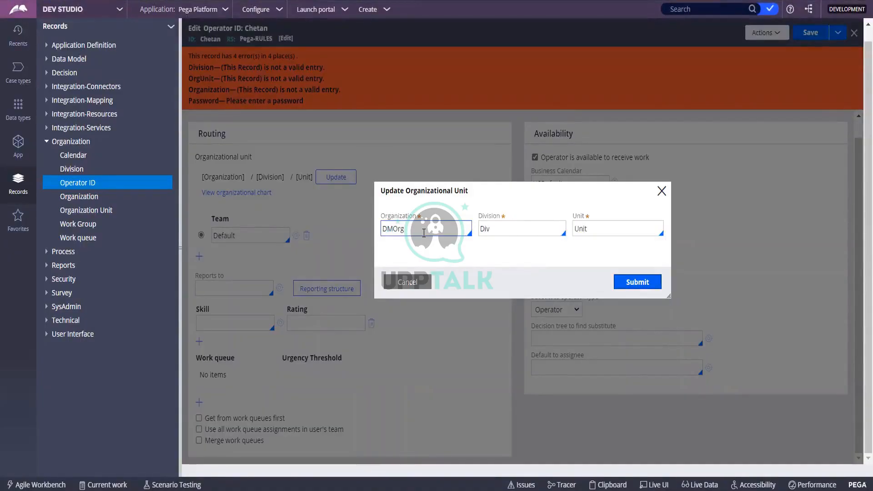
{"action": "left_click", "coordinate": [633, 289]}
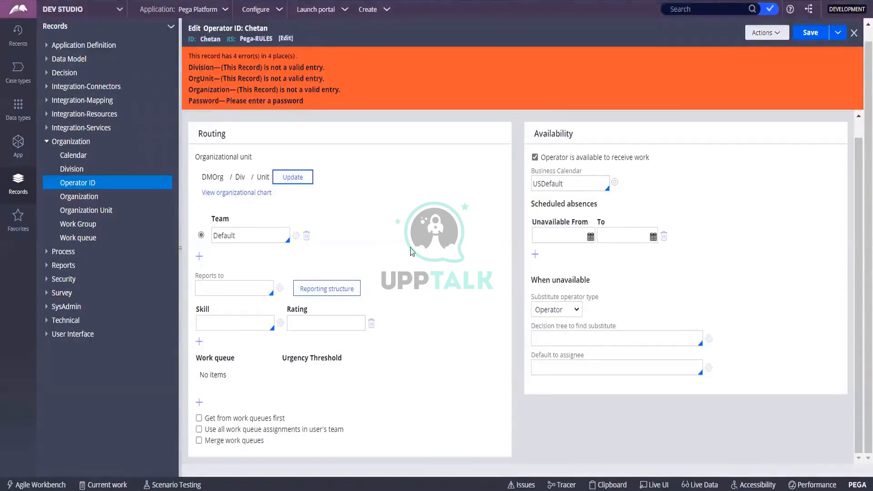
Step: Save the record, then enter and confirm a new operator password on the Security tab
{"action": "left_click", "coordinate": [810, 33]}
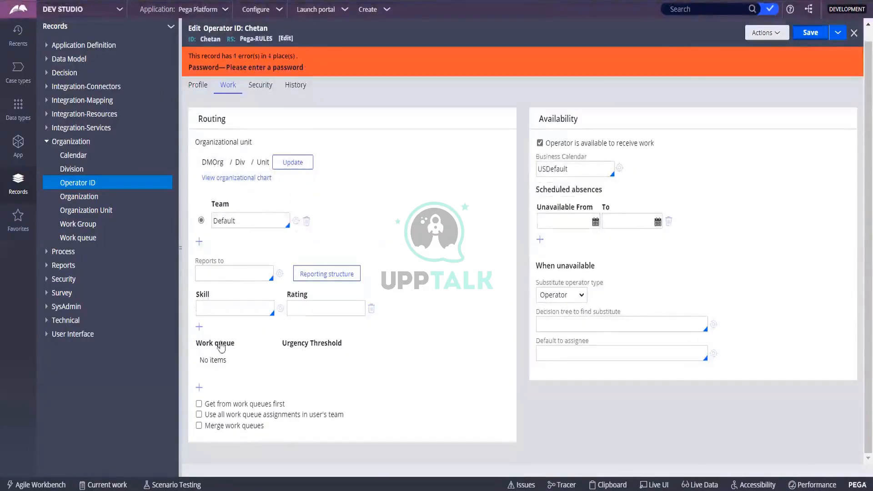
{"action": "left_click", "coordinate": [270, 89]}
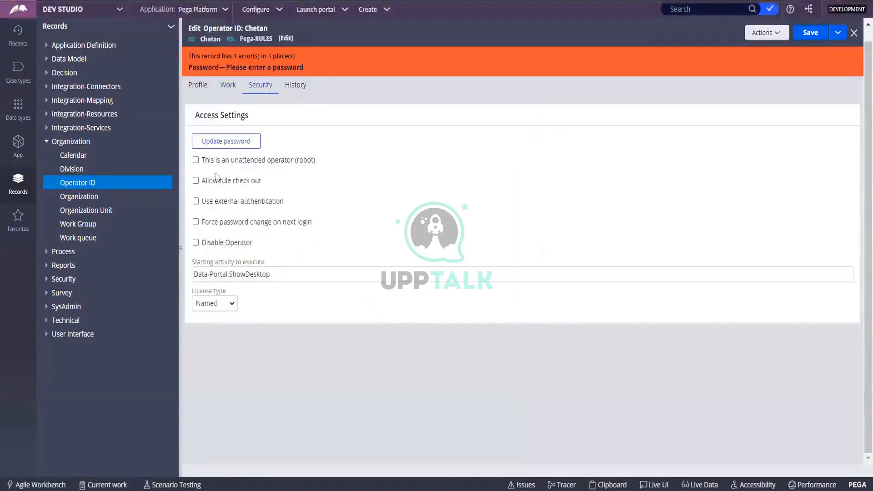
{"action": "left_click", "coordinate": [215, 144]}
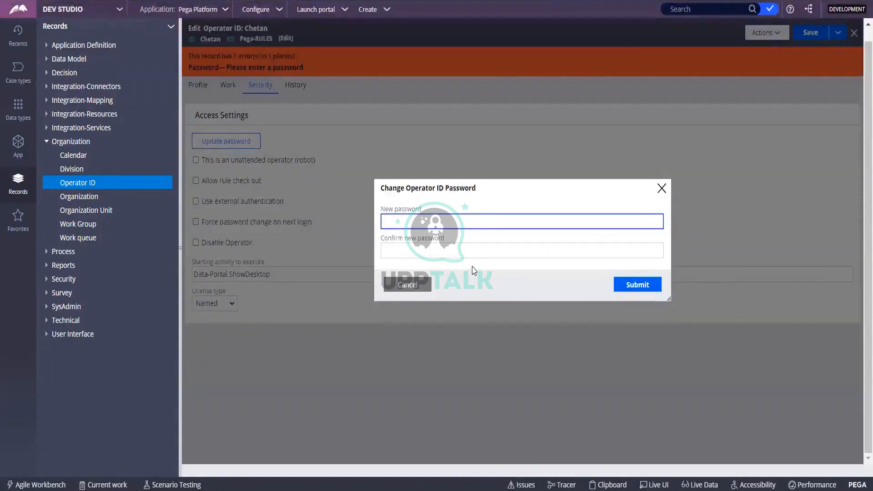
{"action": "type", "text": "•••••••"}
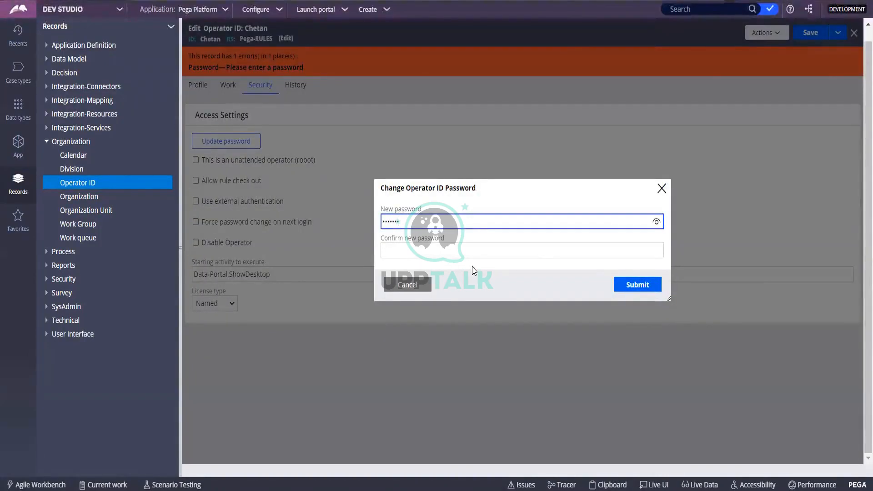
{"action": "key", "text": "BackSpace"}
{"action": "key", "text": "BackSpace"}
{"action": "key", "text": "BackSpace"}
{"action": "key", "text": "BackSpace"}
{"action": "key", "text": "BackSpace"}
{"action": "key", "text": "BackSpace"}
{"action": "key", "text": "BackSpace"}
{"action": "type", "text": "•••"}
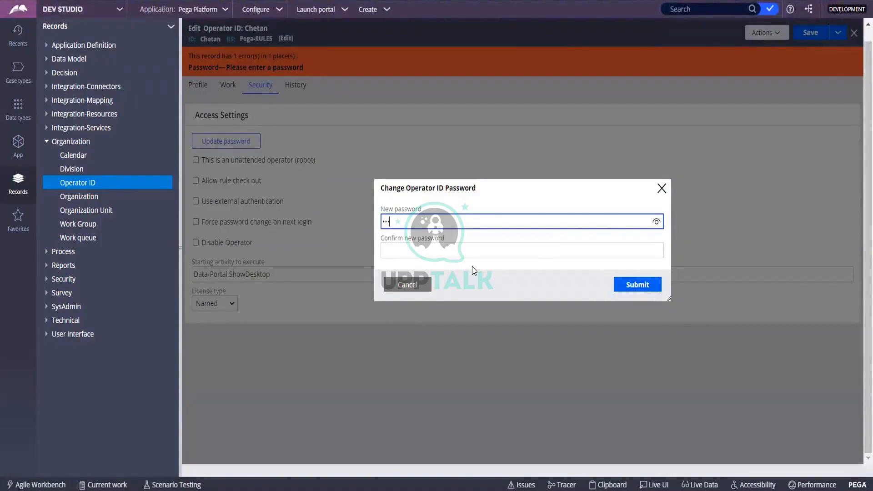
{"action": "type", "text": "•••••••"}
{"action": "key", "text": "Tab"}
{"action": "type", "text": "••"}
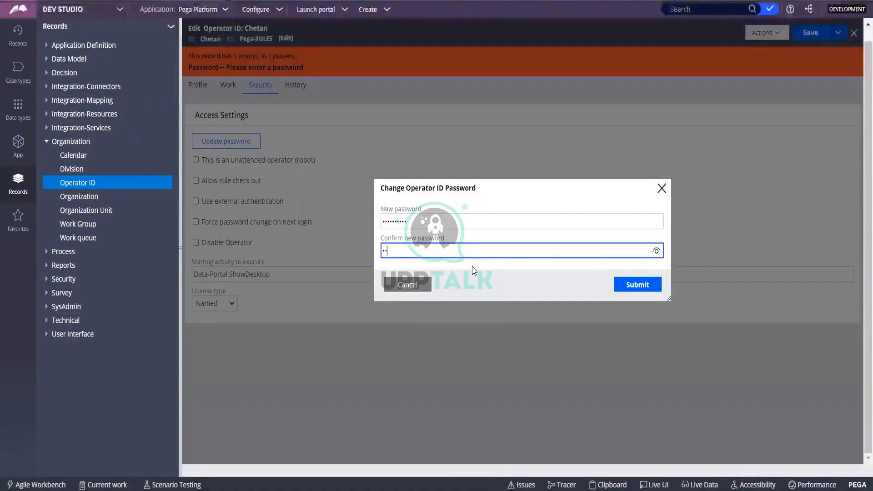
{"action": "type", "text": "•••"}
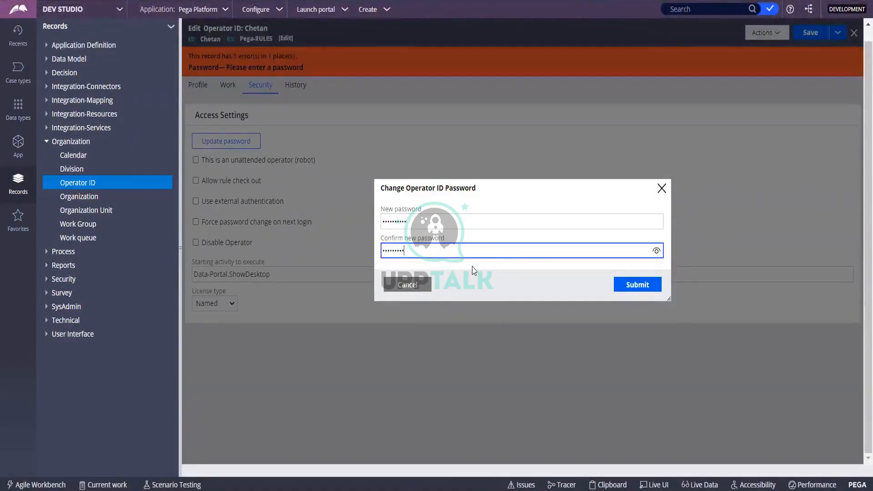
{"action": "left_click", "coordinate": [651, 287]}
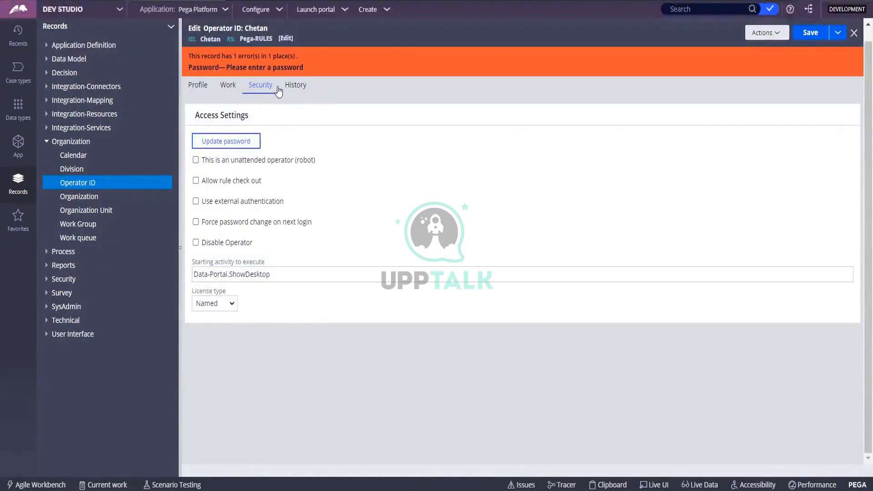
Step: Save the operator record again and return to its Profile tab
{"action": "left_click", "coordinate": [293, 90]}
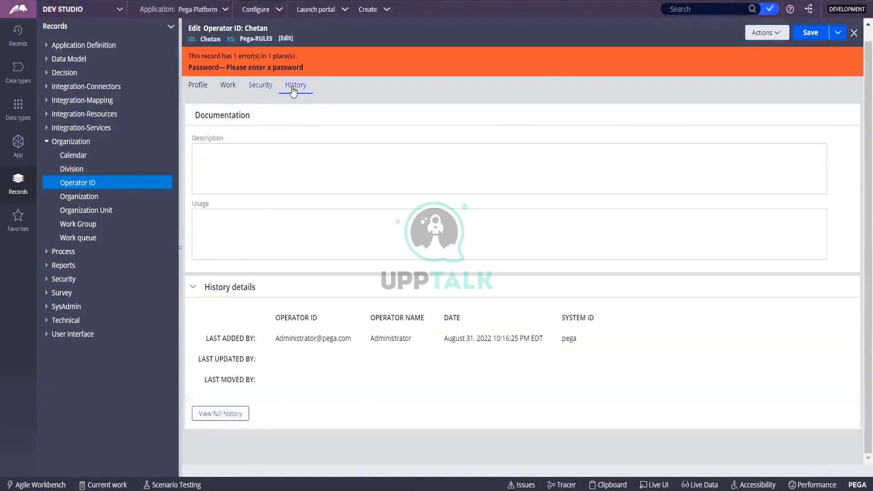
{"action": "left_click", "coordinate": [258, 91]}
{"action": "left_click", "coordinate": [816, 34]}
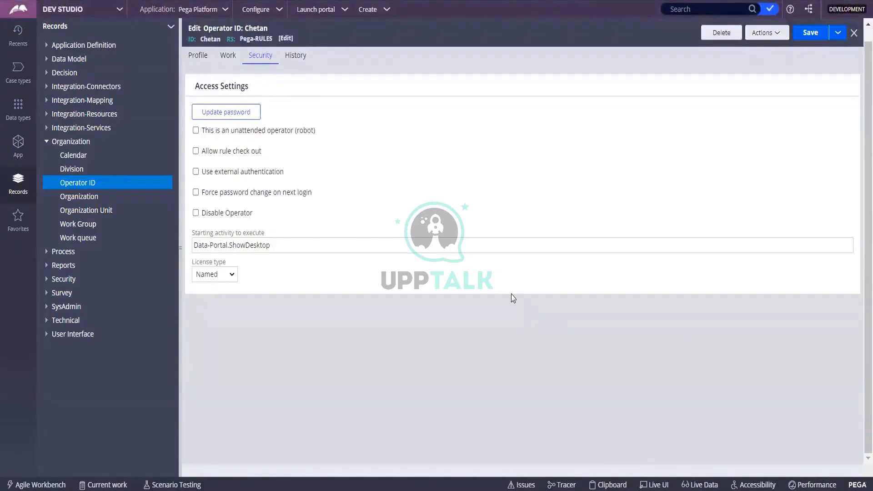
{"action": "left_click", "coordinate": [198, 56]}
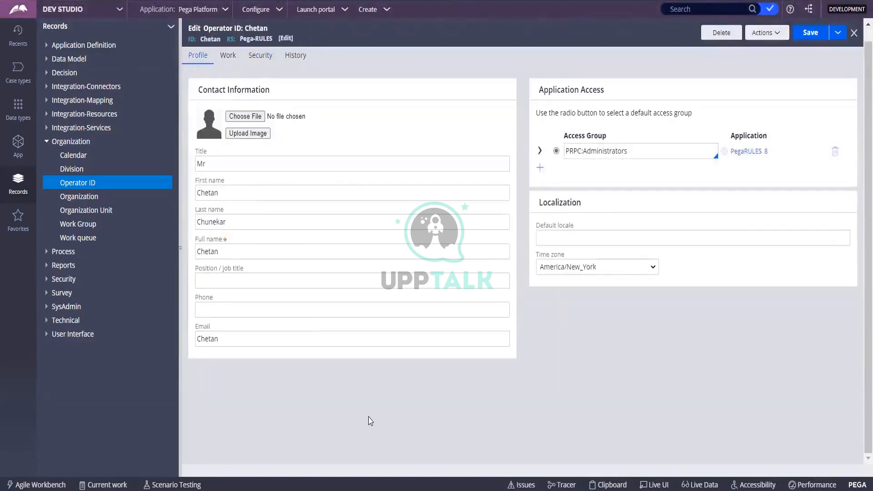
Step: Start a new application and confirm Classic as its application type
{"action": "left_click", "coordinate": [224, 10]}
{"action": "left_click", "coordinate": [234, 76]}
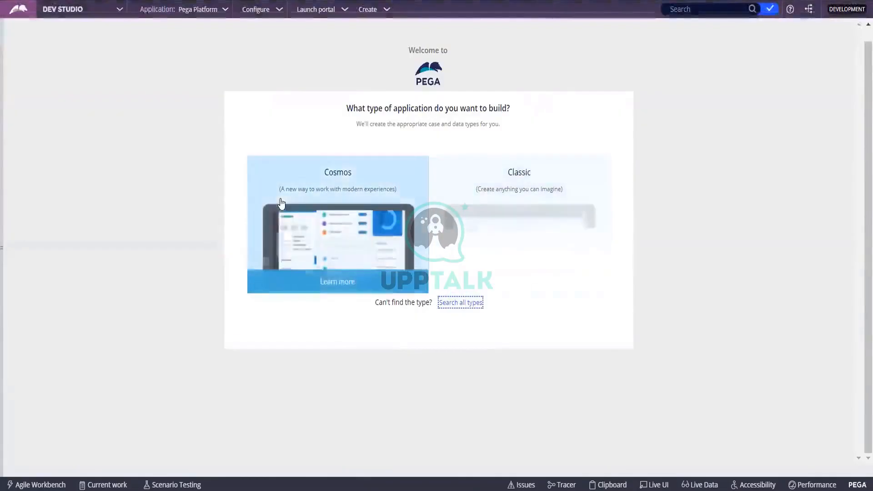
{"action": "left_click", "coordinate": [282, 203]}
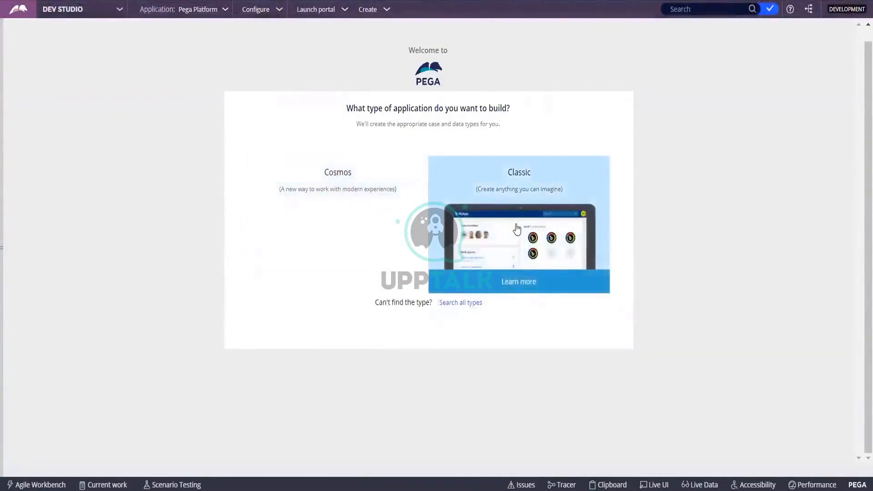
{"action": "left_click", "coordinate": [517, 230]}
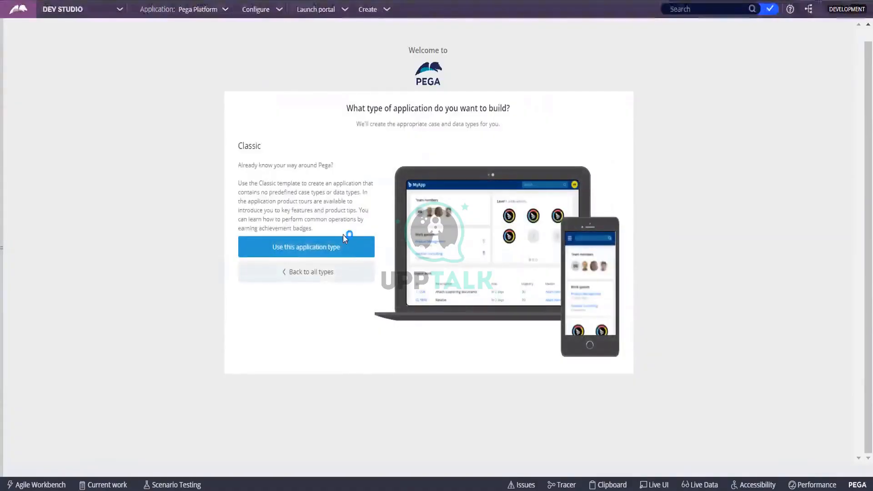
{"action": "left_click", "coordinate": [299, 250]}
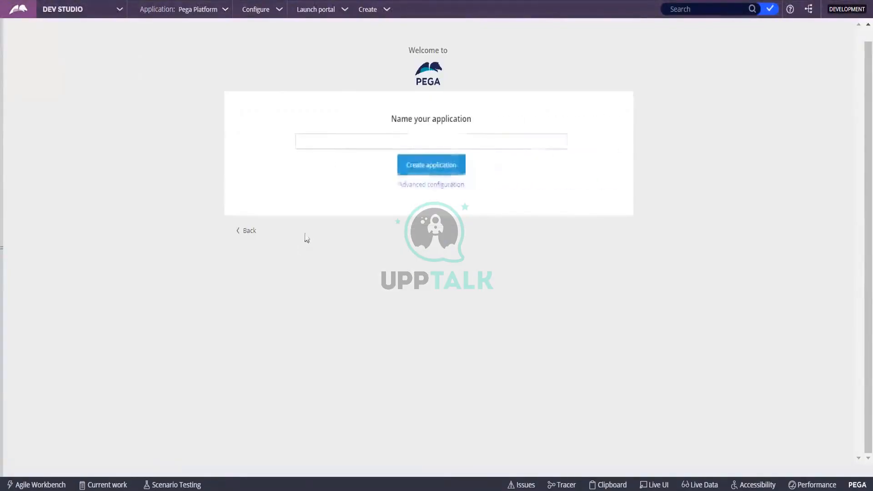
{"action": "left_click", "coordinate": [379, 148]}
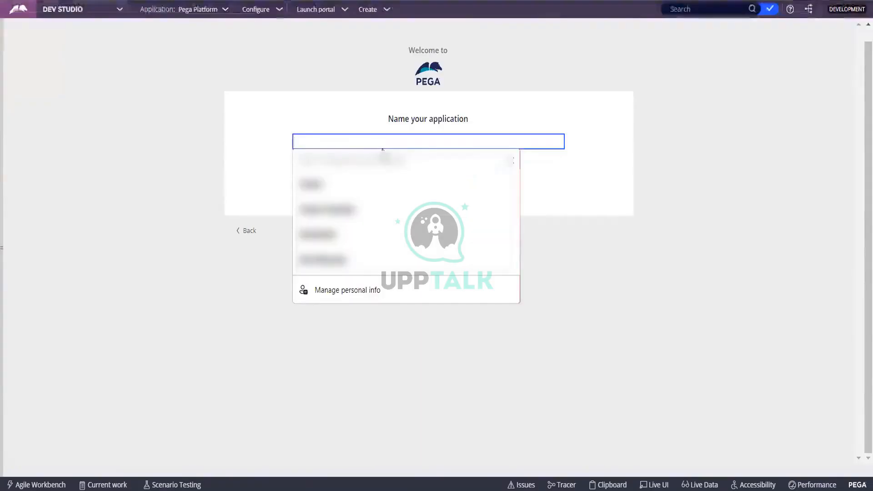
{"action": "left_click", "coordinate": [243, 233]}
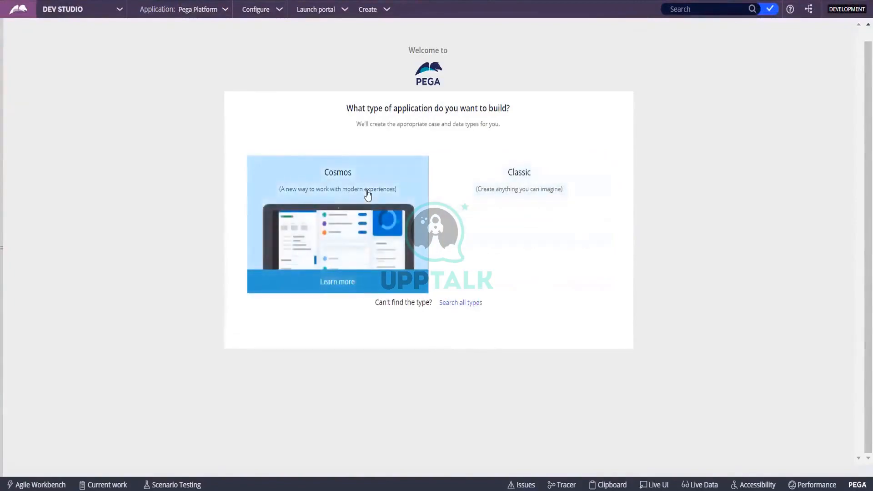
{"action": "left_click", "coordinate": [511, 236]}
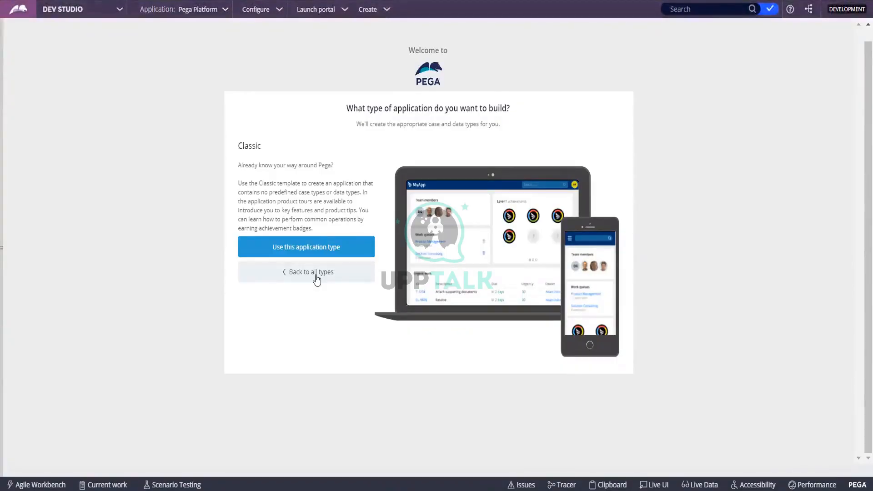
{"action": "left_click", "coordinate": [327, 252]}
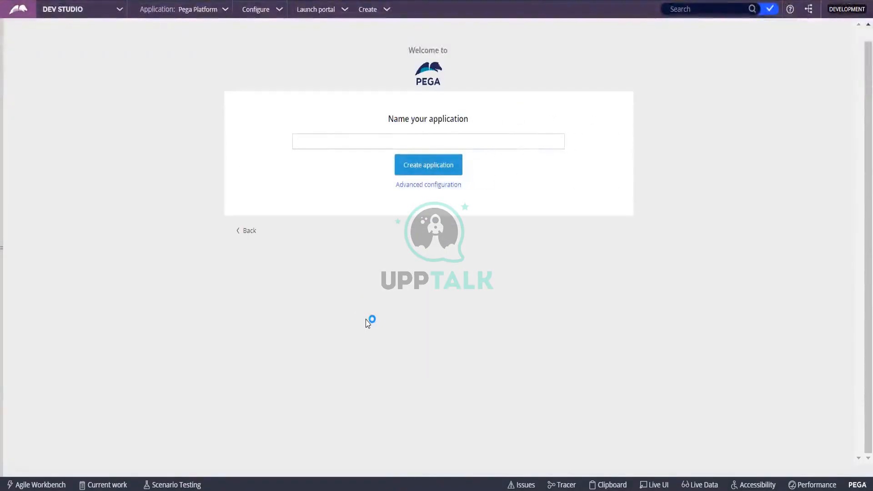
Step: Type the application name FoodOrder, fixing typos, then prefix it with 'Online' to make OnlineFoodOrder
{"action": "left_click", "coordinate": [374, 140]}
{"action": "left_click", "coordinate": [373, 140]}
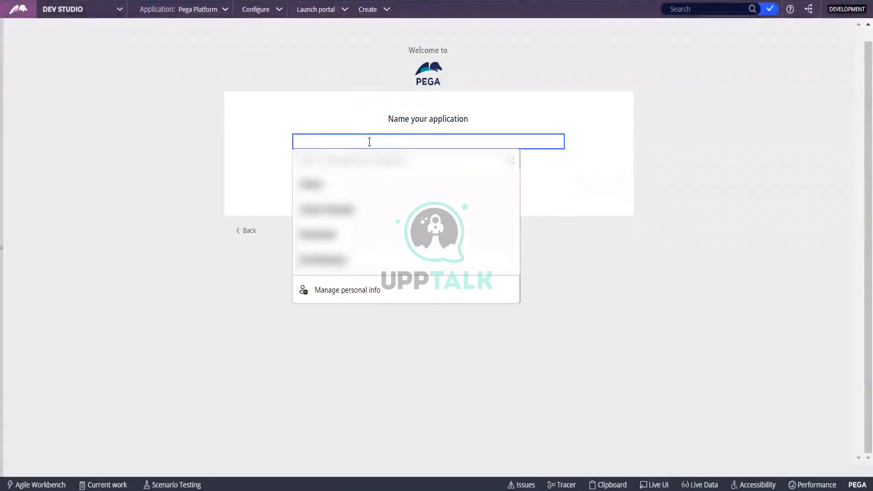
{"action": "type", "text": "Food"}
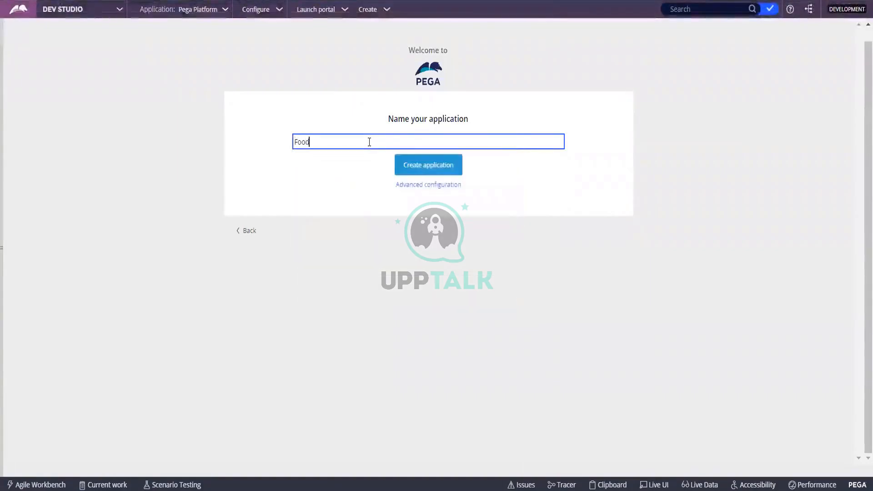
{"action": "type", "text": "Ordee"}
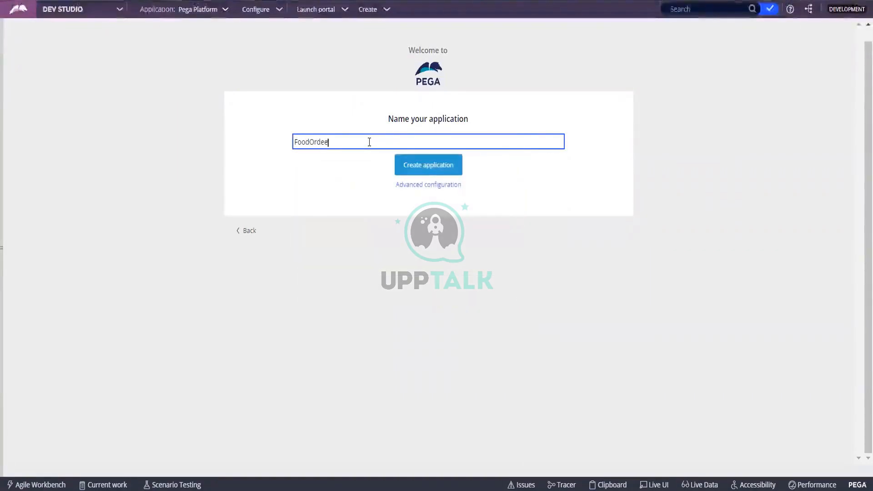
{"action": "key", "text": "BackSpace"}
{"action": "type", "text": "ring"}
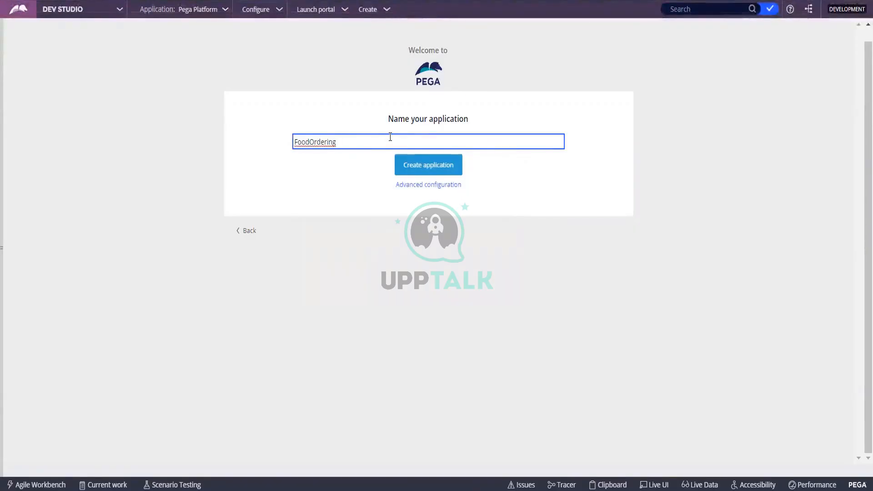
{"action": "key", "text": "BackSpace"}
{"action": "key", "text": "BackSpace"}
{"action": "key", "text": "BackSpace"}
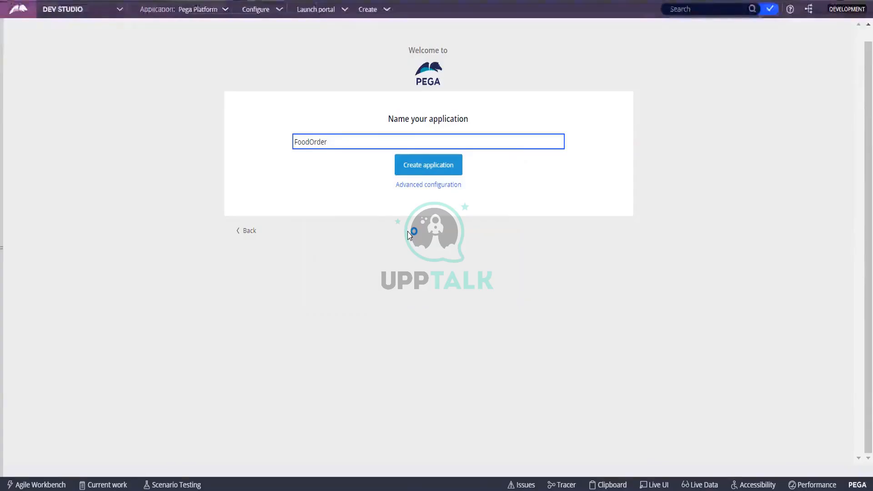
{"action": "left_click", "coordinate": [298, 142]}
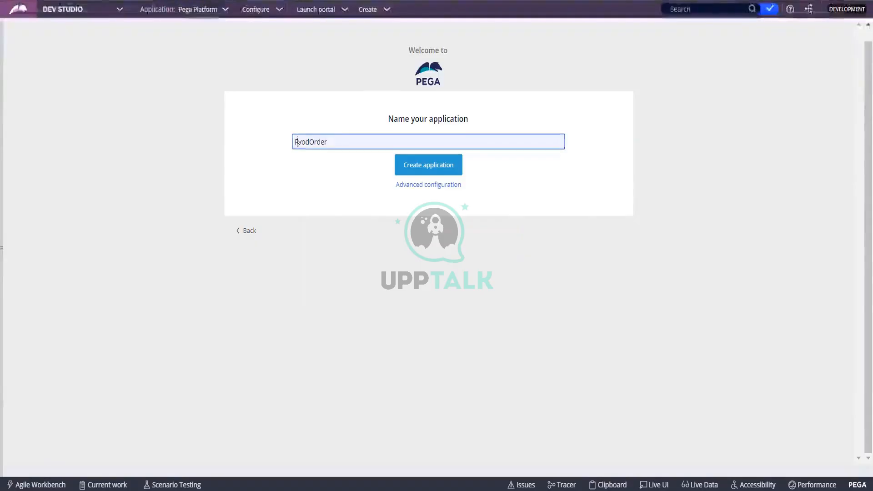
{"action": "type", "text": "Online"}
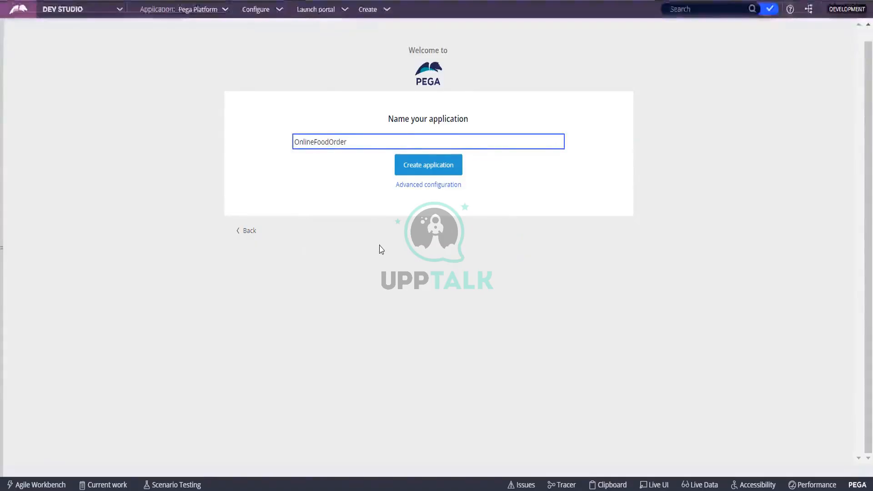
{"action": "left_click", "coordinate": [399, 290]}
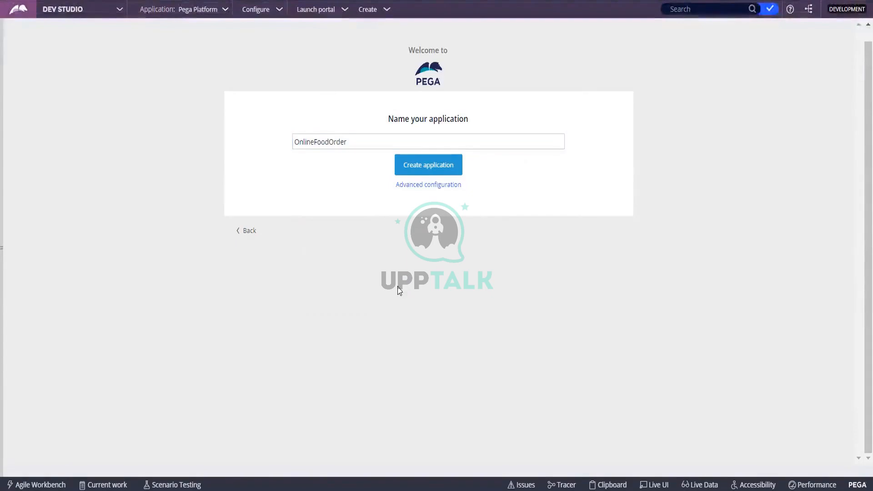
Step: Open Advanced configuration, showing application id OnlineFo, version 01.01.01 and Implementation structure
{"action": "left_click", "coordinate": [432, 185]}
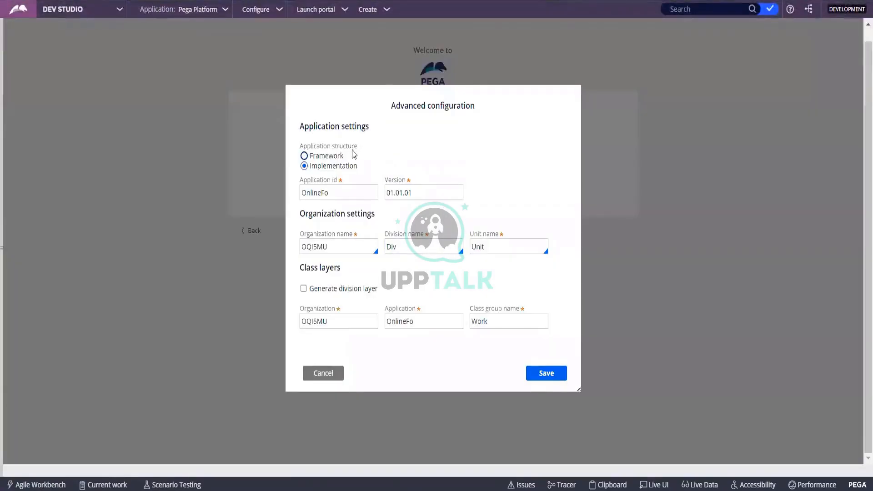
{"action": "left_click", "coordinate": [332, 175]}
{"action": "left_click", "coordinate": [355, 104]}
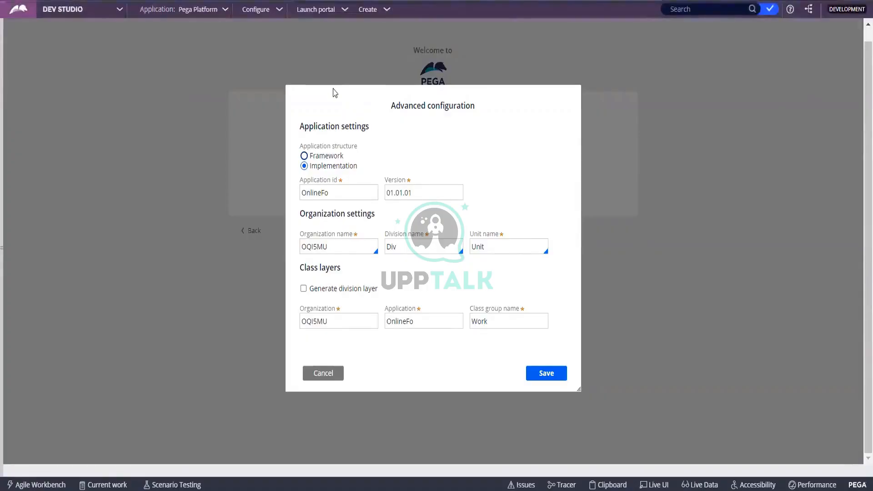
Step: Replace the organization name with CakeMaster and review the division and unit values
{"action": "left_click_drag", "start_coordinate": [346, 246], "coordinate": [145, 266]}
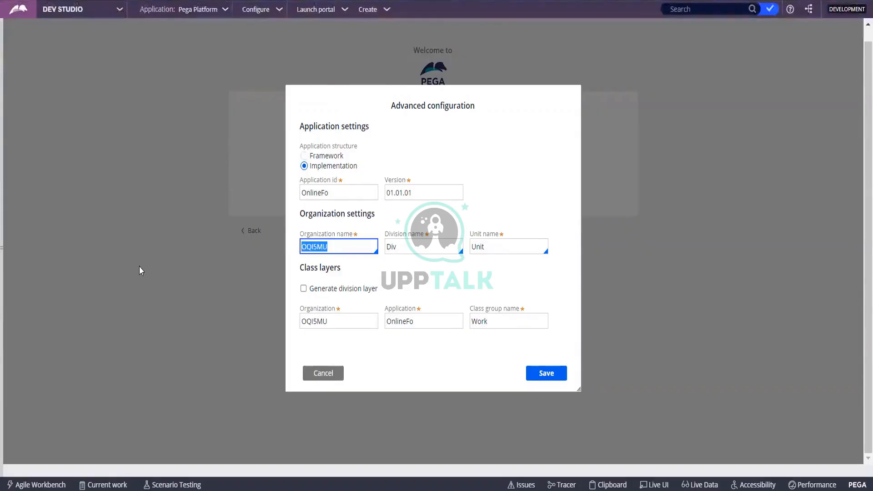
{"action": "type", "text": "Cake"}
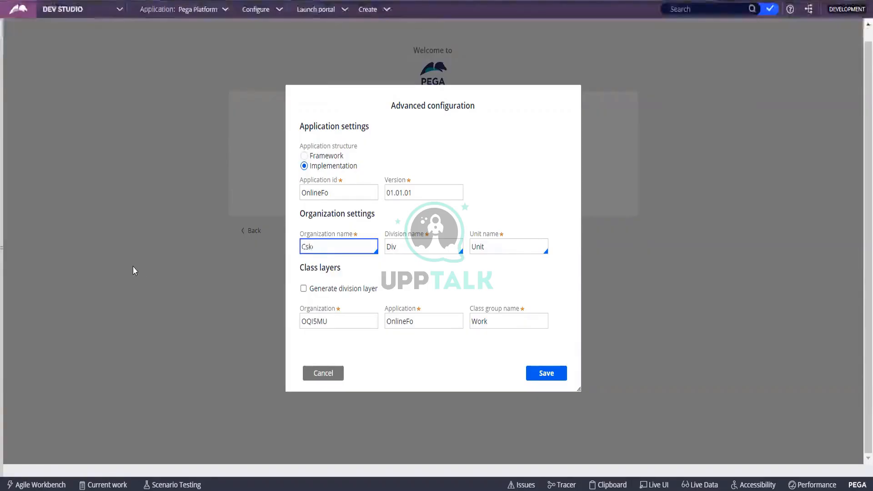
{"action": "type", "text": "Master"}
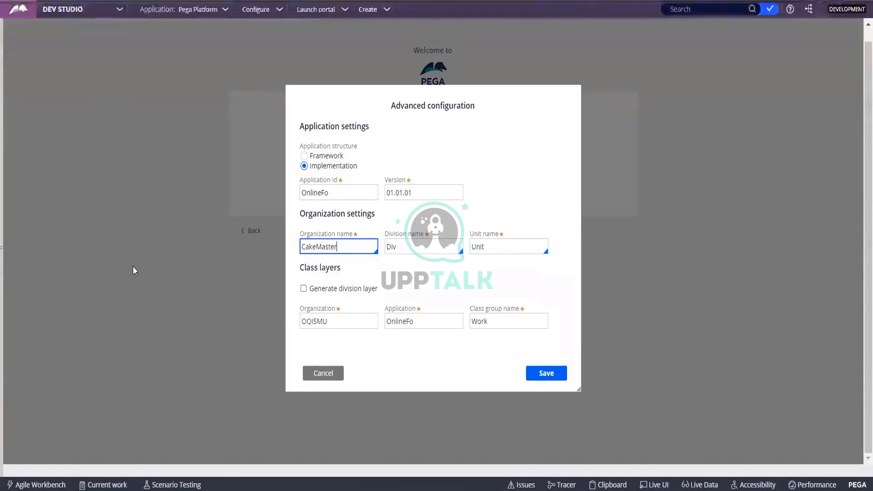
{"action": "key", "text": "Tab"}
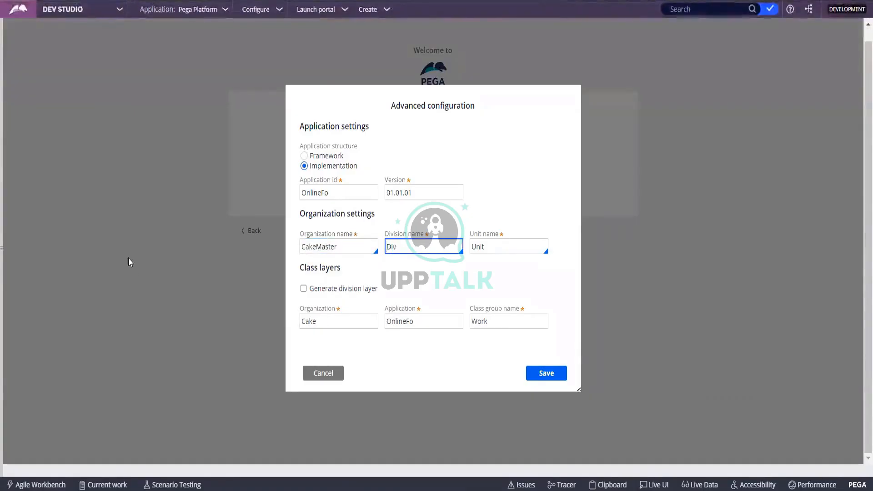
{"action": "left_click", "coordinate": [310, 318]}
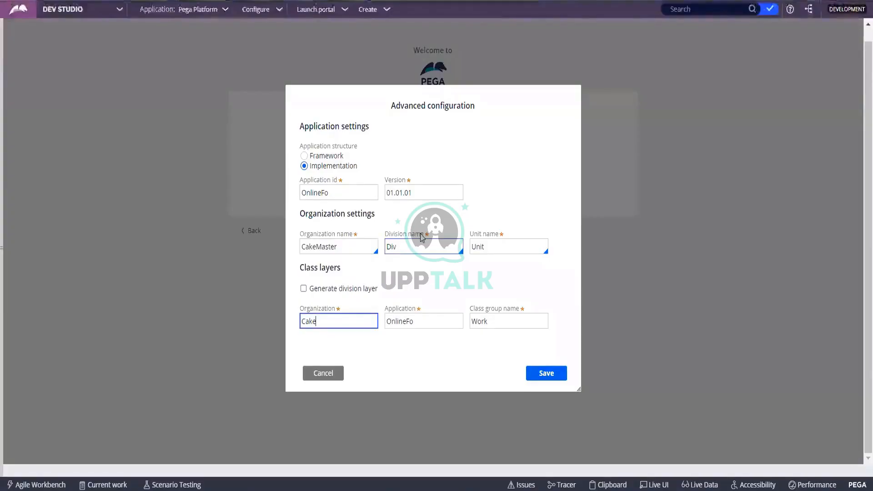
{"action": "left_click", "coordinate": [509, 252]}
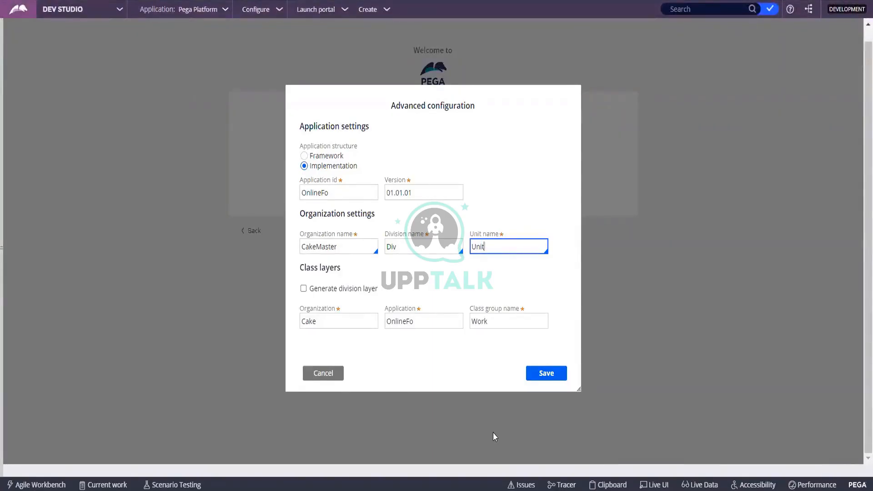
Step: Change the Application id to CakeOrder
{"action": "left_click", "coordinate": [326, 193]}
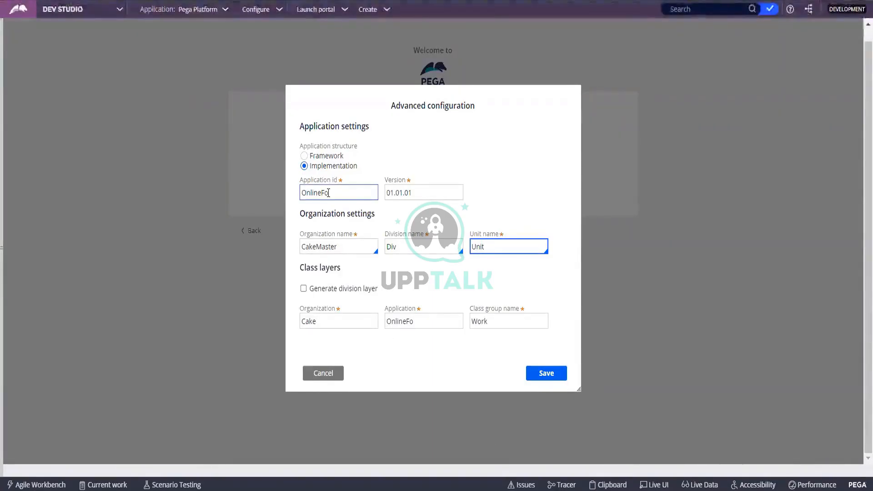
{"action": "right_click", "coordinate": [328, 192]}
{"action": "key", "text": "Escape"}
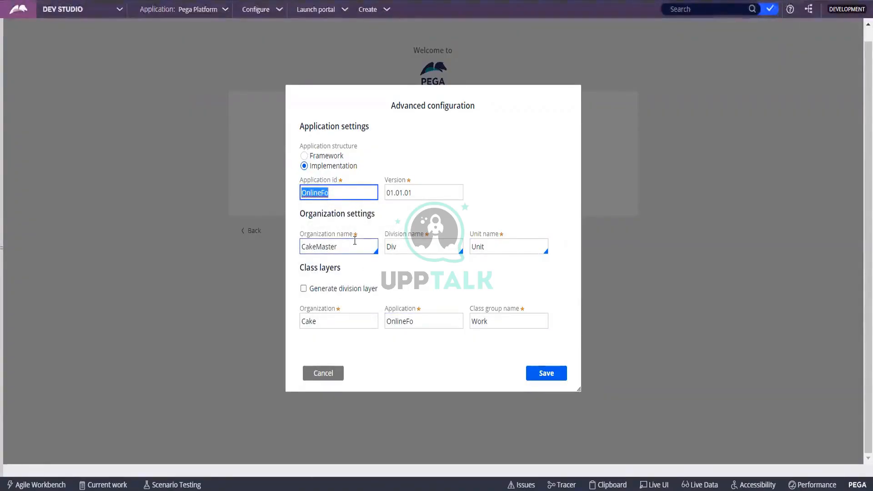
{"action": "type", "text": "Online"}
{"action": "key", "text": "BackSpace"}
{"action": "key", "text": "BackSpace"}
{"action": "key", "text": "BackSpace"}
{"action": "key", "text": "BackSpace"}
{"action": "key", "text": "BackSpace"}
{"action": "key", "text": "BackSpace"}
{"action": "type", "text": "Ck"}
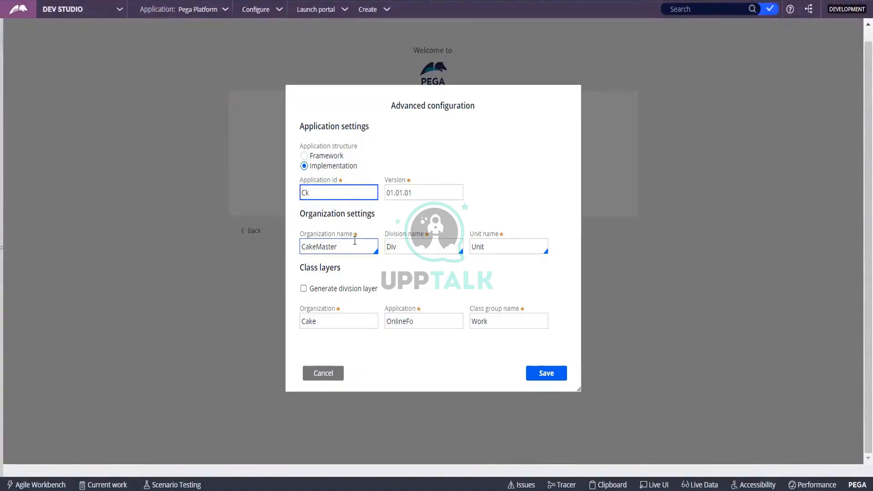
{"action": "key", "text": "BackSpace"}
{"action": "type", "text": "ake"}
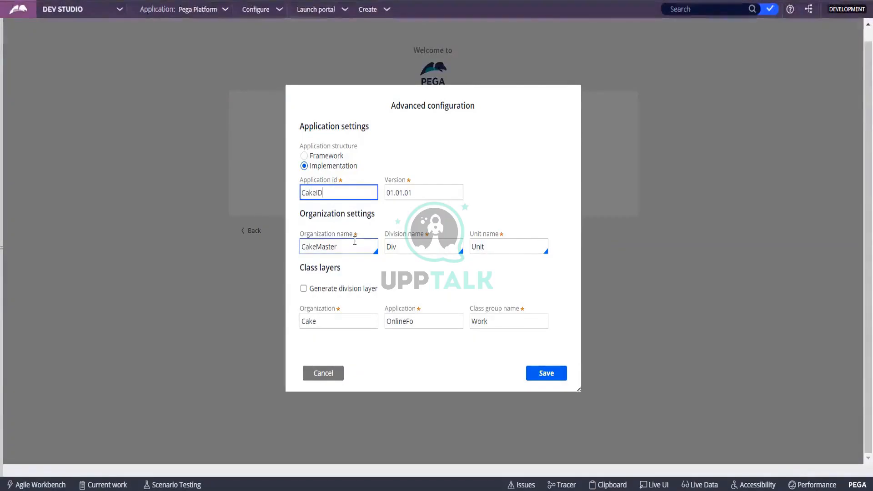
{"action": "type", "text": "Order"}
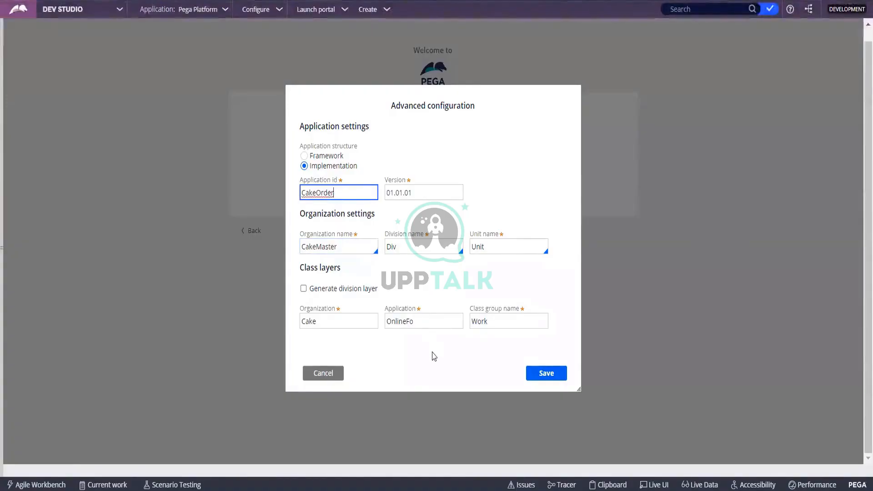
{"action": "left_click", "coordinate": [434, 356]}
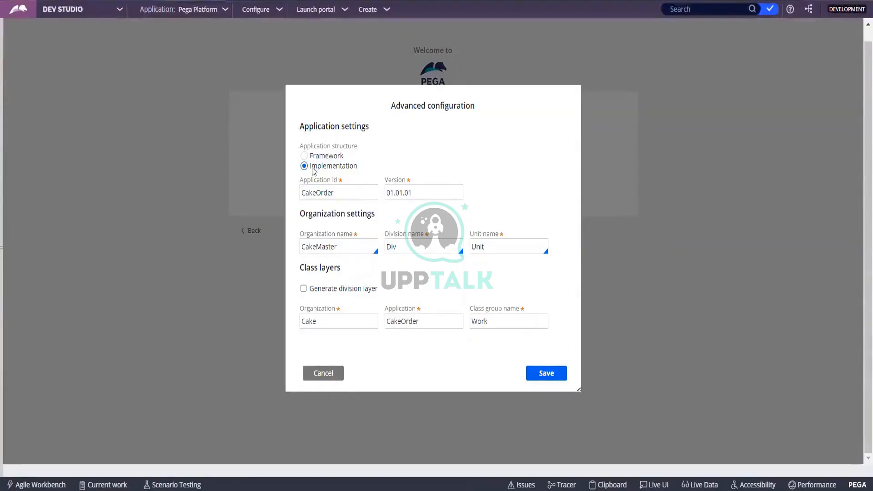
Step: Review the class-layer fields, then switch the structure to Framework, giving Cake -FW- CakeOrder / Work
{"action": "left_click", "coordinate": [350, 180]}
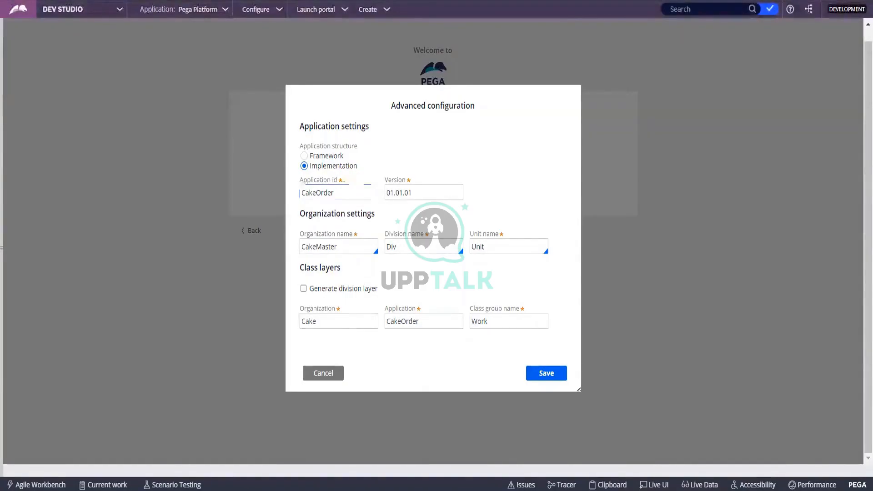
{"action": "left_click", "coordinate": [364, 321]}
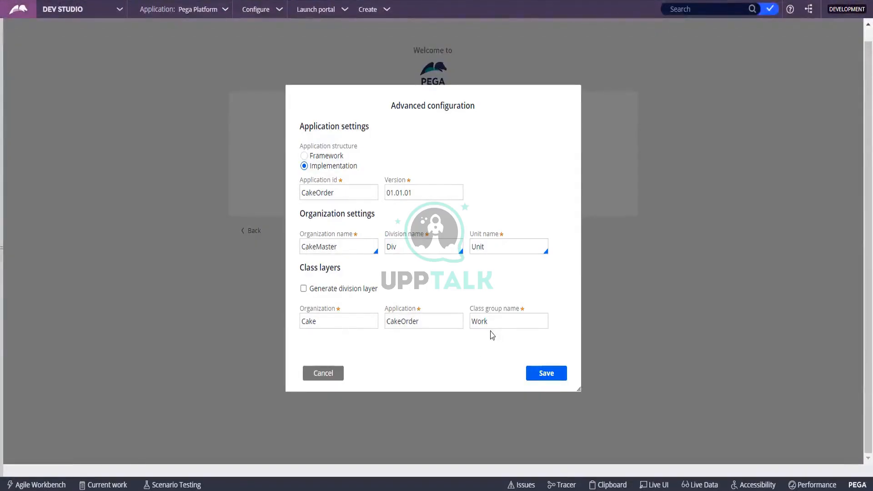
{"action": "left_click", "coordinate": [501, 321]}
{"action": "left_click", "coordinate": [307, 158]}
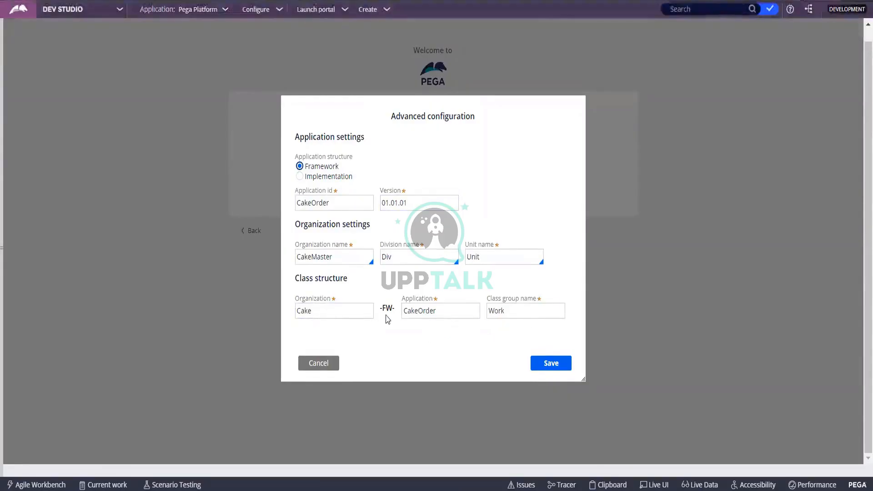
{"action": "left_click_drag", "start_coordinate": [393, 308], "coordinate": [380, 308]}
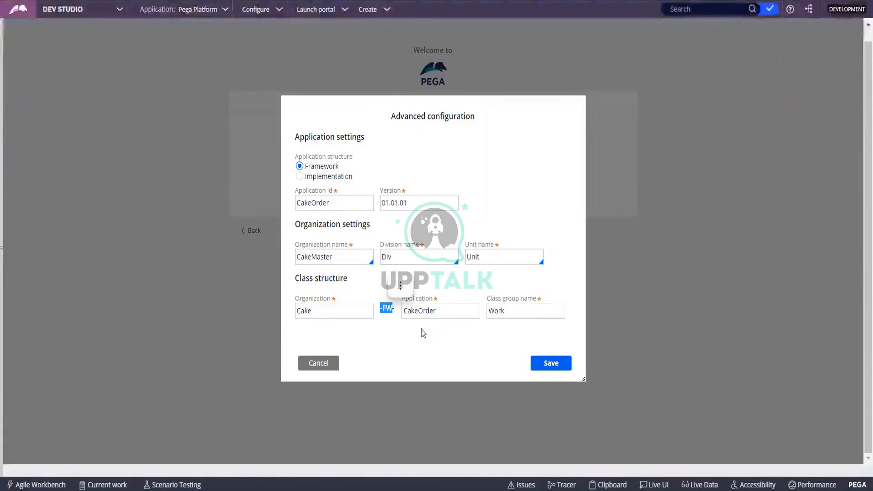
{"action": "left_click", "coordinate": [465, 353]}
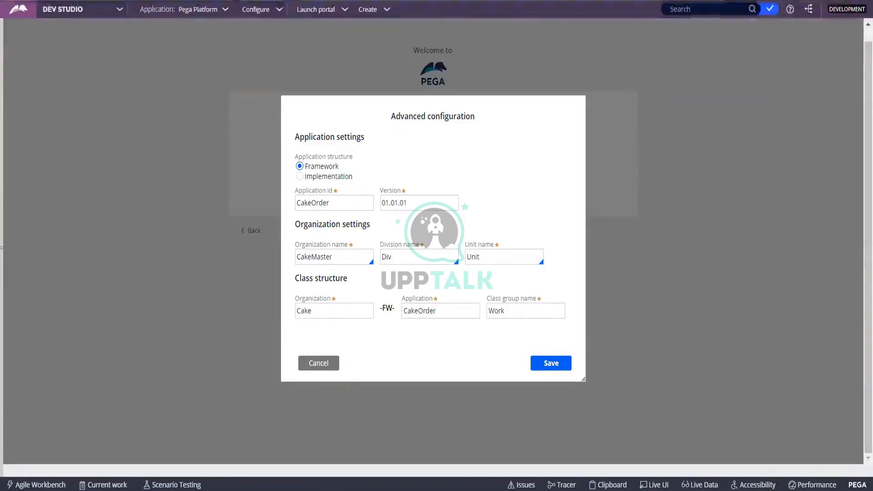
Step: Switch back to Implementation structure, save the advanced settings, and create OnlineFoodOrder
{"action": "left_click", "coordinate": [321, 177]}
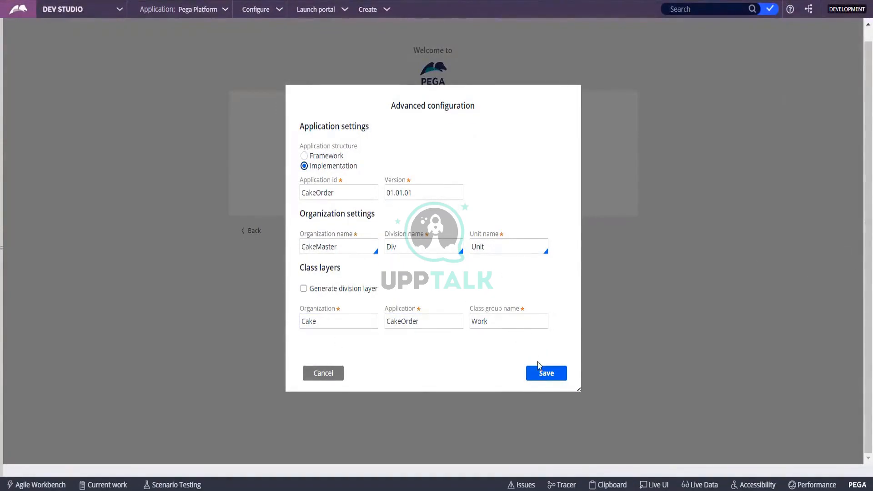
{"action": "left_click", "coordinate": [536, 376]}
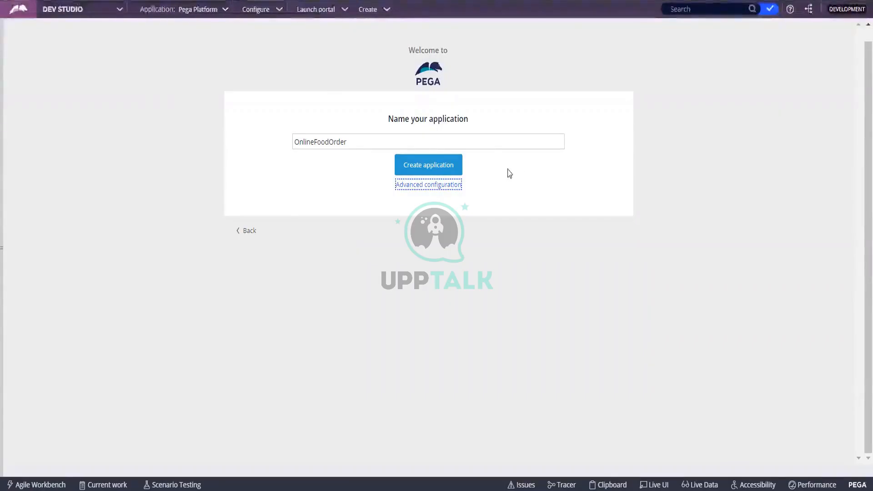
{"action": "left_click", "coordinate": [433, 166]}
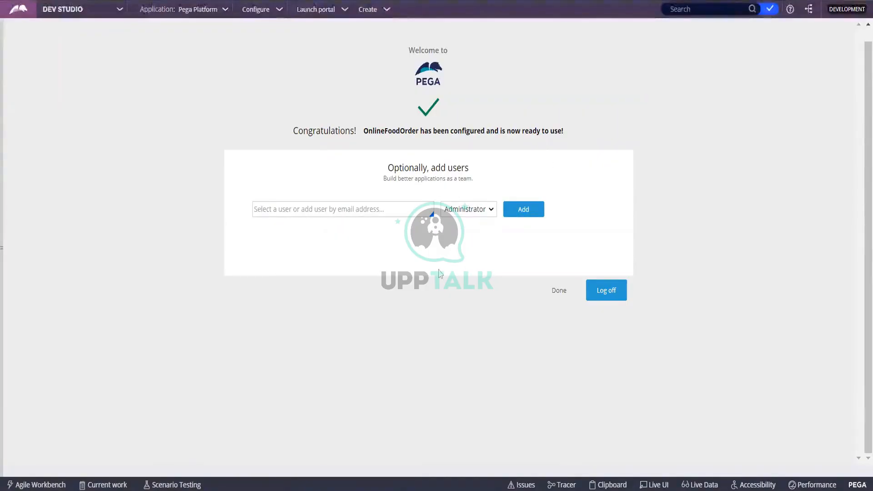
Step: Pick the suggested user and add them to the OnlineFoodOrder team as Administrator
{"action": "left_click", "coordinate": [256, 210]}
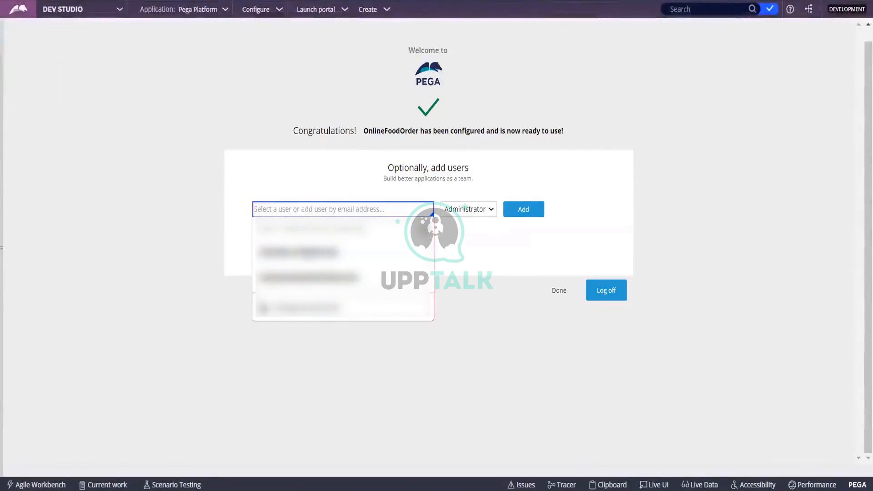
{"action": "left_click", "coordinate": [400, 212]}
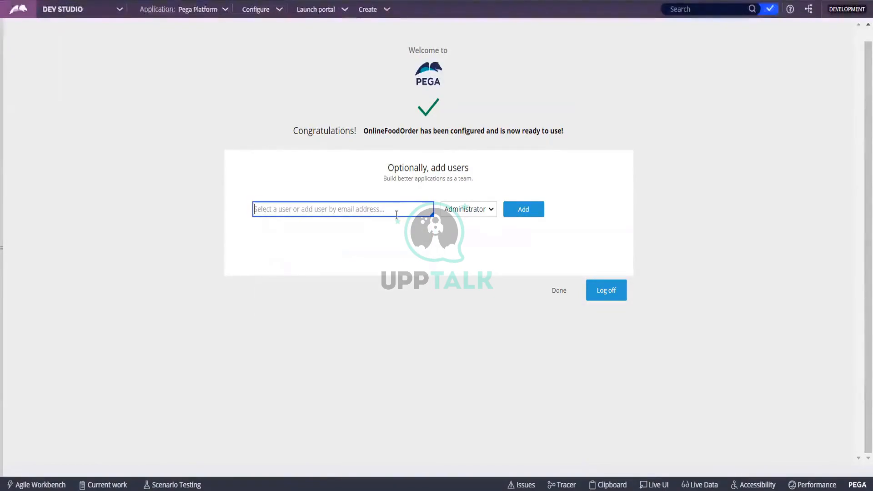
{"action": "left_click", "coordinate": [396, 213]}
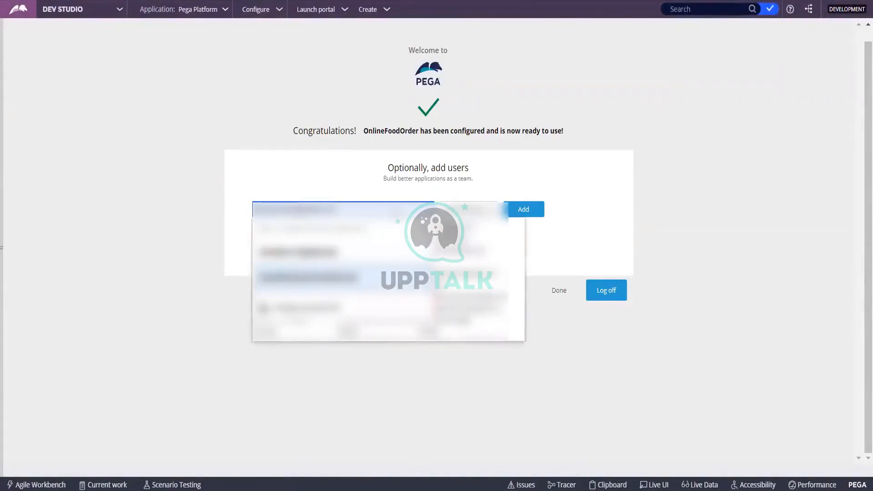
{"action": "left_click", "coordinate": [396, 212]}
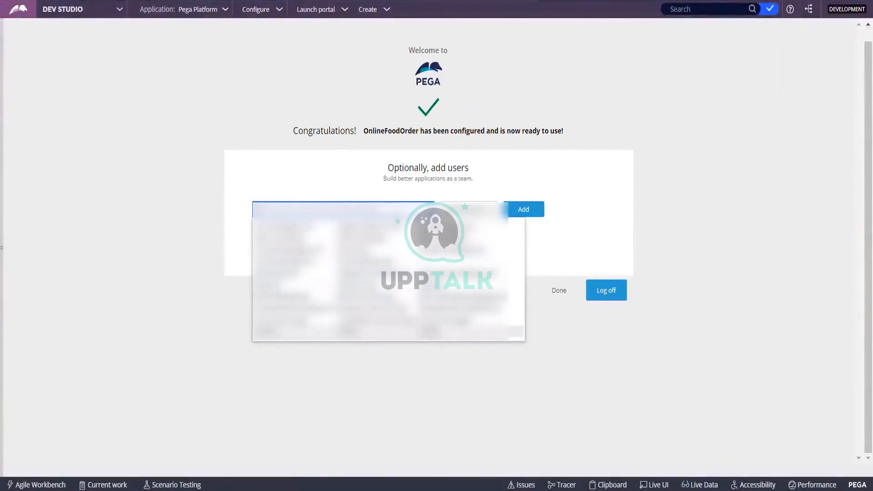
{"action": "key", "text": "Return"}
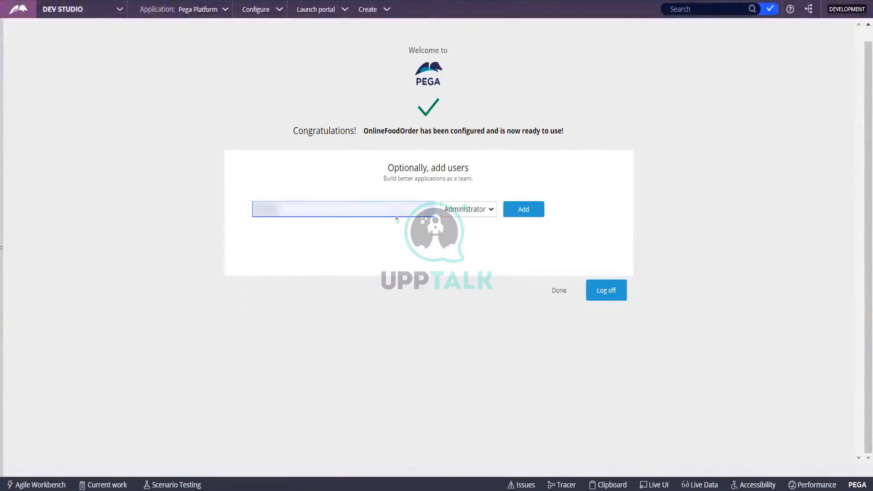
{"action": "left_click", "coordinate": [523, 210]}
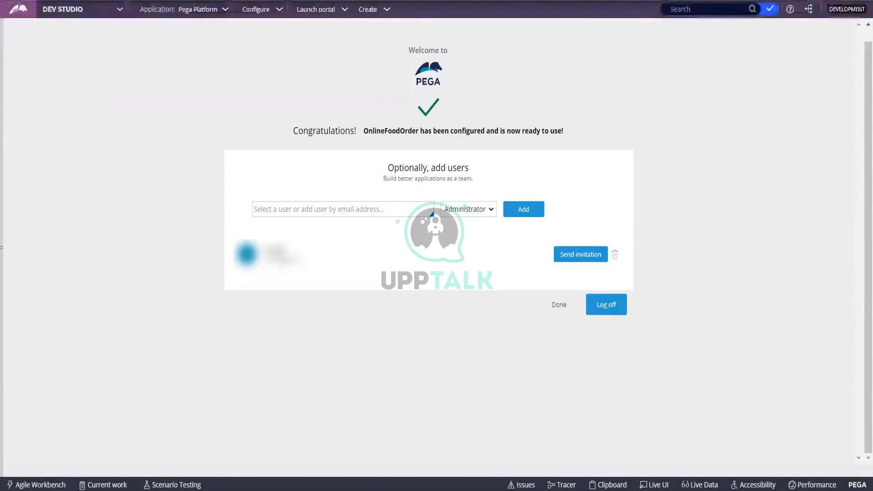
Step: Choose another user from the suggestions and add them as Administrator, which fails with pzOperatorIDSaveFailed
{"action": "left_click", "coordinate": [340, 214]}
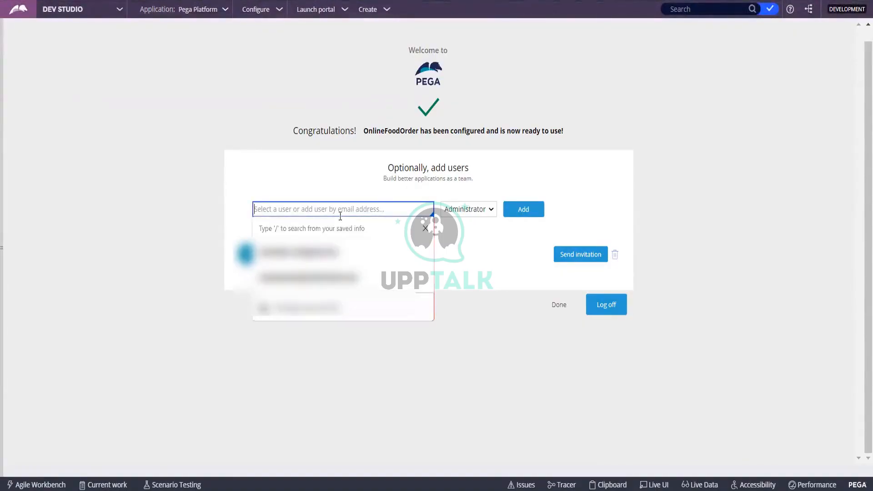
{"action": "key", "text": "Down"}
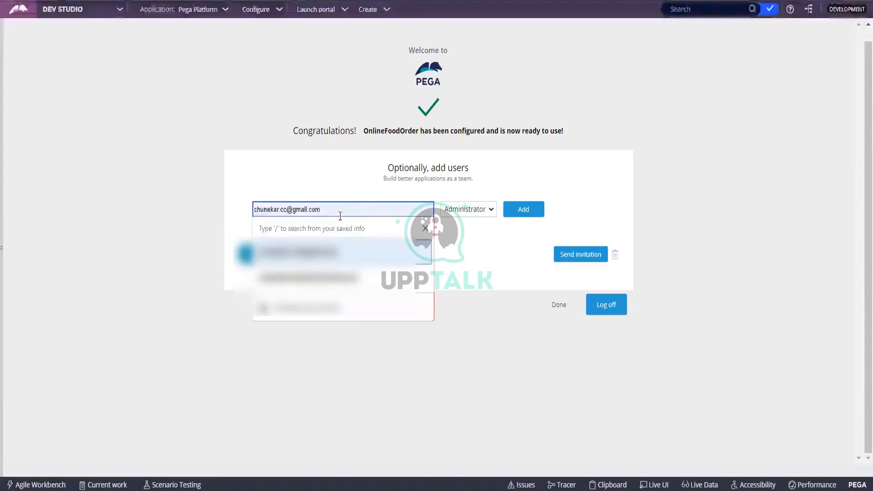
{"action": "key", "text": "Up"}
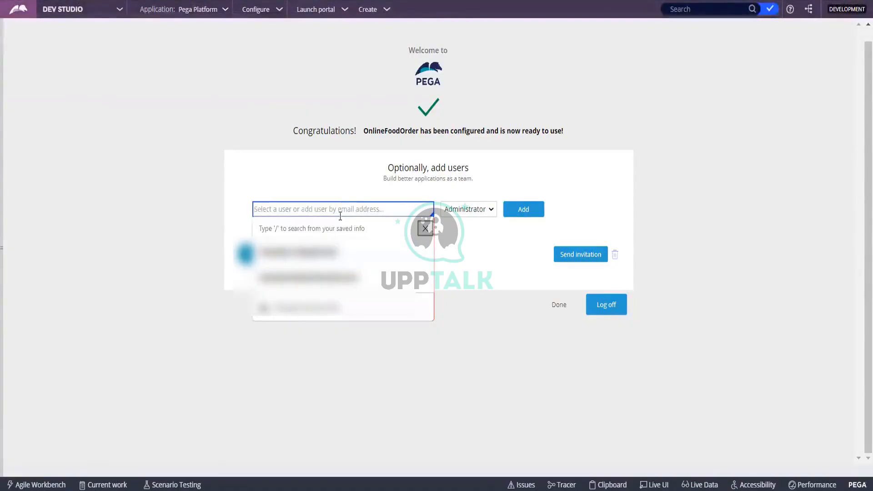
{"action": "key", "text": "Escape"}
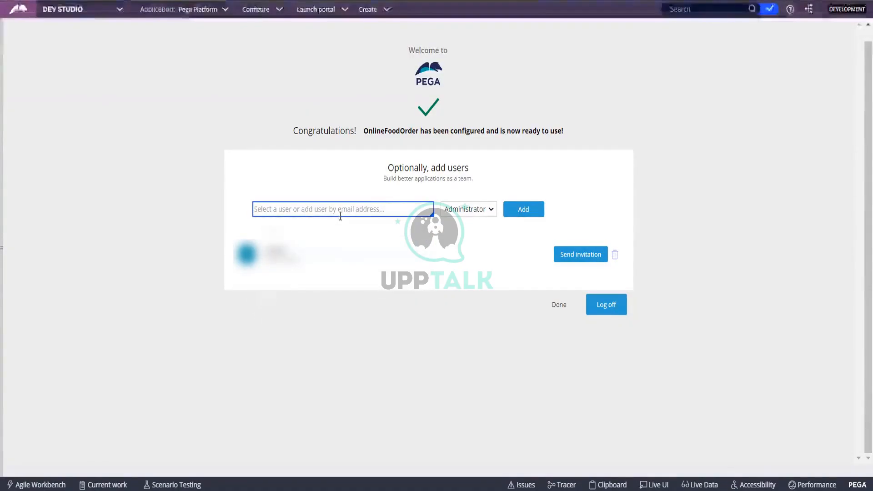
{"action": "left_click", "coordinate": [340, 211]}
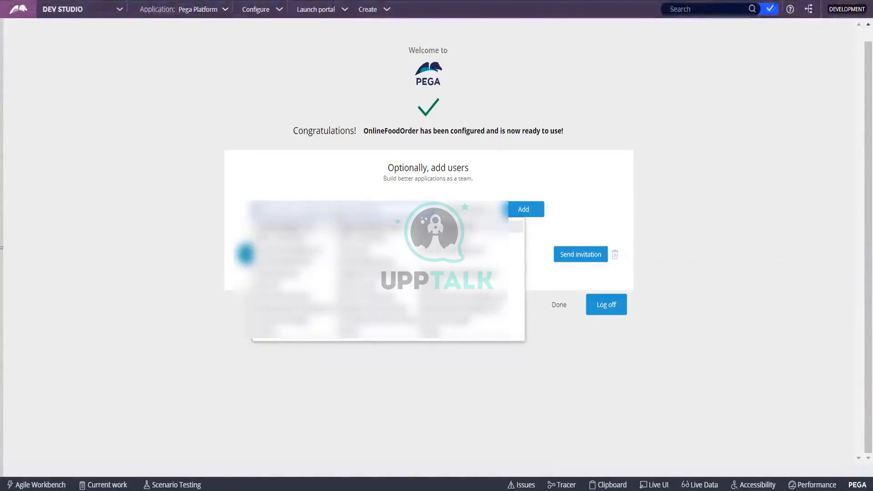
{"action": "left_click", "coordinate": [339, 213]}
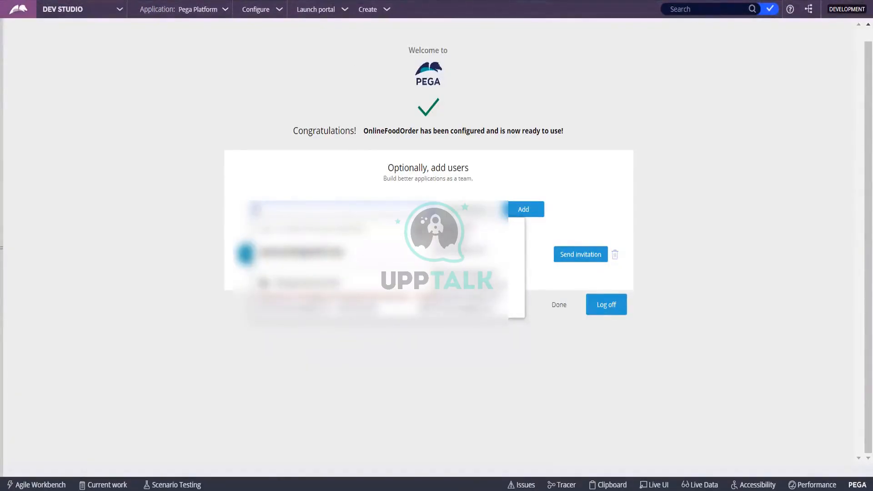
{"action": "key", "text": "Escape"}
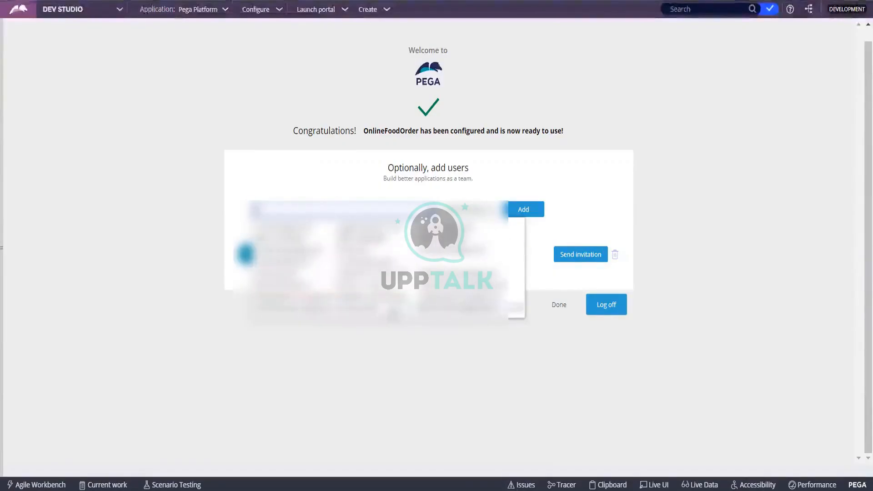
{"action": "left_click", "coordinate": [385, 314]}
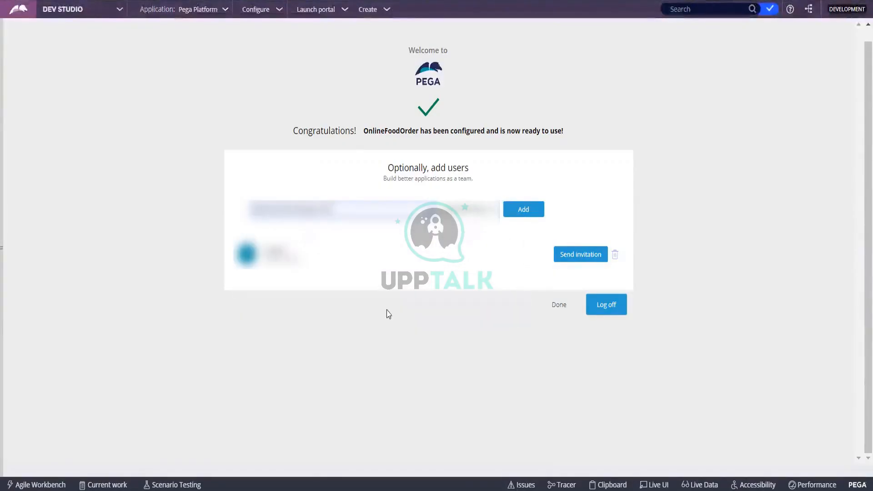
{"action": "left_click", "coordinate": [512, 213]}
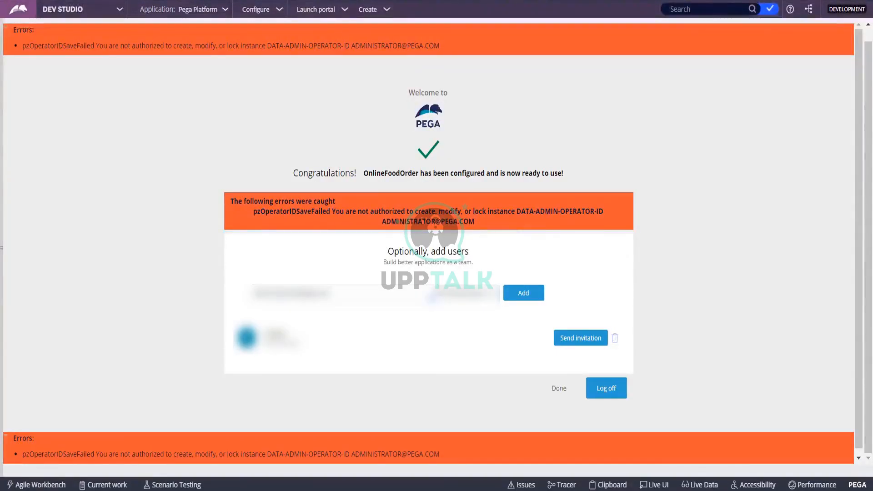
Step: Clear the user field, close the suggestions, and finish setup with Done to reach the Operator ID record
{"action": "left_click_drag", "start_coordinate": [399, 295], "coordinate": [221, 295]}
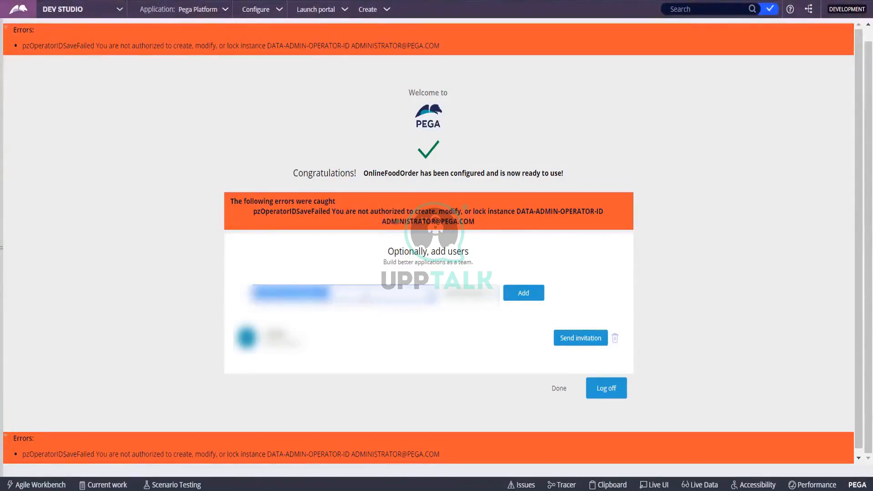
{"action": "key", "text": "BackSpace"}
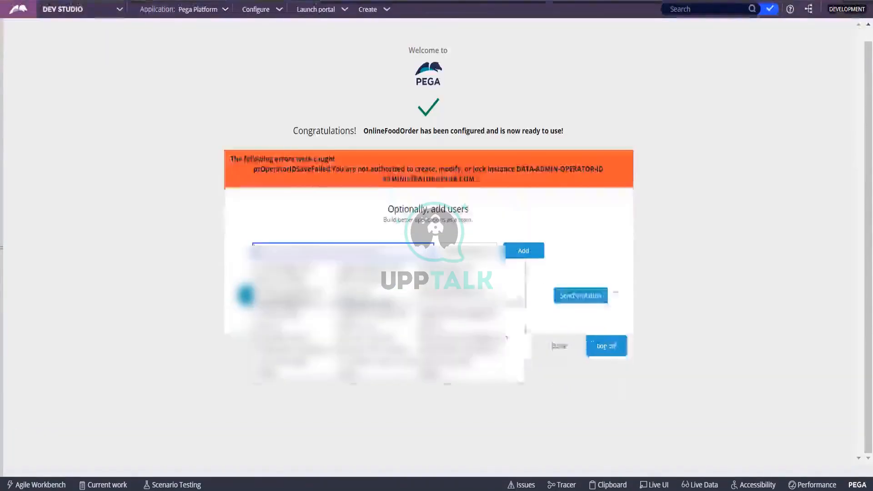
{"action": "left_click", "coordinate": [590, 249]}
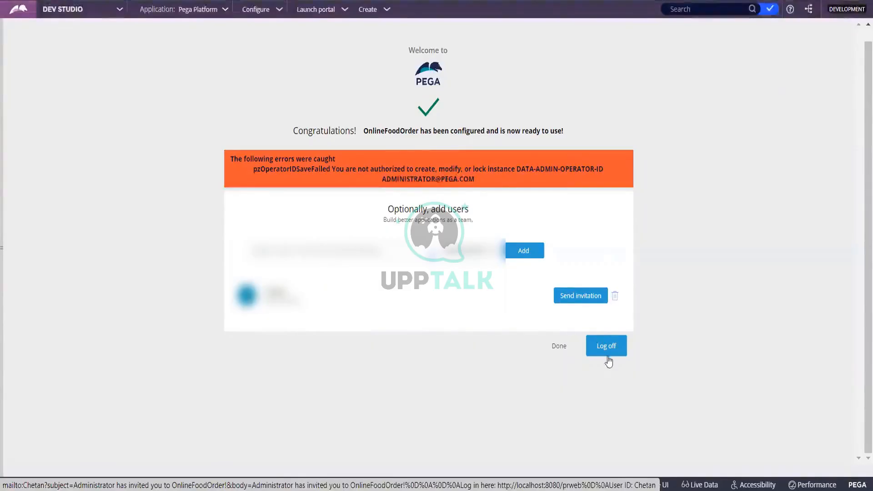
{"action": "left_click", "coordinate": [560, 347]}
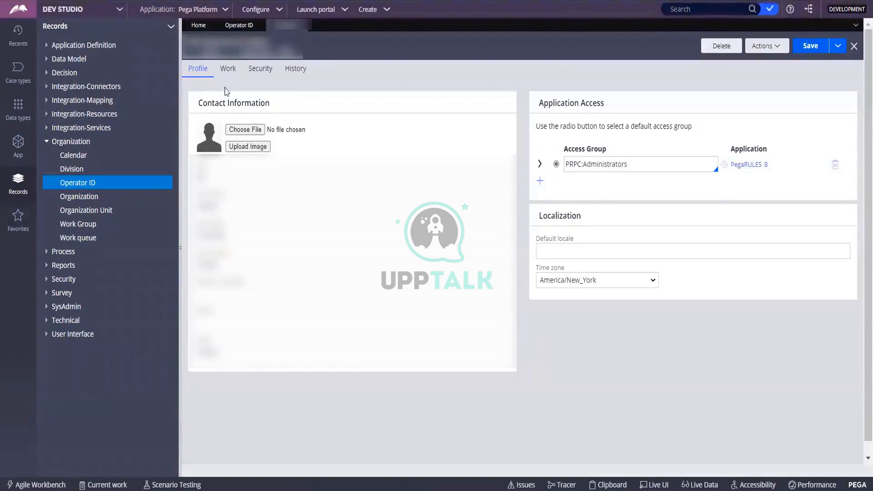
Step: Refresh the operator record, mark CakeOrder:Administrators as the default access group, and save
{"action": "left_click", "coordinate": [762, 48]}
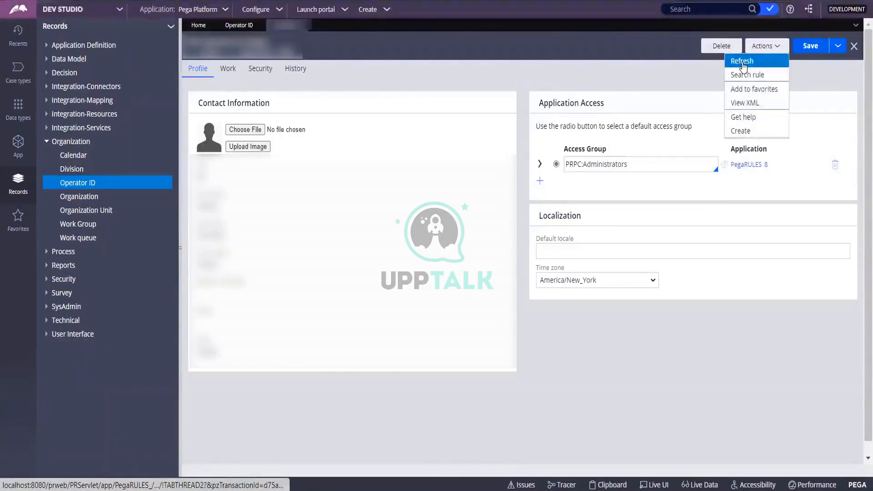
{"action": "left_click", "coordinate": [742, 62]}
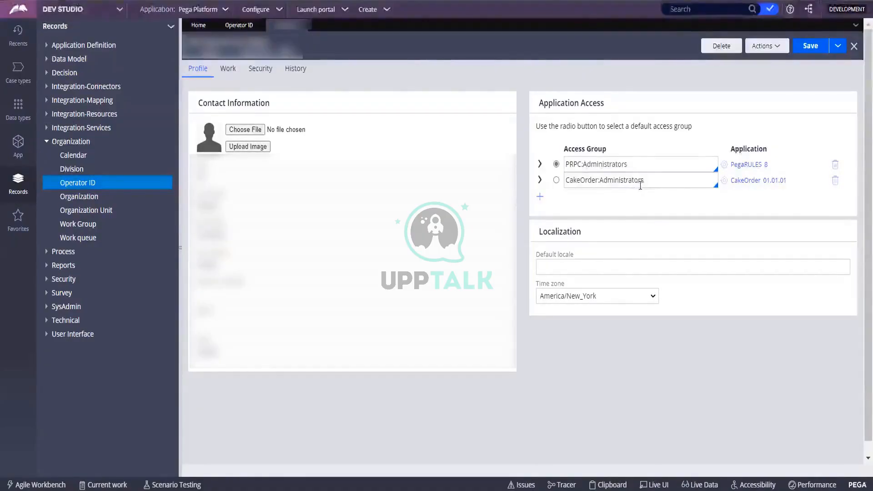
{"action": "left_click", "coordinate": [557, 180]}
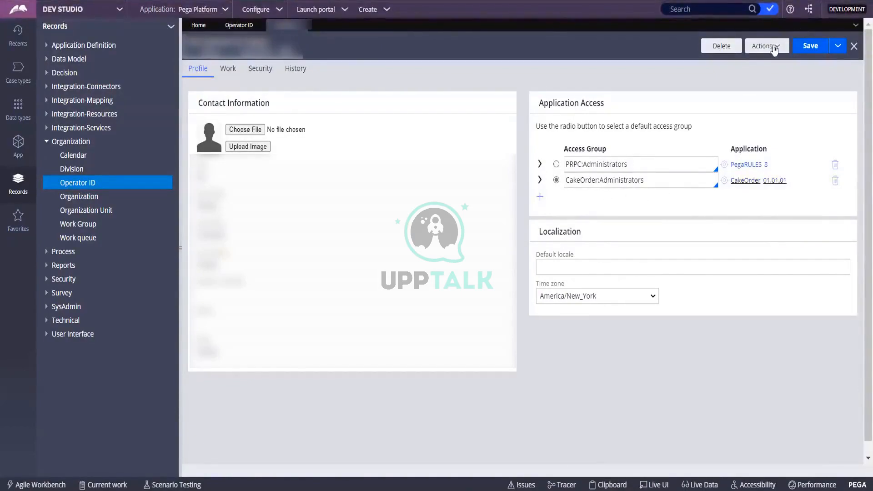
{"action": "left_click", "coordinate": [837, 46]}
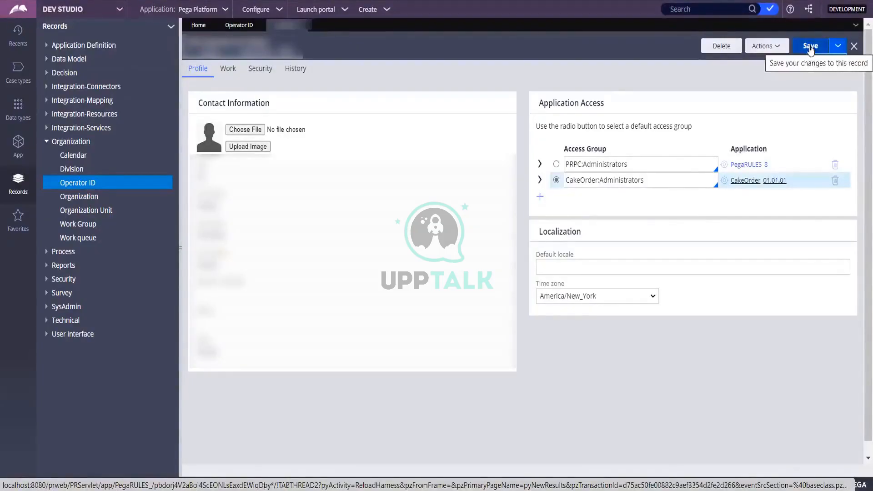
{"action": "left_click", "coordinate": [810, 46]}
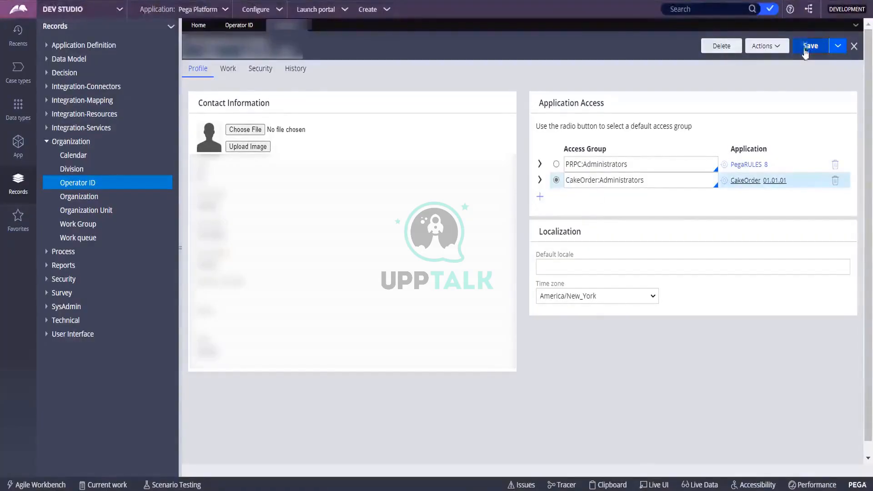
{"action": "left_click", "coordinate": [804, 50]}
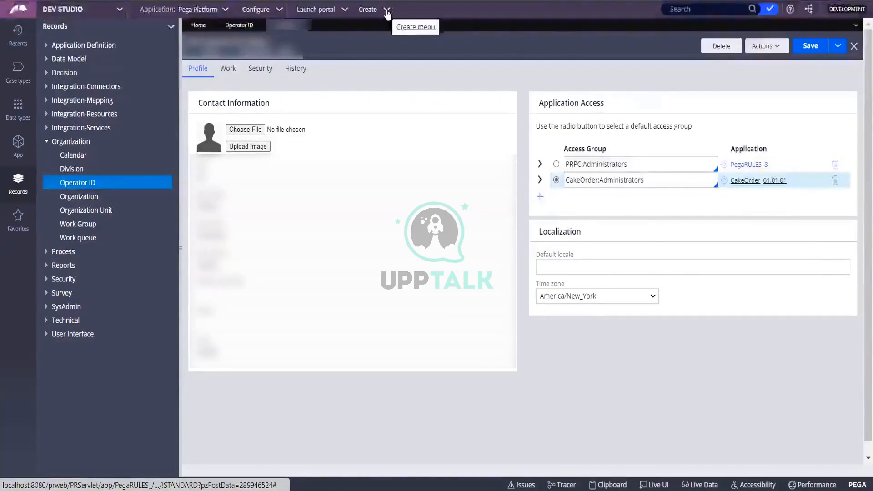
Step: Close the Operator ID record and bring up the Application menu for switching applications
{"action": "left_click", "coordinate": [227, 11]}
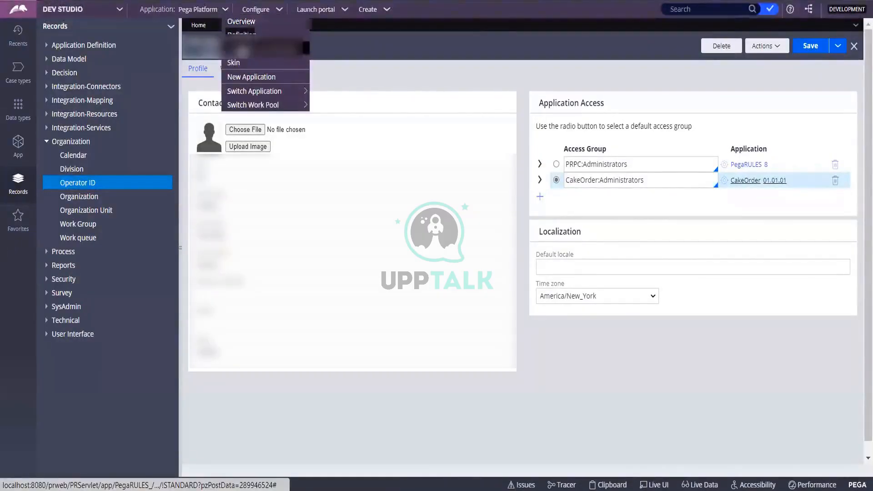
{"action": "mouse_move", "coordinate": [262, 88]}
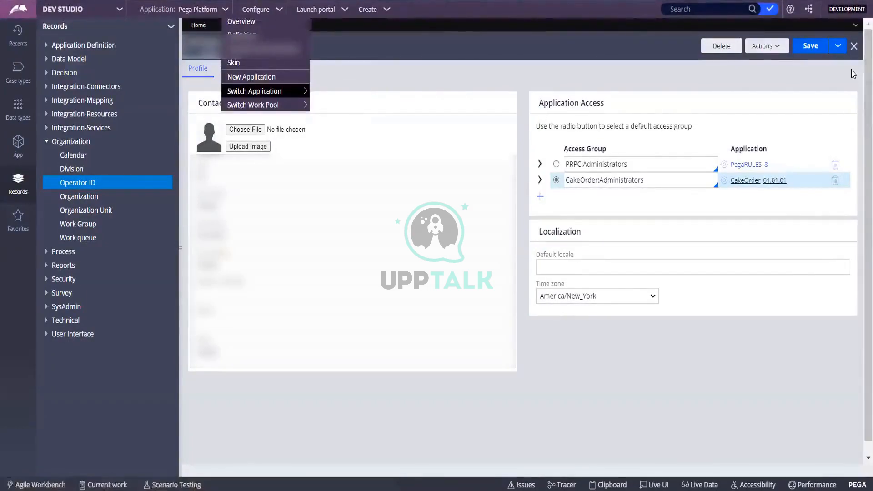
{"action": "left_click", "coordinate": [853, 46]}
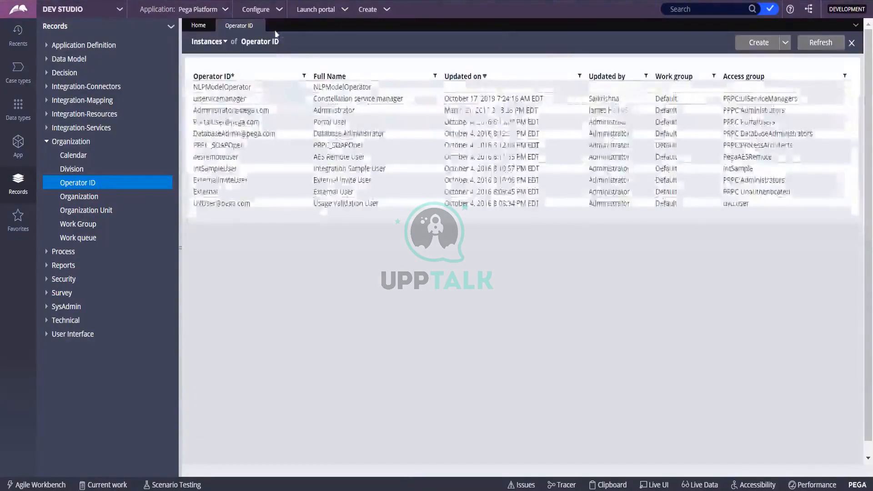
{"action": "left_click", "coordinate": [225, 10]}
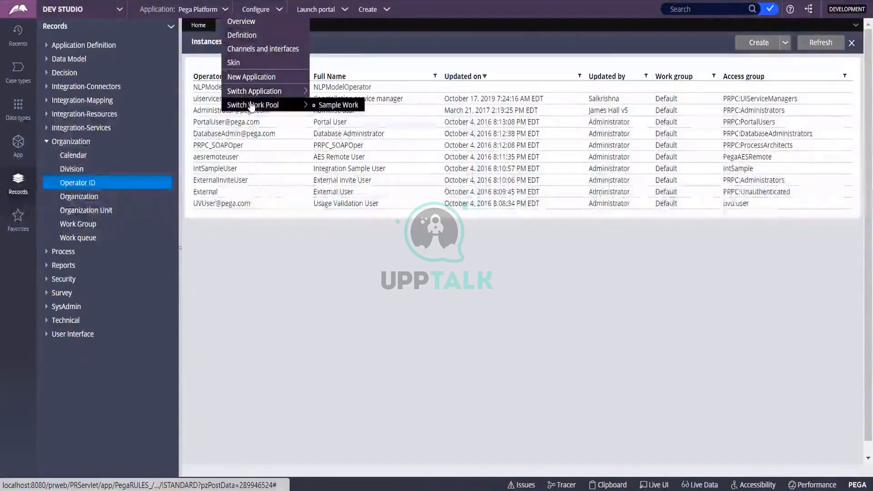
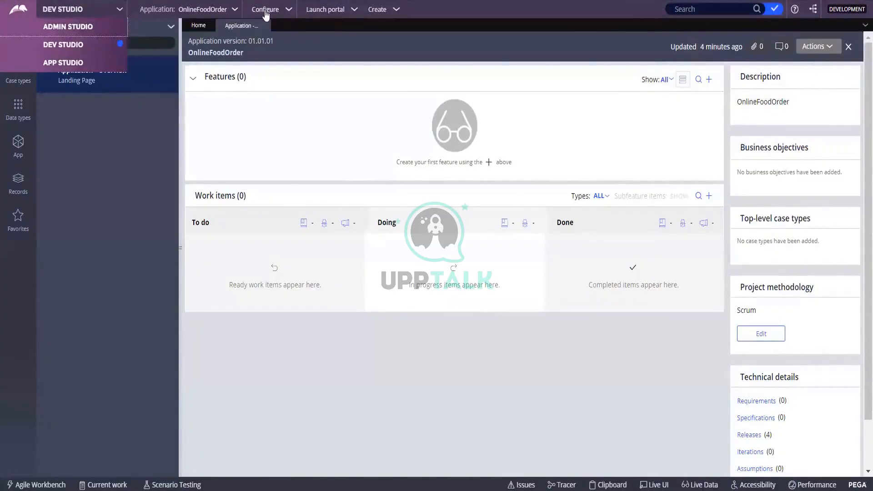
Step: Look over the Switch Application options in the Application menu, then open the operator menu
{"action": "left_click", "coordinate": [234, 10]}
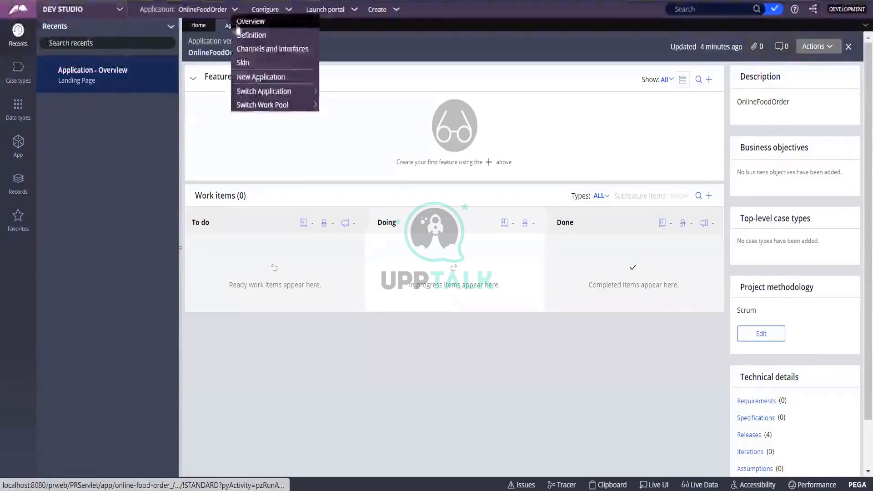
{"action": "mouse_move", "coordinate": [264, 91]}
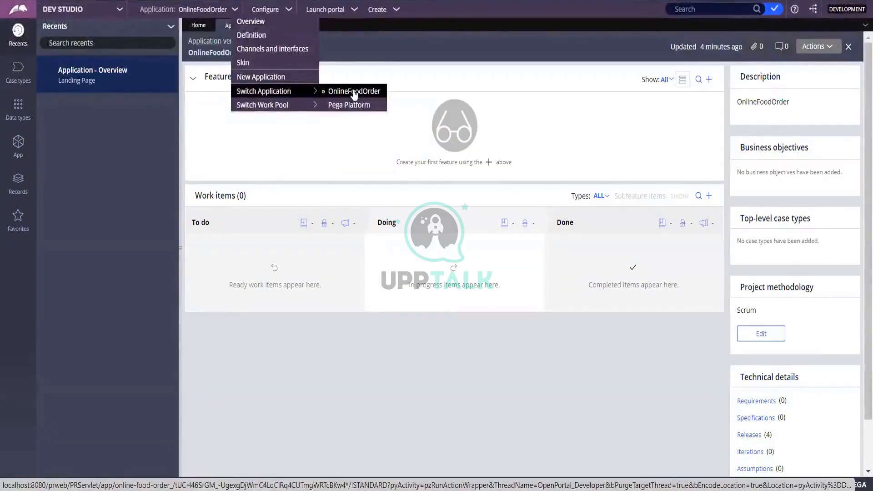
{"action": "mouse_move", "coordinate": [293, 107]}
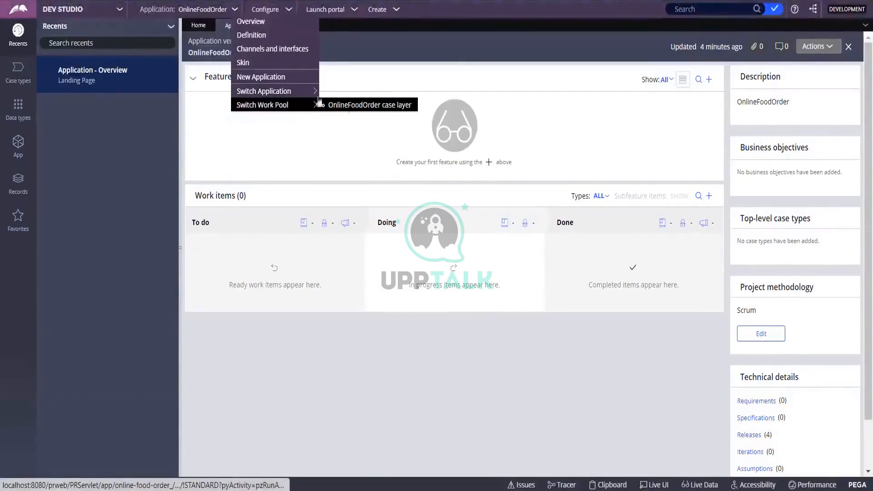
{"action": "mouse_move", "coordinate": [303, 93]}
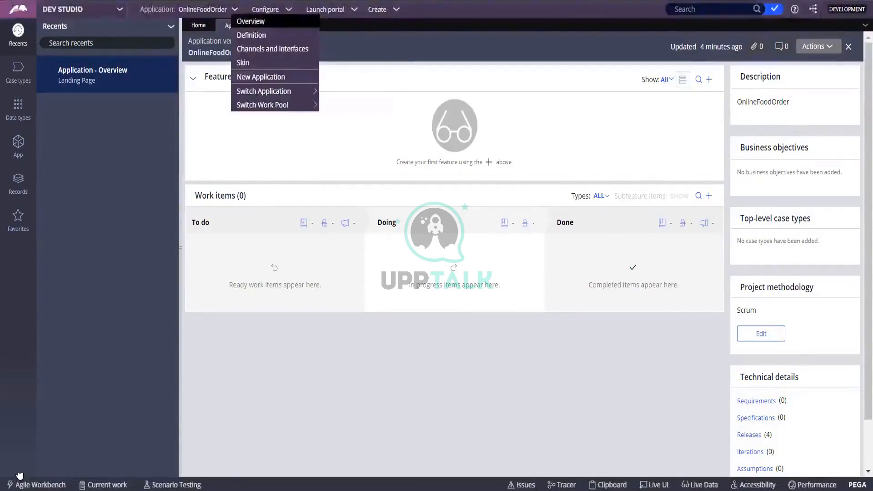
{"action": "left_click", "coordinate": [9, 484]}
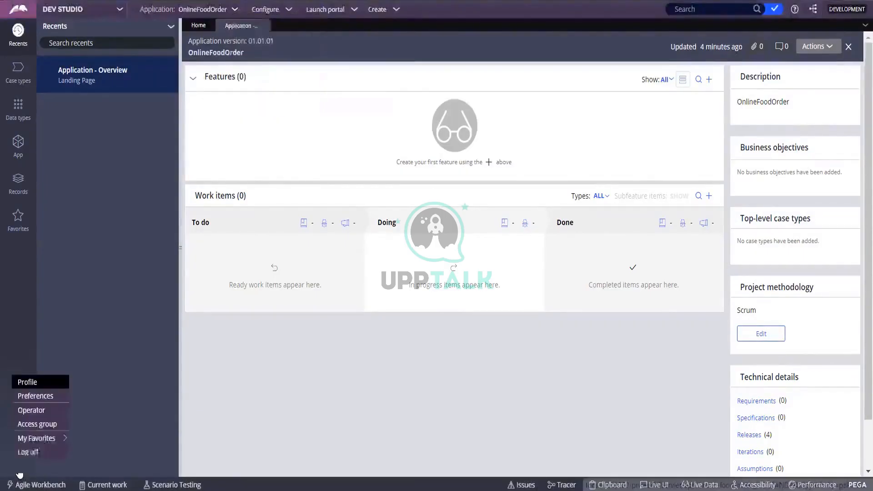
Step: Open the current operator's record and add an empty third access group row
{"action": "left_click", "coordinate": [45, 415]}
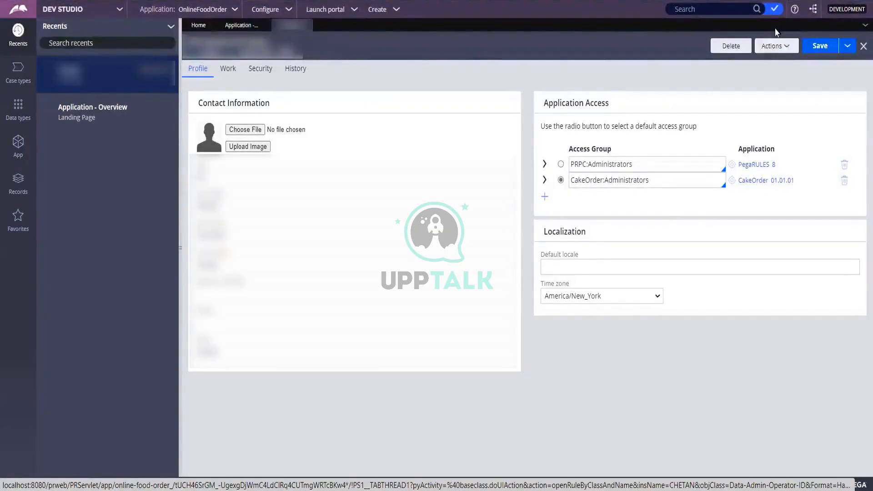
{"action": "left_click", "coordinate": [234, 10]}
{"action": "mouse_move", "coordinate": [258, 96]}
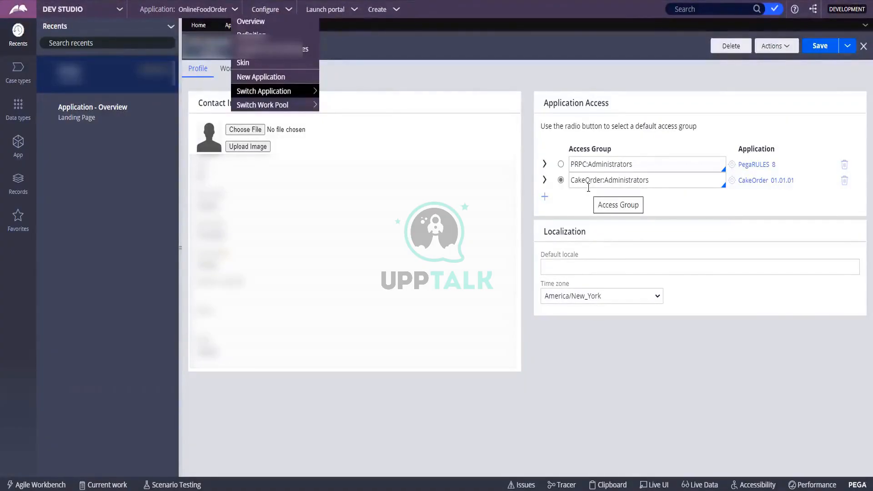
{"action": "left_click", "coordinate": [547, 198]}
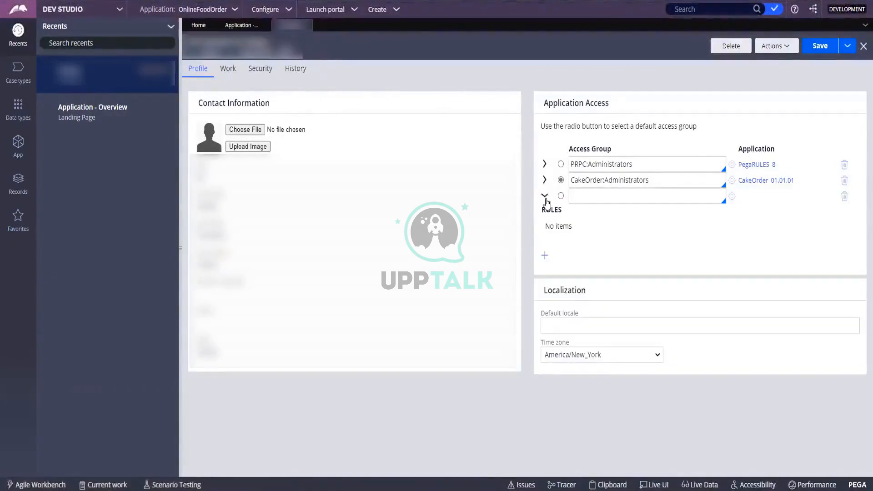
{"action": "left_click", "coordinate": [580, 199]}
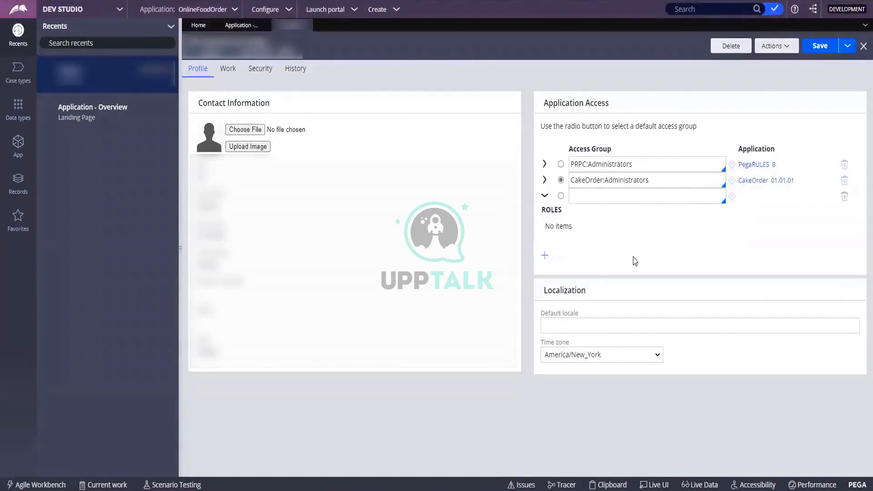
{"action": "type", "text": "IREM"}
{"action": "type", "text": "S"}
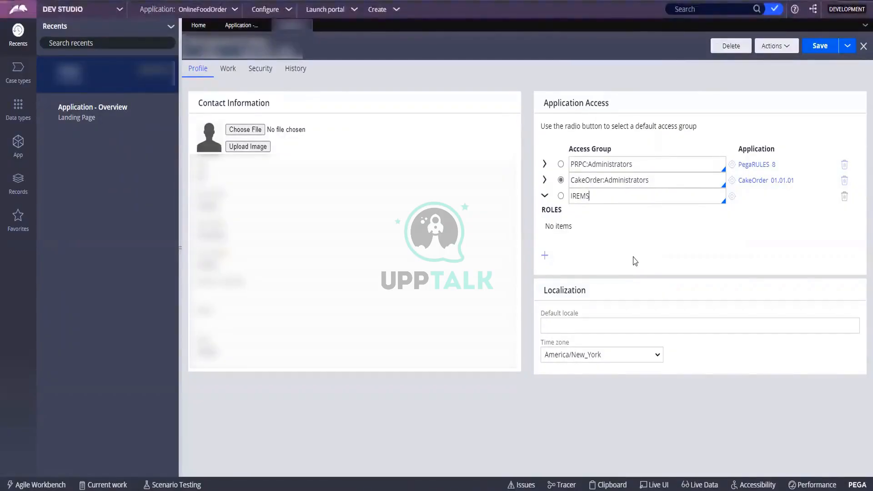
{"action": "type", "text": "CZ"}
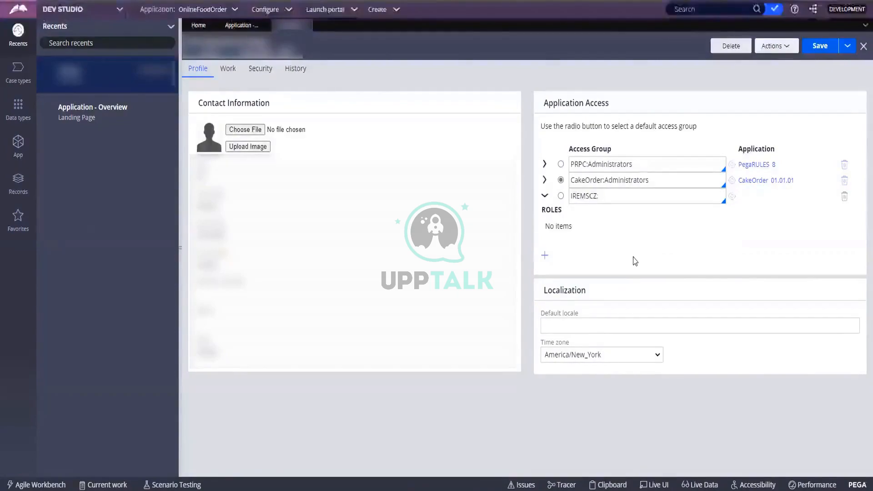
{"action": "type", "text": ":Function"}
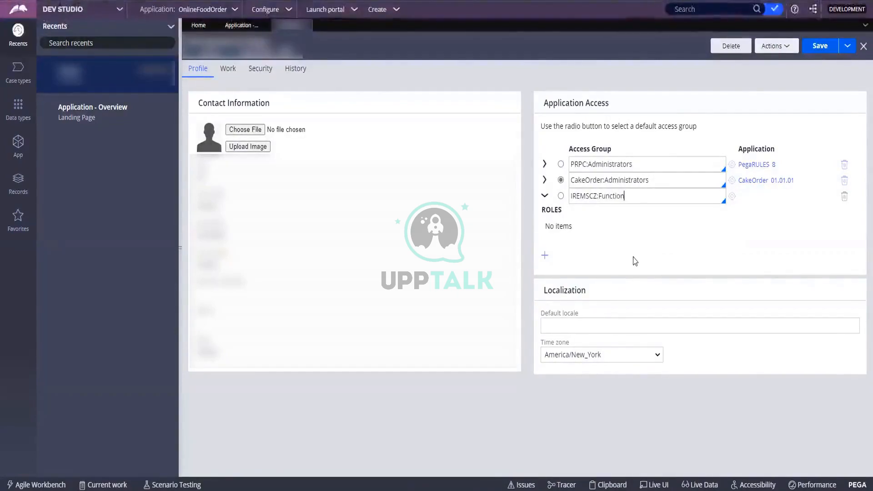
{"action": "type", "text": "alA"}
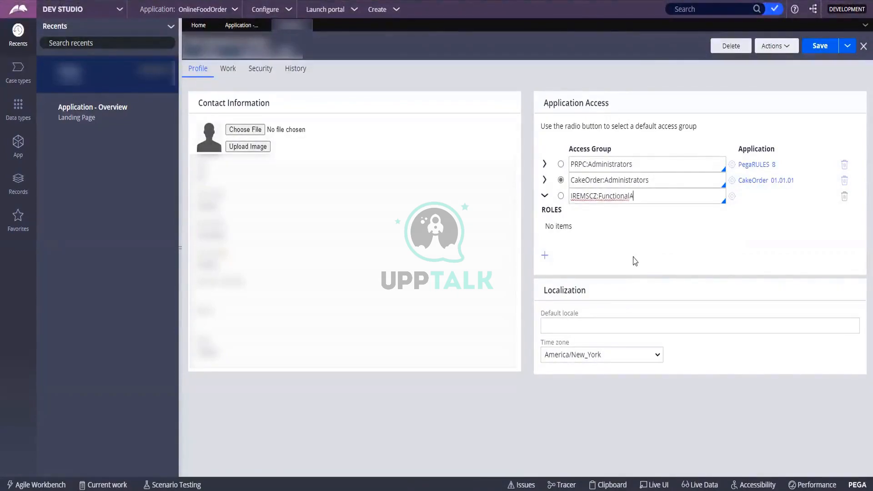
{"action": "type", "text": "dministrat"}
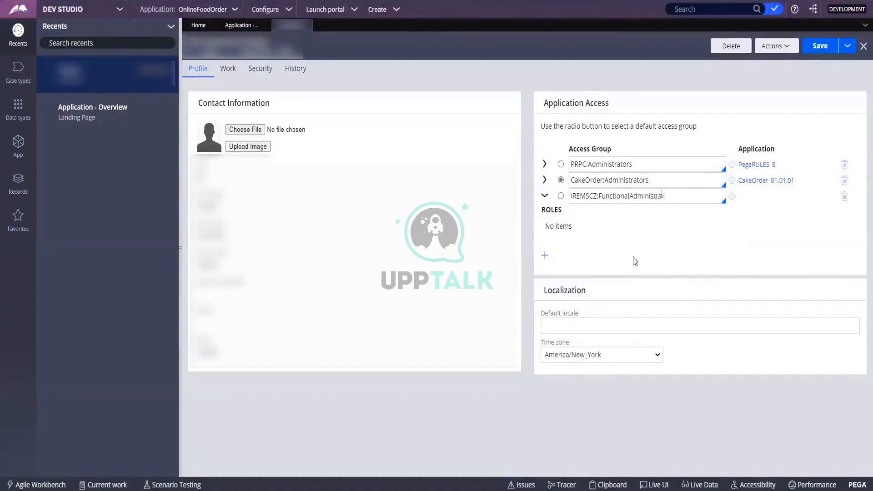
{"action": "type", "text": "ors"}
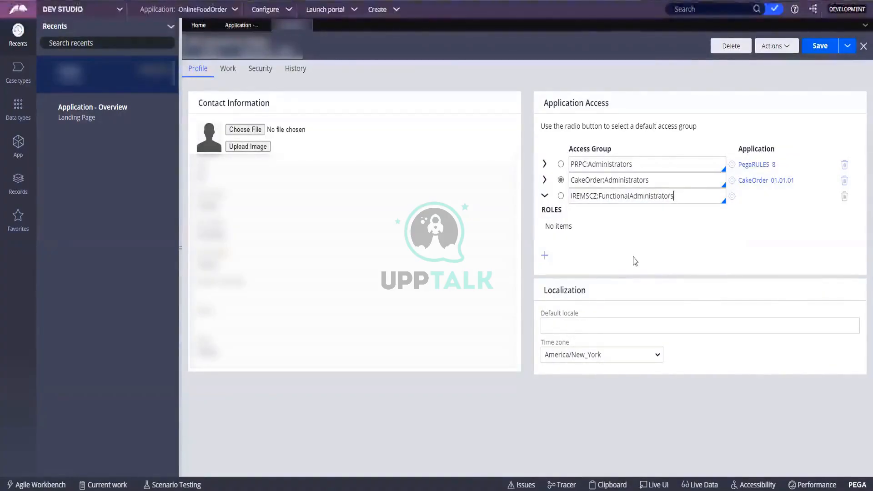
{"action": "left_click", "coordinate": [712, 209]}
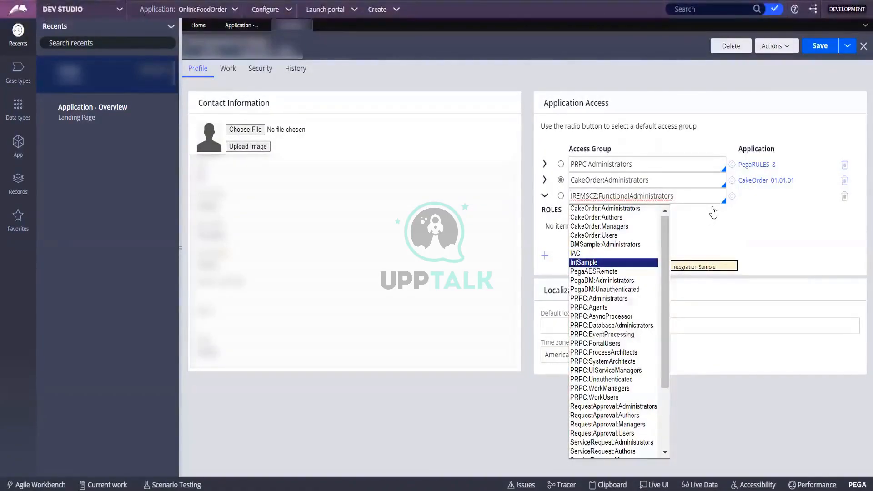
{"action": "key", "text": "Up"}
{"action": "key", "text": "Up"}
{"action": "key", "text": "Up"}
{"action": "key", "text": "Up"}
{"action": "key", "text": "Up"}
{"action": "key", "text": "Up"}
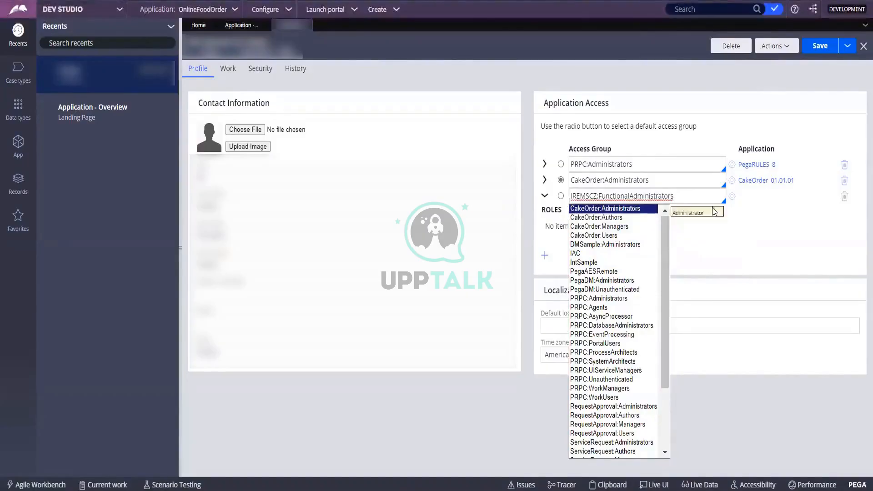
{"action": "key", "text": "Down"}
{"action": "key", "text": "Down"}
{"action": "key", "text": "Down"}
{"action": "key", "text": "Up"}
{"action": "key", "text": "Up"}
{"action": "key", "text": "Up"}
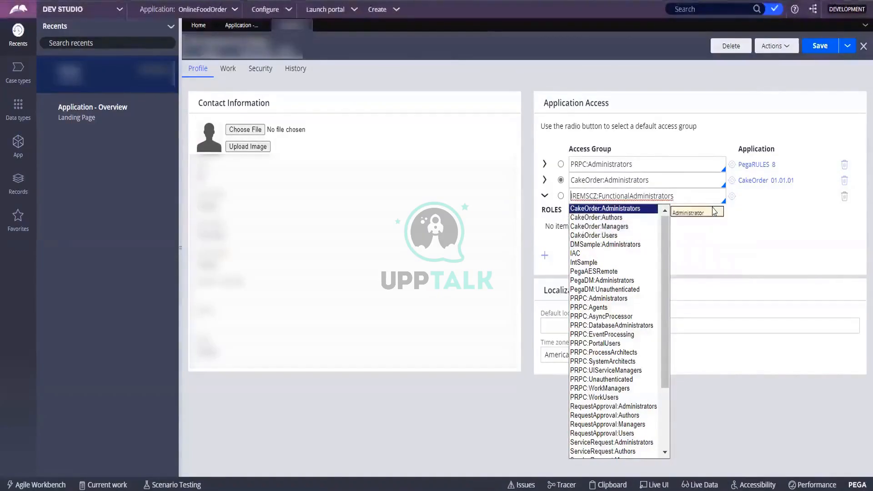
{"action": "key", "text": "Down"}
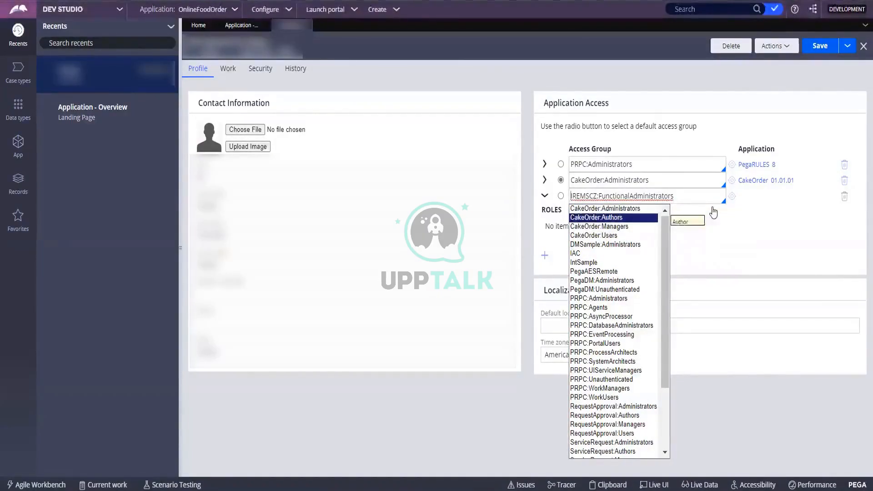
{"action": "key", "text": "Up"}
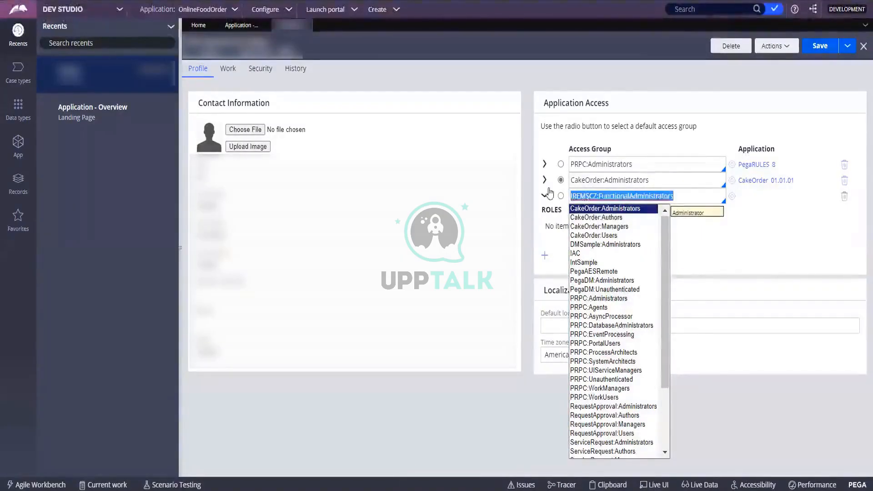
{"action": "double_click", "coordinate": [589, 194]}
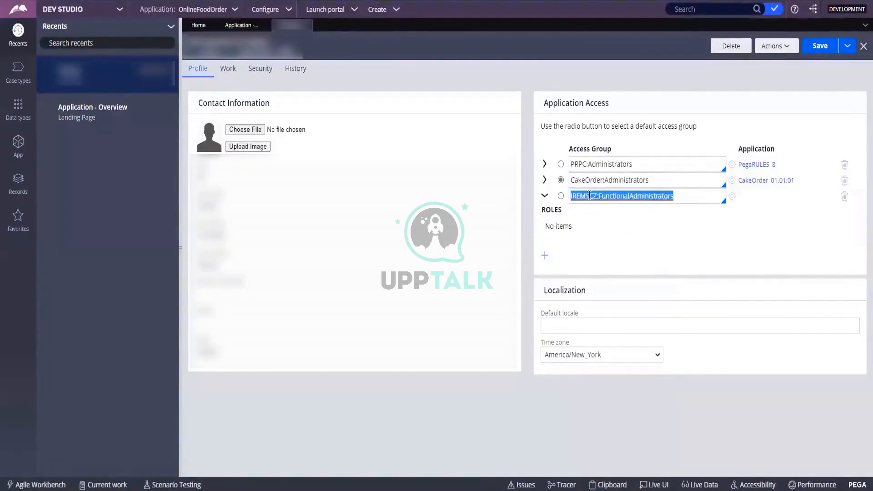
{"action": "double_click", "coordinate": [678, 192]}
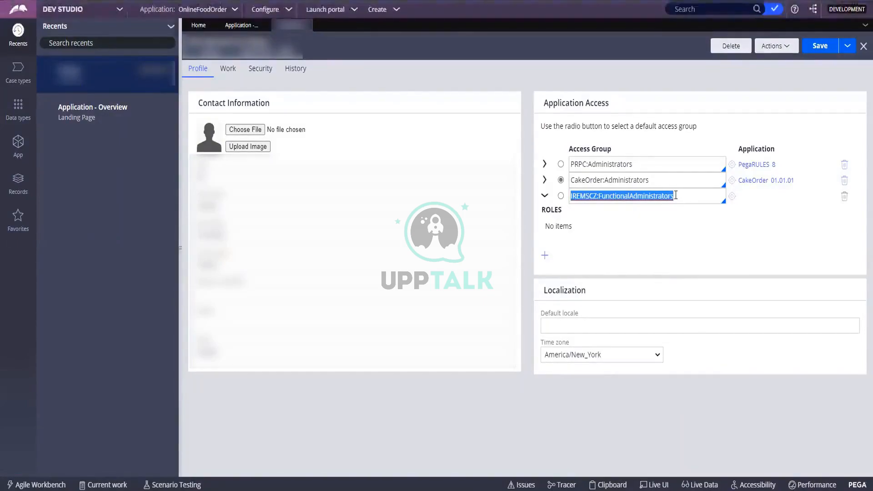
{"action": "key", "text": "BackSpace"}
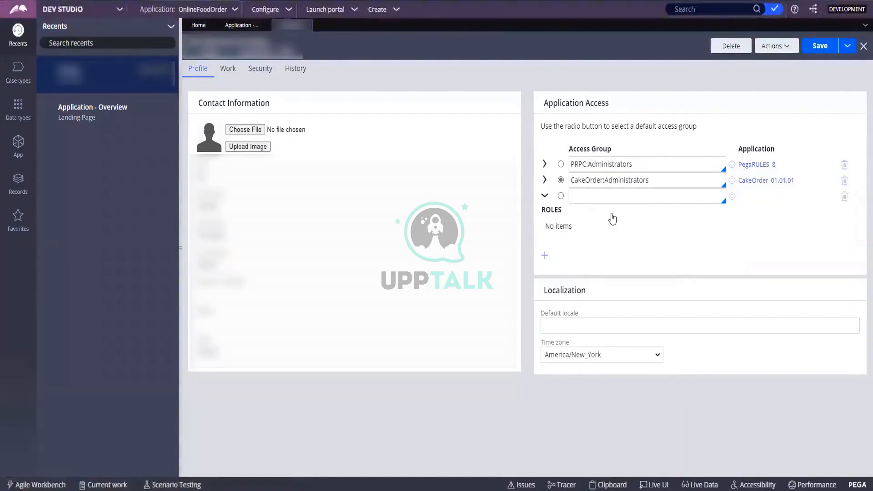
Step: Remove the empty third row, then add a fresh access group row with its suggestions showing
{"action": "left_click", "coordinate": [844, 197]}
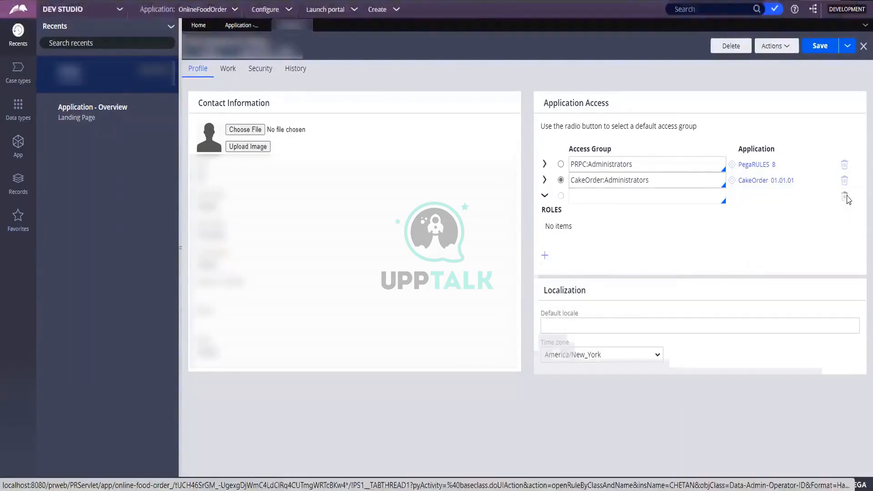
{"action": "left_click", "coordinate": [657, 180]}
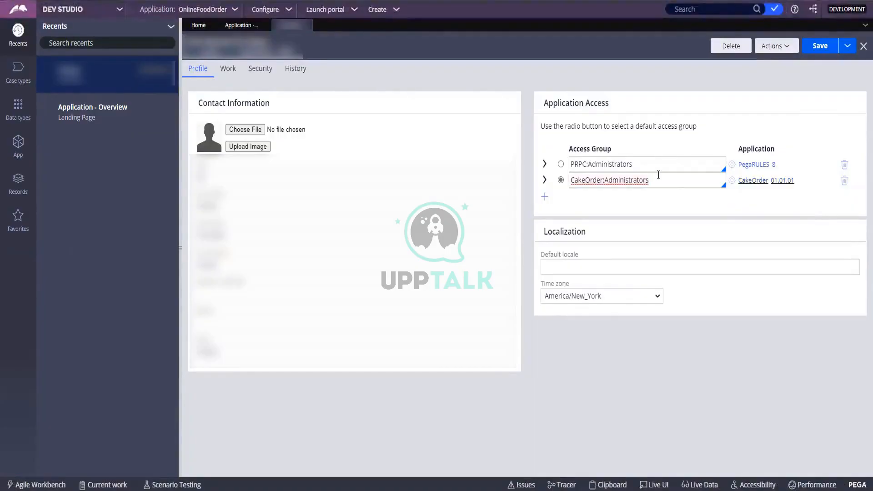
{"action": "left_click", "coordinate": [547, 197]}
{"action": "left_click", "coordinate": [635, 197]}
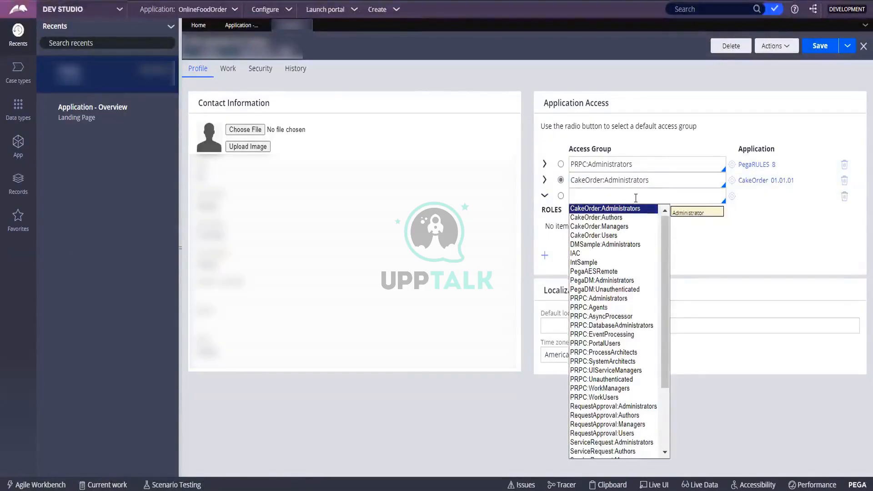
Step: Browse the CakeOrder Managers, Users, Authors and Administrators suggestions, then remove the empty row
{"action": "key", "text": "Down"}
{"action": "key", "text": "Down"}
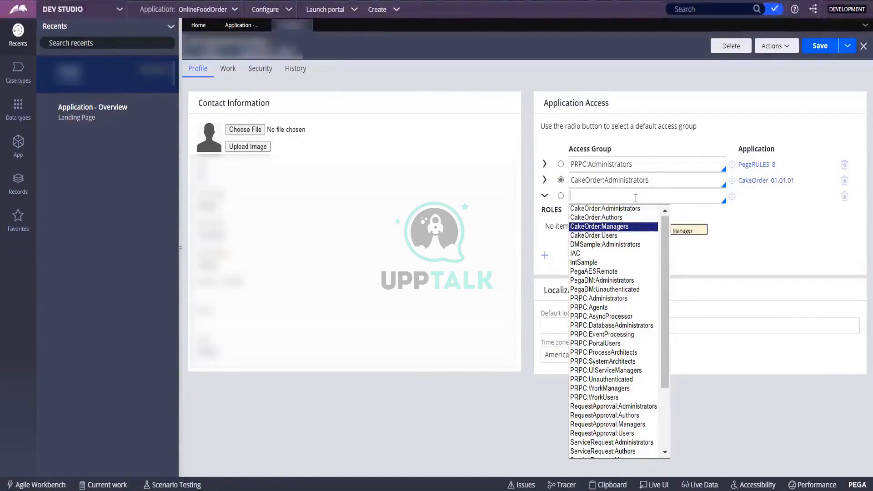
{"action": "key", "text": "Down"}
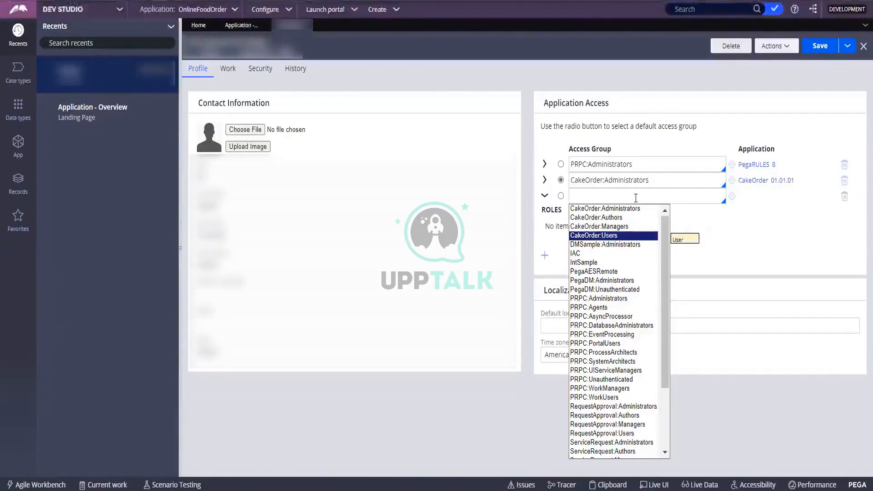
{"action": "key", "text": "Up"}
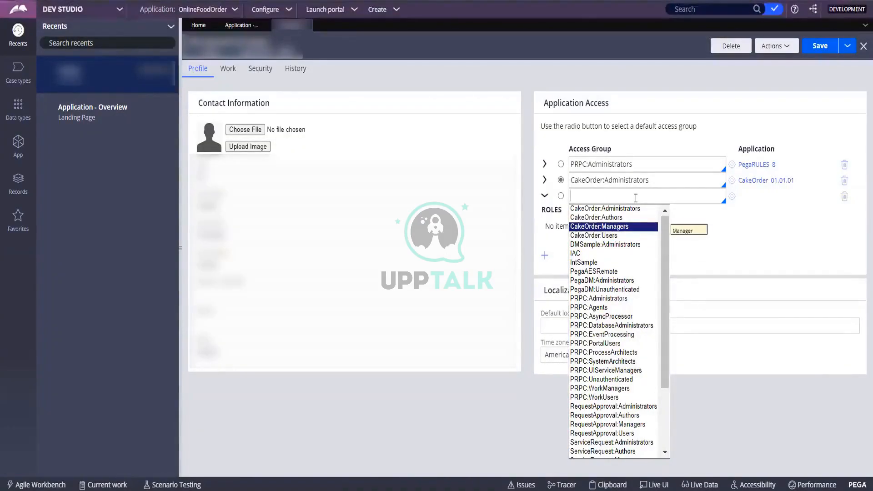
{"action": "key", "text": "Up"}
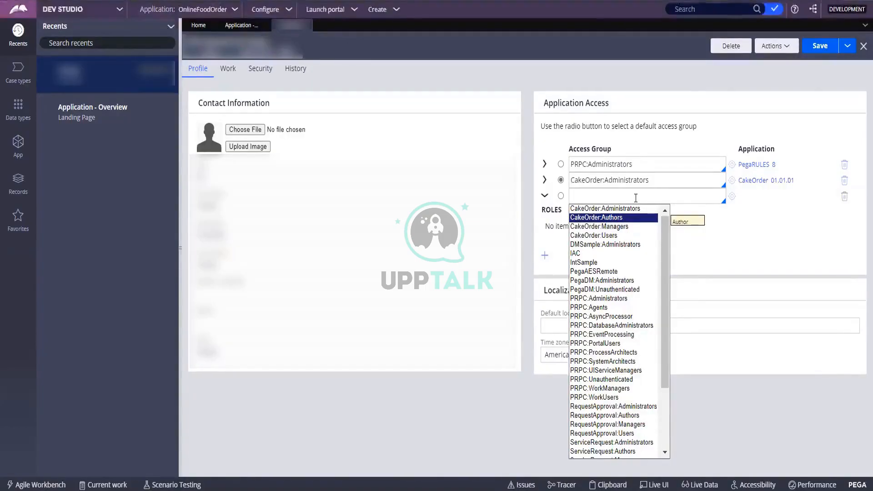
{"action": "key", "text": "Up"}
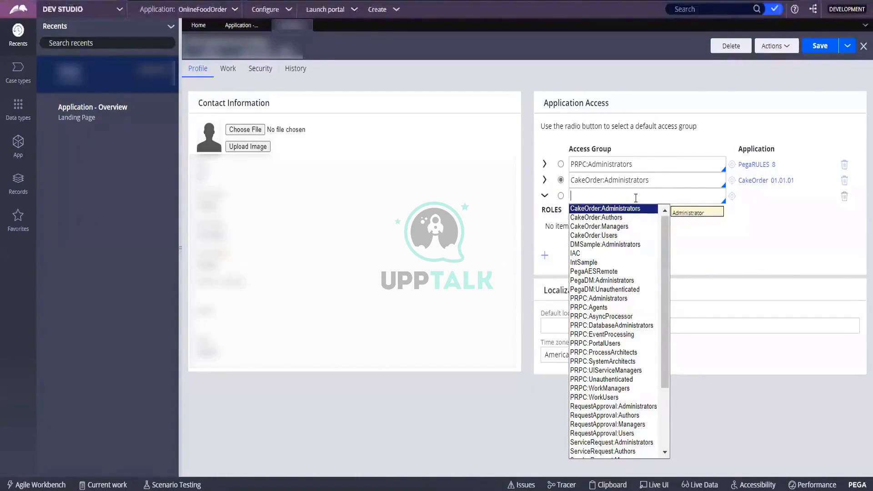
{"action": "key", "text": "Down"}
{"action": "key", "text": "Down"}
{"action": "key", "text": "Down"}
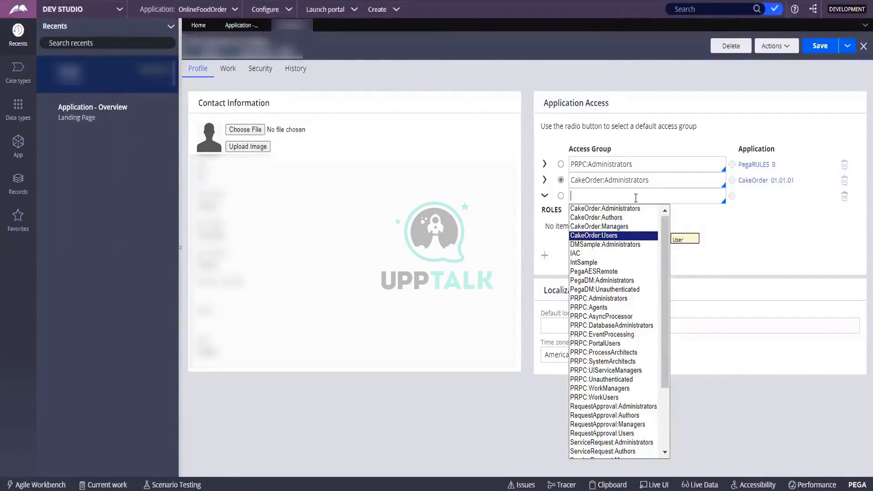
{"action": "key", "text": "Up"}
{"action": "key", "text": "Up"}
{"action": "key", "text": "Up"}
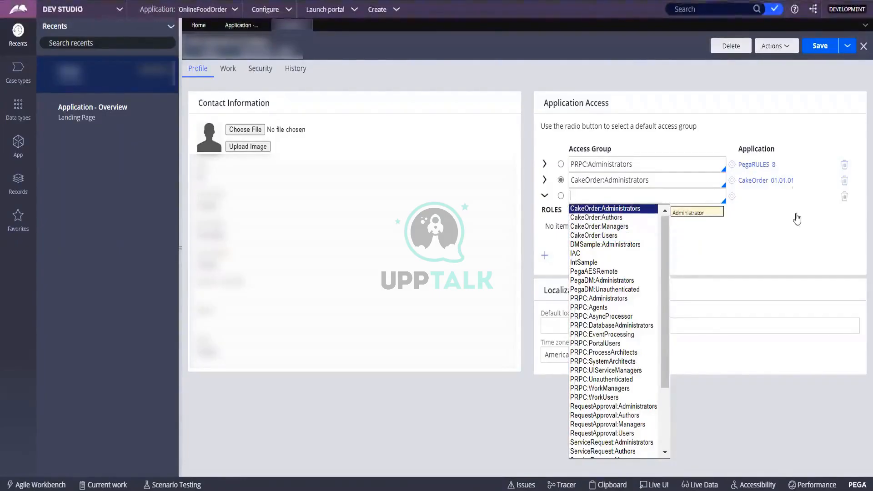
{"action": "left_click", "coordinate": [844, 197]}
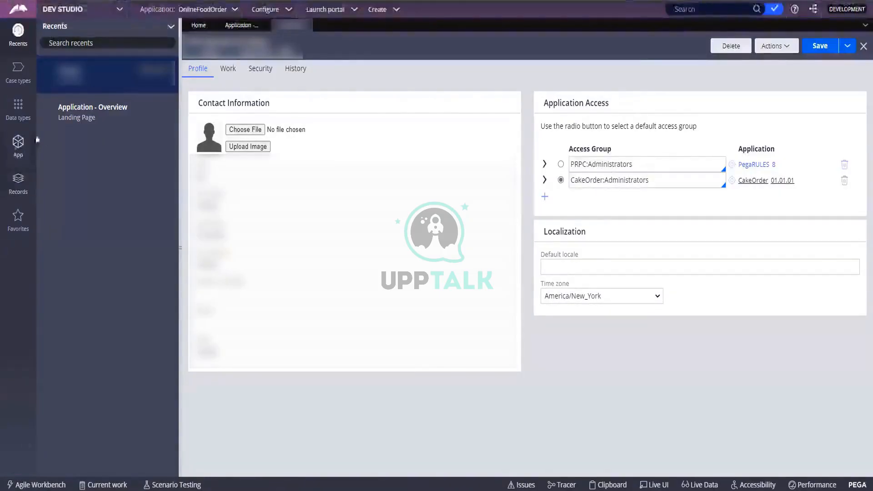
Step: In App Explorer under SysAdmin > Class, view the Cake-CakeOrder-Work instances, currently none
{"action": "left_click", "coordinate": [17, 153]}
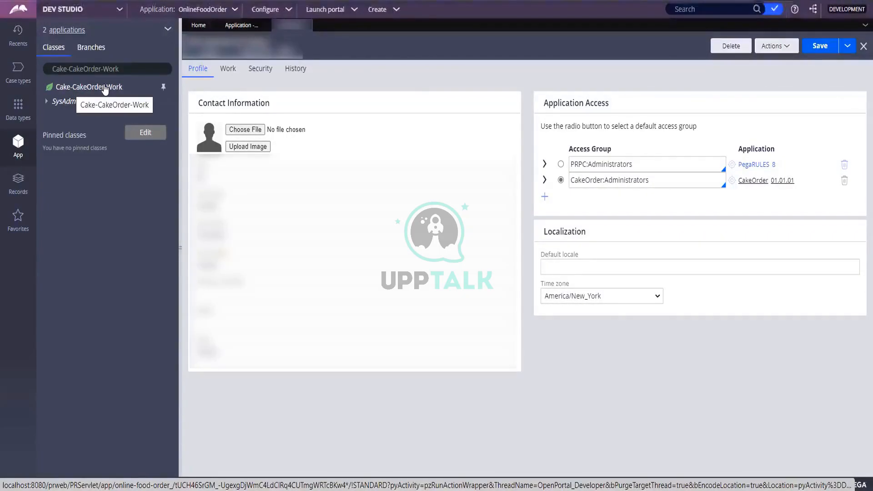
{"action": "left_click", "coordinate": [47, 103]}
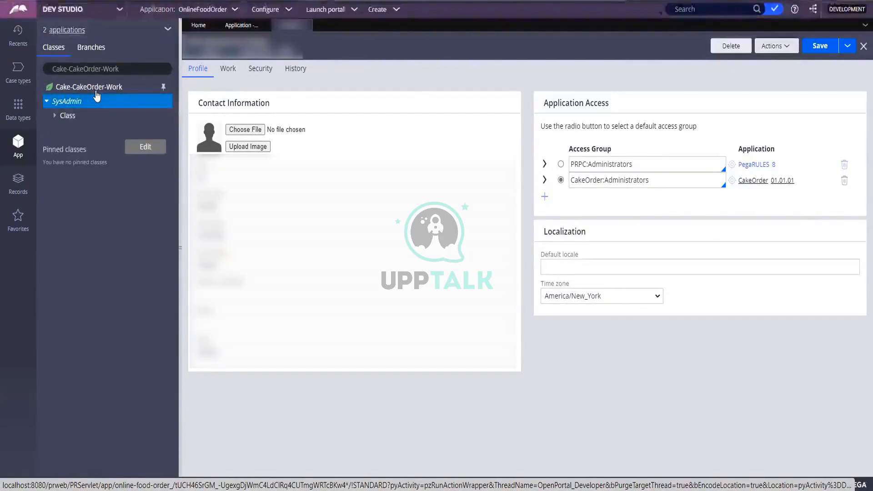
{"action": "left_click", "coordinate": [55, 116]}
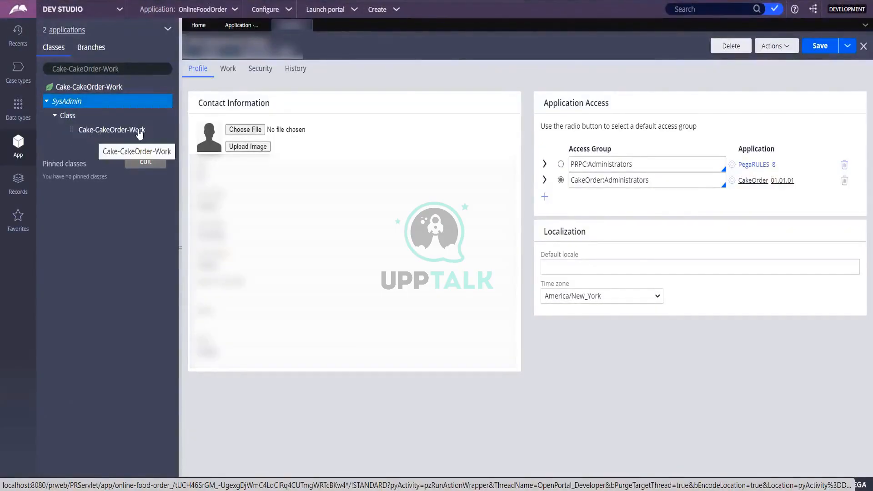
{"action": "left_click", "coordinate": [103, 87]}
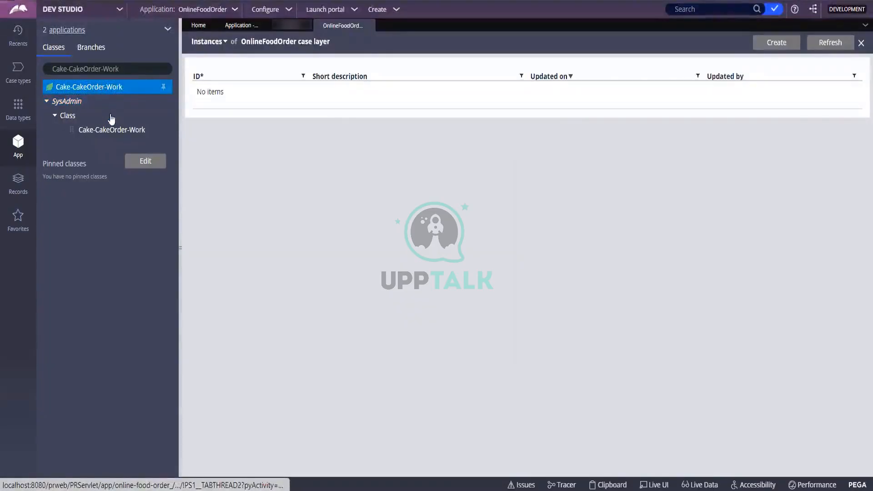
Step: Open the Cake-CakeOrder-Work class rule, keep its class type Concrete, and scroll down the form
{"action": "left_click", "coordinate": [114, 131]}
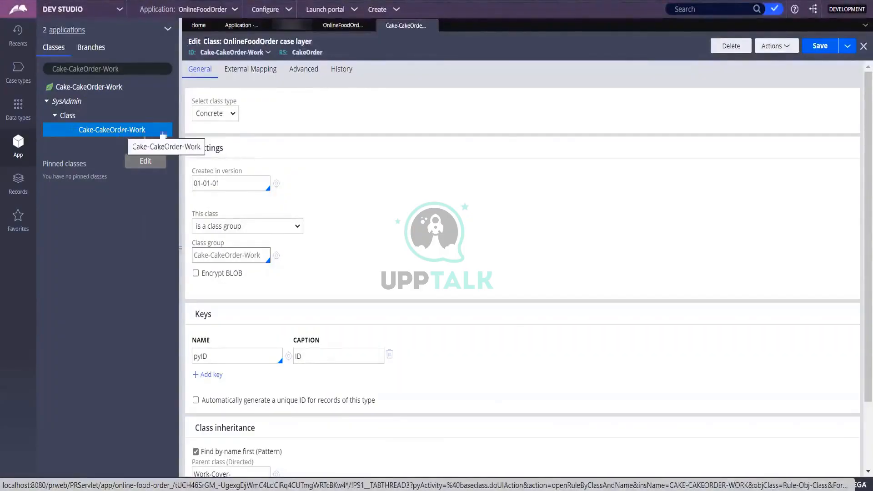
{"action": "left_click", "coordinate": [232, 114]}
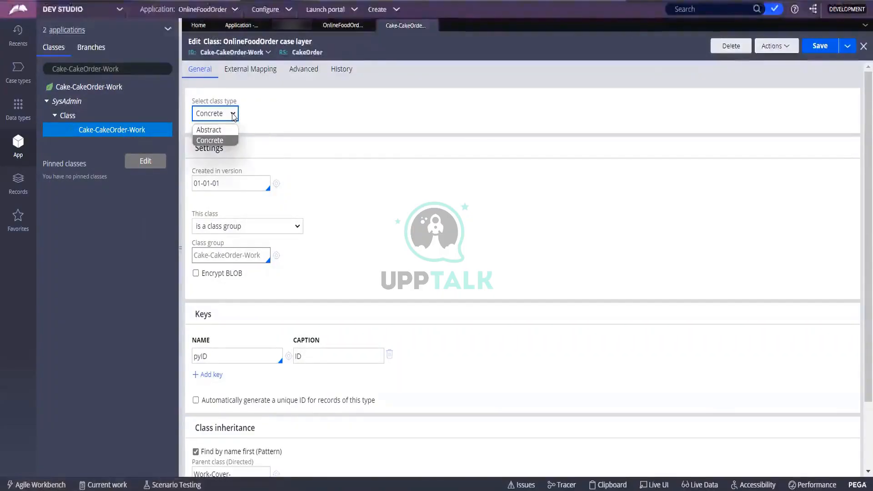
{"action": "left_click", "coordinate": [229, 120]}
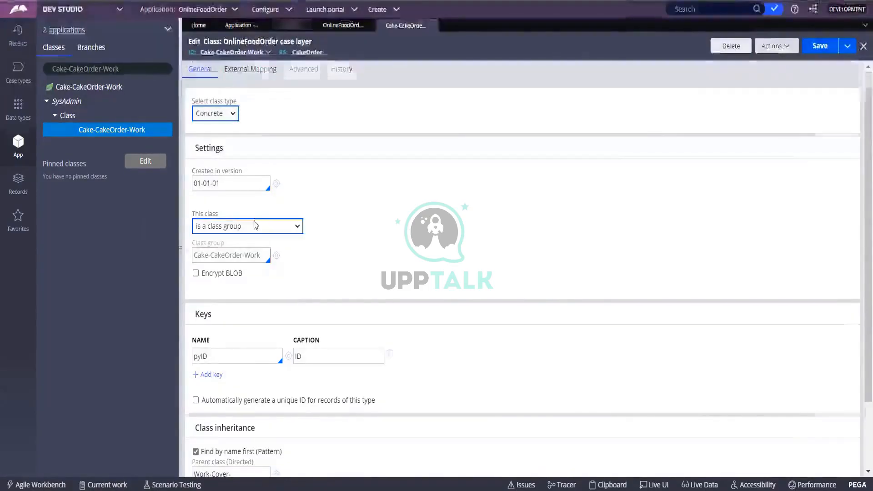
{"action": "scroll", "coordinate": [255, 226], "scroll_direction": "down", "scroll_amount": 2}
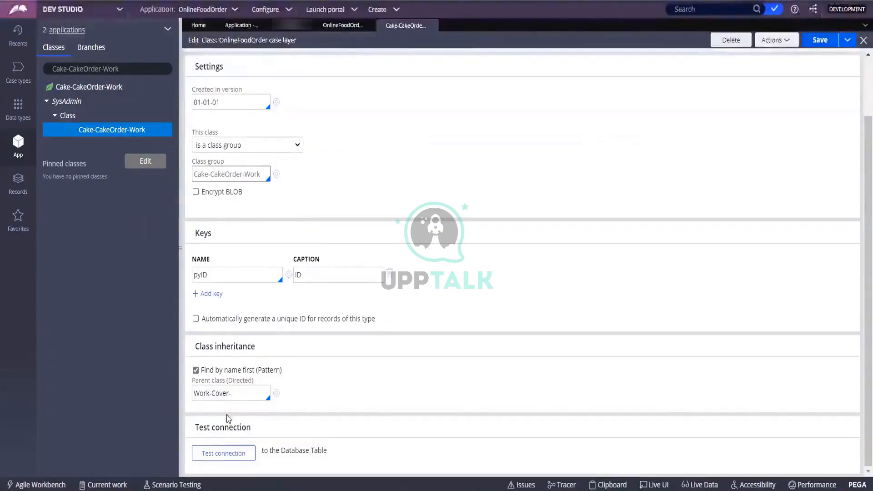
Step: Test the class's database connection and highlight the table name, PegaDATA and the no-problems message
{"action": "left_click", "coordinate": [223, 453]}
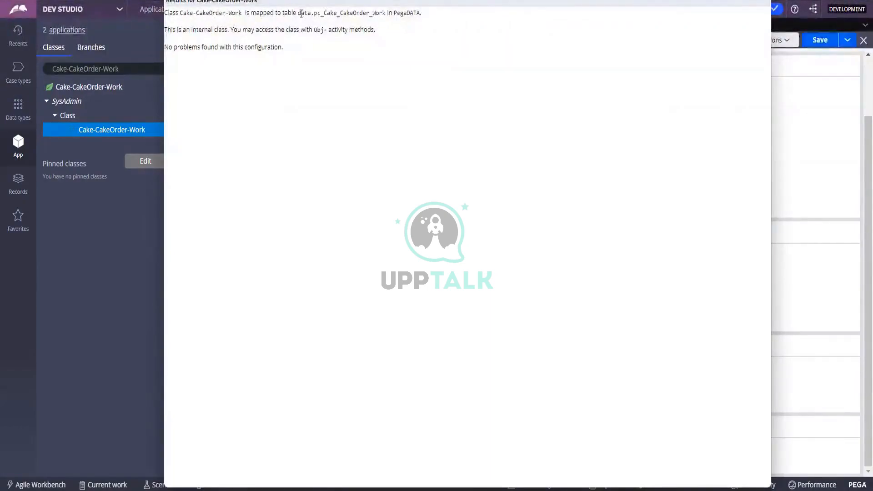
{"action": "left_click_drag", "start_coordinate": [296, 13], "coordinate": [386, 8]}
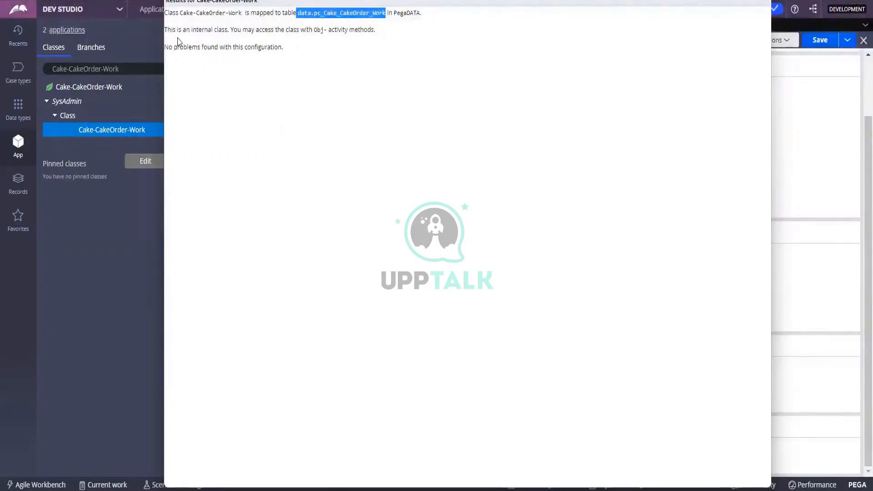
{"action": "left_click", "coordinate": [408, 12]}
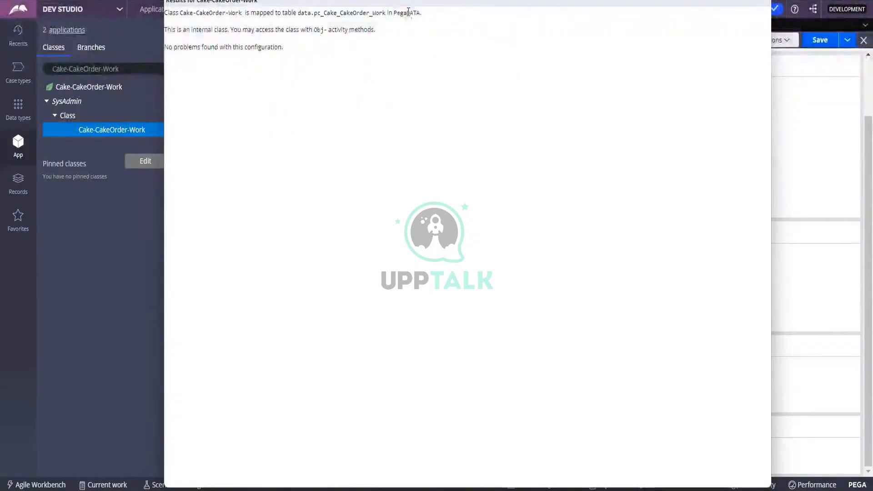
{"action": "double_click", "coordinate": [408, 12]}
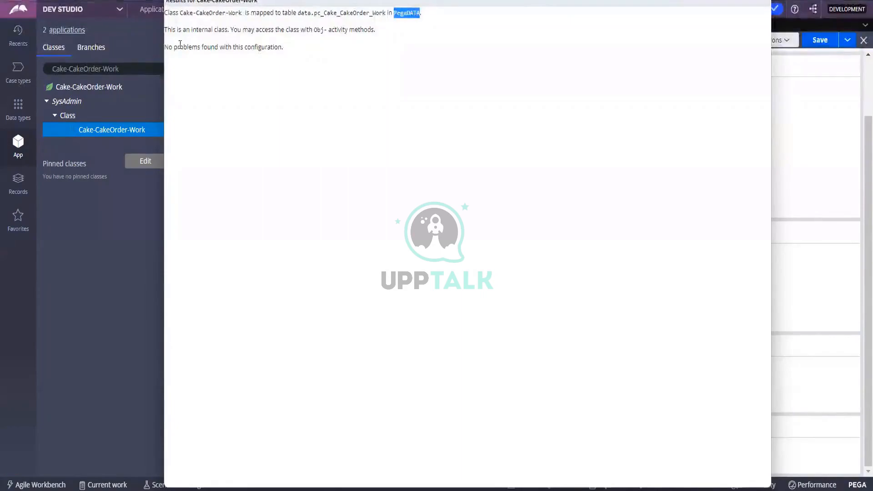
{"action": "left_click_drag", "start_coordinate": [187, 47], "coordinate": [303, 50]}
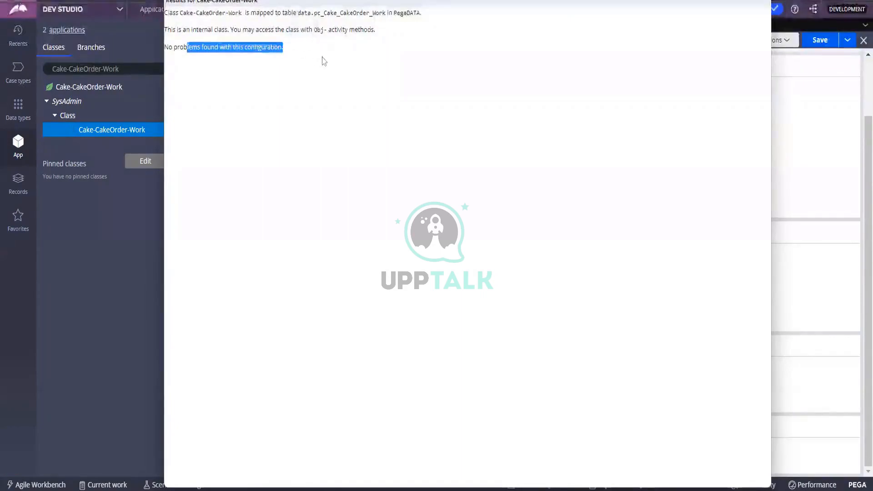
{"action": "left_click", "coordinate": [227, 28]}
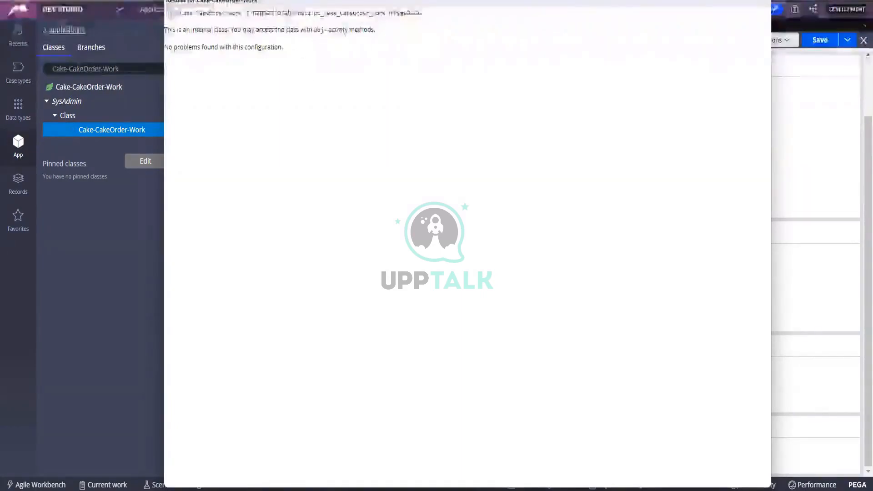
Step: Highlight the class name, the data.pc_Cake_CakeOrder_Work table name and PegaDATA in the results again
{"action": "left_click_drag", "start_coordinate": [179, 14], "coordinate": [229, 13]}
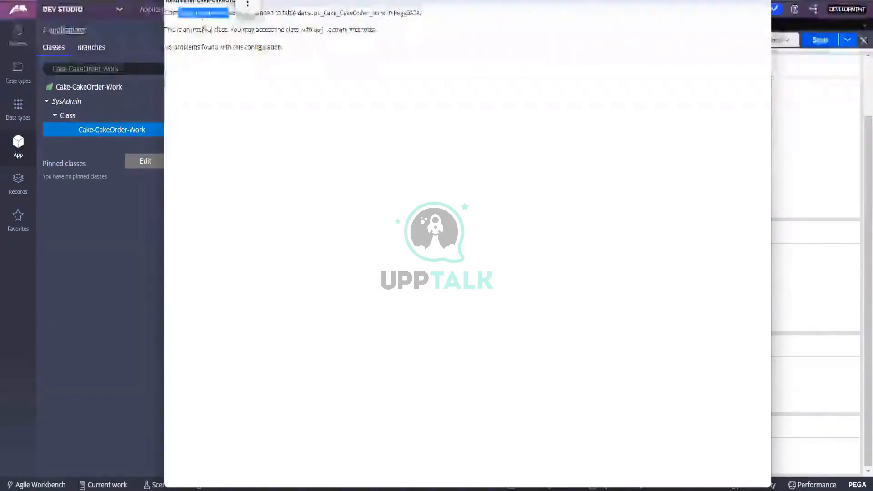
{"action": "left_click", "coordinate": [201, 21]}
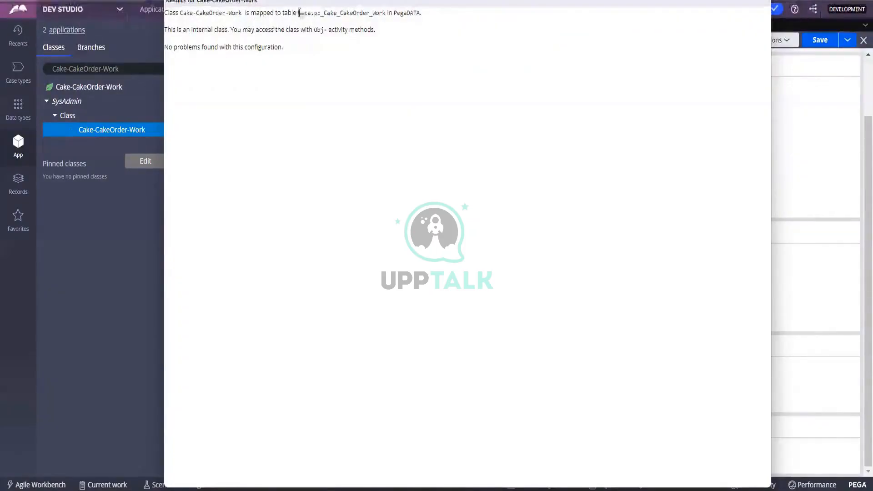
{"action": "left_click_drag", "start_coordinate": [298, 13], "coordinate": [403, 15]}
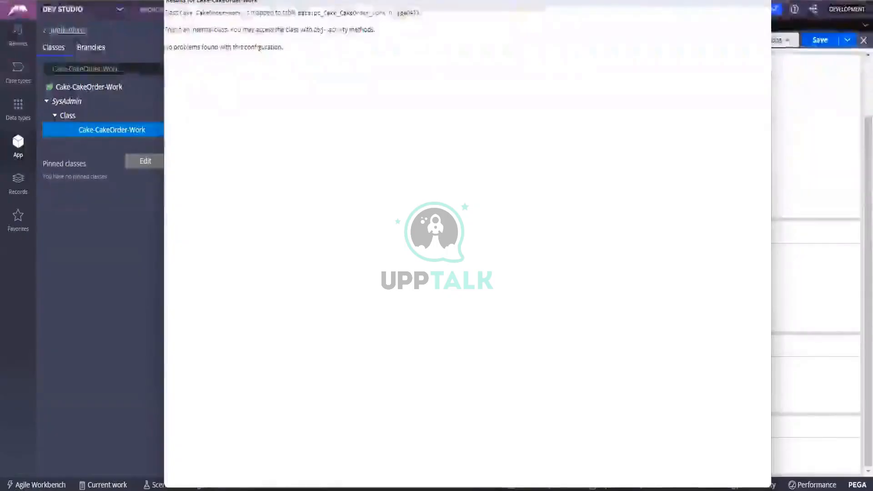
{"action": "left_click_drag", "start_coordinate": [394, 13], "coordinate": [420, 14]}
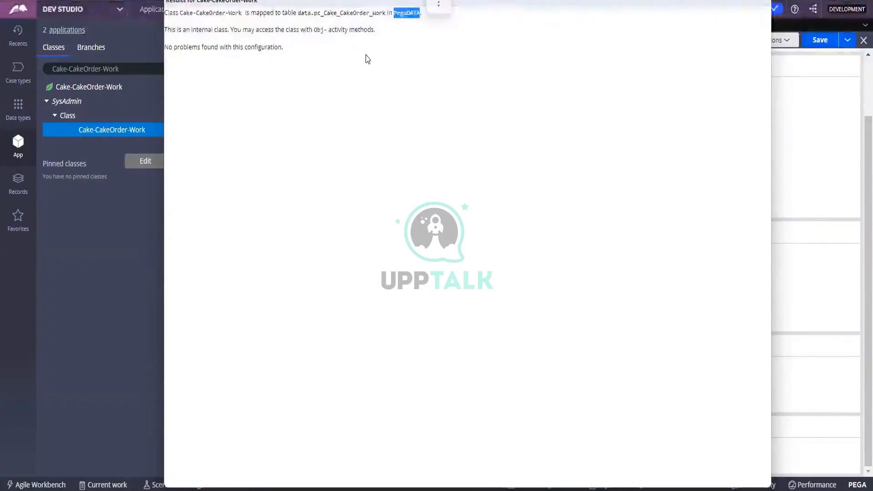
{"action": "left_click", "coordinate": [367, 112]}
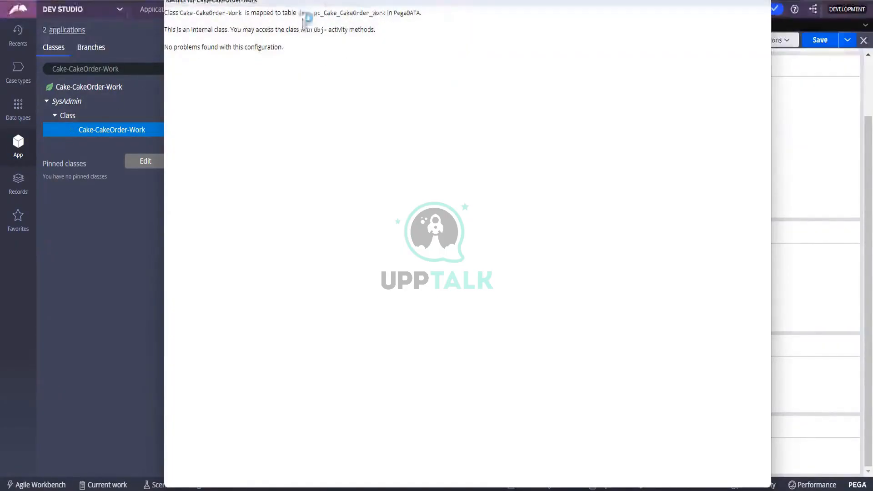
{"action": "left_click_drag", "start_coordinate": [298, 12], "coordinate": [355, 15]}
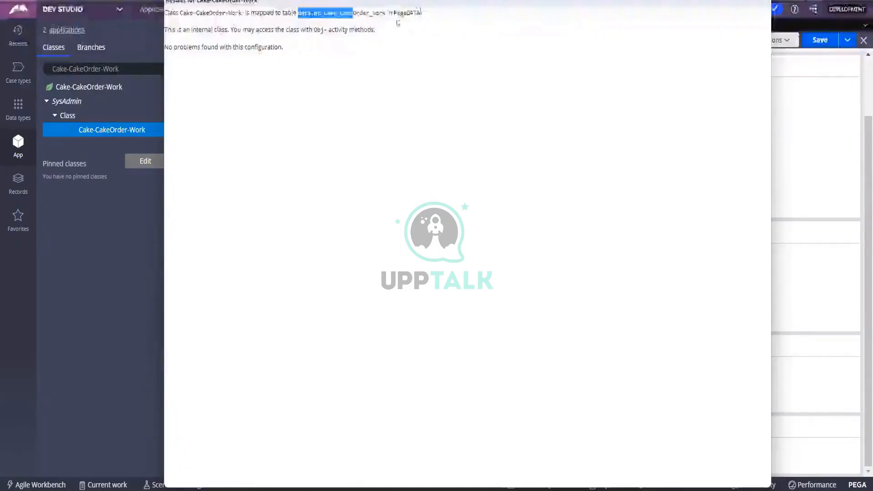
{"action": "left_click", "coordinate": [401, 14]}
{"action": "double_click", "coordinate": [402, 14]}
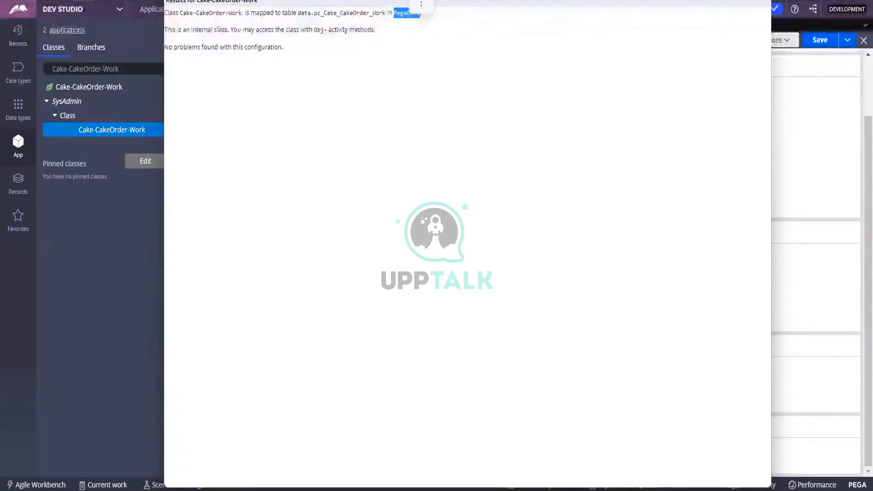
{"action": "left_click", "coordinate": [330, 143]}
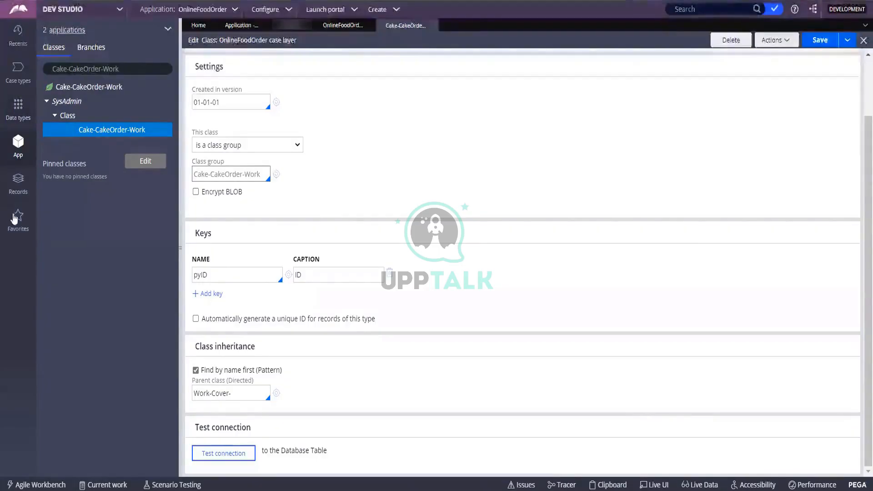
Step: Start a new case type named FoodOrder from the Case types list
{"action": "left_click", "coordinate": [17, 78]}
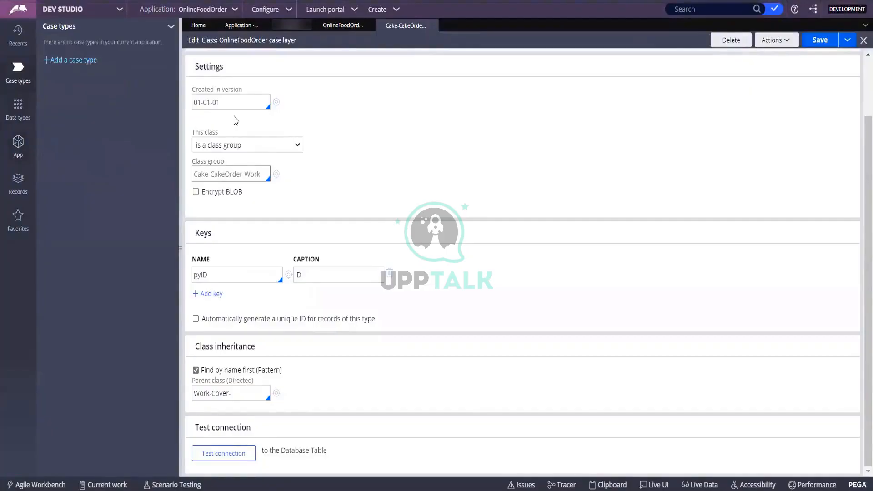
{"action": "left_click", "coordinate": [54, 63]}
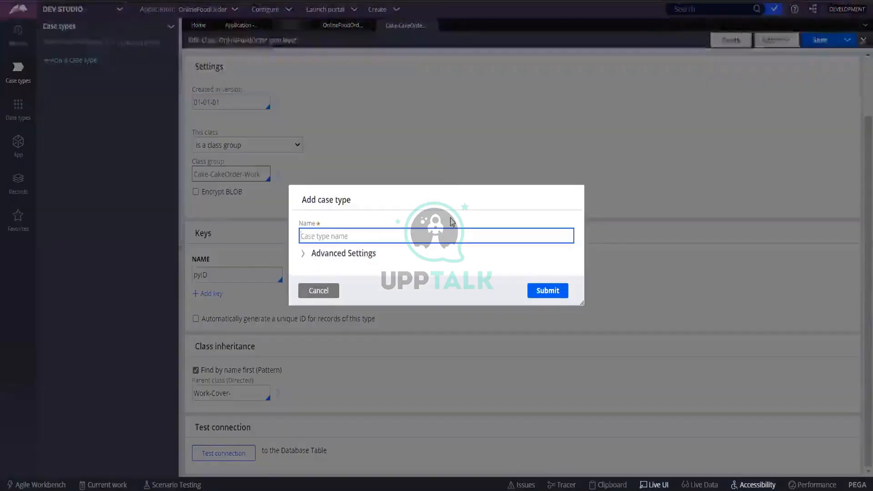
{"action": "type", "text": "FoodOrder"}
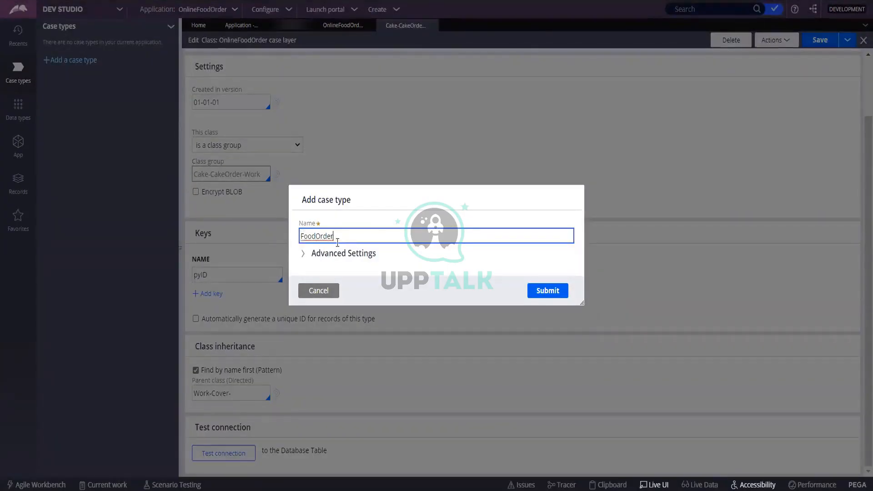
Step: In Advanced Settings, set the pattern parent class to Cake-CakeOrder-Work and review the ruleset
{"action": "left_click", "coordinate": [303, 254]}
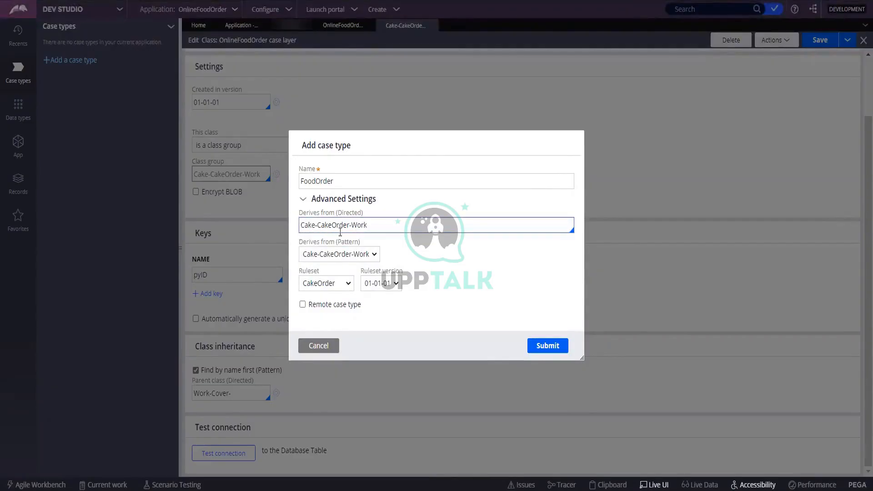
{"action": "left_click", "coordinate": [337, 250]}
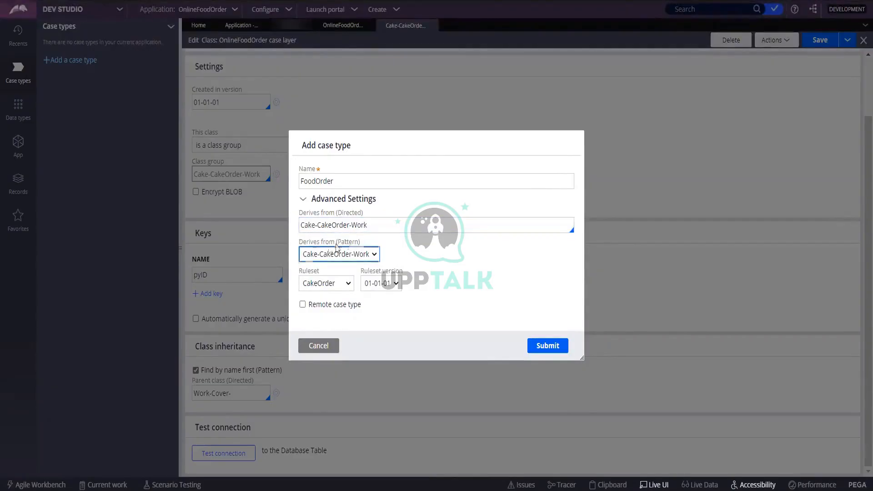
{"action": "left_click", "coordinate": [375, 255]}
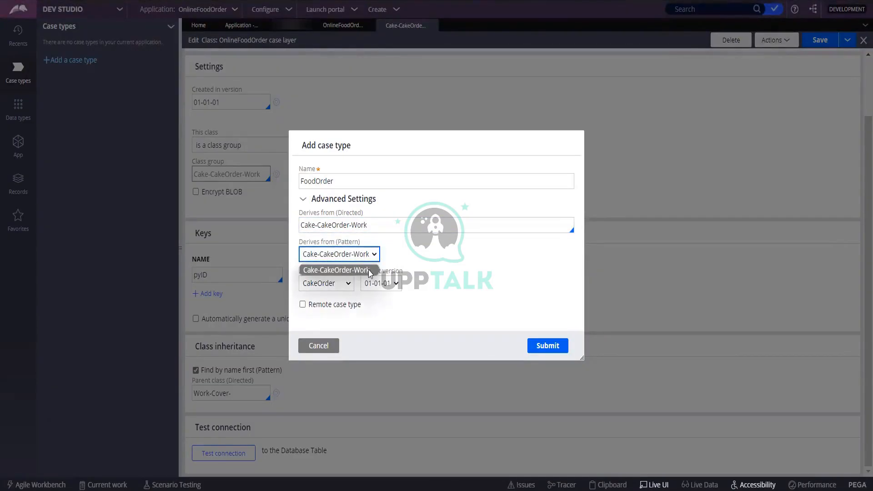
{"action": "left_click", "coordinate": [467, 266]}
{"action": "left_click", "coordinate": [332, 223]}
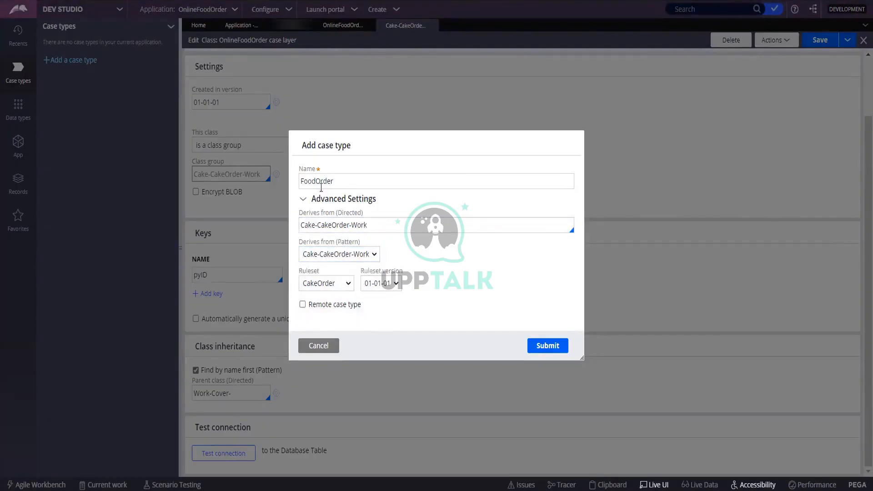
{"action": "left_click", "coordinate": [321, 182]}
{"action": "left_click", "coordinate": [338, 255]}
{"action": "left_click", "coordinate": [323, 284]}
{"action": "left_click", "coordinate": [334, 291]}
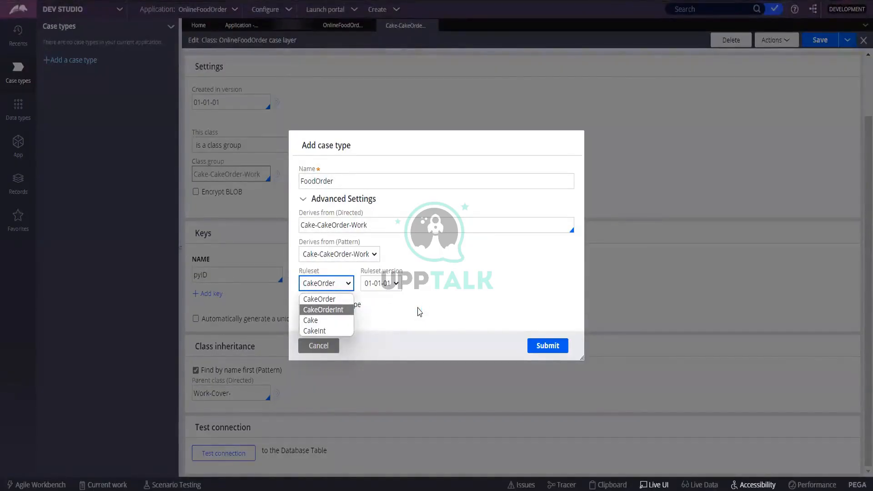
{"action": "left_click", "coordinate": [419, 312]}
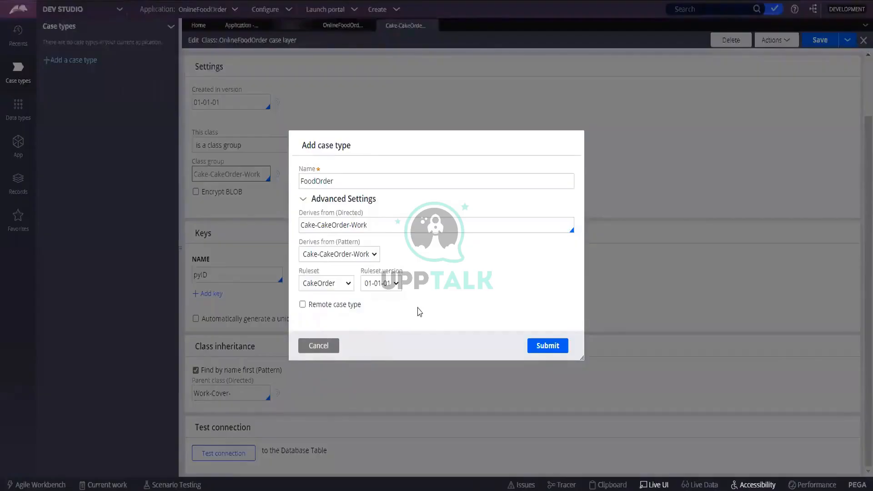
{"action": "left_click", "coordinate": [349, 284]}
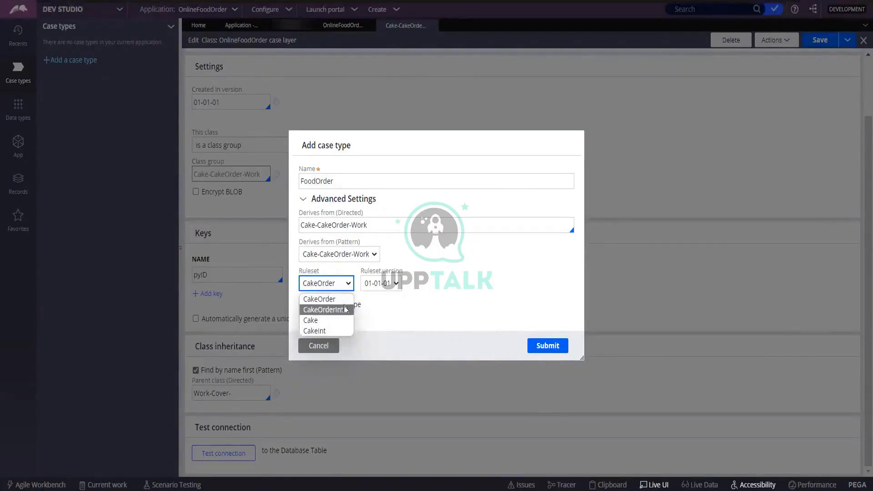
{"action": "left_click", "coordinate": [462, 310]}
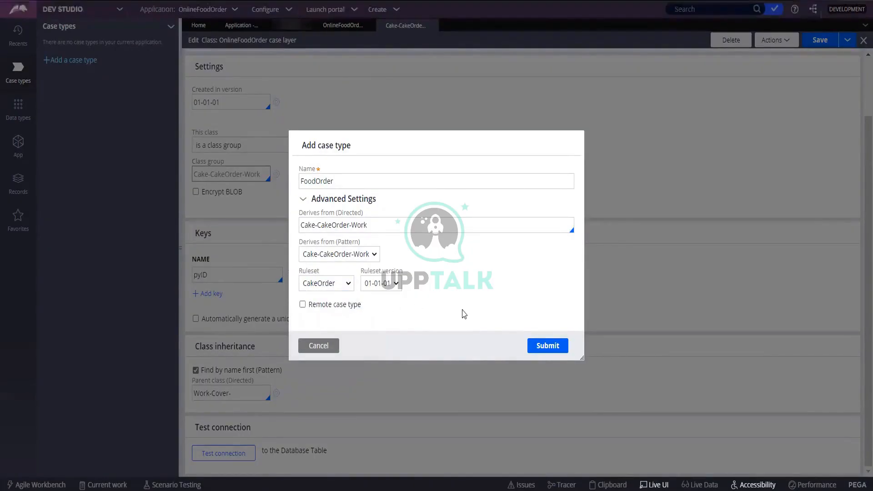
{"action": "left_click", "coordinate": [396, 284]}
{"action": "left_click", "coordinate": [451, 287]}
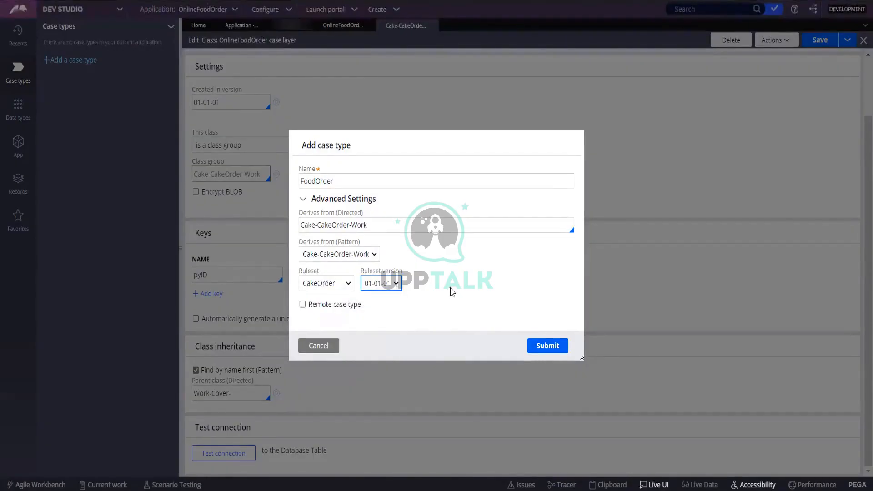
{"action": "left_click", "coordinate": [450, 287]}
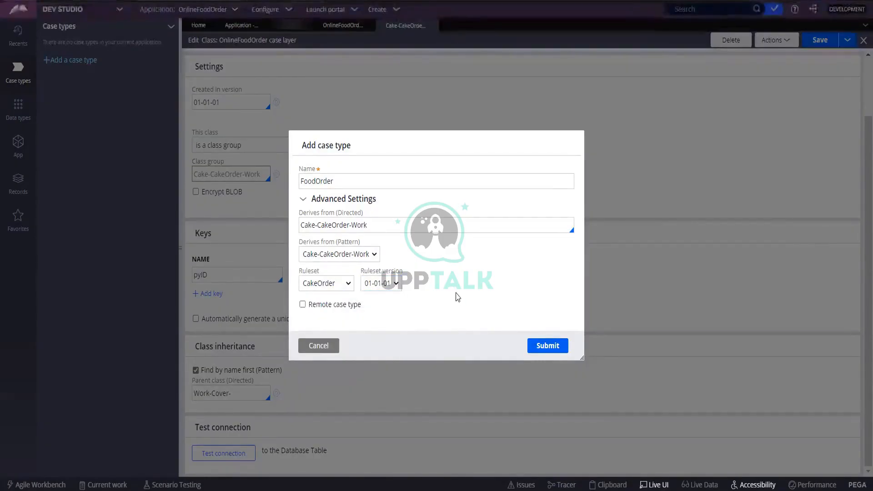
Step: Submit the FoodOrder case type, opening its editor with a default Create stage
{"action": "left_click", "coordinate": [539, 349]}
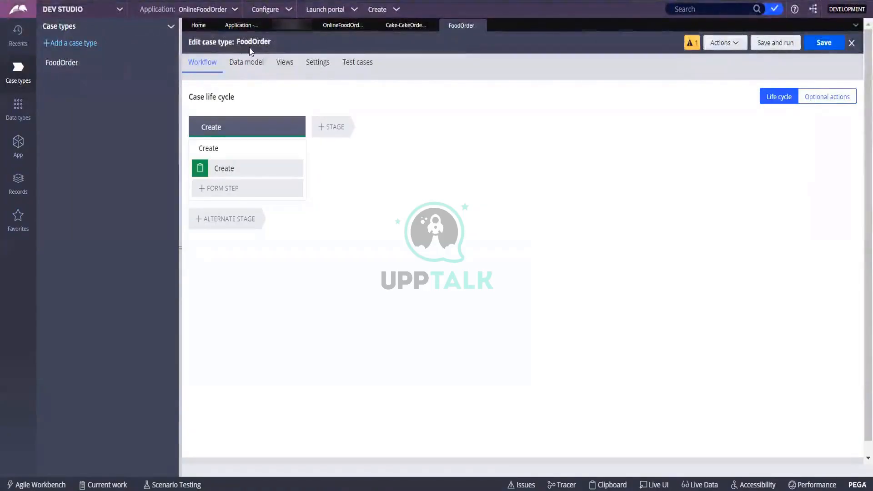
Step: Refresh App Explorer and expand the new FoodOrder class under Cake-CakeOrder-Work
{"action": "left_click", "coordinate": [21, 145]}
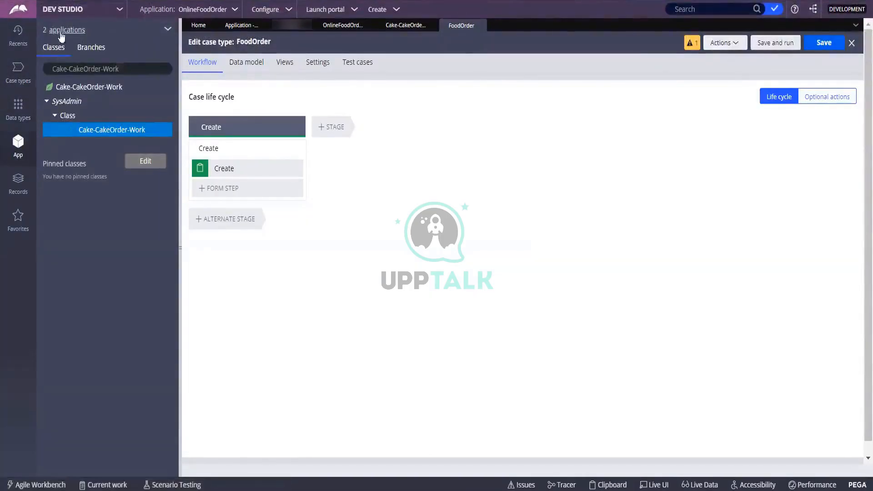
{"action": "left_click", "coordinate": [168, 29]}
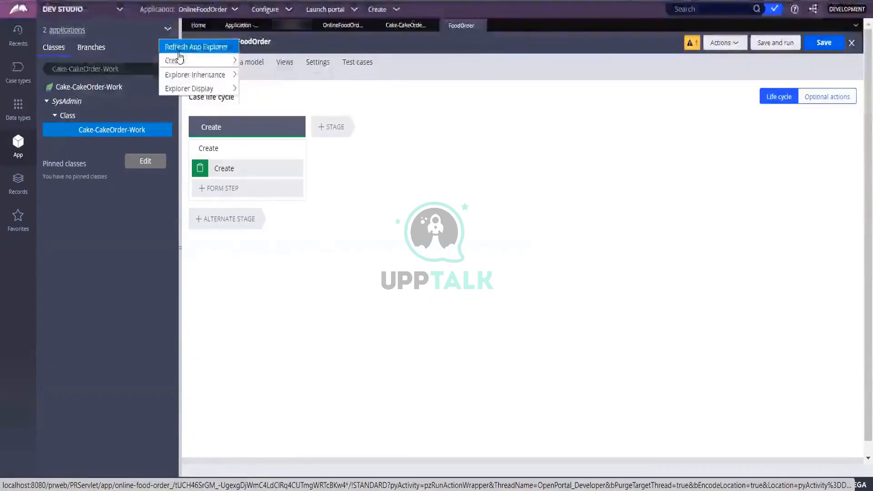
{"action": "left_click", "coordinate": [175, 49]}
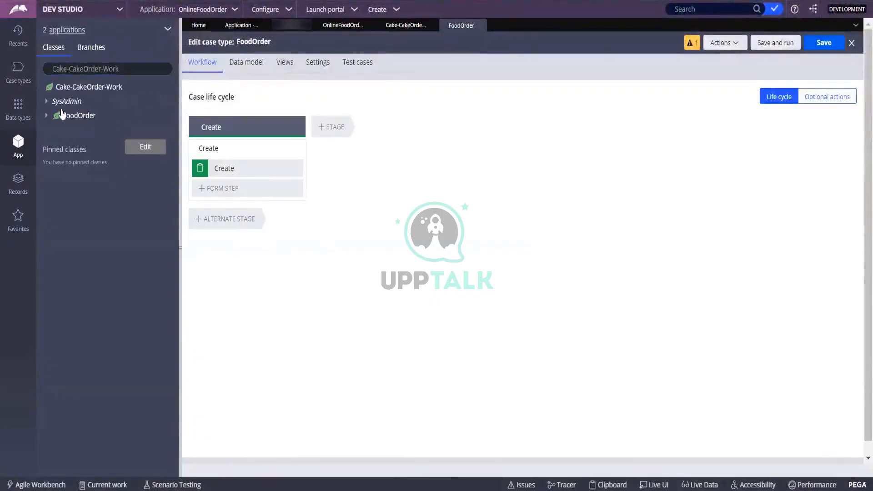
{"action": "left_click", "coordinate": [47, 116]}
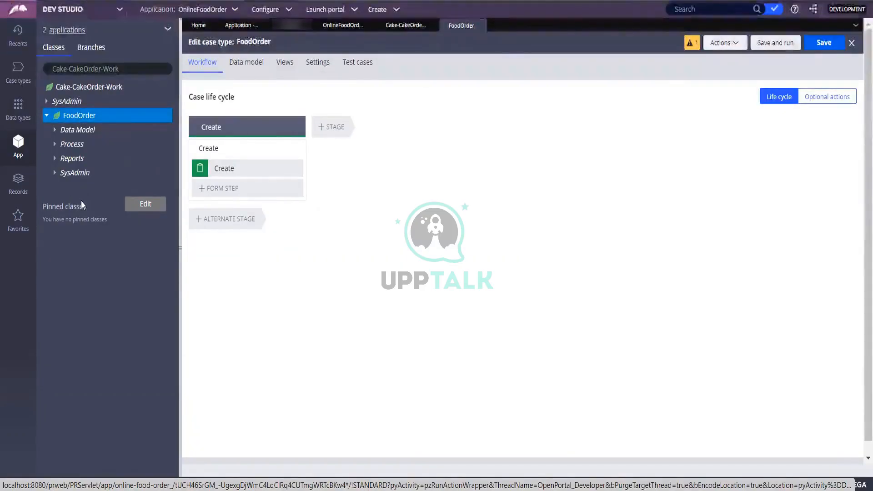
{"action": "left_click", "coordinate": [76, 69]}
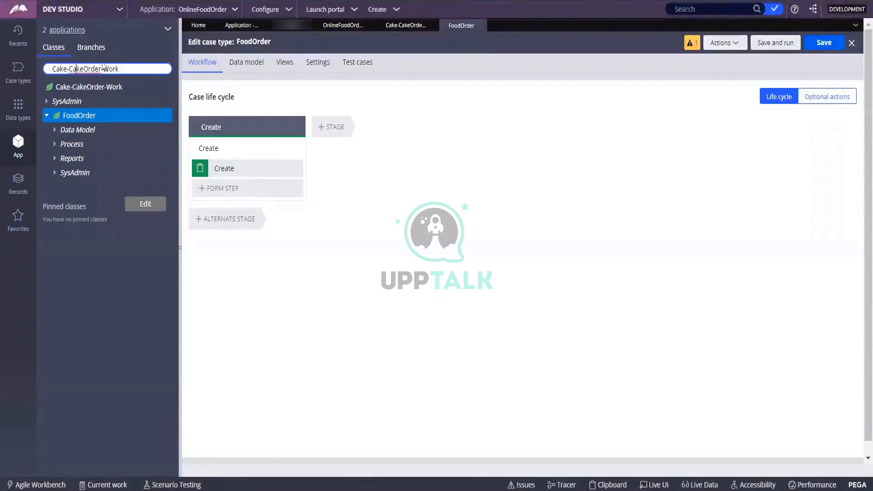
Step: Open the Cake-CakeOrder-Work-FoodOrder class instances from search and list its data pages
{"action": "type", "text": "-"}
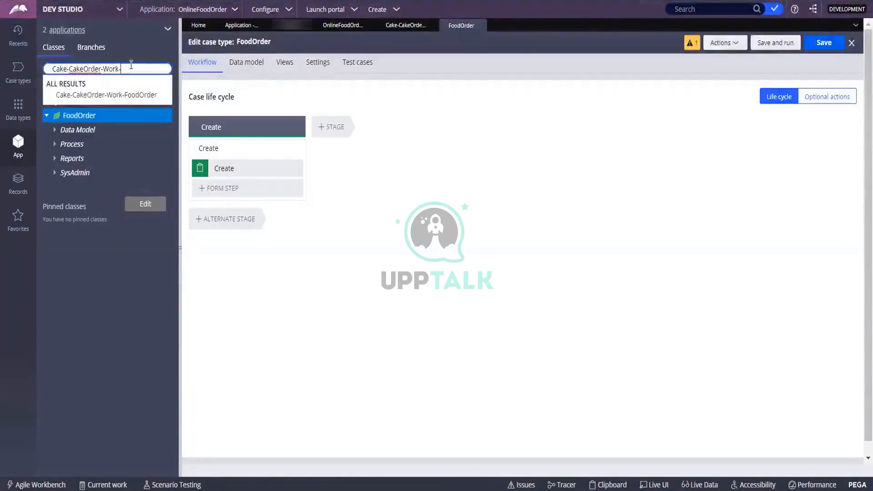
{"action": "left_click", "coordinate": [154, 99]}
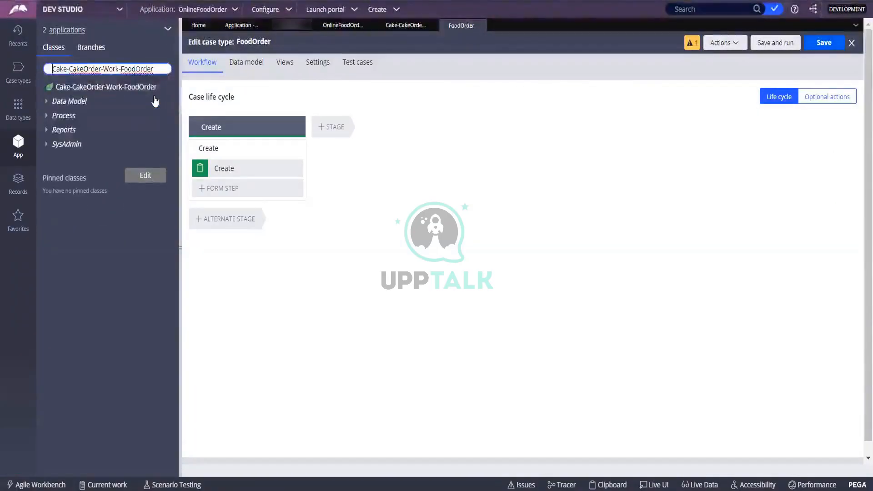
{"action": "left_click", "coordinate": [131, 87]}
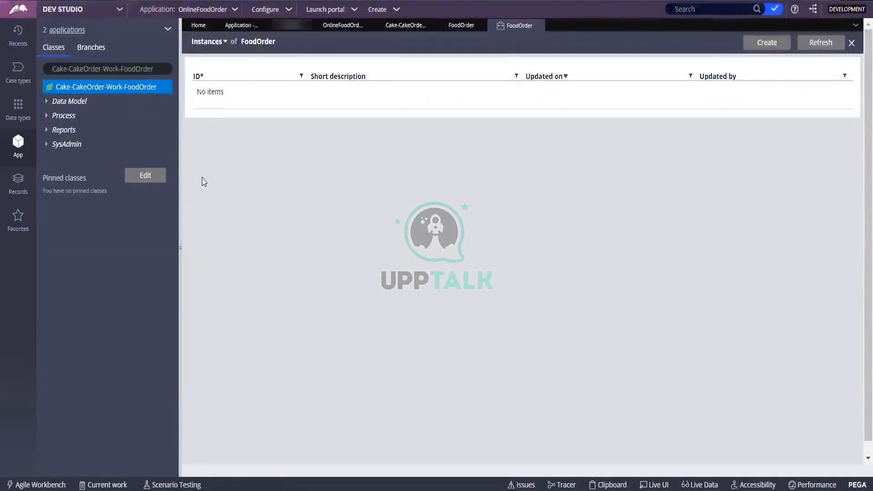
{"action": "left_click", "coordinate": [47, 101]}
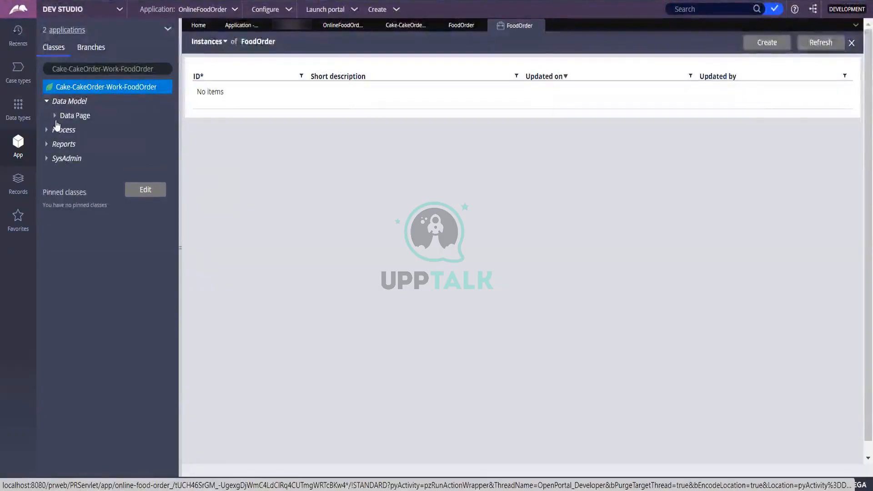
{"action": "left_click", "coordinate": [55, 117]}
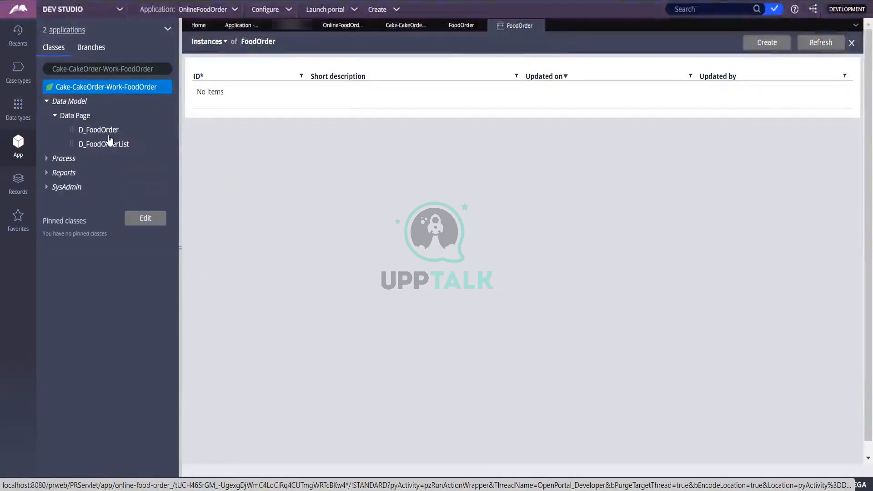
Step: Expand Process, Reports and SysAdmin to show report definitions, class record, work parties, CreateForm_Default and pyDefault
{"action": "left_click", "coordinate": [47, 158]}
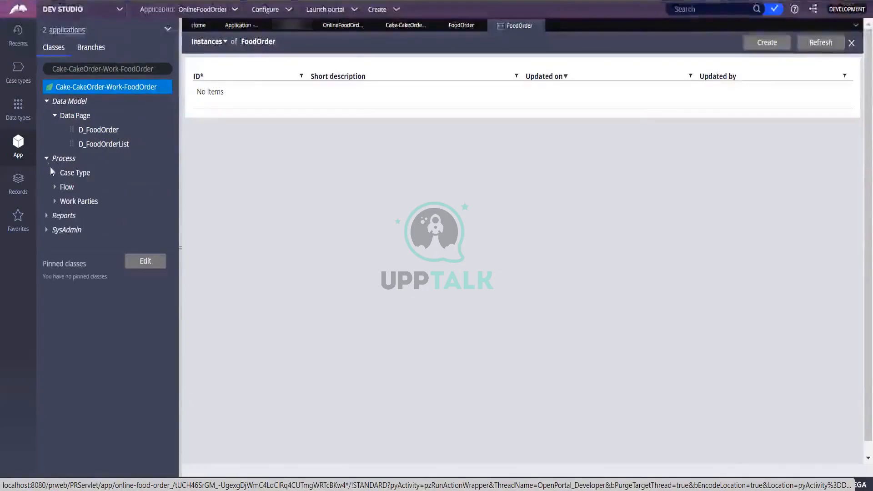
{"action": "left_click", "coordinate": [46, 216]}
{"action": "left_click", "coordinate": [55, 230]}
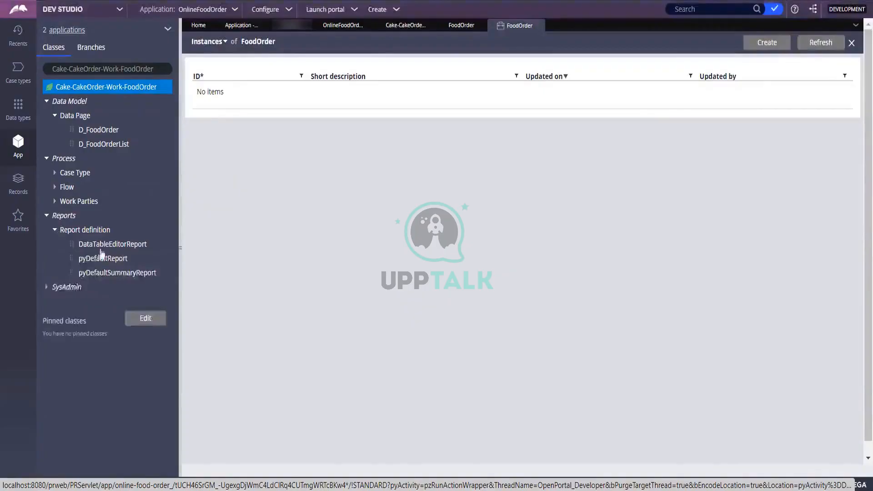
{"action": "left_click", "coordinate": [47, 286]}
{"action": "left_click", "coordinate": [55, 301]}
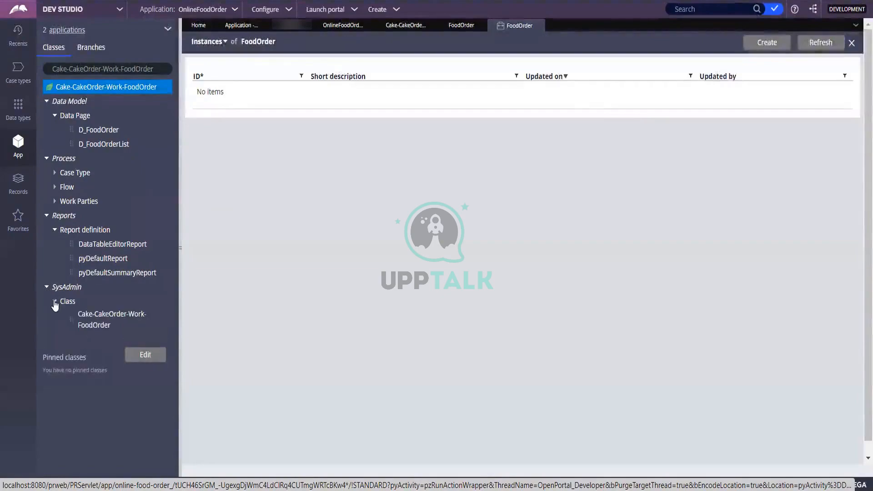
{"action": "left_click", "coordinate": [55, 201]}
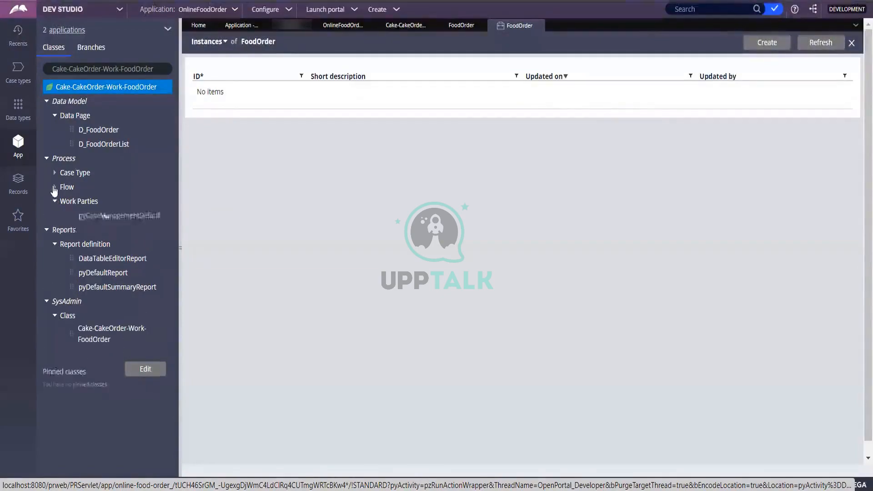
{"action": "left_click", "coordinate": [55, 187]}
{"action": "left_click", "coordinate": [54, 172]}
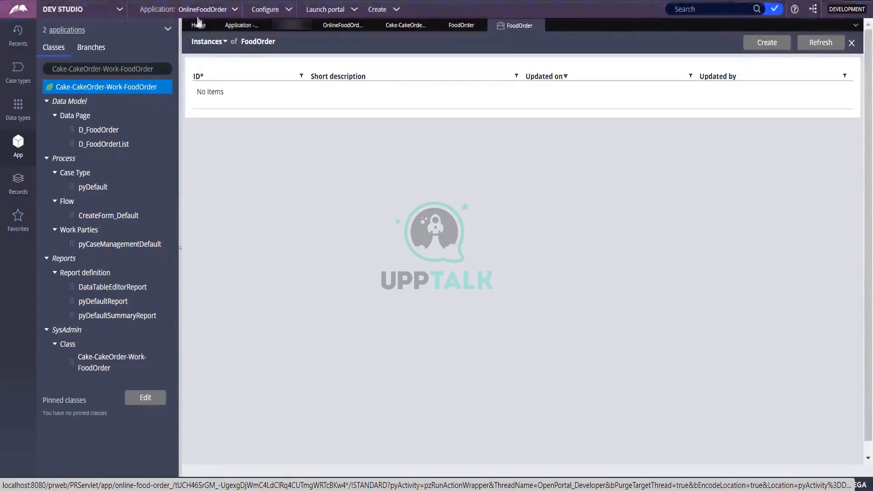
Step: Go back to the FoodOrder case type editor, select the Create stage, and list the case type's actions
{"action": "left_click", "coordinate": [167, 30]}
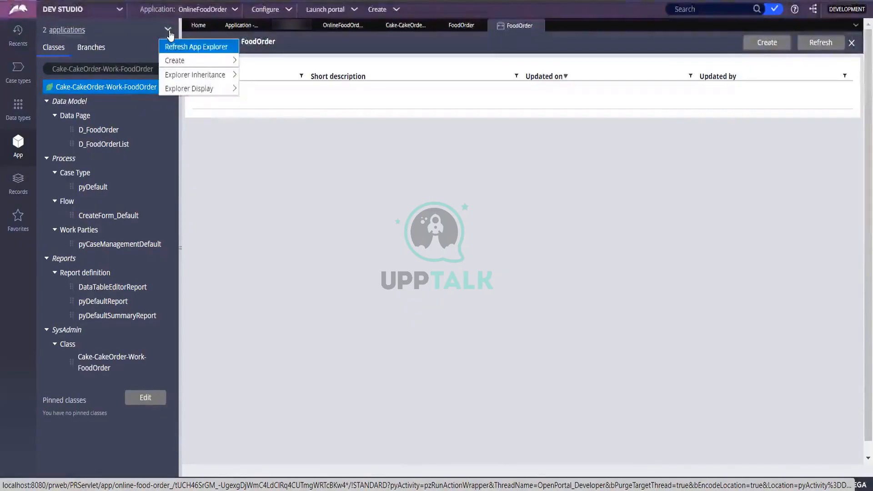
{"action": "left_click", "coordinate": [284, 249]}
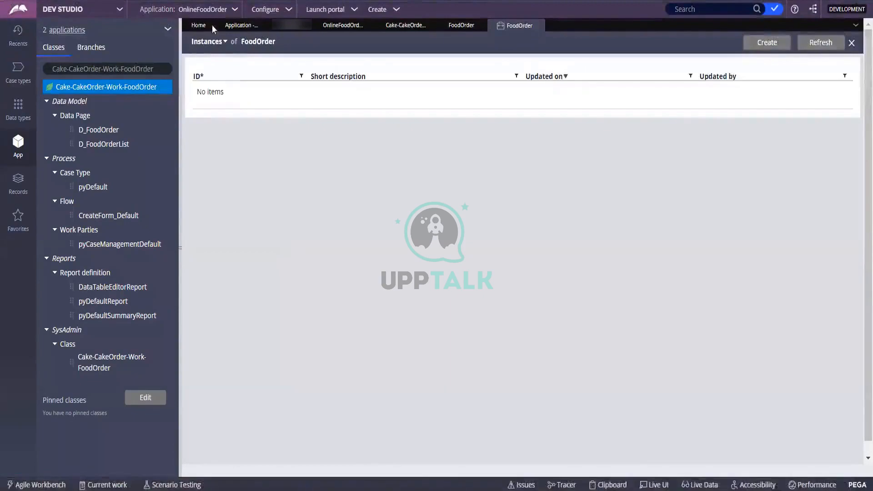
{"action": "left_click", "coordinate": [339, 28]}
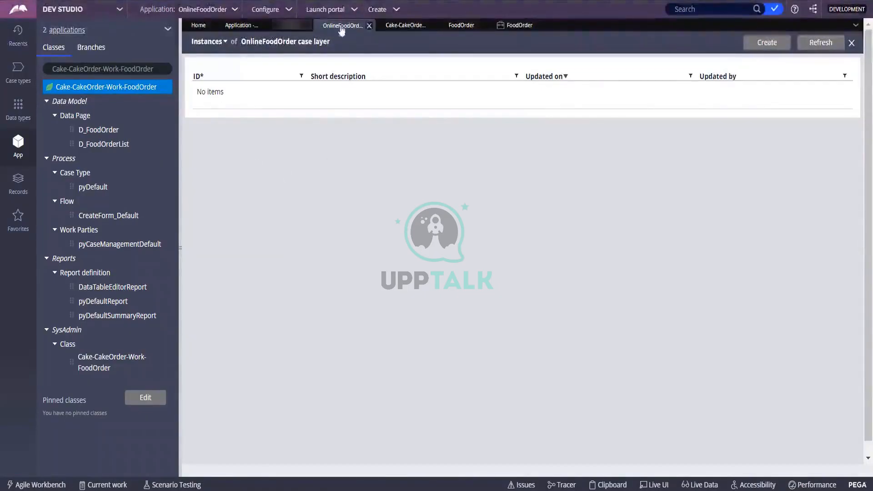
{"action": "double_click", "coordinate": [341, 28]}
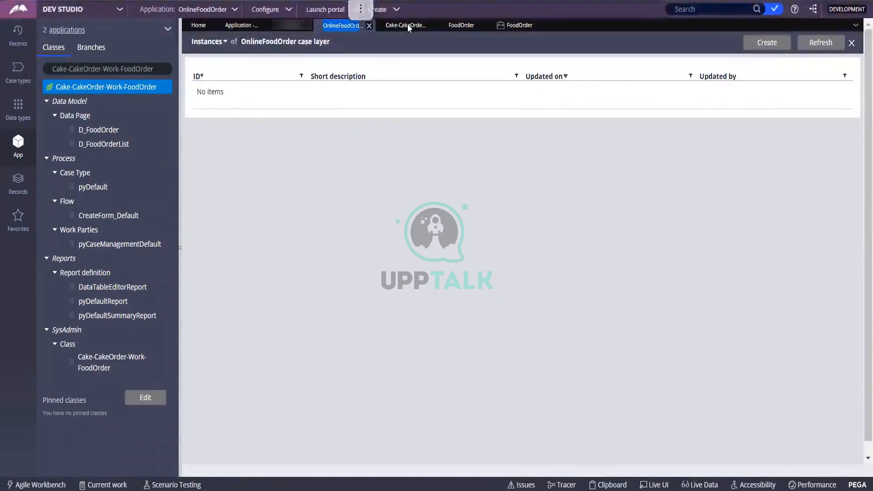
{"action": "left_click", "coordinate": [460, 26]}
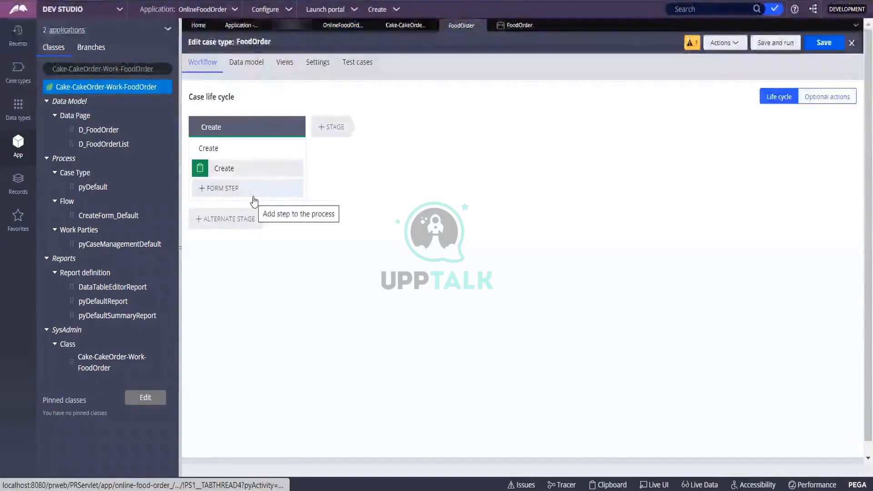
{"action": "left_click", "coordinate": [243, 128]}
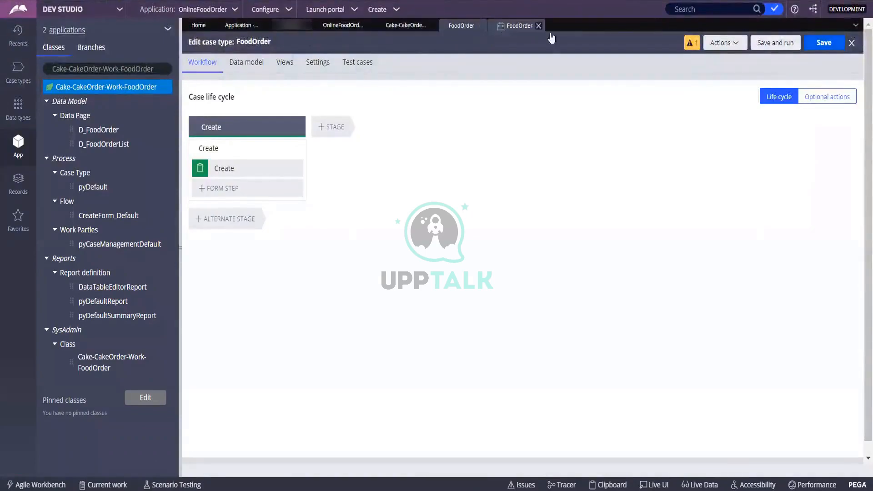
{"action": "left_click", "coordinate": [723, 43]}
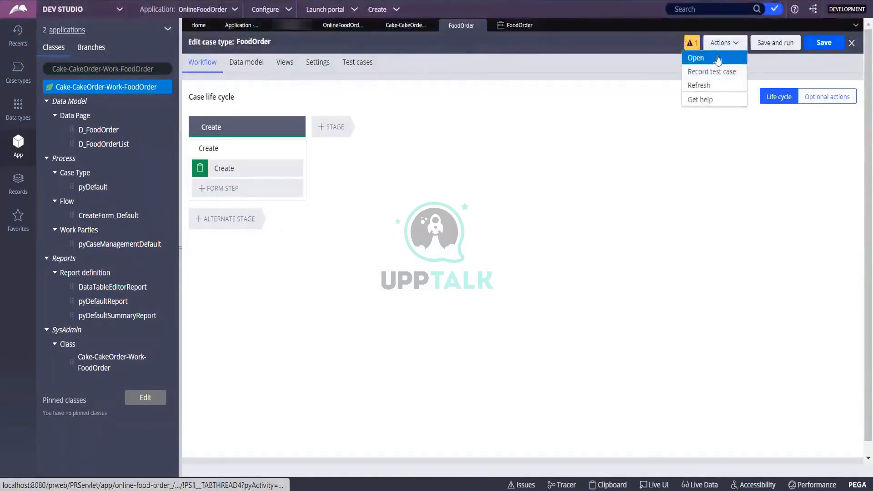
Step: Open the FoodOrder pyDefault rule record and view its Stages tab with CreateForm_Default
{"action": "left_click", "coordinate": [691, 59]}
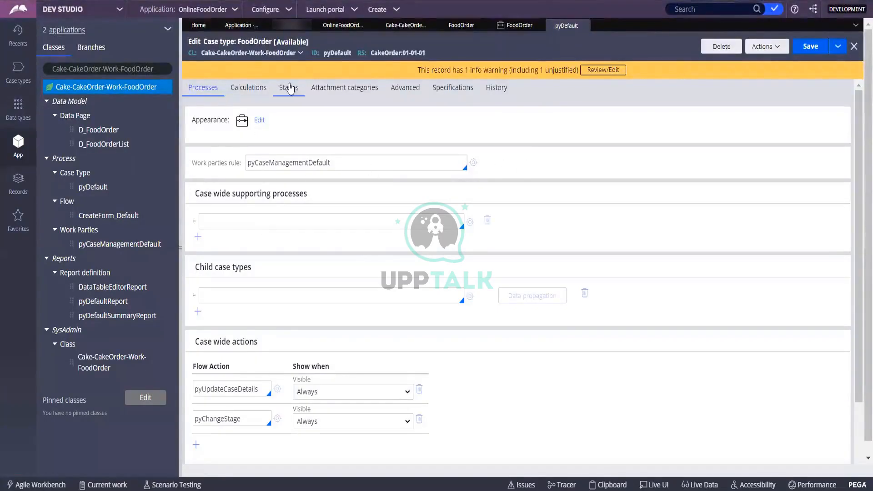
{"action": "left_click", "coordinate": [289, 87]}
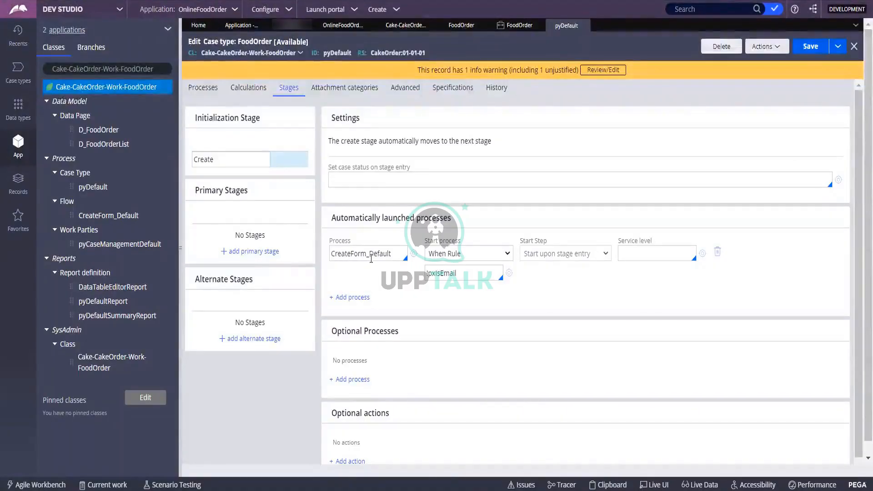
{"action": "scroll", "coordinate": [377, 231], "scroll_direction": "down", "scroll_amount": 1}
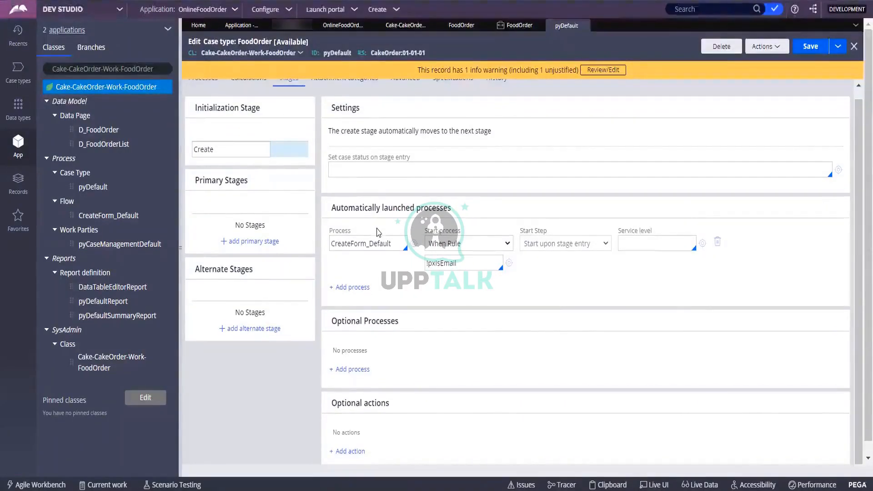
{"action": "scroll", "coordinate": [460, 191], "scroll_direction": "up", "scroll_amount": 1}
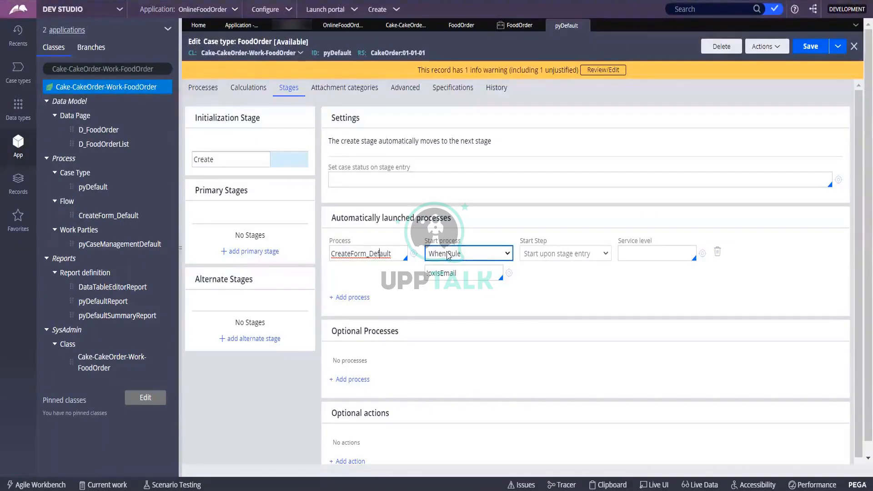
Step: Replace the CreateForm_Default when rule pxIsEmail with Never
{"action": "left_click", "coordinate": [506, 256]}
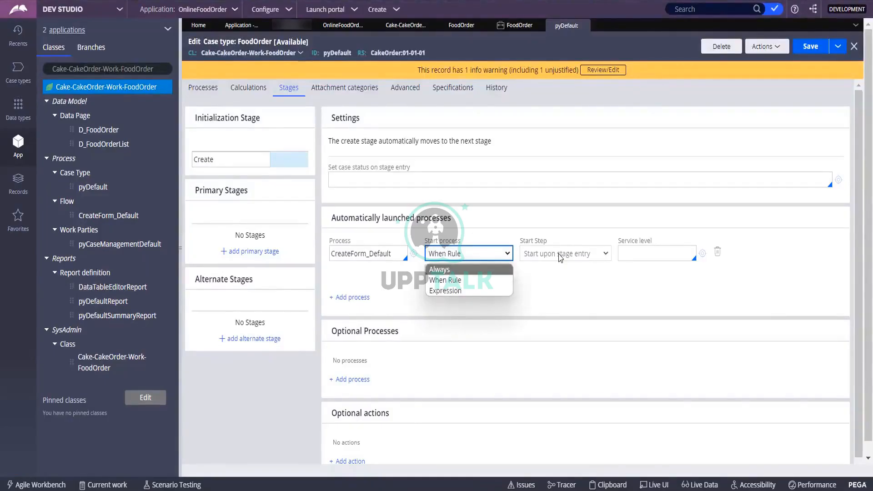
{"action": "left_click", "coordinate": [544, 286]}
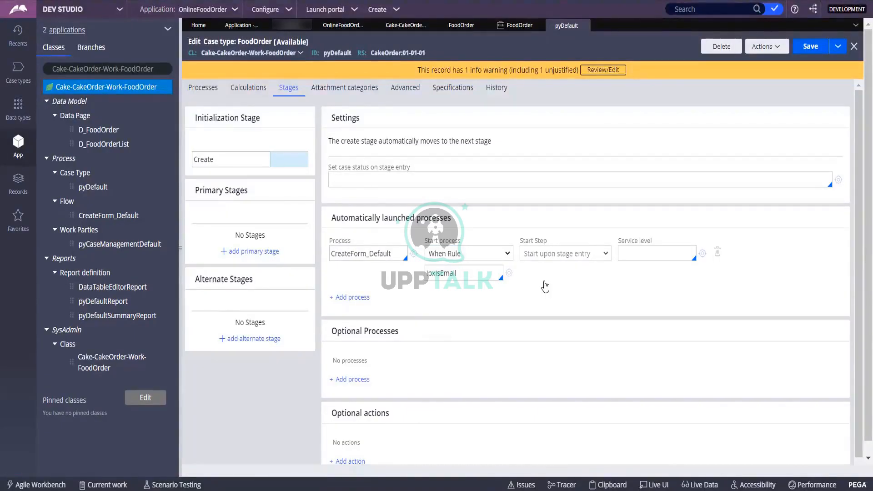
{"action": "double_click", "coordinate": [469, 275]}
{"action": "left_click", "coordinate": [470, 276]}
{"action": "double_click", "coordinate": [470, 275]}
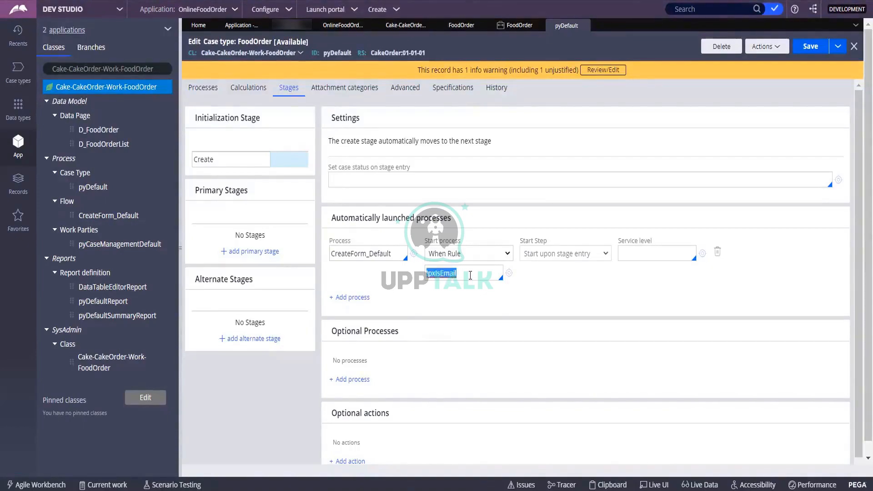
{"action": "key", "text": "BackSpace"}
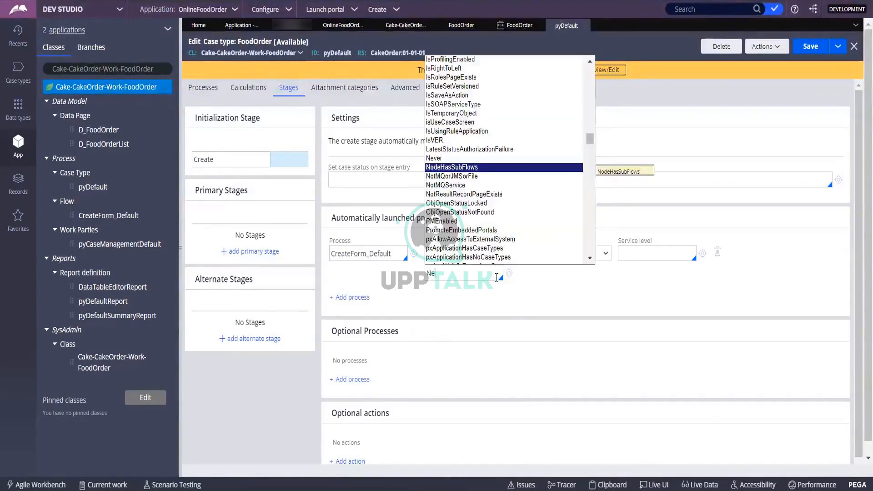
{"action": "key", "text": "Up"}
{"action": "key", "text": "Return"}
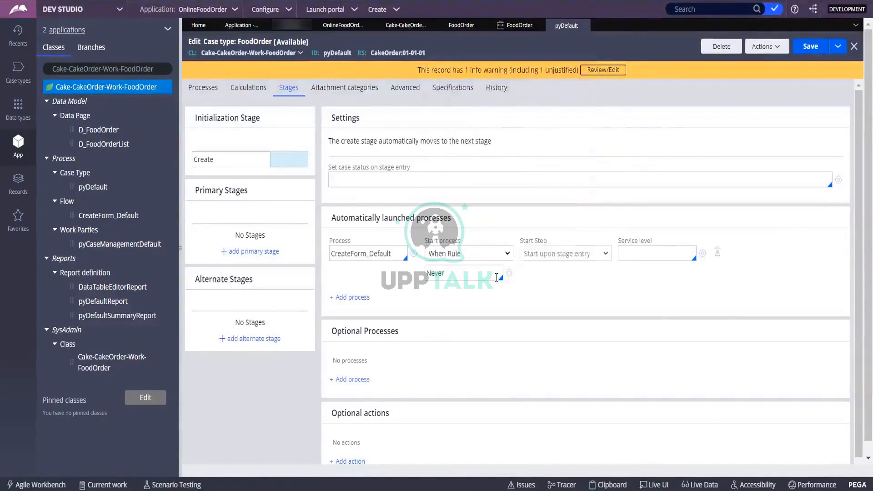
{"action": "left_click", "coordinate": [508, 255]}
Step: Save the FoodOrder pyDefault case type rule
{"action": "left_click", "coordinate": [810, 46]}
{"action": "scroll", "coordinate": [506, 279], "scroll_direction": "down", "scroll_amount": 1}
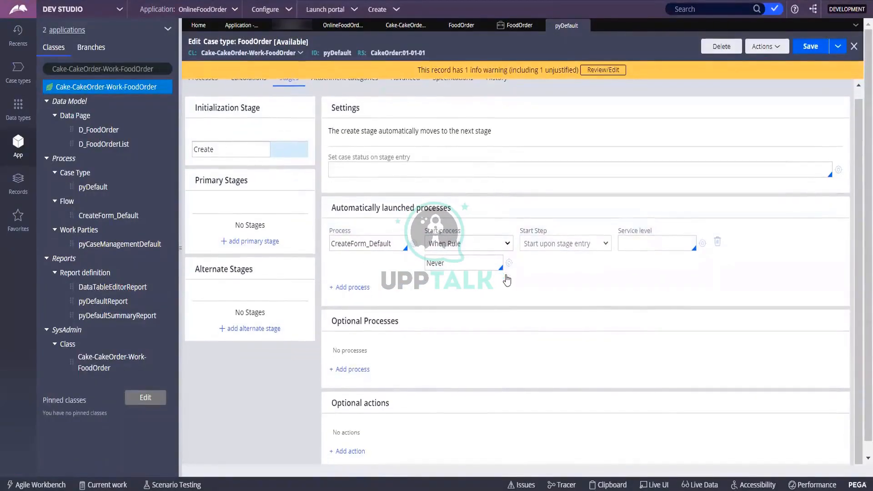
{"action": "scroll", "coordinate": [507, 279], "scroll_direction": "up", "scroll_amount": 1}
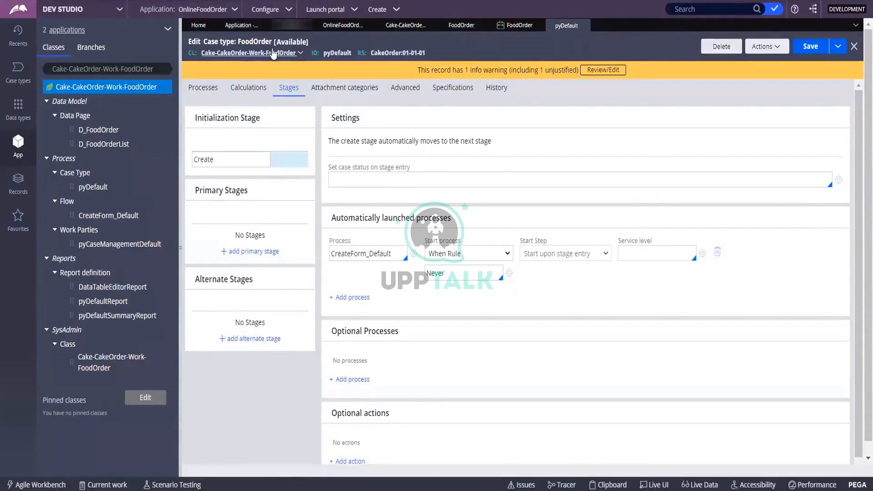
Step: Turn on Use check-out? for the CakeOrder:01-01-01 ruleset, save it, and return to pyDefault
{"action": "left_click", "coordinate": [387, 56]}
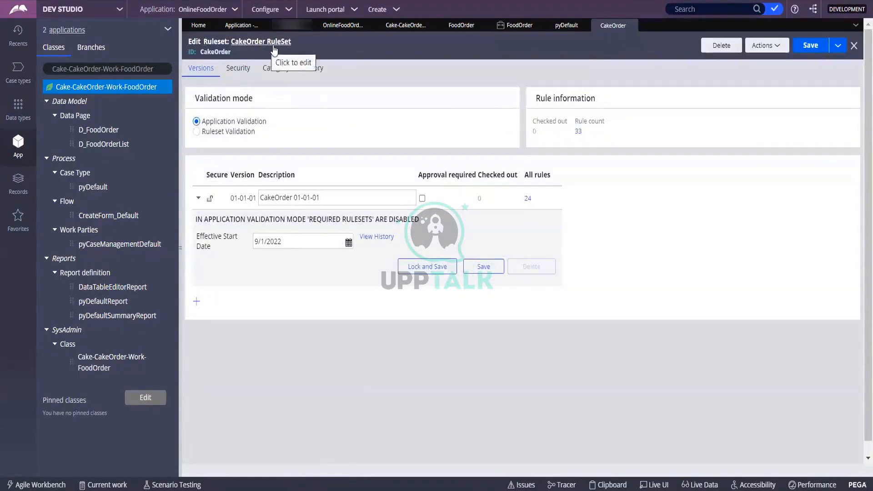
{"action": "left_click", "coordinate": [238, 70]}
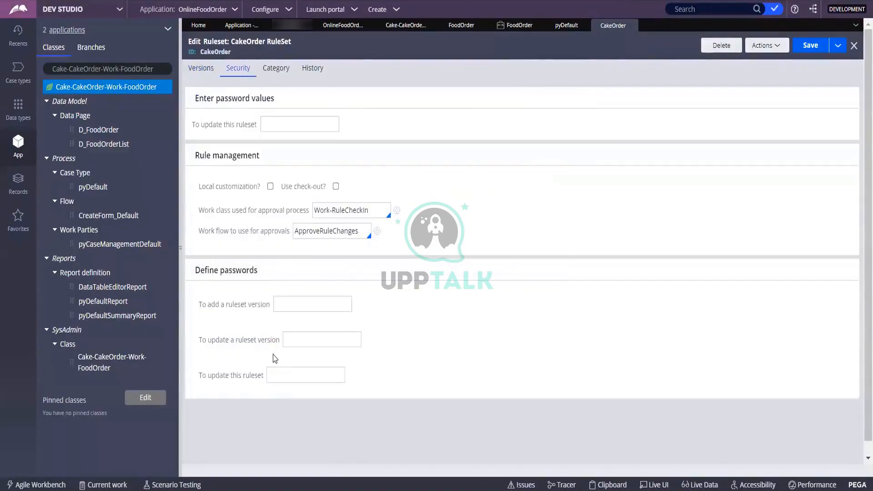
{"action": "left_click", "coordinate": [335, 186]}
{"action": "left_click", "coordinate": [809, 45]}
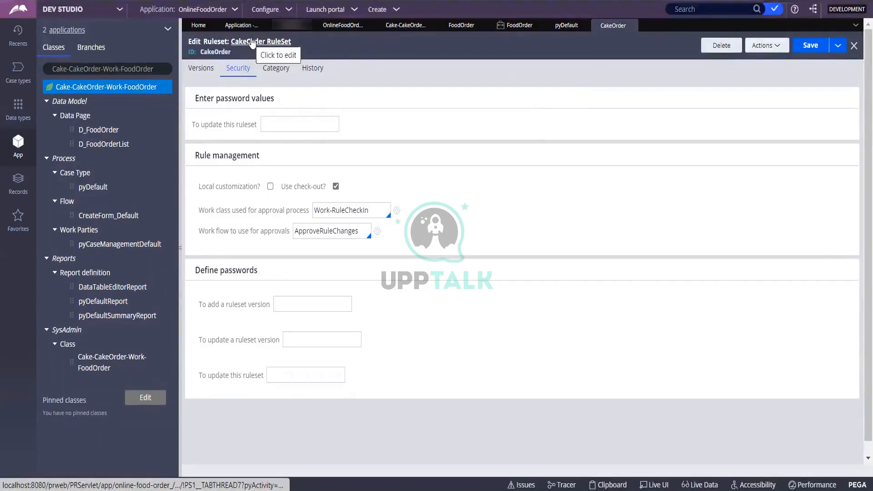
{"action": "left_click", "coordinate": [574, 26]}
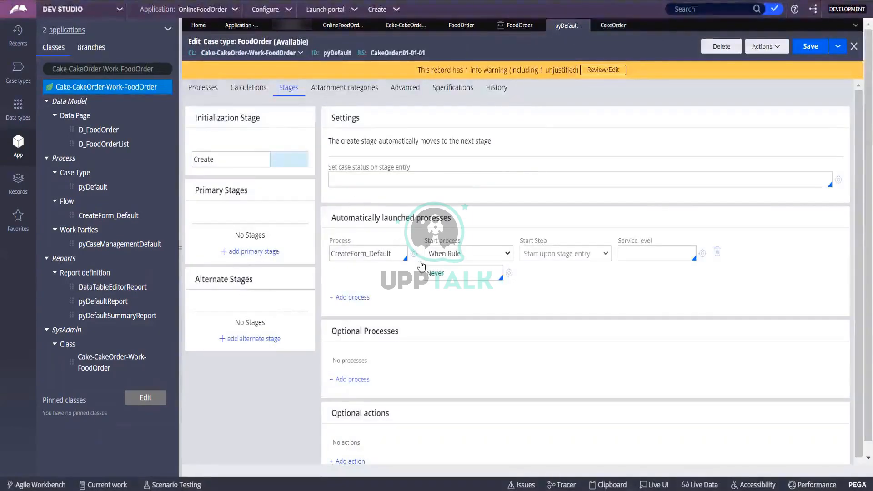
Step: Read the lock message showing the operator lacks check-out rights, then open the operator record
{"action": "left_click", "coordinate": [778, 46]}
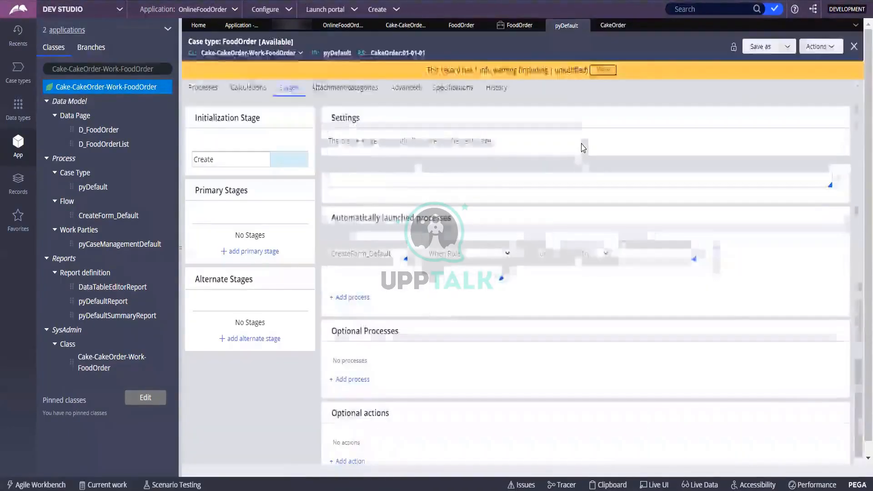
{"action": "scroll", "coordinate": [562, 212], "scroll_direction": "down", "scroll_amount": 1}
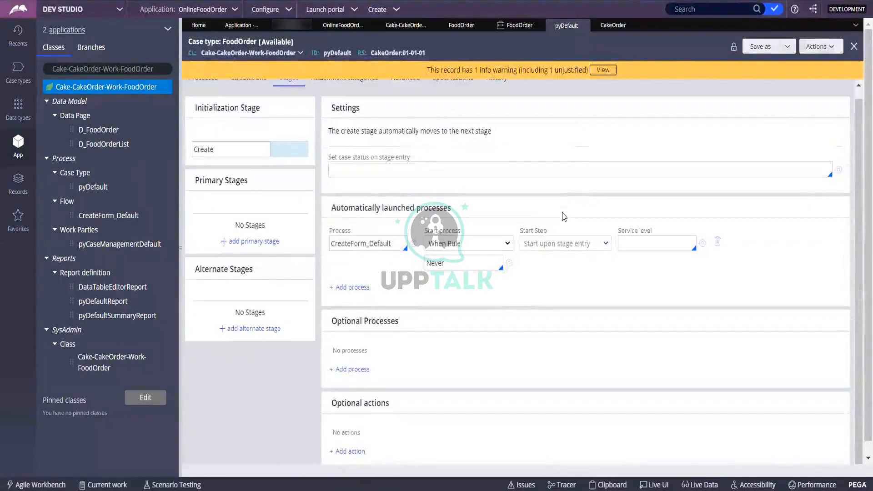
{"action": "scroll", "coordinate": [686, 132], "scroll_direction": "up", "scroll_amount": 1}
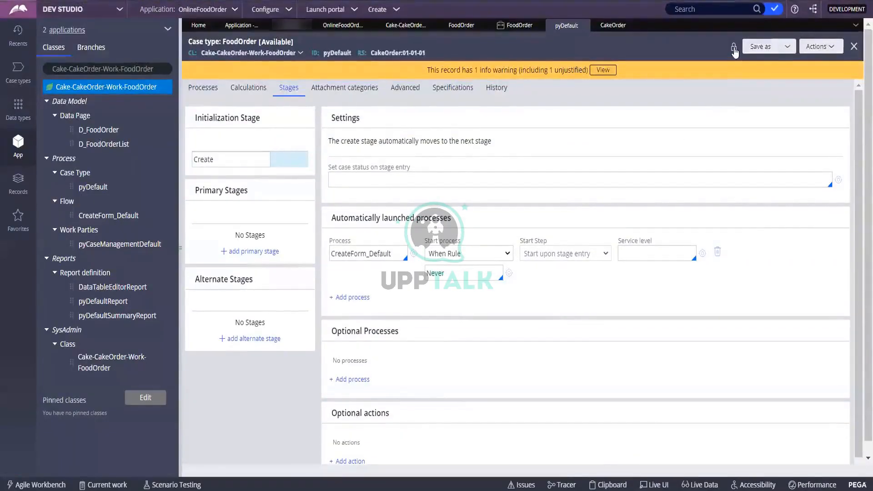
{"action": "left_click", "coordinate": [734, 51]}
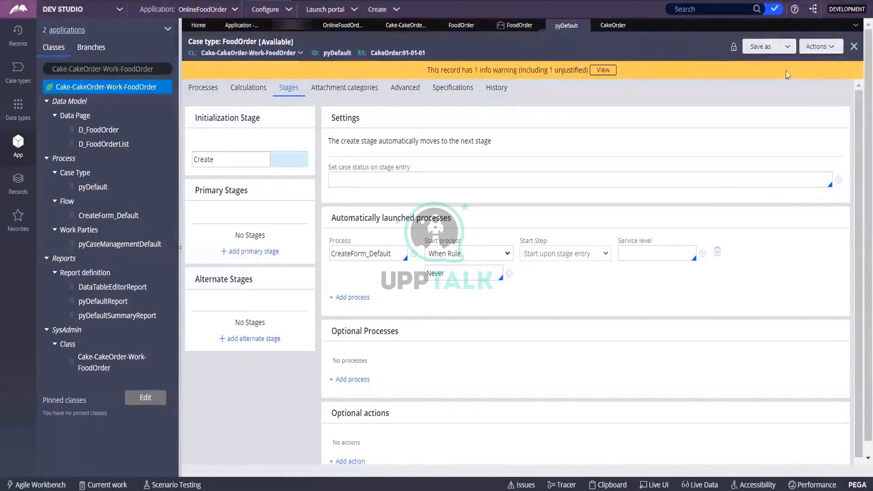
{"action": "left_click", "coordinate": [787, 48]}
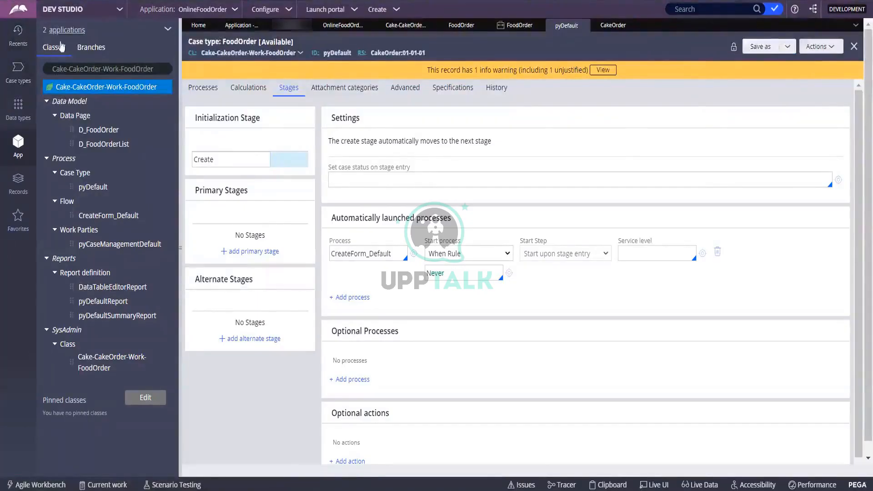
{"action": "left_click", "coordinate": [280, 25]}
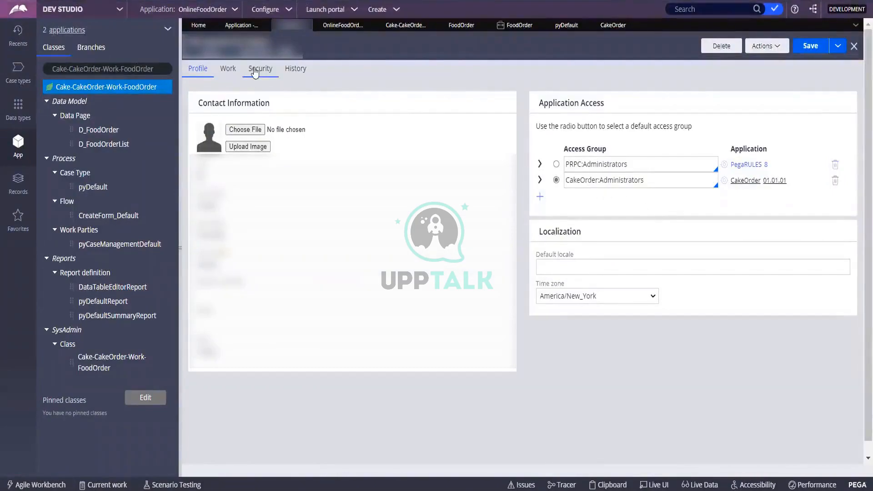
Step: Allow the operator to check out rules in its Security settings and save the record
{"action": "left_click", "coordinate": [258, 70]}
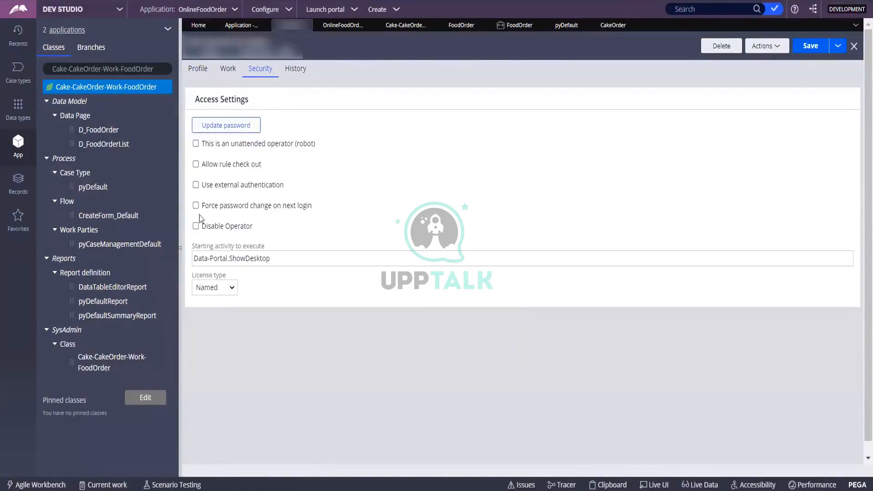
{"action": "left_click", "coordinate": [195, 164]}
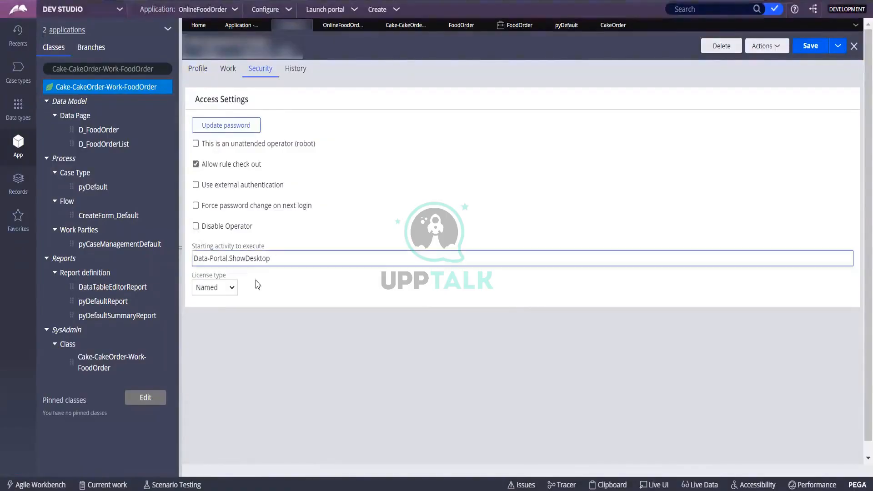
{"action": "left_click", "coordinate": [798, 48]}
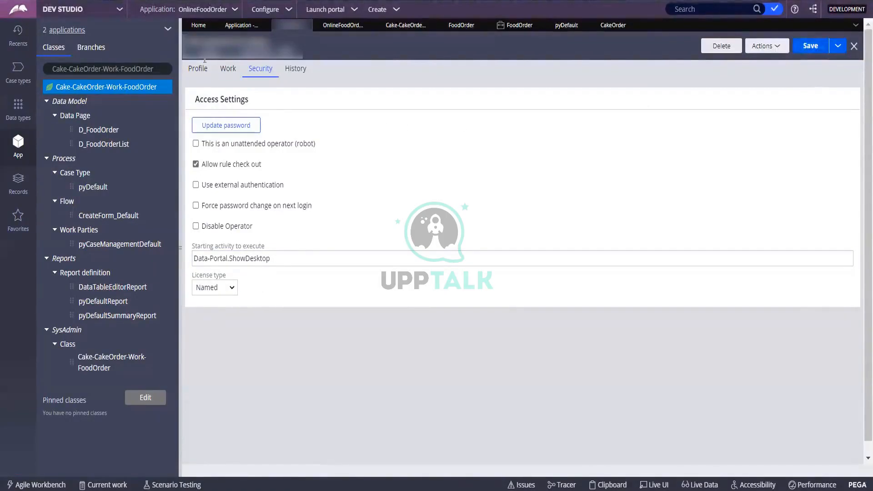
Step: Refresh the pyDefault case type rule so Check out and Delete become available
{"action": "left_click", "coordinate": [567, 25]}
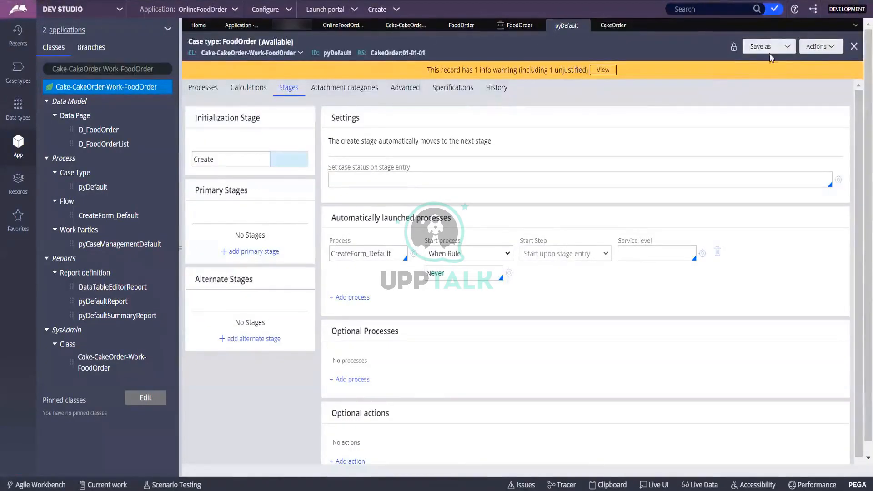
{"action": "left_click", "coordinate": [787, 47]}
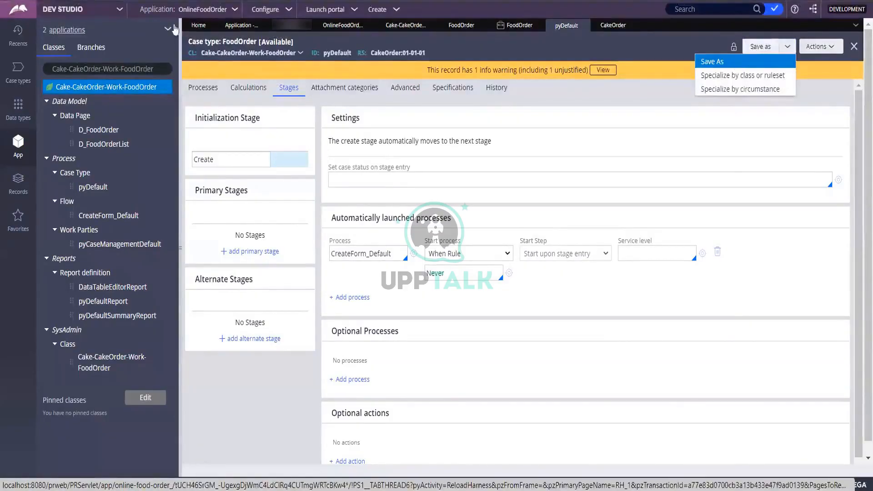
{"action": "left_click", "coordinate": [288, 25]}
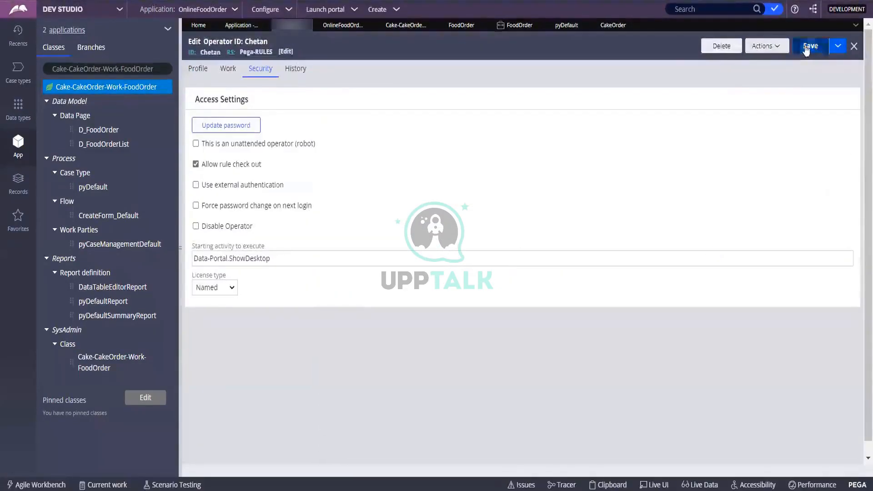
{"action": "left_click", "coordinate": [567, 26]}
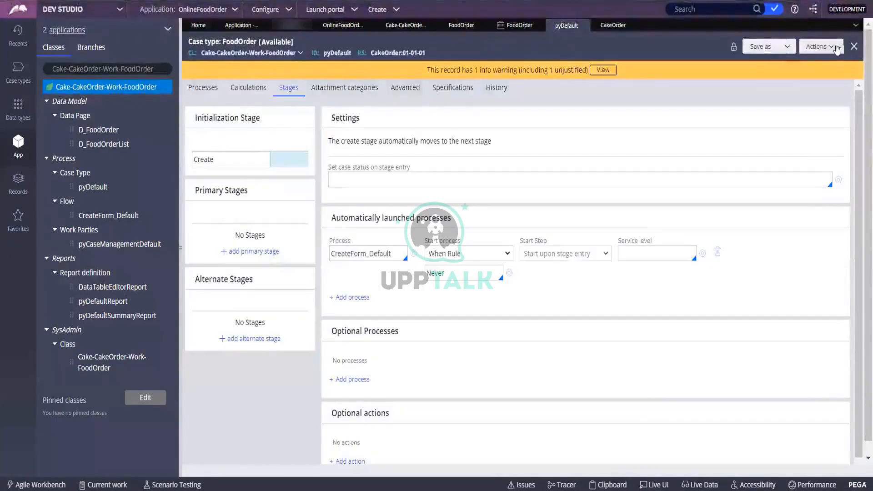
{"action": "left_click", "coordinate": [818, 47]}
{"action": "left_click", "coordinate": [818, 60]}
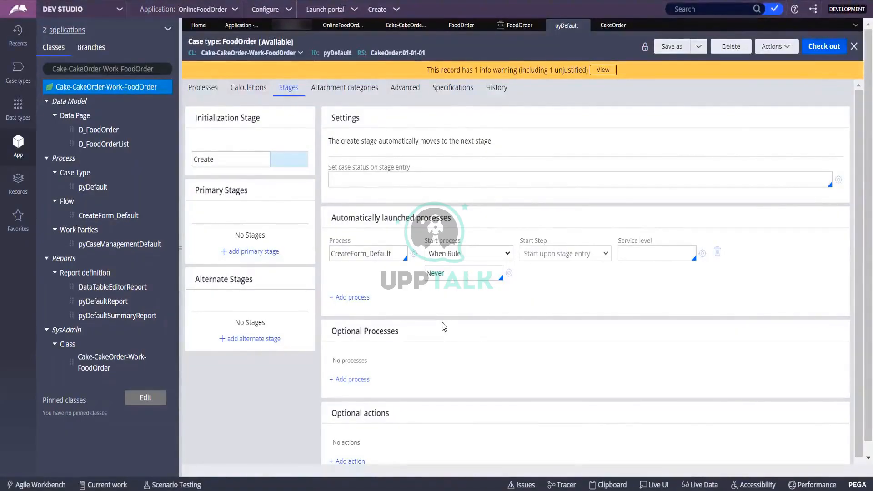
{"action": "scroll", "coordinate": [430, 309], "scroll_direction": "down", "scroll_amount": 1}
{"action": "left_click", "coordinate": [442, 245]}
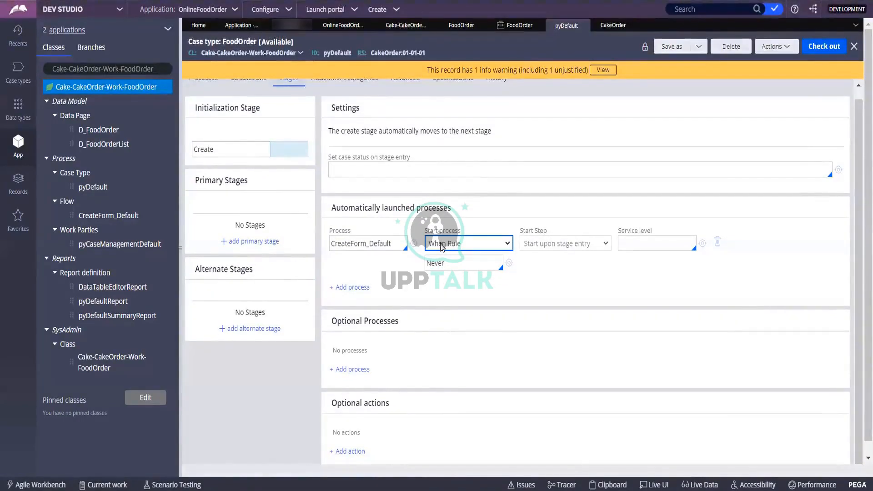
{"action": "scroll", "coordinate": [441, 246], "scroll_direction": "up", "scroll_amount": 1}
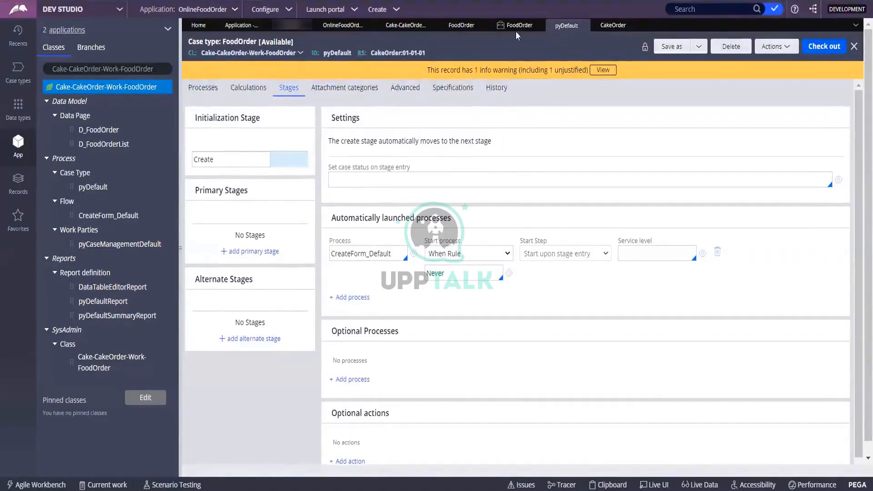
{"action": "left_click", "coordinate": [612, 26]}
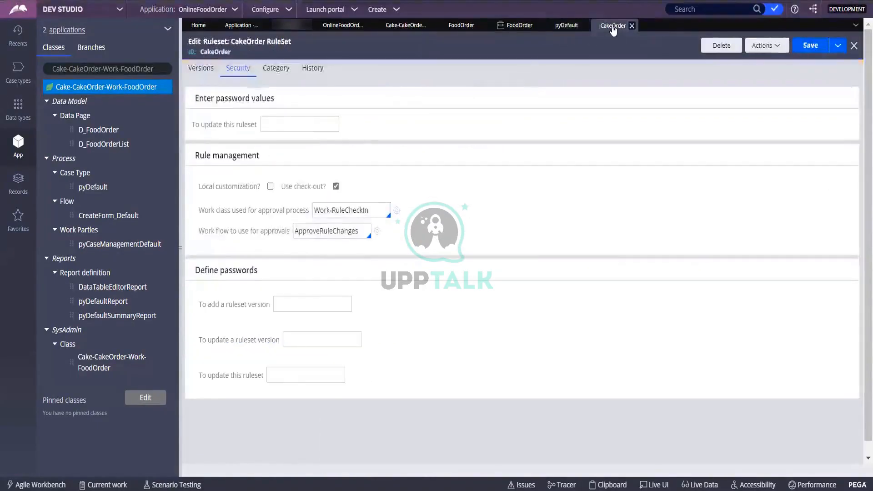
{"action": "left_click", "coordinate": [564, 26]}
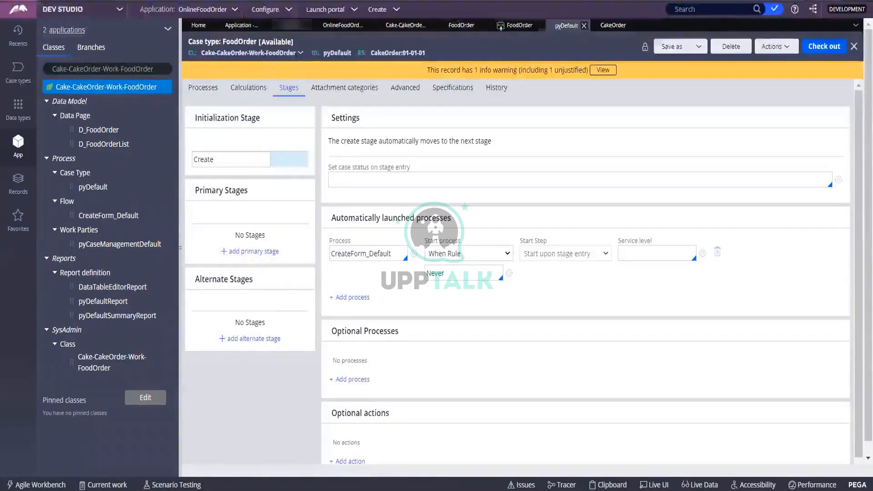
Step: Add a new stage after Create in the FoodOrder life cycle, then switch to pyDefault
{"action": "left_click", "coordinate": [454, 26]}
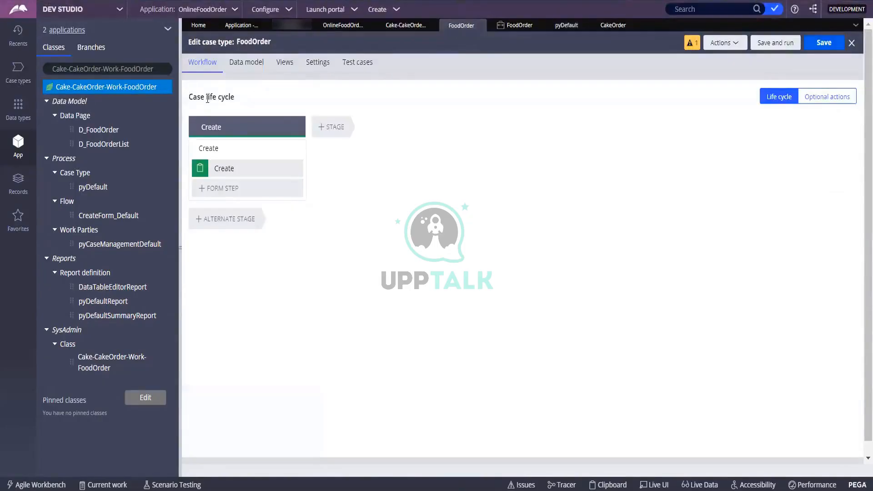
{"action": "left_click", "coordinate": [231, 145]}
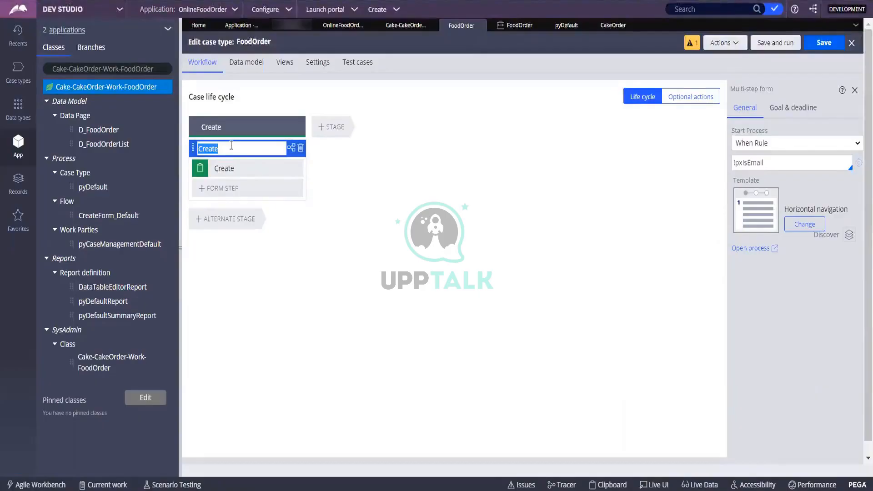
{"action": "left_click", "coordinate": [339, 128]}
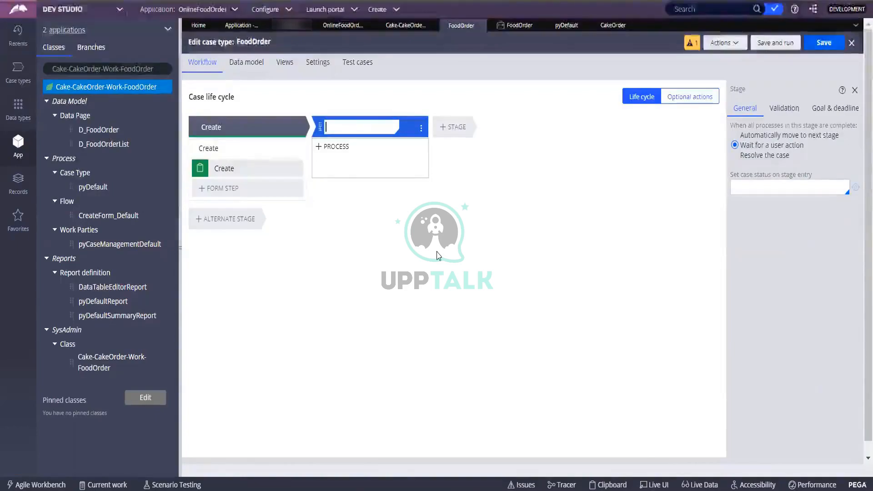
{"action": "left_click", "coordinate": [567, 28]}
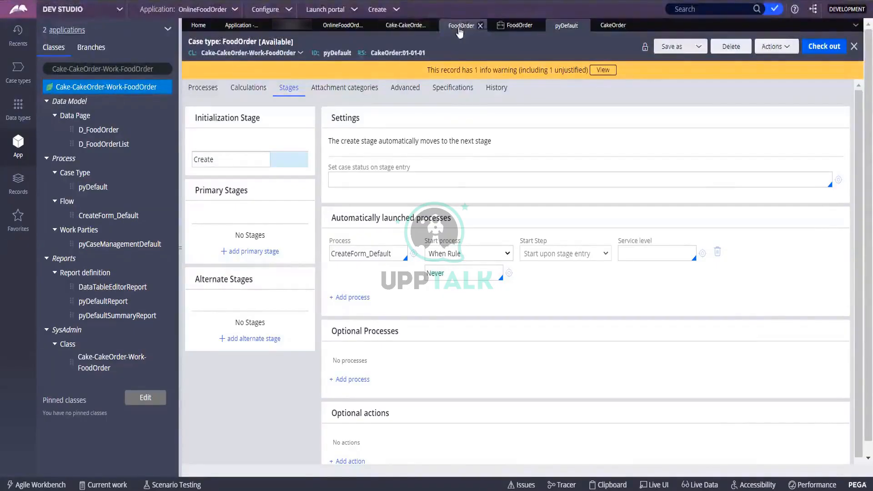
Step: Move from the FoodOrder Instances list back to the Edit case type life cycle view
{"action": "left_click", "coordinate": [500, 28]}
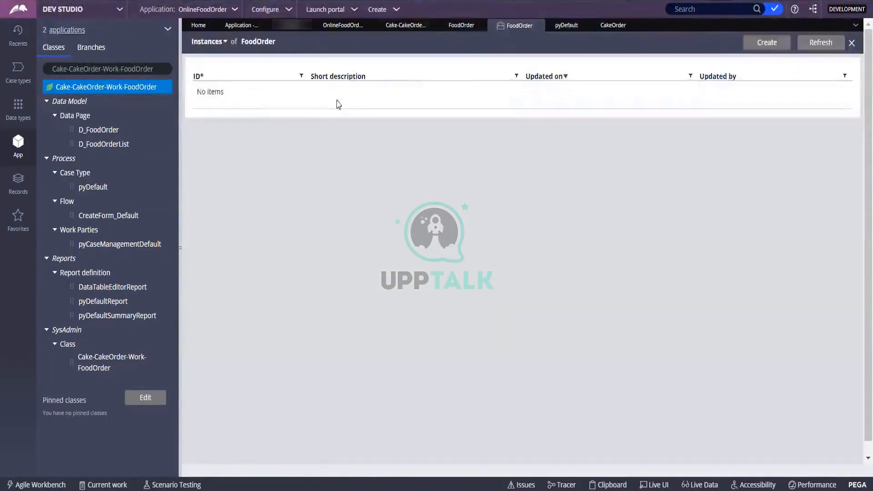
{"action": "left_click", "coordinate": [463, 28]}
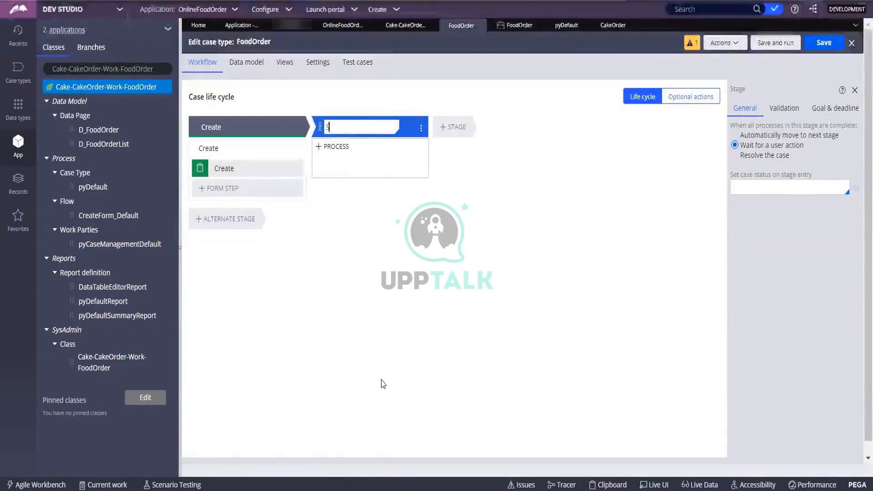
Step: Name the new stage 'Collect Delivery Address' and add a process to it
{"action": "type", "text": "Select De"}
{"action": "key", "text": "BackSpace"}
{"action": "key", "text": "BackSpace"}
{"action": "key", "text": "BackSpace"}
{"action": "key", "text": "BackSpace"}
{"action": "key", "text": "BackSpace"}
{"action": "key", "text": "BackSpace"}
{"action": "key", "text": "BackSpace"}
{"action": "key", "text": "BackSpace"}
{"action": "key", "text": "BackSpace"}
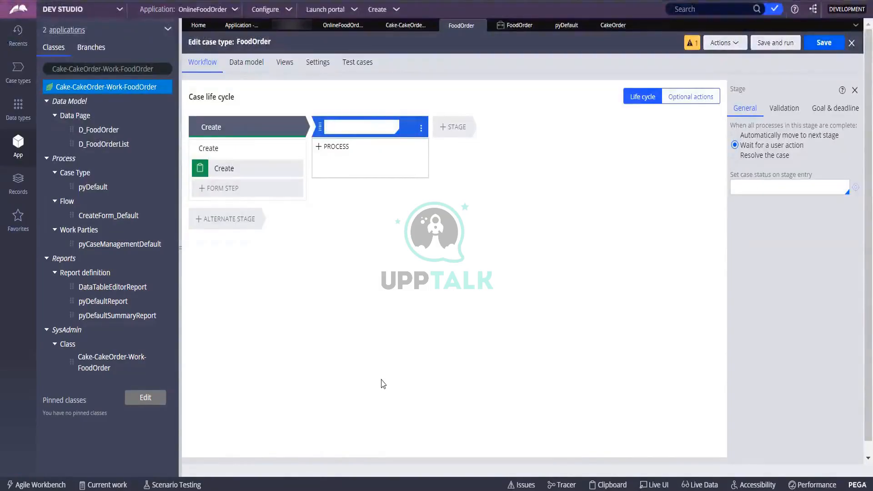
{"action": "type", "text": "C"}
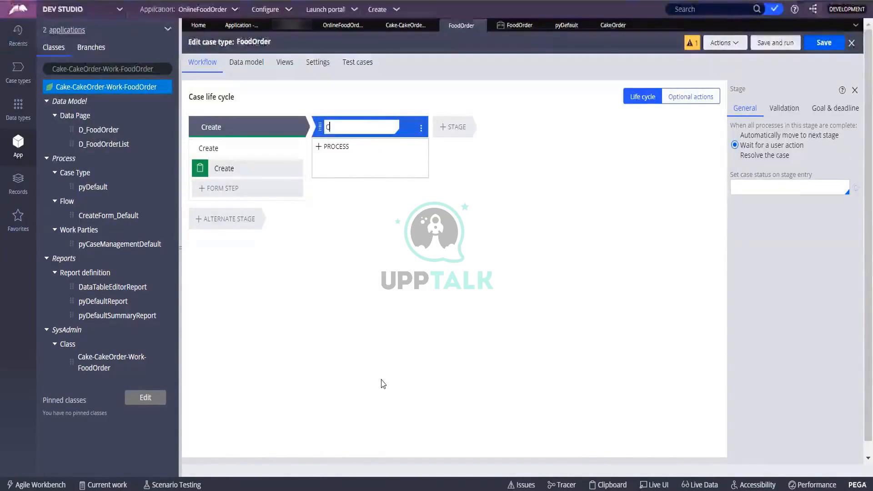
{"action": "type", "text": "ollect Deli"}
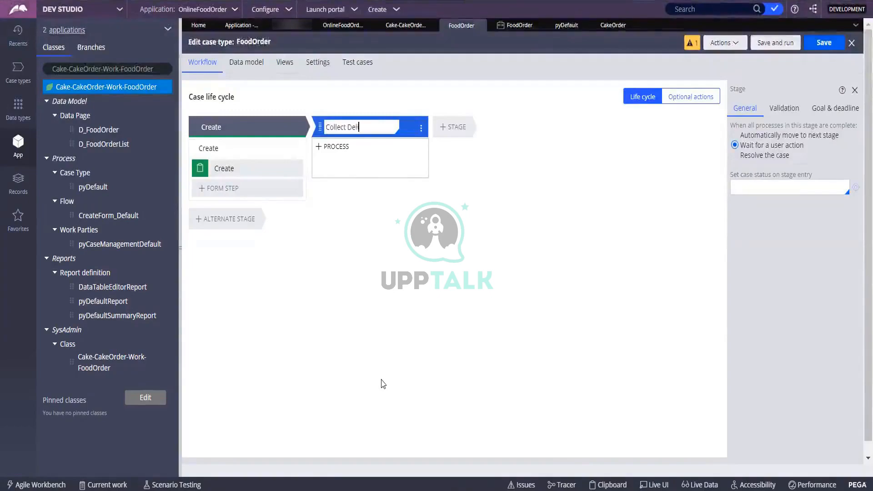
{"action": "type", "text": "very Address"}
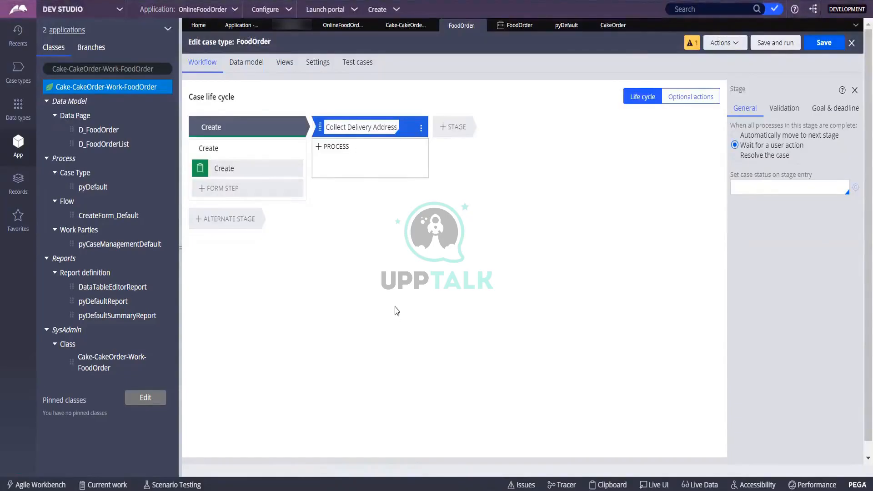
{"action": "key", "text": "ctrl+a"}
{"action": "left_click", "coordinate": [351, 146]}
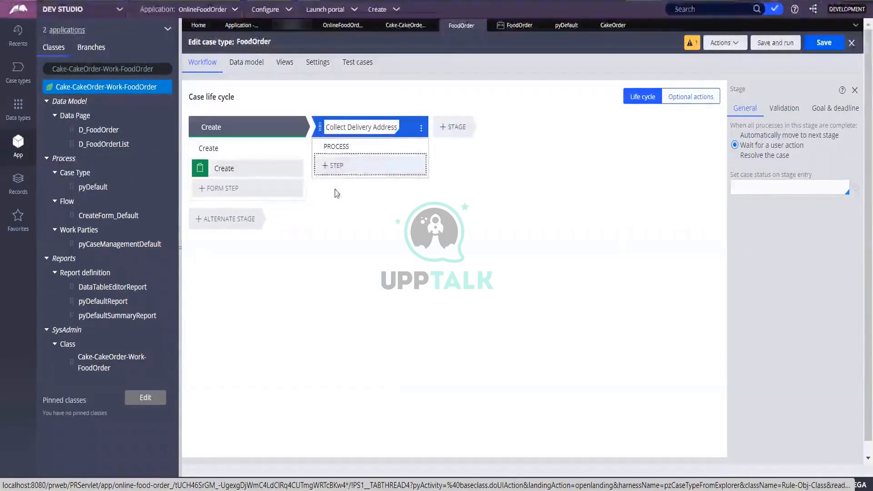
Step: Add a Collect information step named 'Enter Delivery Info', then add a third stage
{"action": "left_click", "coordinate": [336, 167]}
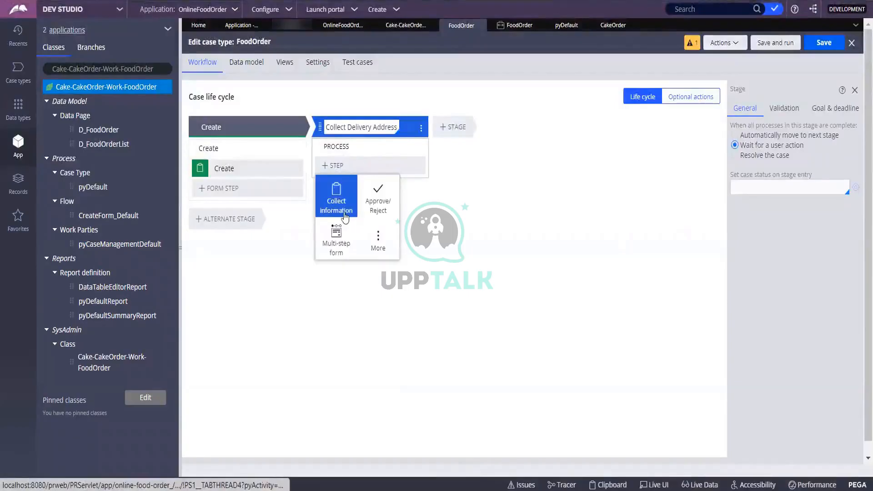
{"action": "left_click", "coordinate": [337, 205]}
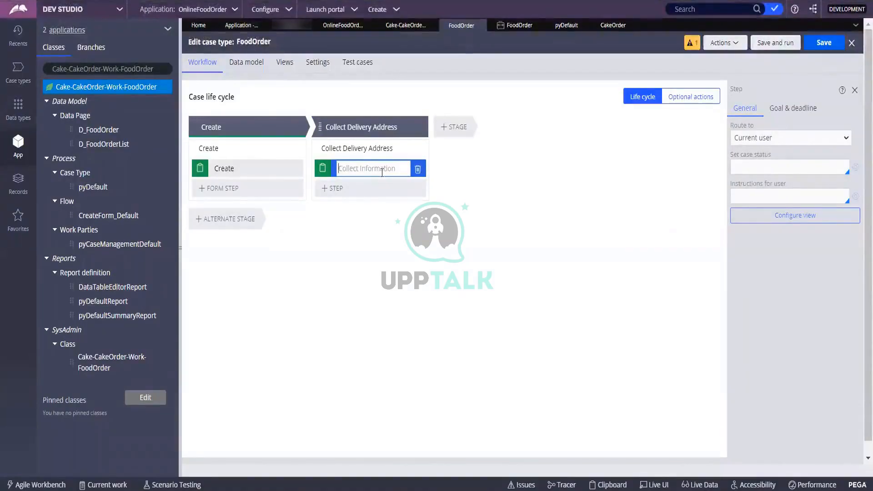
{"action": "type", "text": "Enter"}
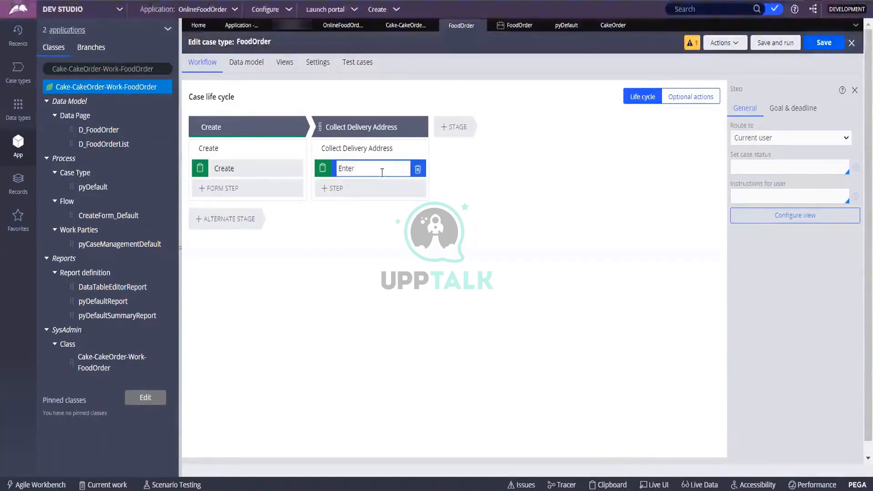
{"action": "type", "text": " De"}
{"action": "key", "text": "BackSpace"}
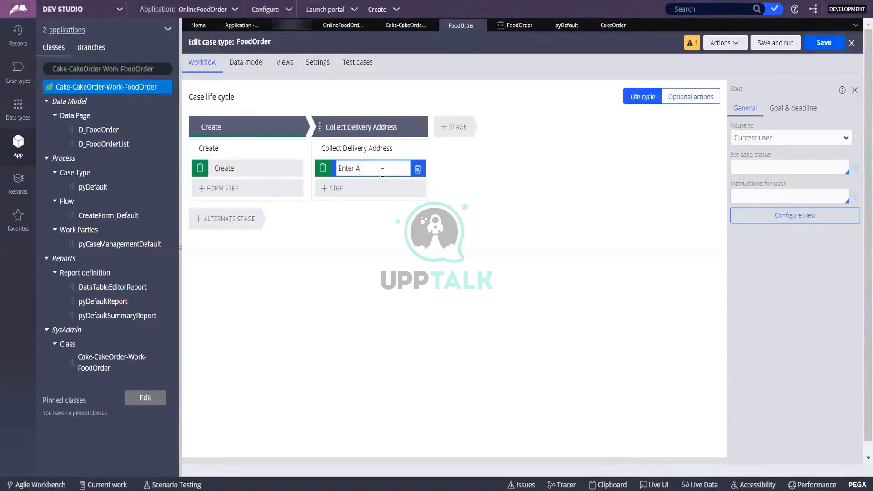
{"action": "type", "text": "elivery Ad"}
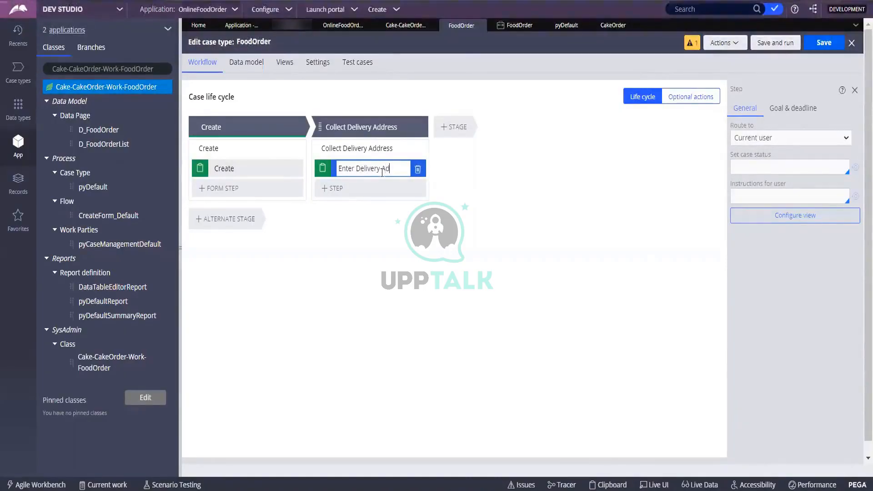
{"action": "key", "text": "BackSpace"}
{"action": "type", "text": "Info"}
{"action": "left_click", "coordinate": [450, 258]}
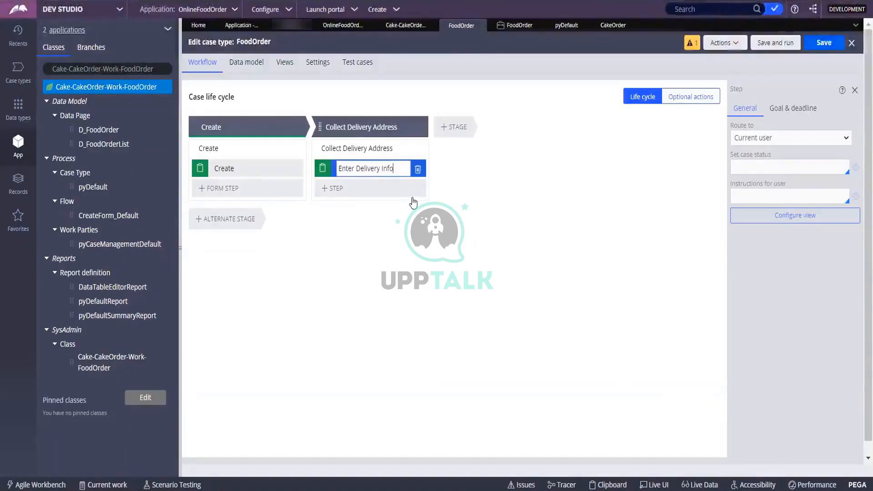
{"action": "left_click", "coordinate": [452, 127]}
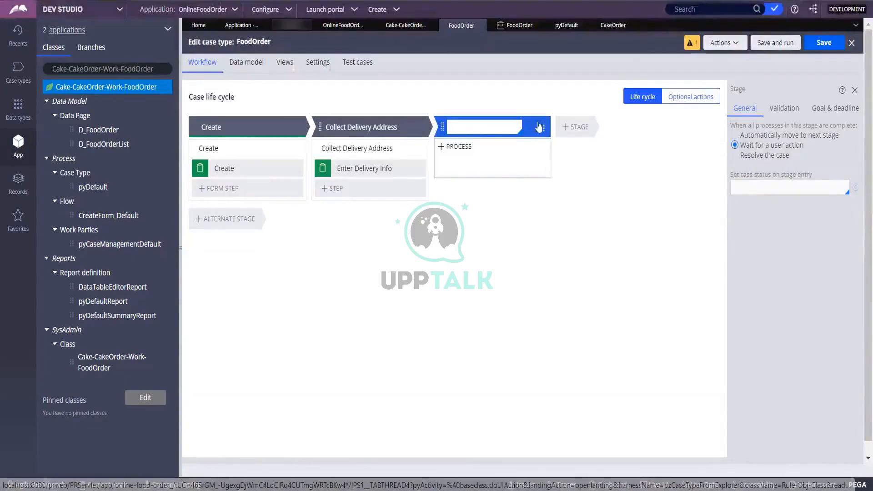
Step: Add a 'Choose Cake' collect-information step after Enter Delivery Info, leaving the next step type unchosen
{"action": "left_click", "coordinate": [341, 194]}
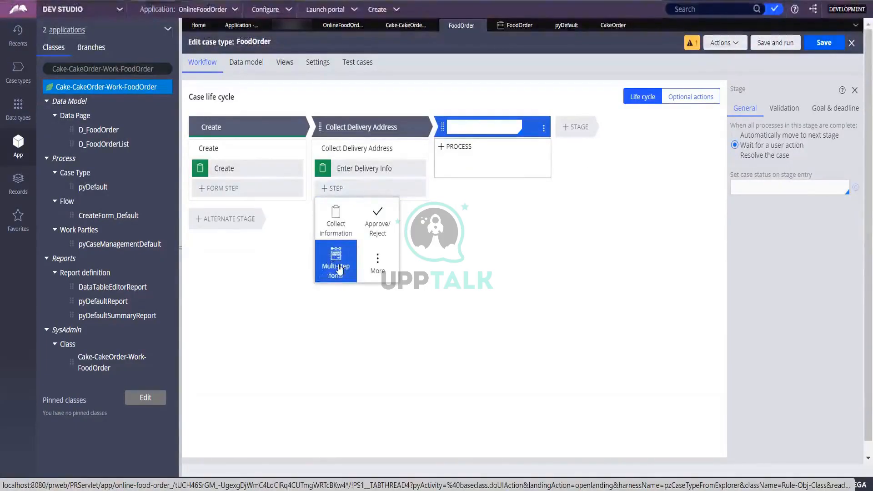
{"action": "left_click", "coordinate": [349, 228]}
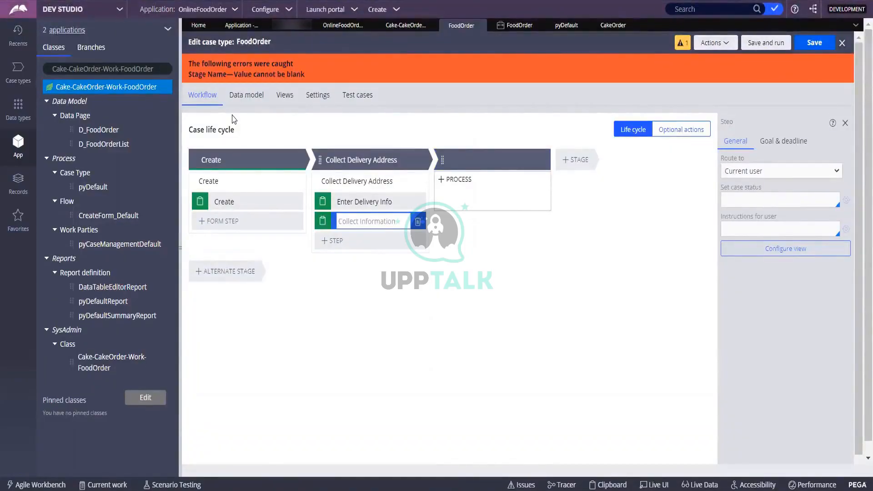
{"action": "type", "text": "Sho"}
{"action": "key", "text": "BackSpace"}
{"action": "key", "text": "BackSpace"}
{"action": "key", "text": "BackSpace"}
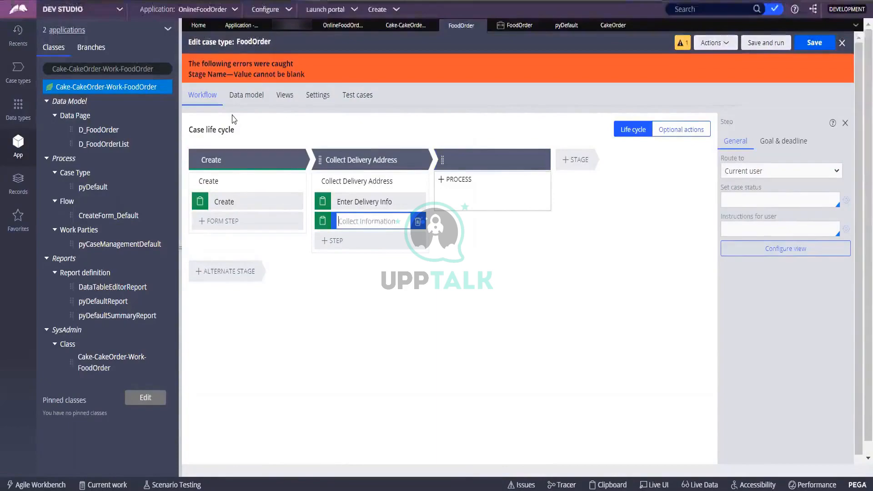
{"action": "type", "text": "Choose"}
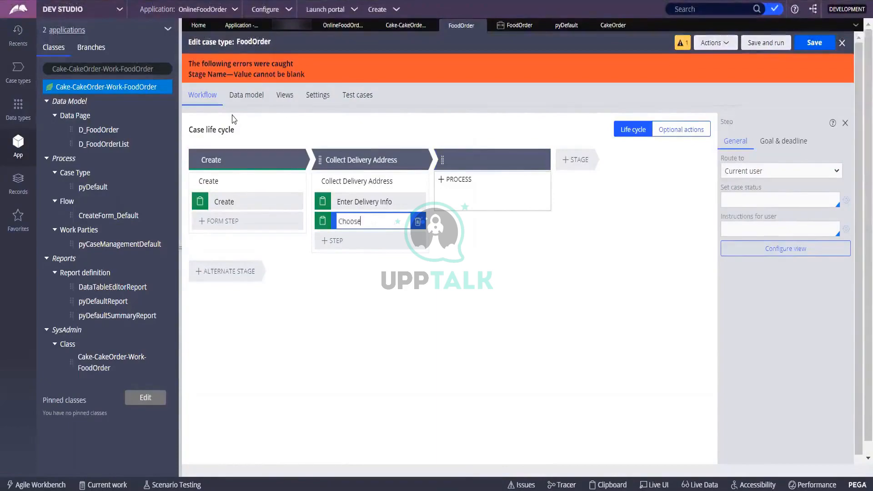
{"action": "type", "text": " Cake"}
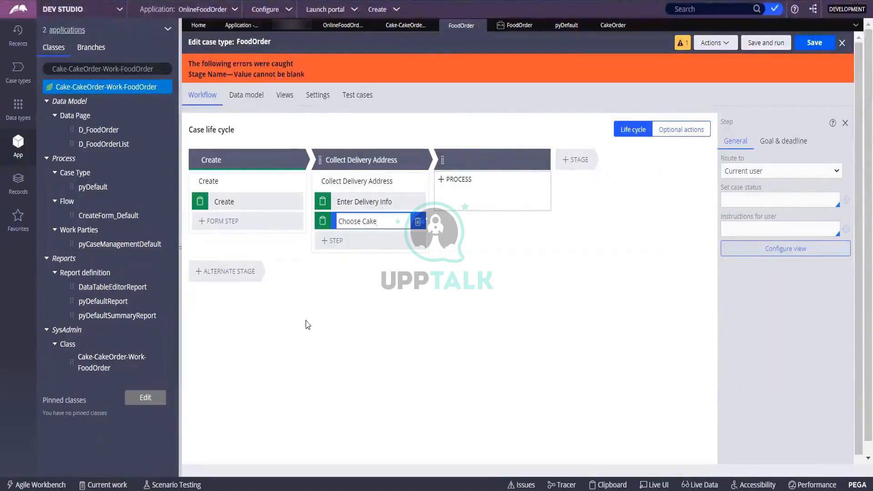
{"action": "left_click", "coordinate": [350, 248]}
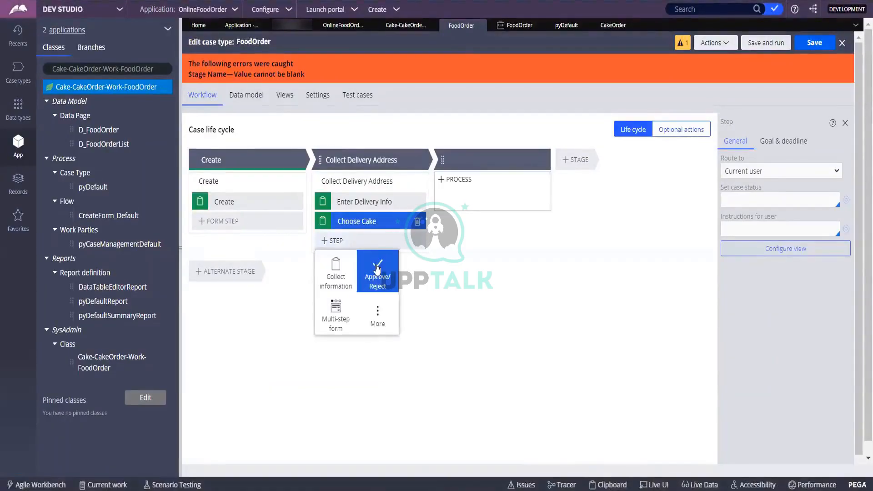
{"action": "left_click", "coordinate": [277, 262]}
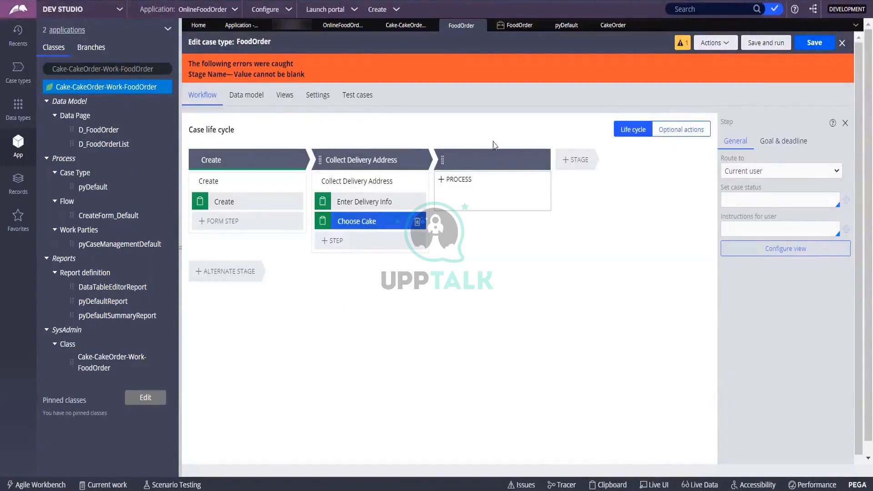
Step: Name the new third stage 'Approve/ Reject' and begin adding its approval step
{"action": "left_click", "coordinate": [482, 165]}
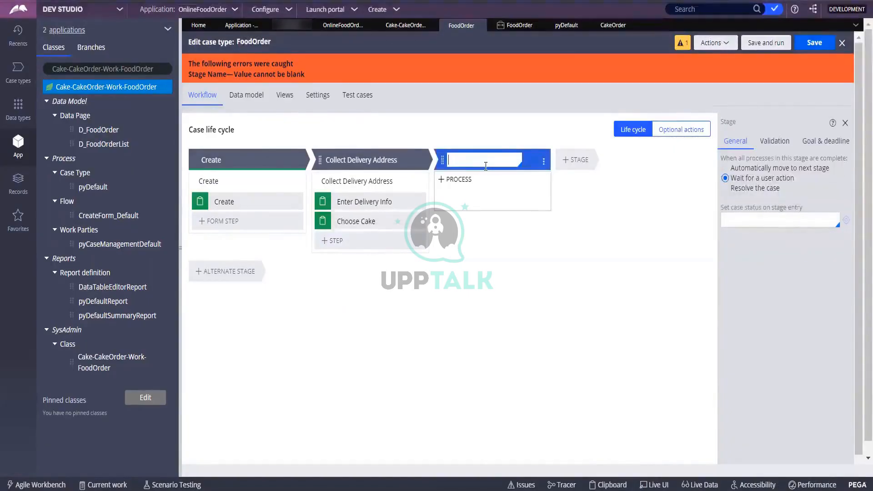
{"action": "type", "text": "Appro"}
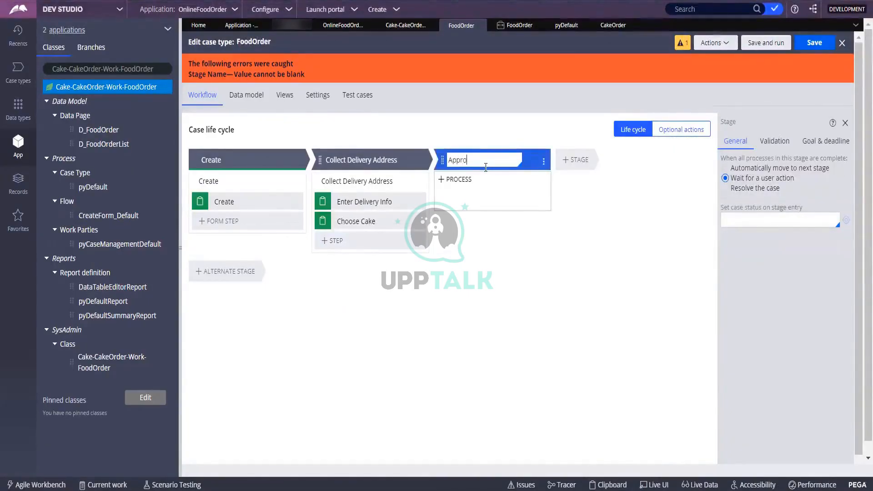
{"action": "type", "text": "ve-Reject"}
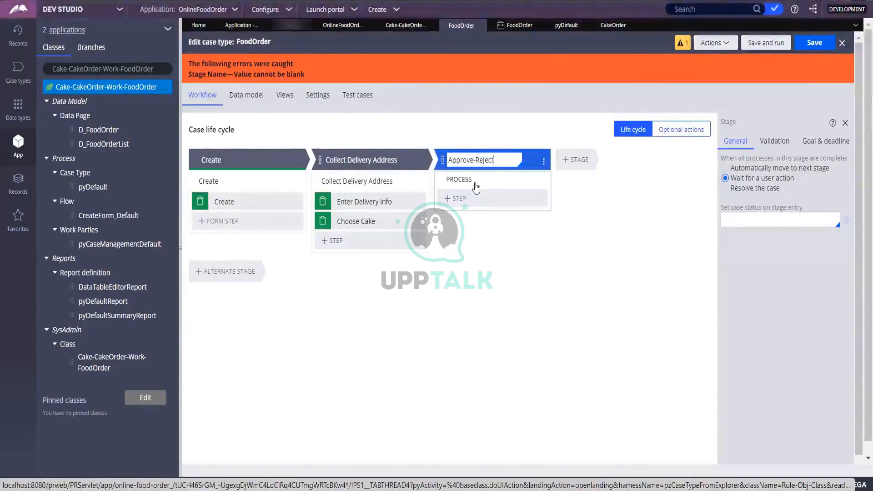
{"action": "left_click", "coordinate": [476, 159]}
{"action": "key", "text": "BackSpace"}
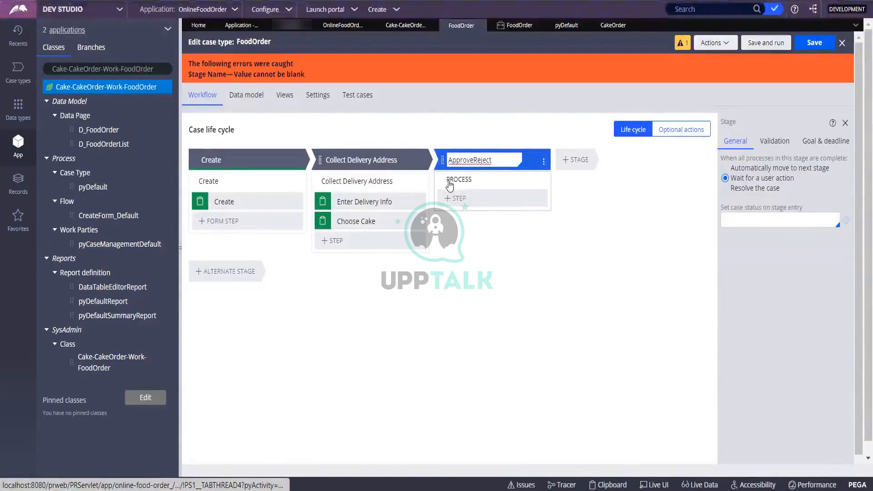
{"action": "left_click", "coordinate": [467, 199]}
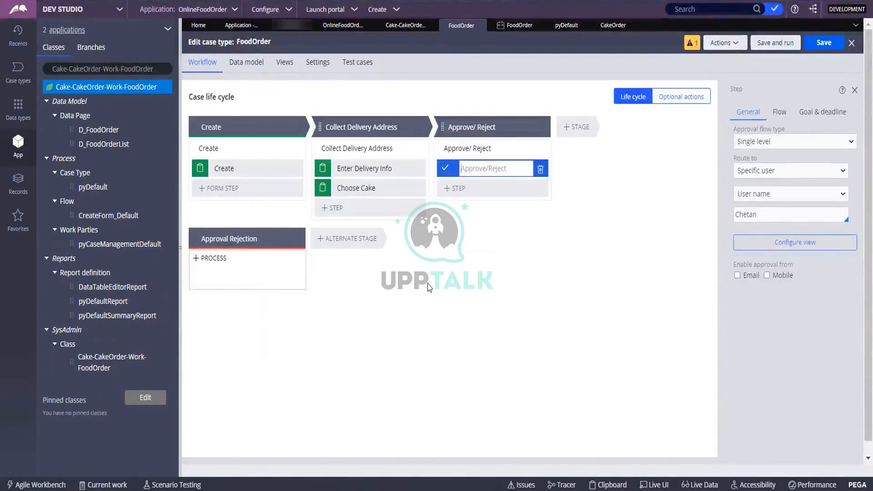
Step: Name the approval step 'Approve Order' and add a process to the Approval Rejection stage
{"action": "type", "text": "Approve "}
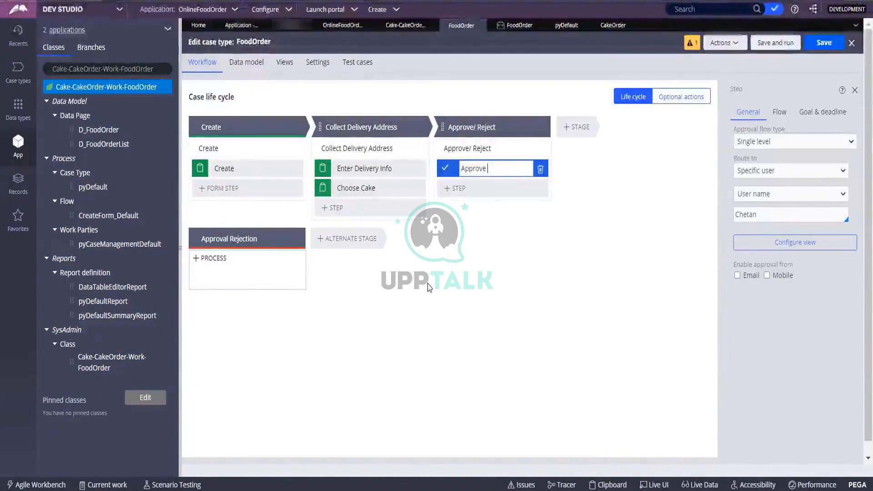
{"action": "type", "text": "Order"}
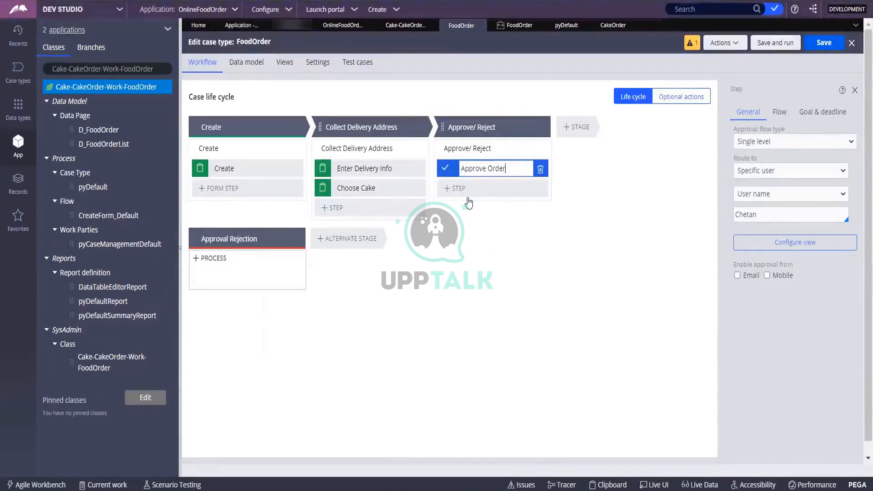
{"action": "left_click", "coordinate": [203, 258]}
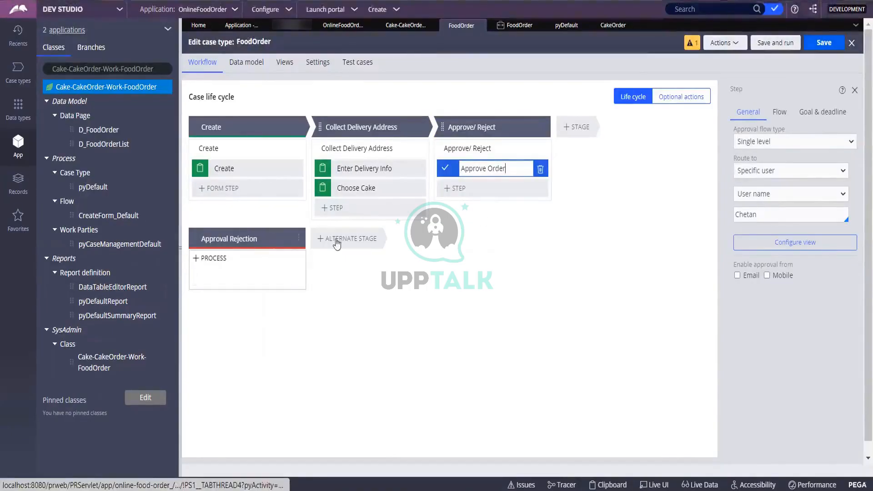
{"action": "left_click", "coordinate": [240, 233]}
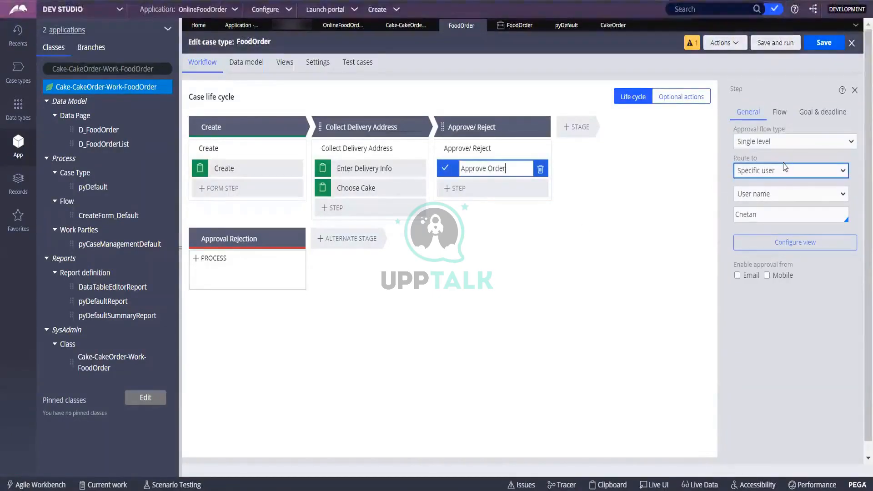
Step: Review the approval flow types and set Approve Order's flow type to Cascading
{"action": "left_click", "coordinate": [760, 143]}
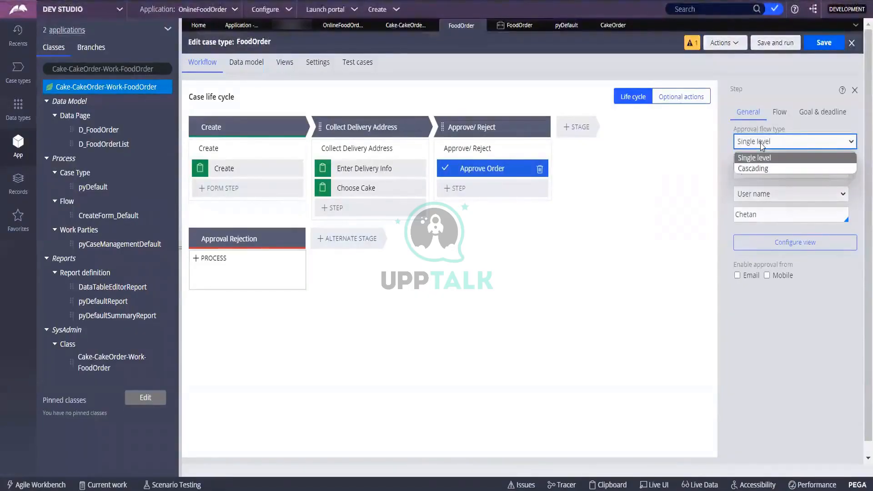
{"action": "left_click", "coordinate": [761, 143]}
{"action": "left_click", "coordinate": [761, 144]}
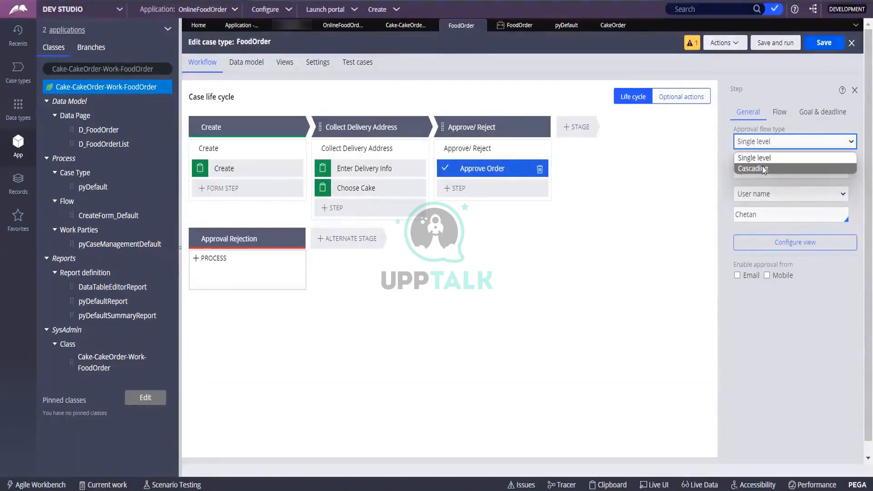
{"action": "left_click", "coordinate": [722, 184]}
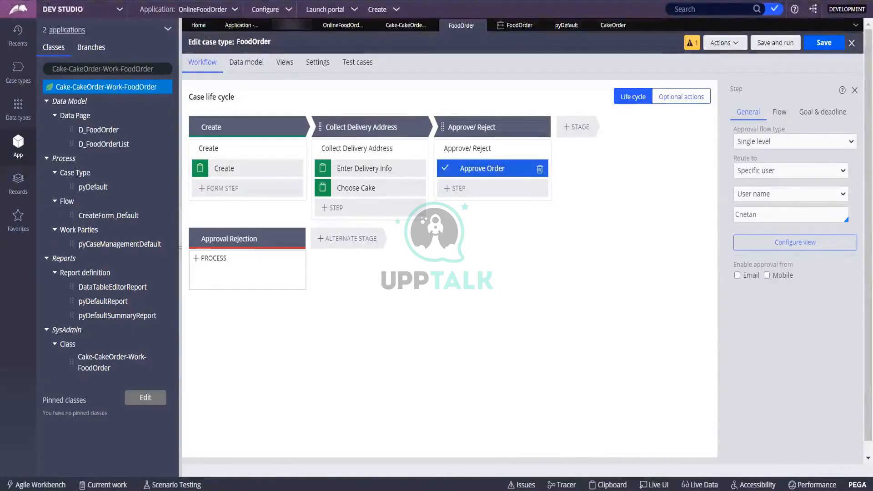
{"action": "left_click", "coordinate": [818, 141]}
{"action": "left_click", "coordinate": [772, 167]}
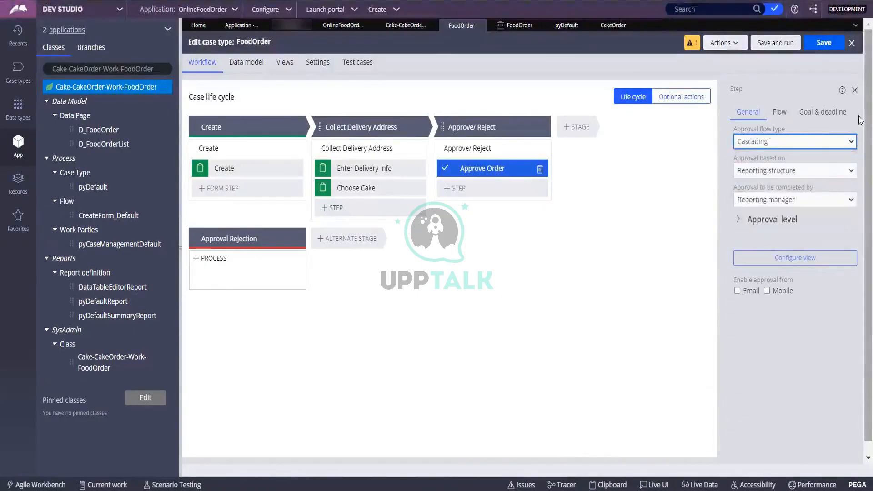
{"action": "left_click", "coordinate": [813, 172]}
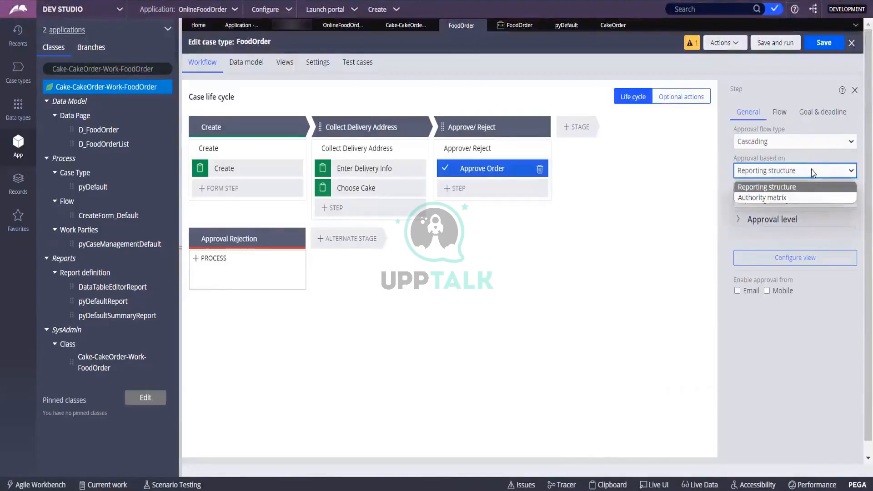
{"action": "left_click", "coordinate": [794, 199]}
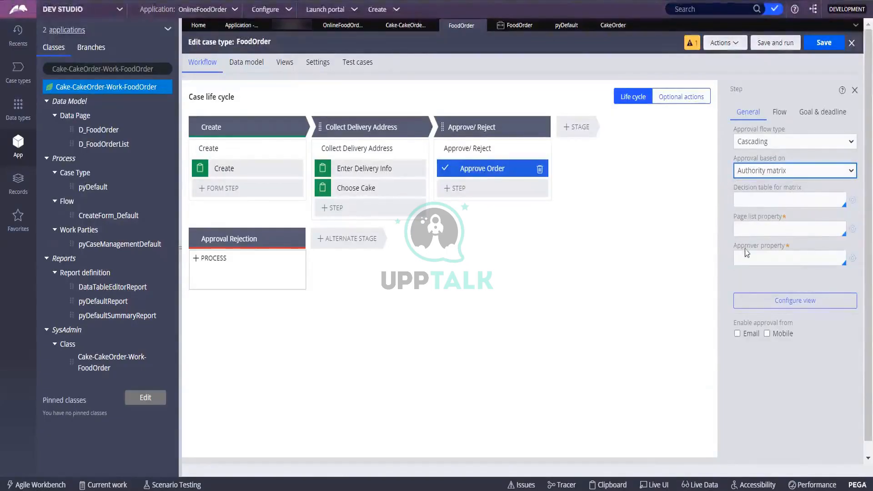
Step: Base the cascading approval on Reporting structure, completed by the Reporting manager
{"action": "left_click", "coordinate": [762, 173]}
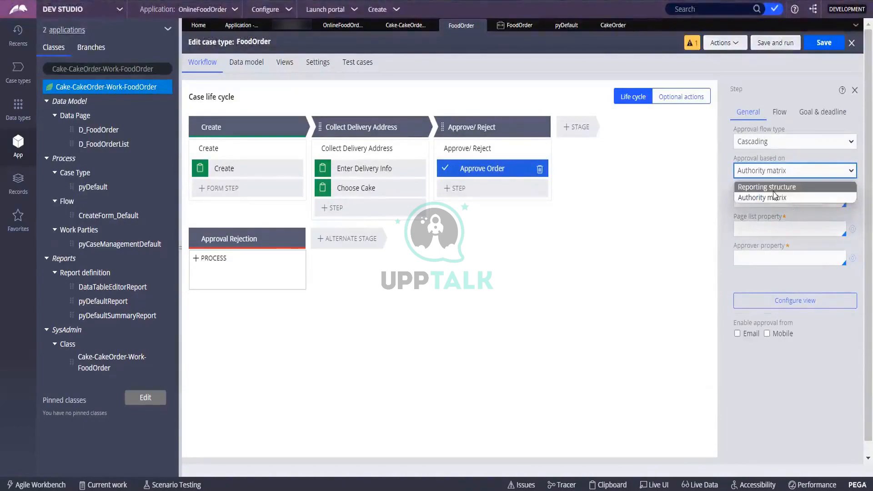
{"action": "left_click", "coordinate": [723, 214]}
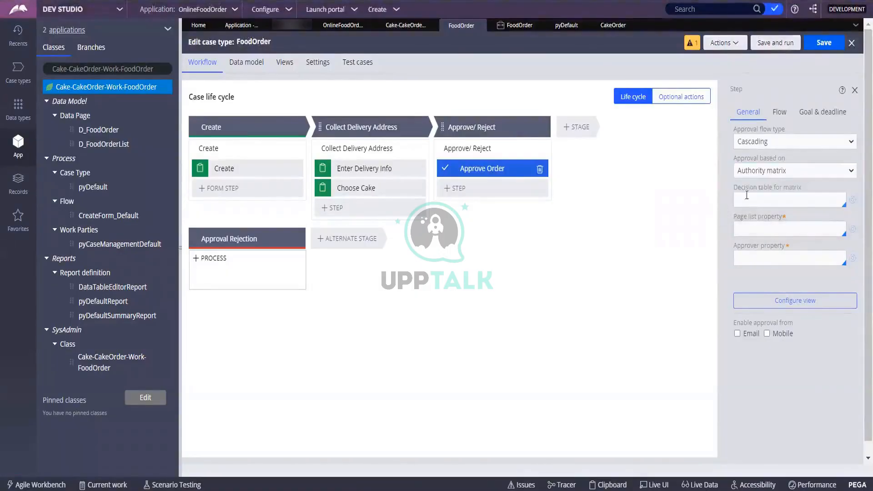
{"action": "left_click", "coordinate": [758, 171]}
{"action": "left_click", "coordinate": [754, 187]}
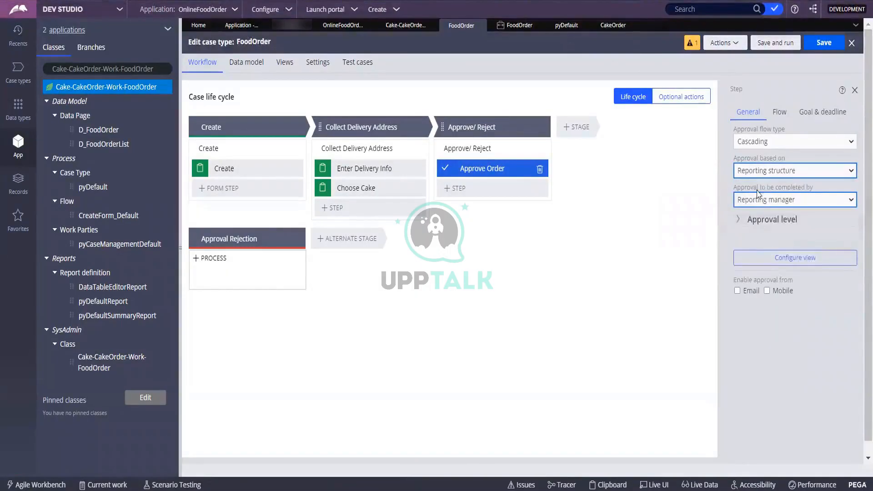
{"action": "left_click", "coordinate": [781, 204]}
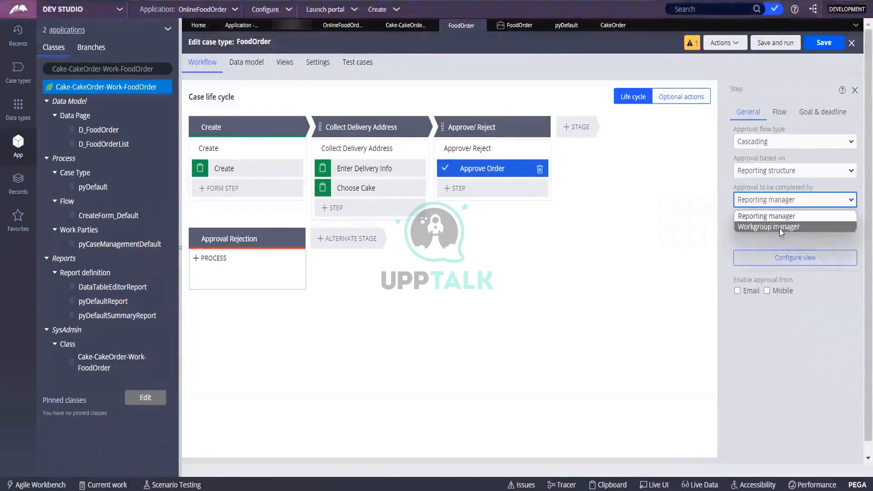
{"action": "left_click", "coordinate": [781, 227]}
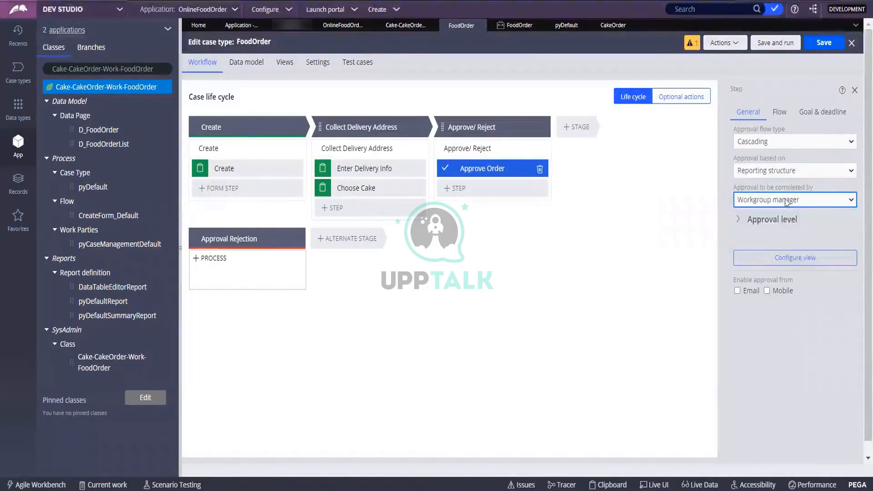
{"action": "left_click", "coordinate": [785, 200]}
{"action": "left_click", "coordinate": [767, 216]}
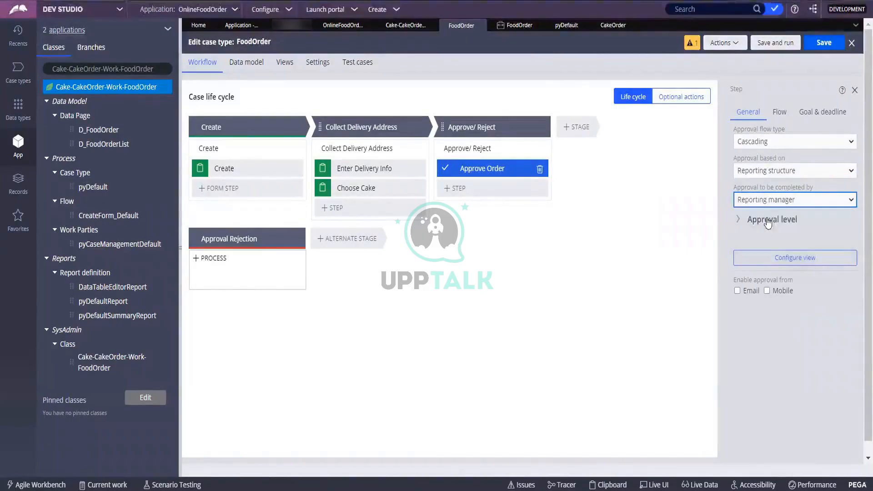
Step: Require approval from all levels, try an Authority matrix, then revert to Reporting structure
{"action": "left_click", "coordinate": [736, 221]}
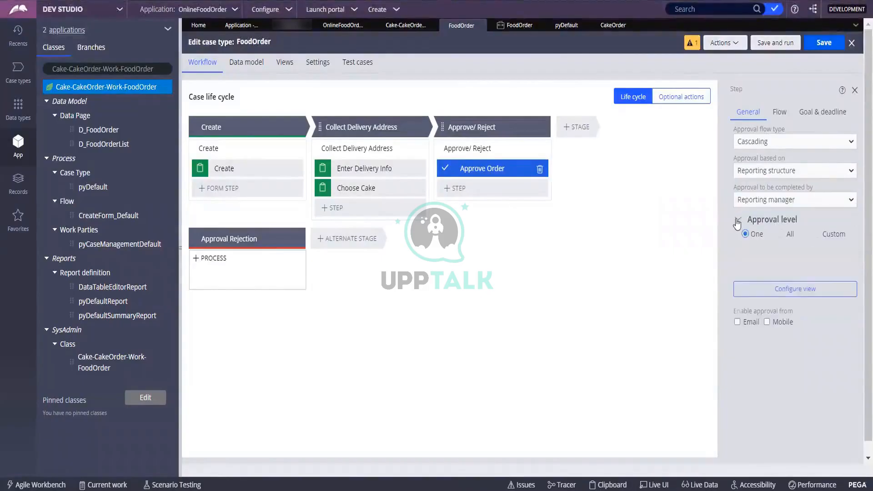
{"action": "left_click", "coordinate": [789, 236]}
{"action": "left_click", "coordinate": [768, 177]}
{"action": "left_click", "coordinate": [766, 193]}
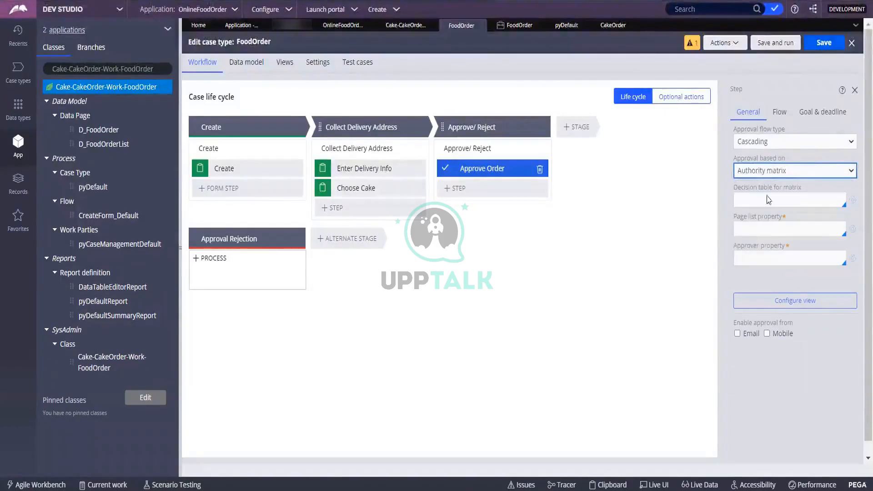
{"action": "left_click", "coordinate": [788, 199]}
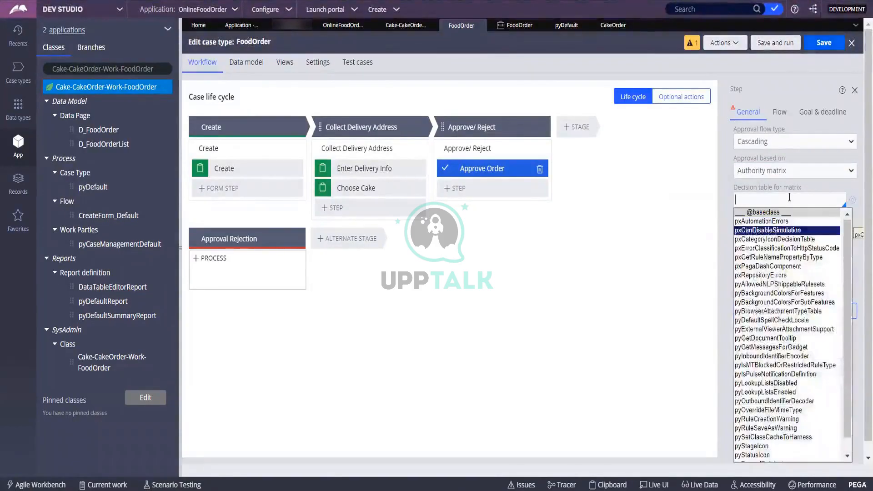
{"action": "key", "text": "Up"}
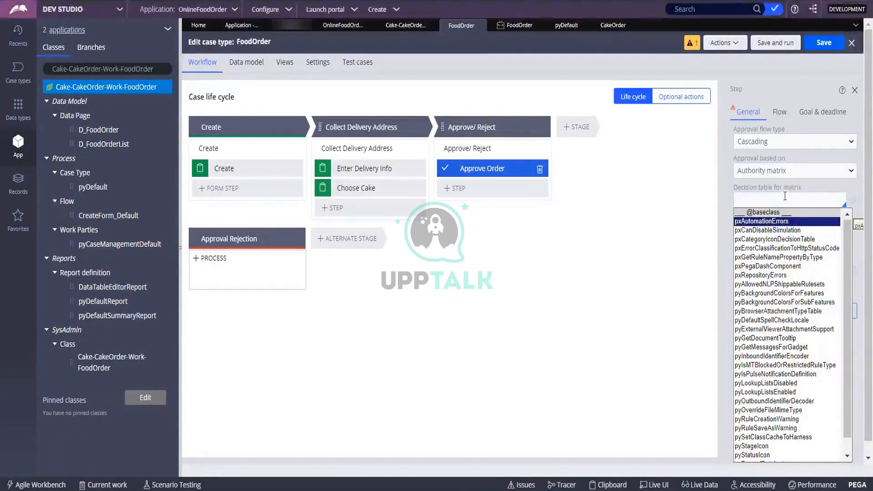
{"action": "left_click", "coordinate": [725, 193]}
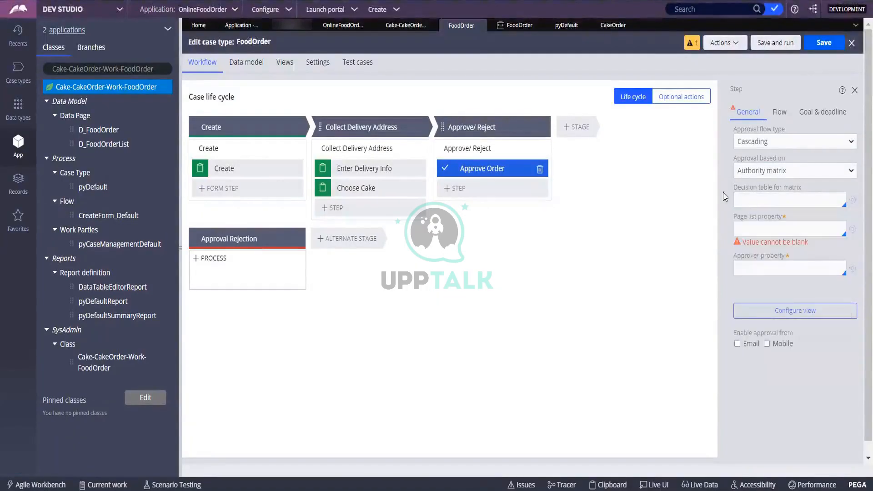
{"action": "left_click", "coordinate": [788, 170]}
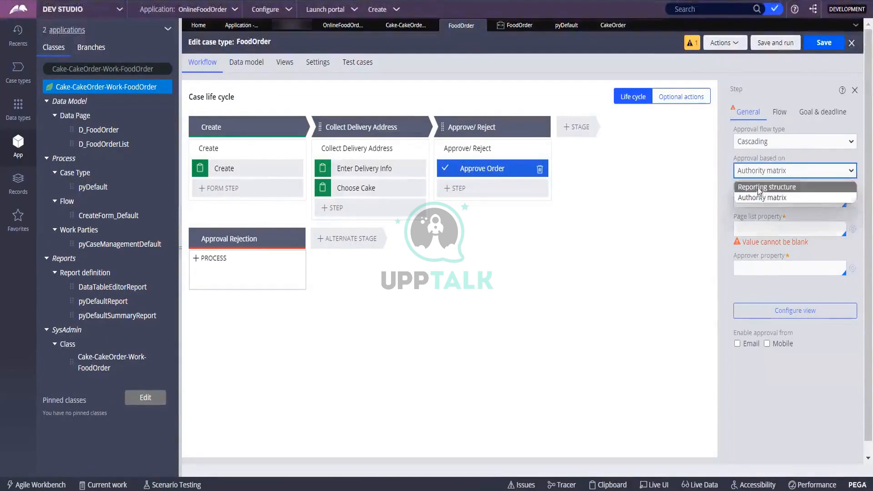
{"action": "left_click", "coordinate": [758, 187]}
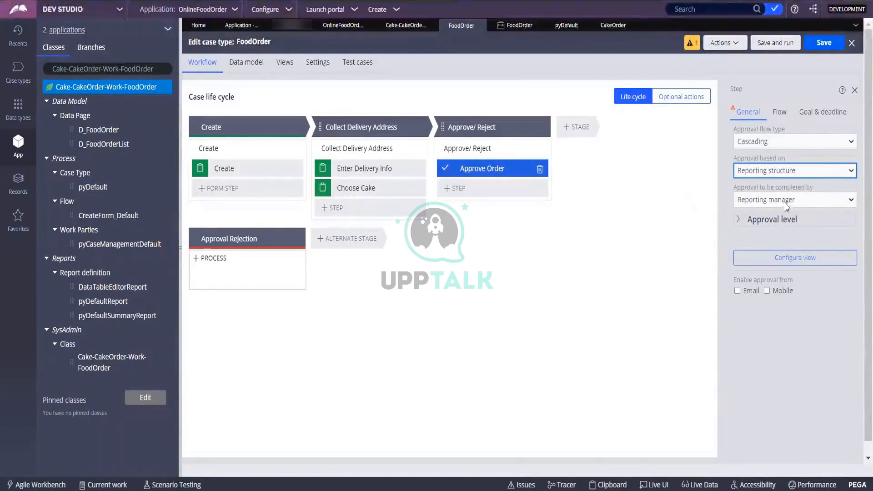
Step: Change Approve Order to a Single level approval routed to a specific user
{"action": "left_click", "coordinate": [786, 141]}
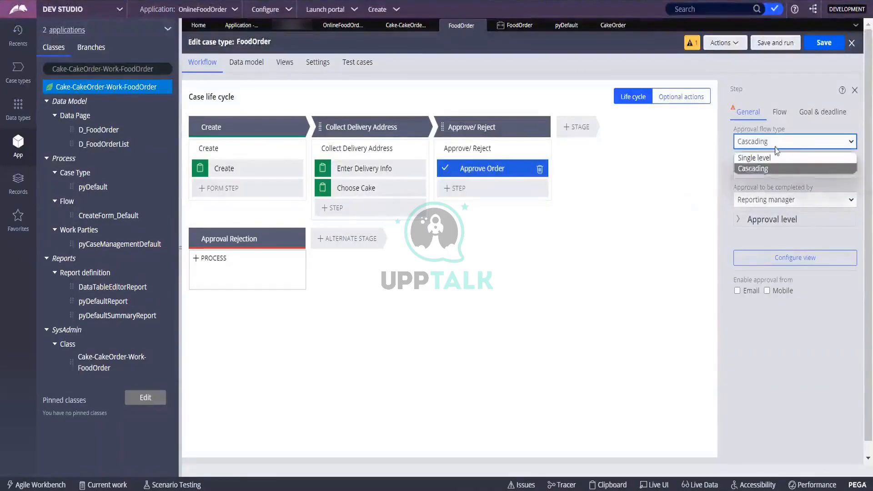
{"action": "left_click", "coordinate": [753, 168]}
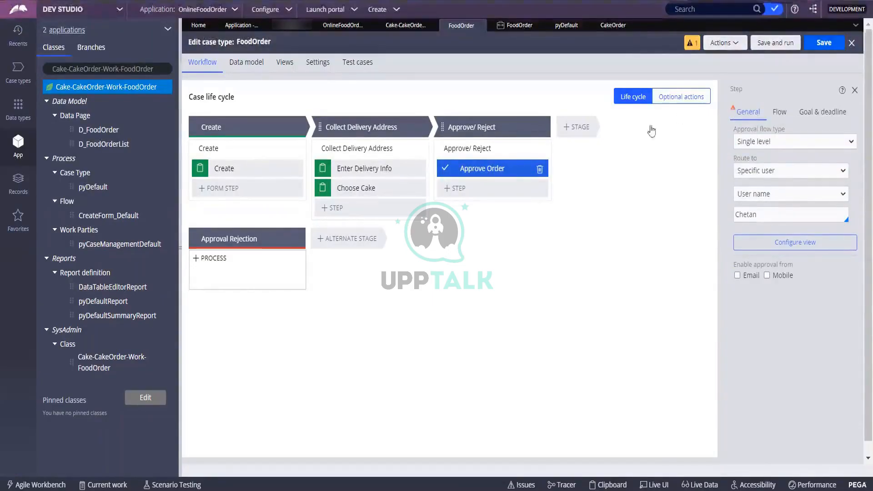
{"action": "left_click", "coordinate": [778, 113]}
{"action": "left_click", "coordinate": [747, 112]}
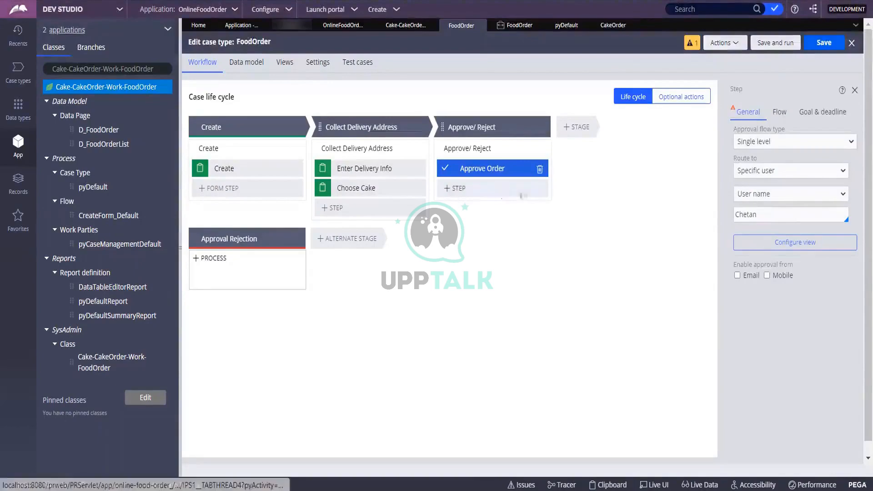
Step: Add a fourth stage named 'PaymentInfo' after Approve/ Reject
{"action": "left_click", "coordinate": [576, 129]}
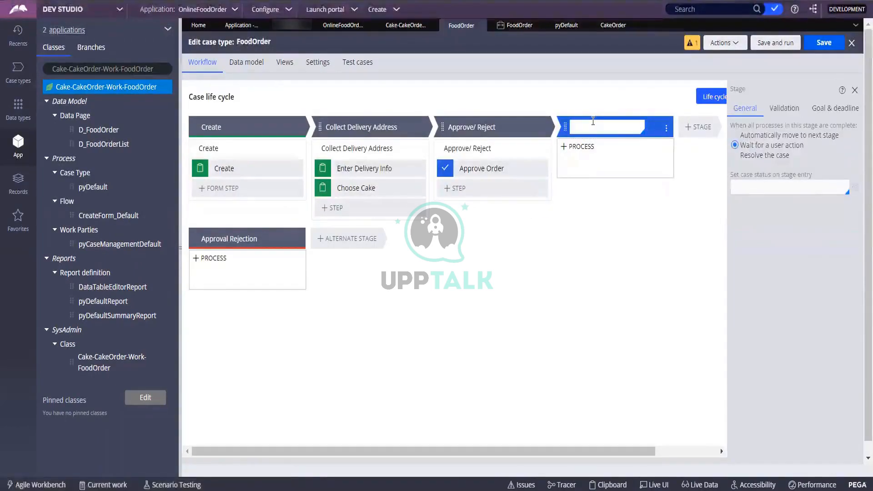
{"action": "type", "text": "Payment"}
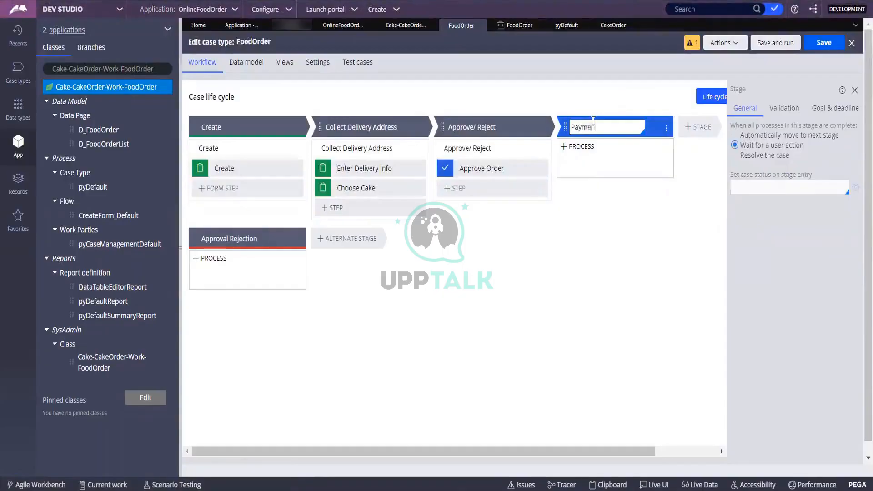
{"action": "type", "text": "Info"}
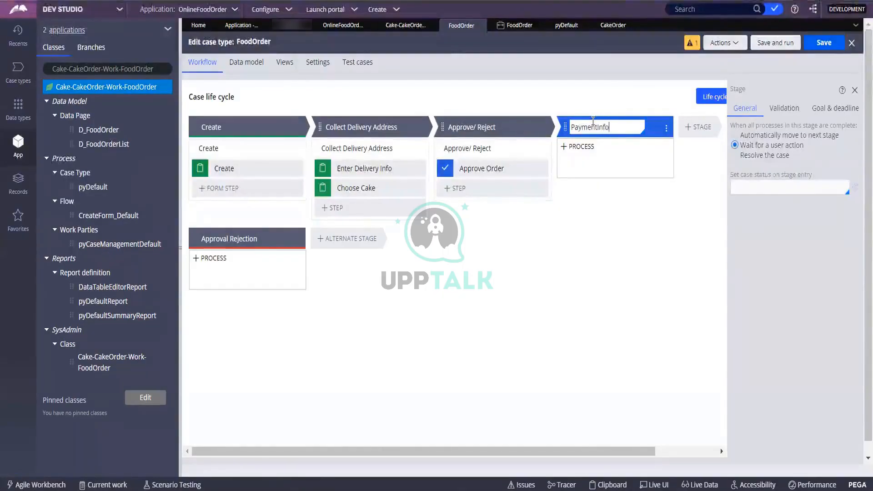
{"action": "left_click", "coordinate": [606, 161]}
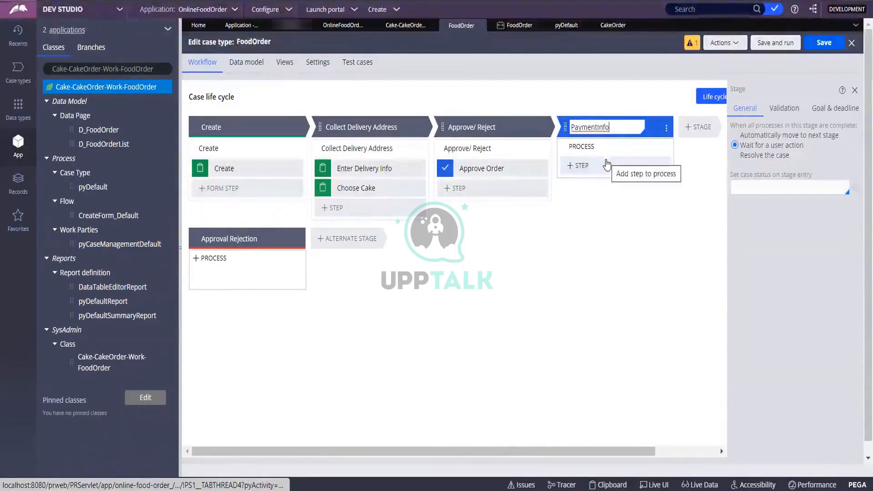
{"action": "left_click", "coordinate": [607, 164]}
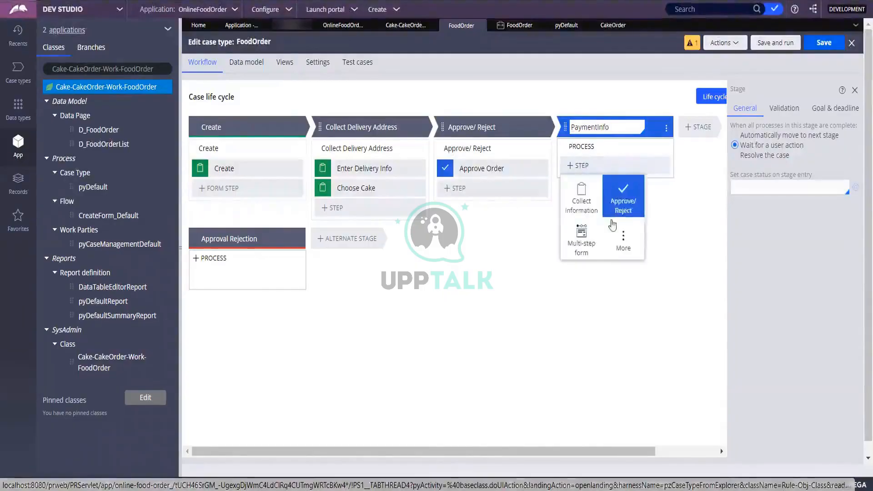
Step: Add a Collect information step named 'Payment Type' to the PaymentInfo stage
{"action": "left_click", "coordinate": [596, 210]}
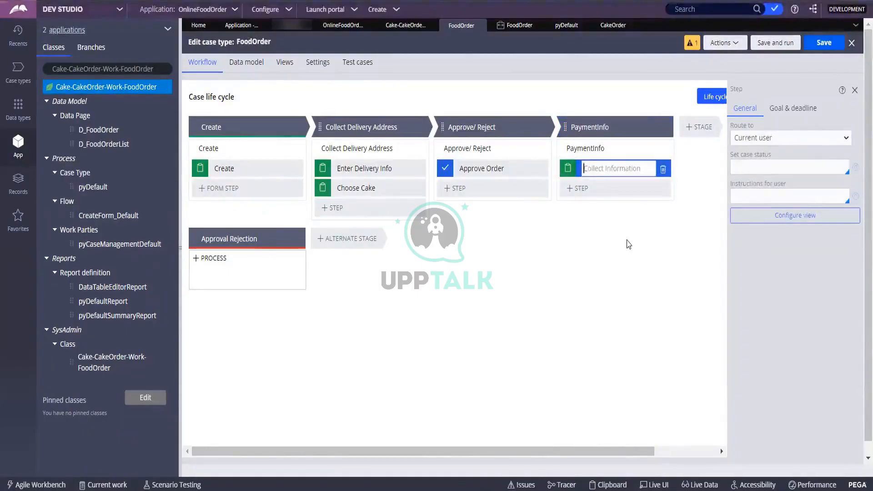
{"action": "type", "text": "Paymen"}
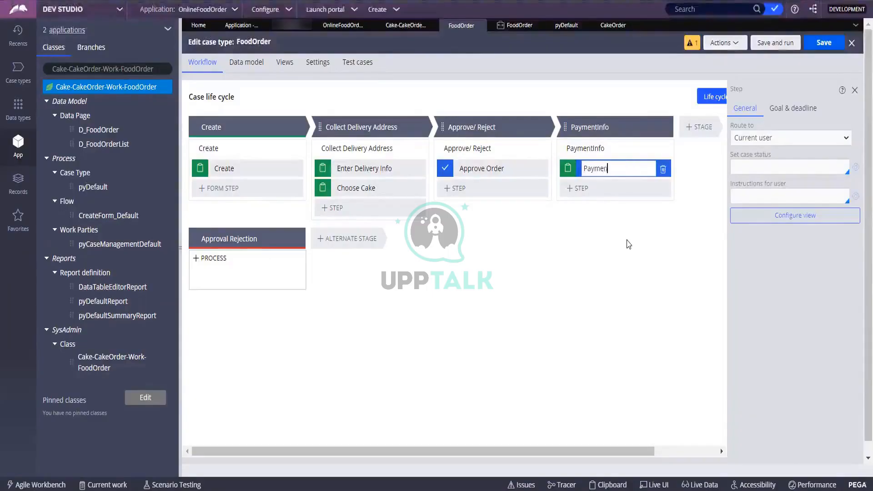
{"action": "type", "text": "t Tu"}
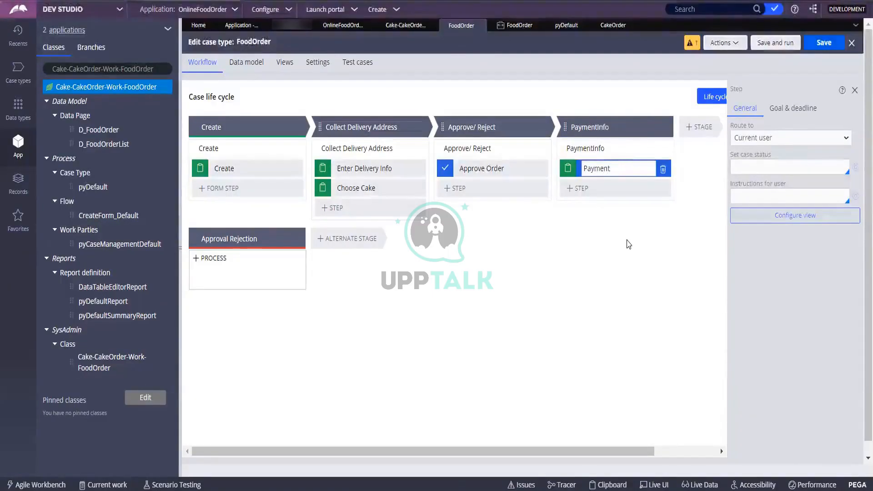
{"action": "key", "text": "BackSpace"}
{"action": "type", "text": "ype"}
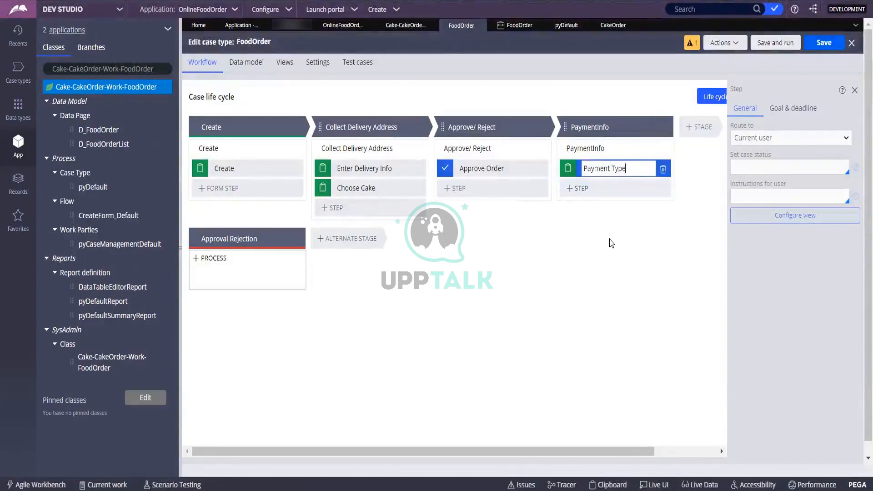
{"action": "key", "text": "Return"}
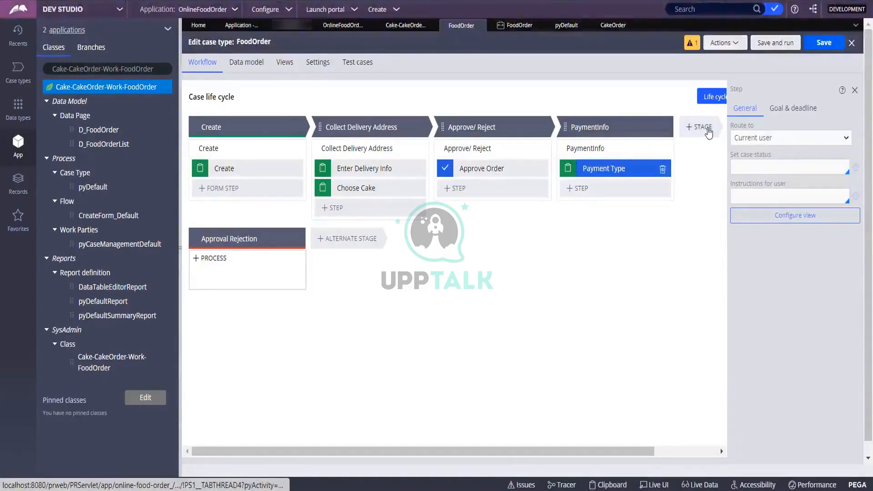
Step: Search the step types for 'email' and add the Send email automation after Payment Type
{"action": "left_click", "coordinate": [586, 195]}
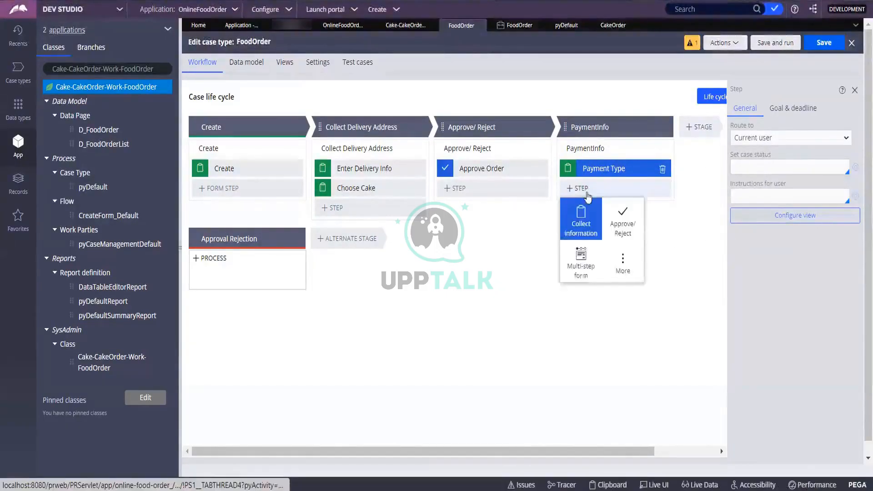
{"action": "left_click", "coordinate": [629, 268]}
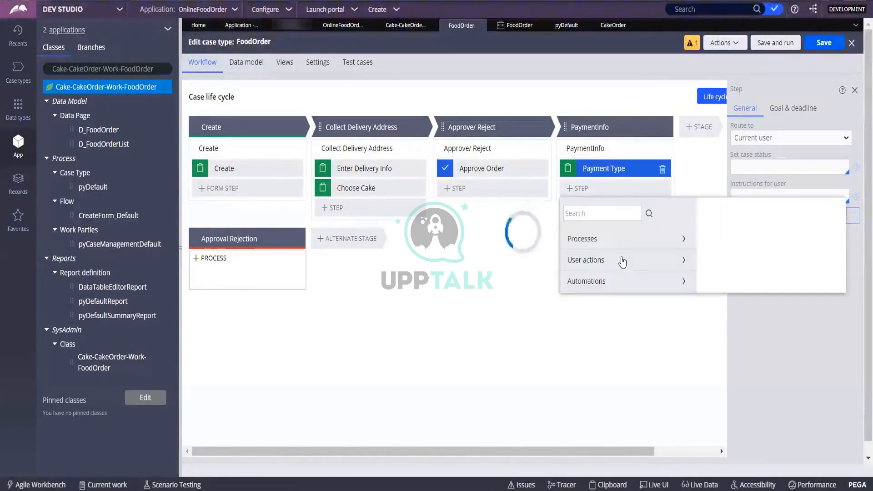
{"action": "left_click", "coordinate": [580, 213]}
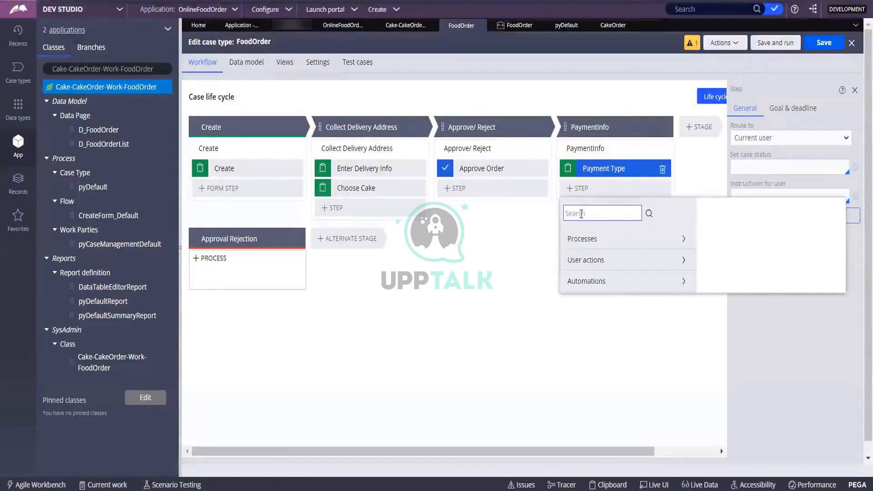
{"action": "type", "text": "em"}
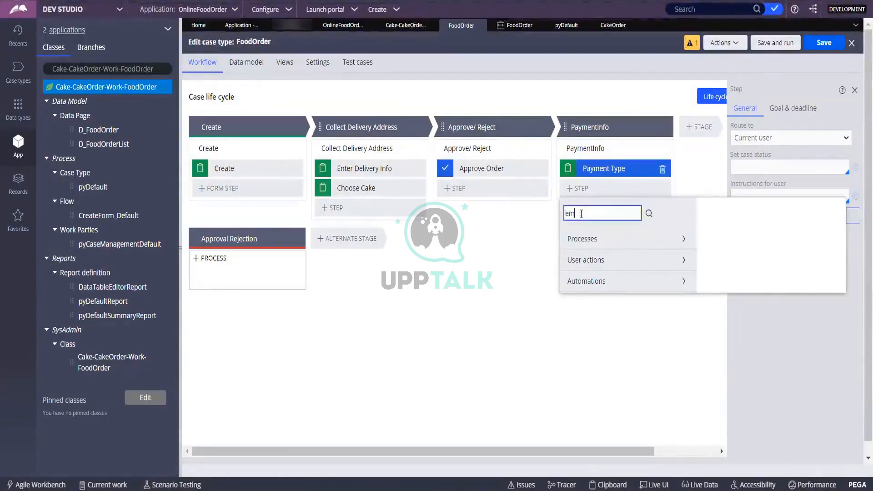
{"action": "type", "text": "ail"}
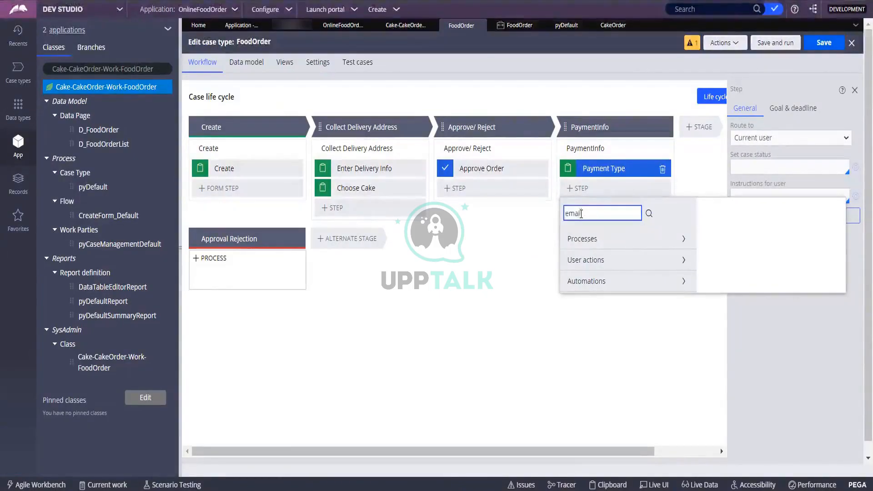
{"action": "left_click", "coordinate": [649, 216]}
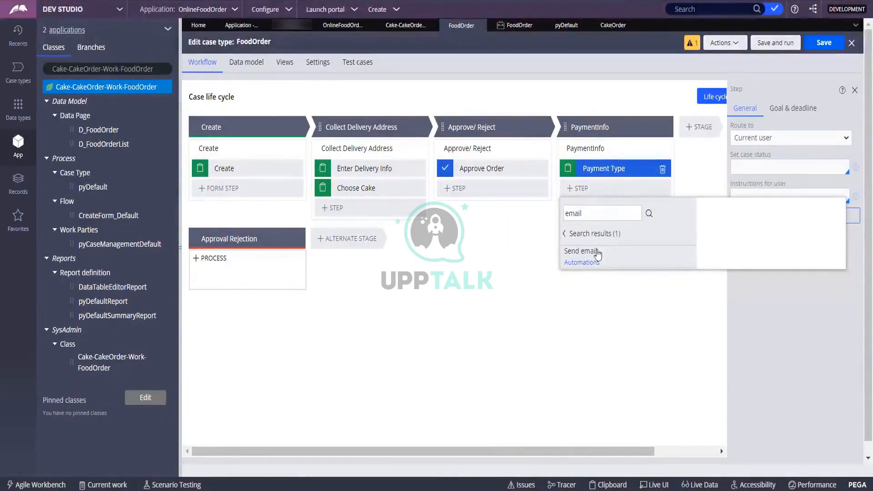
{"action": "left_click", "coordinate": [578, 262]}
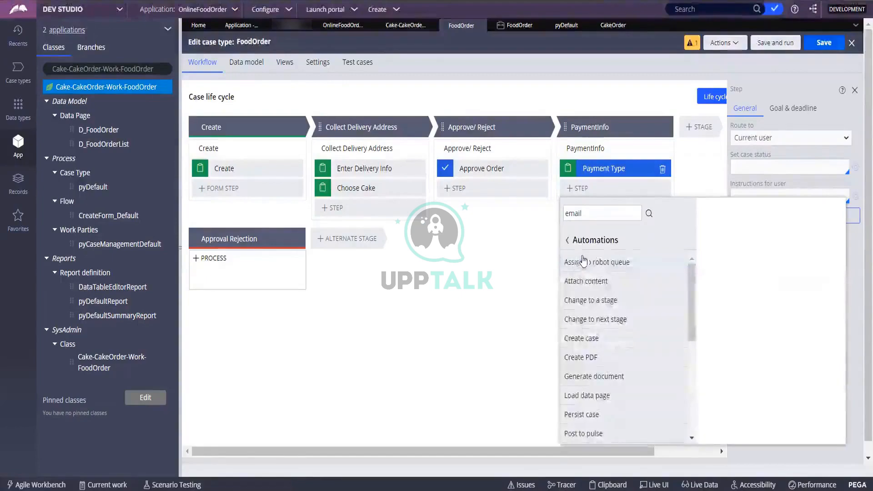
{"action": "left_click", "coordinate": [567, 244]}
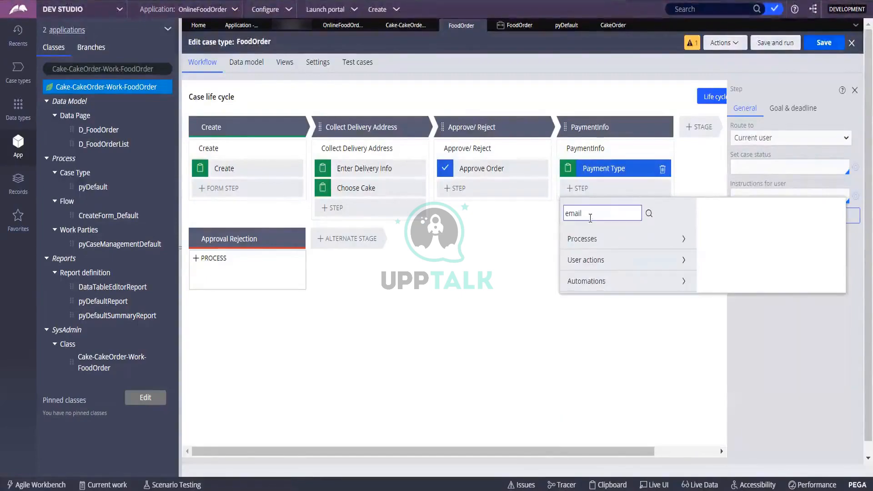
{"action": "left_click", "coordinate": [636, 213]}
{"action": "left_click", "coordinate": [649, 214]}
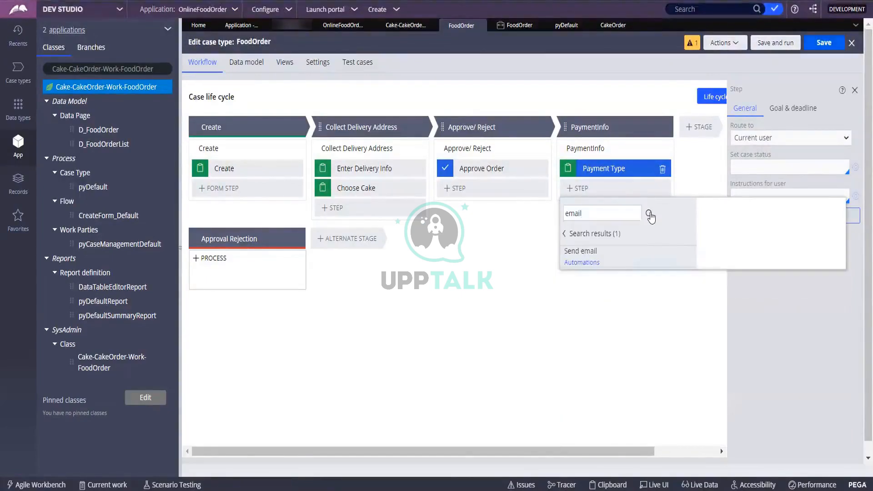
{"action": "left_click", "coordinate": [582, 255]}
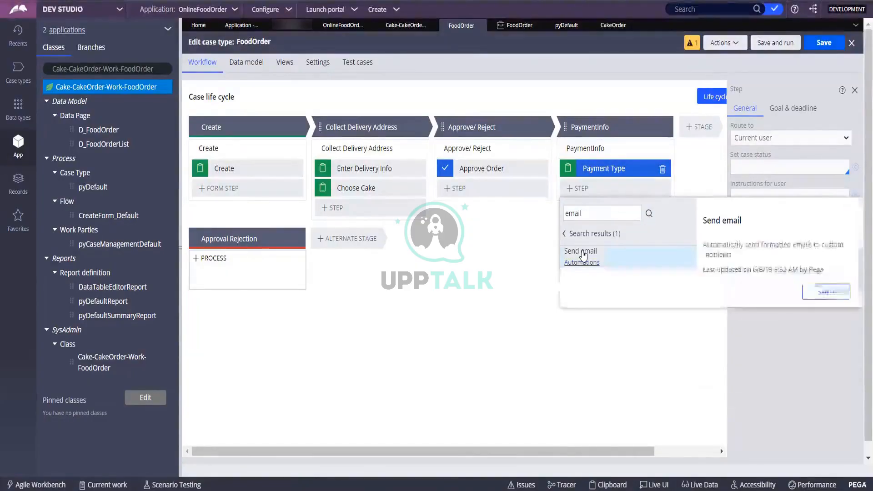
{"action": "left_click", "coordinate": [819, 291]}
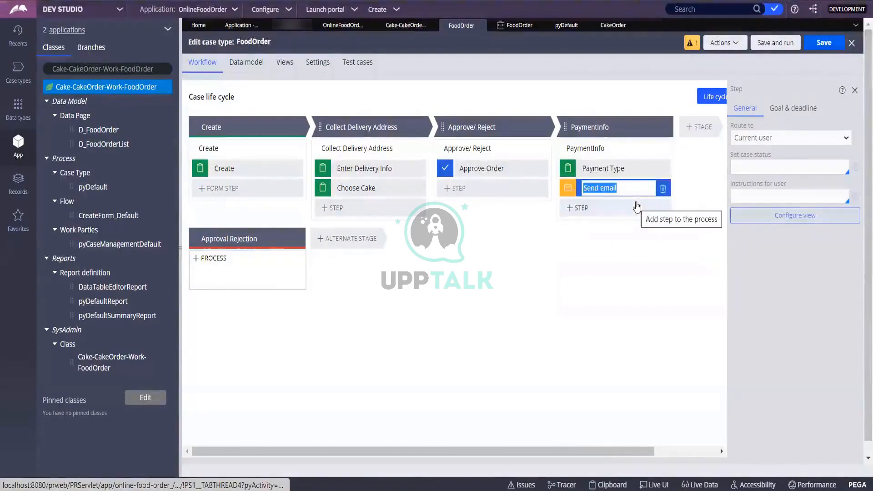
{"action": "left_click", "coordinate": [611, 231]}
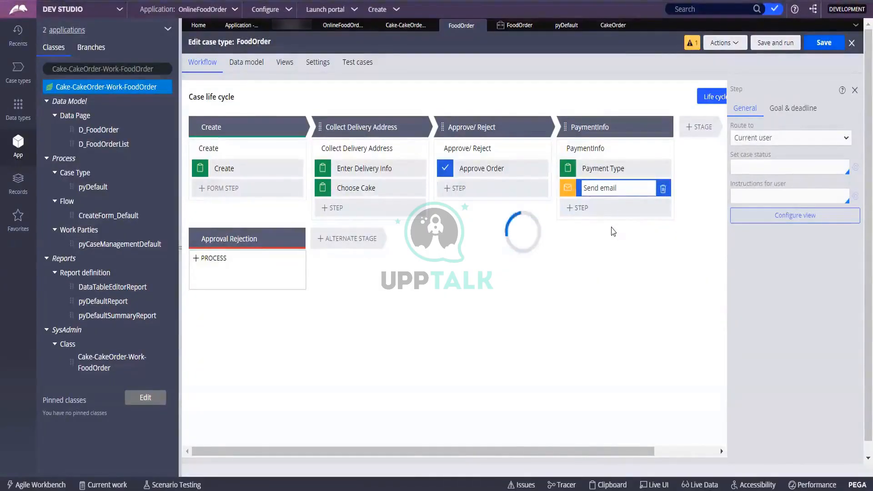
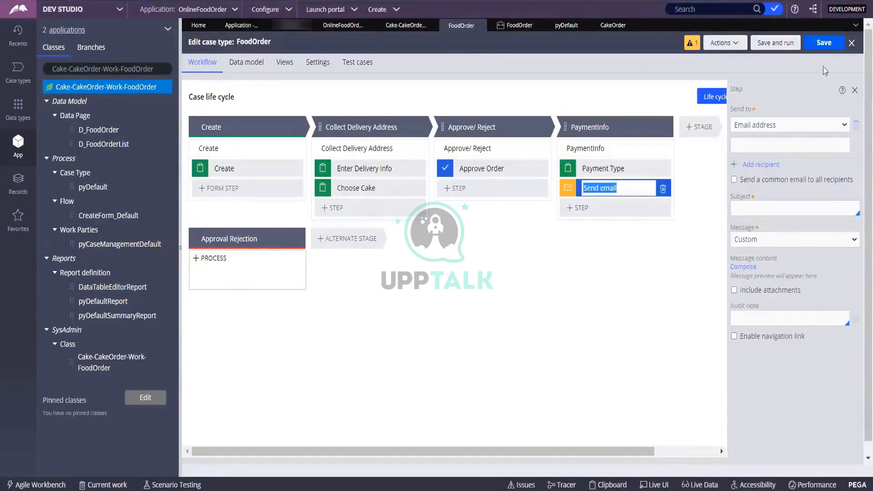
Step: Attempt to save the FoodOrder case type after adding the Send email step
{"action": "left_click", "coordinate": [815, 45]}
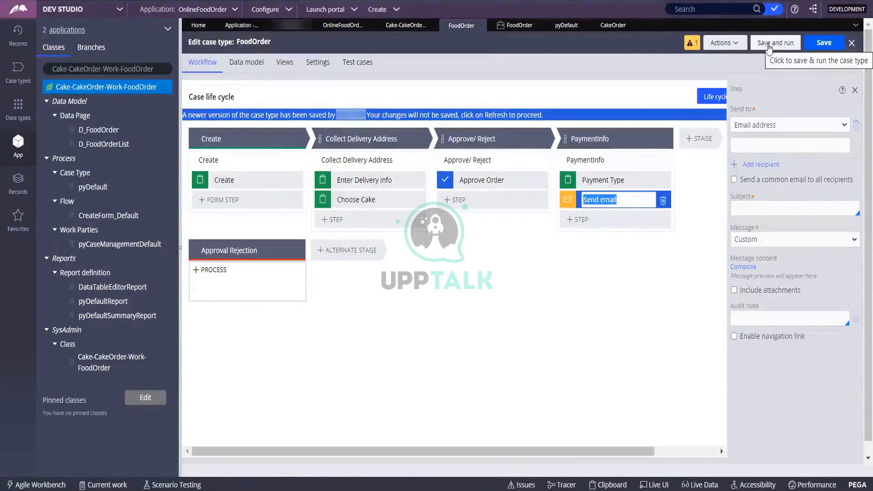
Step: Retry the save, refresh FoodOrder to its latest version, and review then close the draft process warnings
{"action": "left_click", "coordinate": [277, 113]}
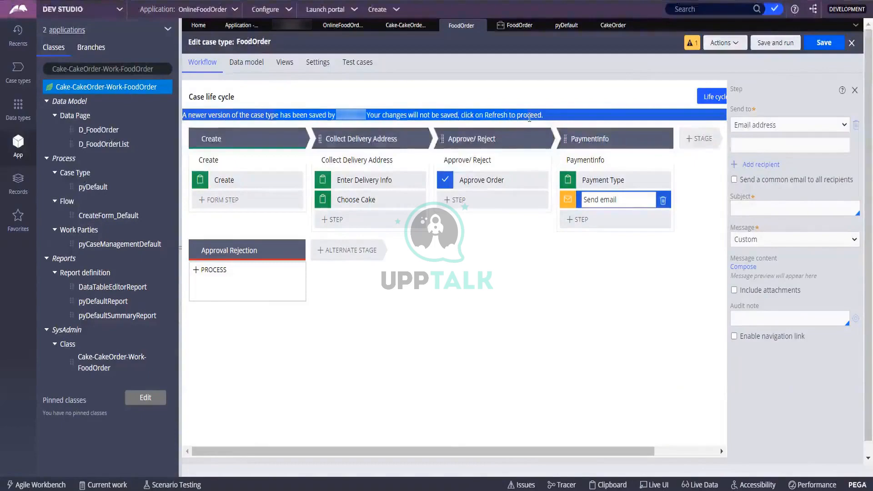
{"action": "left_click", "coordinate": [823, 42]}
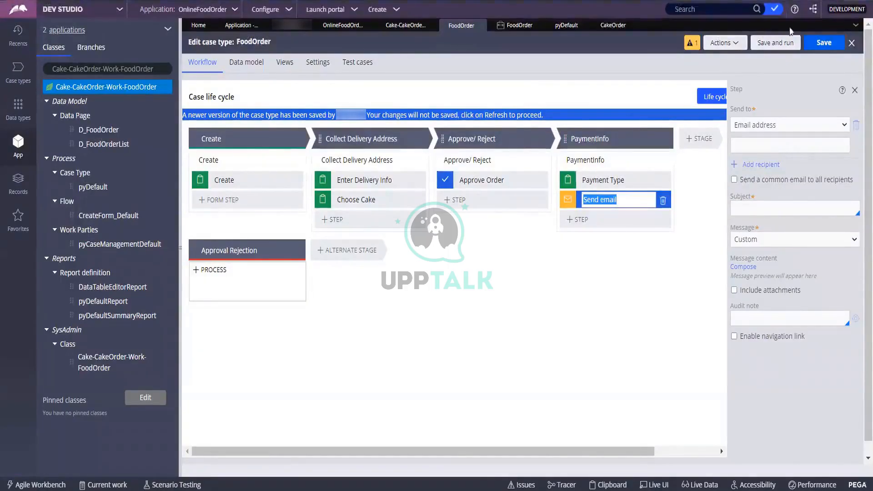
{"action": "left_click", "coordinate": [736, 45]}
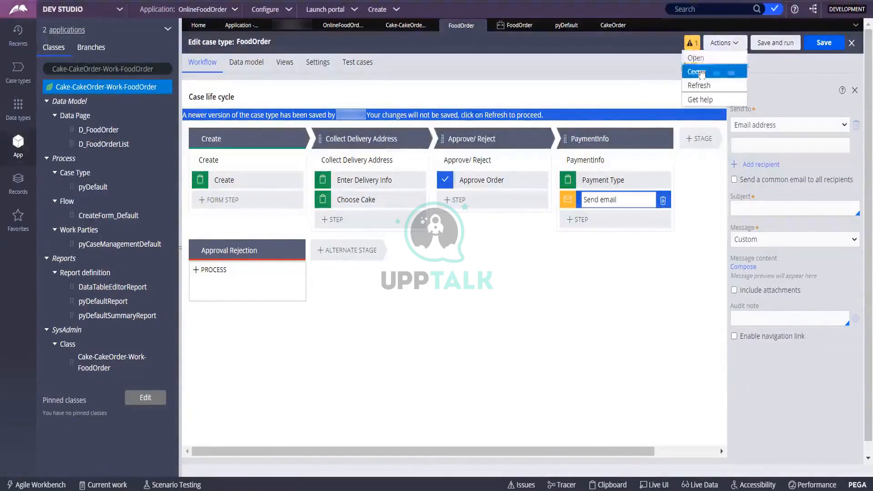
{"action": "left_click", "coordinate": [699, 86]}
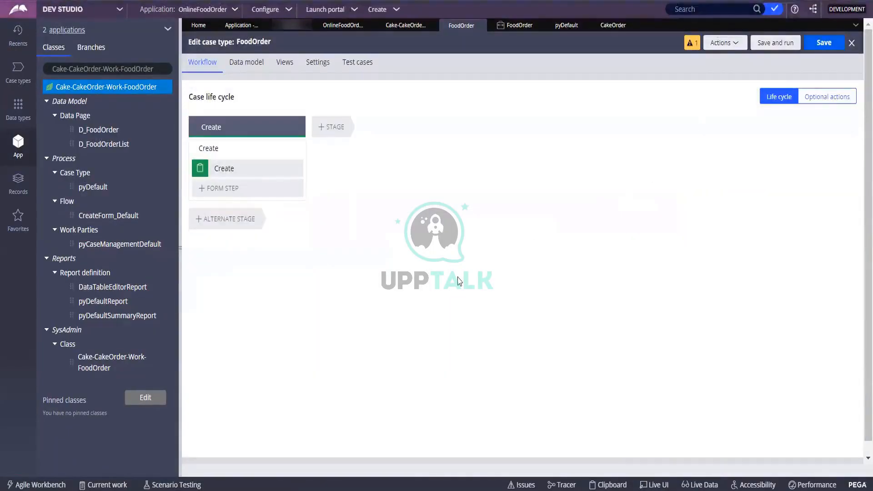
{"action": "left_click", "coordinate": [690, 44]}
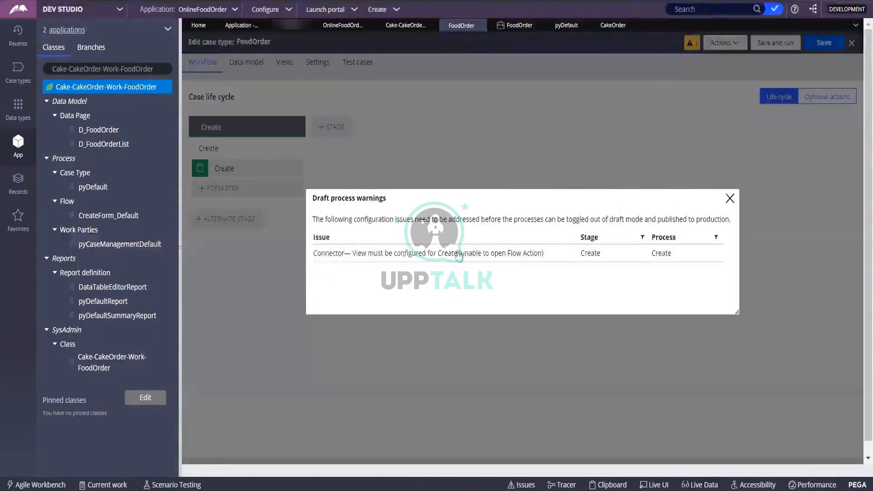
{"action": "left_click", "coordinate": [730, 198]}
Step: Add a CollectUserInfo stage with a Collect information step named CollectDeliveryInfo
{"action": "left_click", "coordinate": [328, 128]}
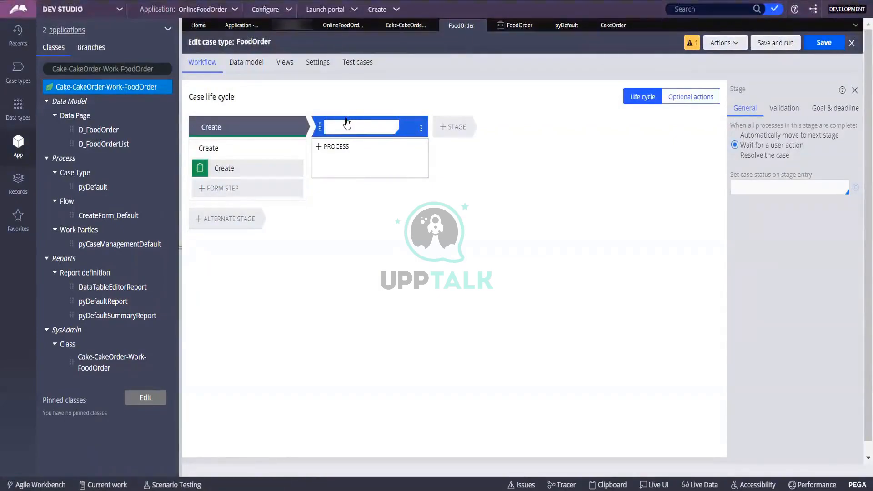
{"action": "type", "text": "s"}
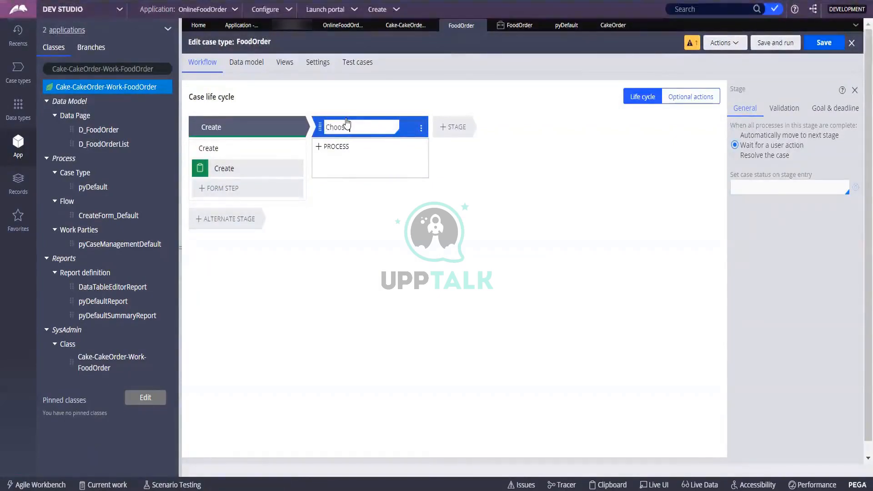
{"action": "key", "text": "BackSpace"}
{"action": "key", "text": "BackSpace"}
{"action": "key", "text": "BackSpace"}
{"action": "key", "text": "BackSpace"}
{"action": "key", "text": "BackSpace"}
{"action": "type", "text": "CollectUserInfo"}
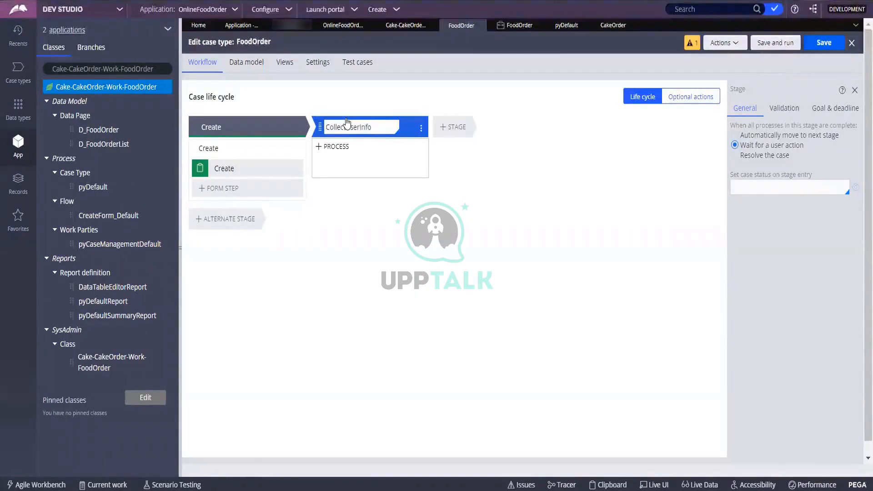
{"action": "double_click", "coordinate": [347, 123]}
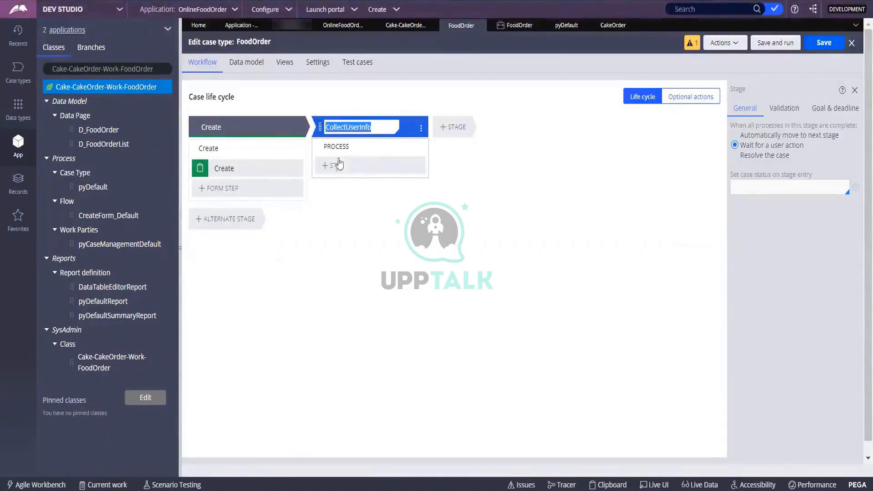
{"action": "left_click", "coordinate": [335, 165]}
{"action": "left_click", "coordinate": [337, 205]}
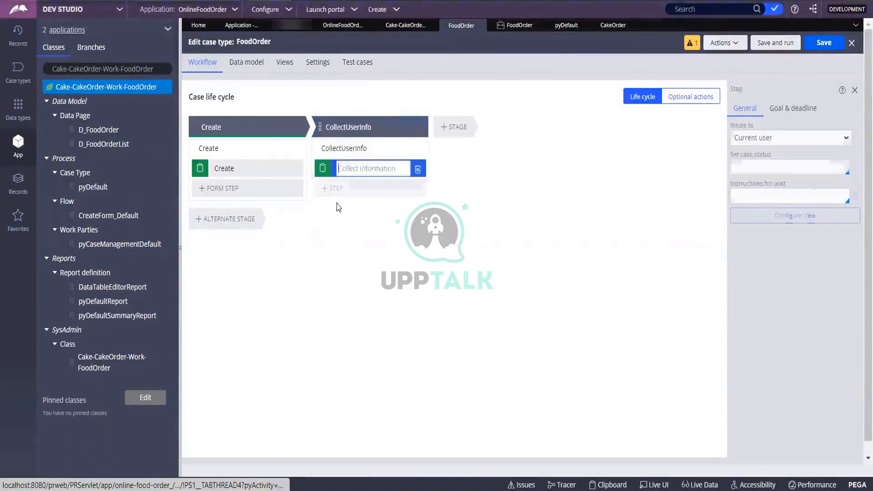
{"action": "type", "text": "Colle"}
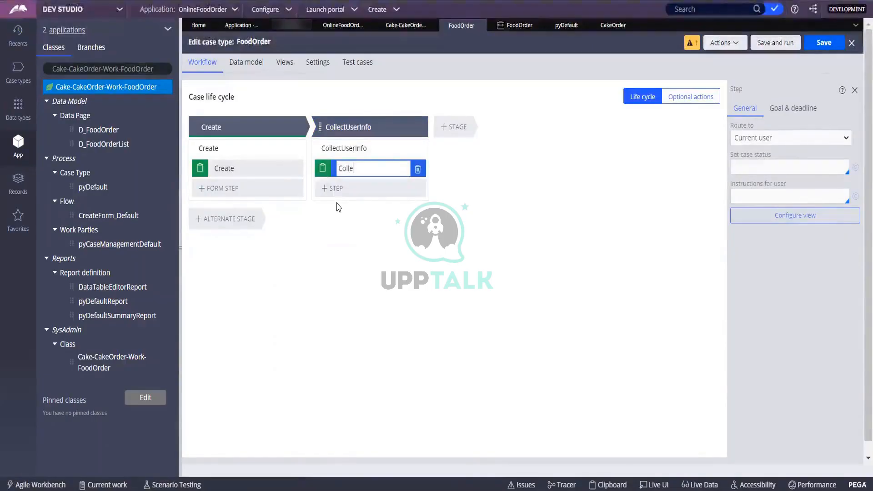
{"action": "type", "text": "ctDeliveryInfo"}
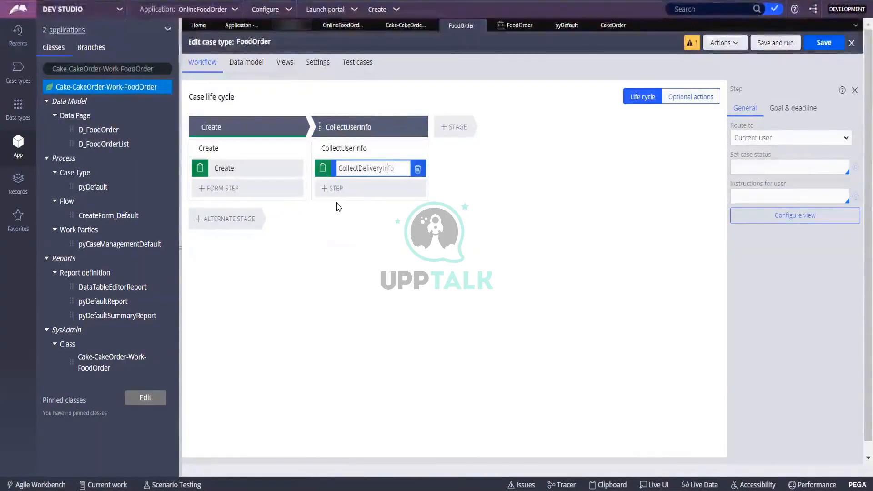
Step: Add a second Collect information step, CollectCakeInfo, plus a new third stage
{"action": "left_click", "coordinate": [462, 131]}
{"action": "type", "text": "C"}
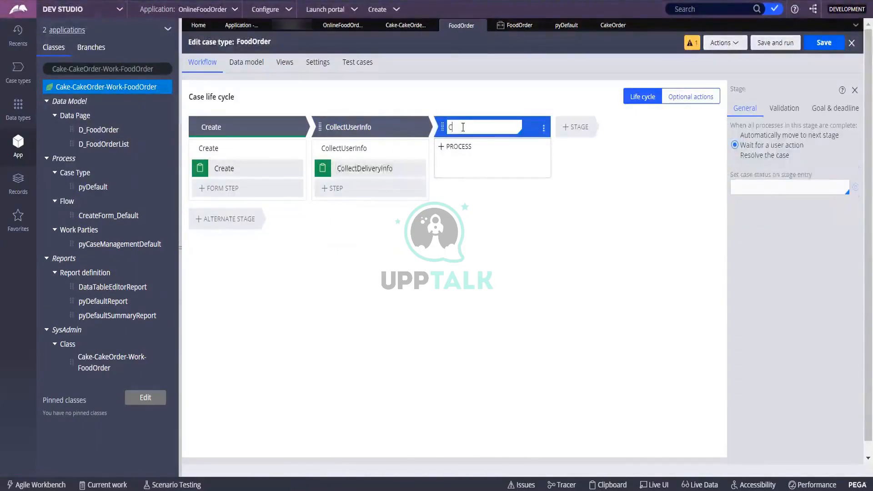
{"action": "key", "text": "BackSpace"}
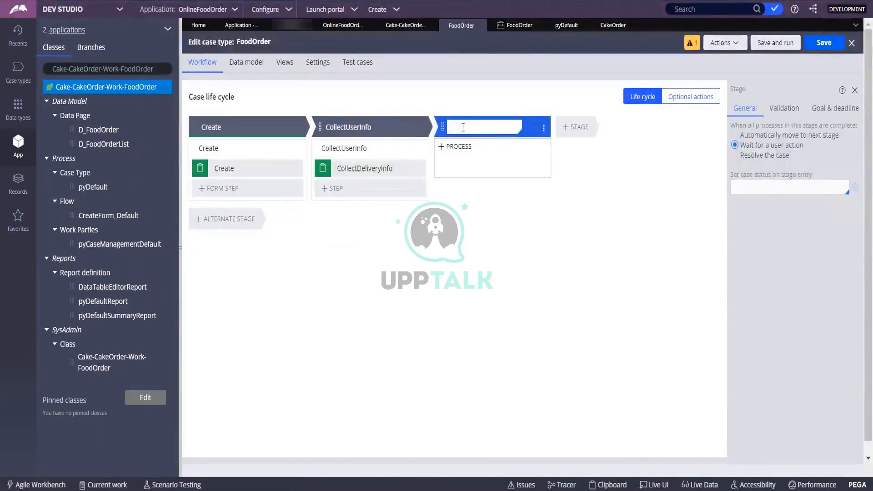
{"action": "left_click", "coordinate": [341, 196]}
{"action": "left_click", "coordinate": [331, 220]}
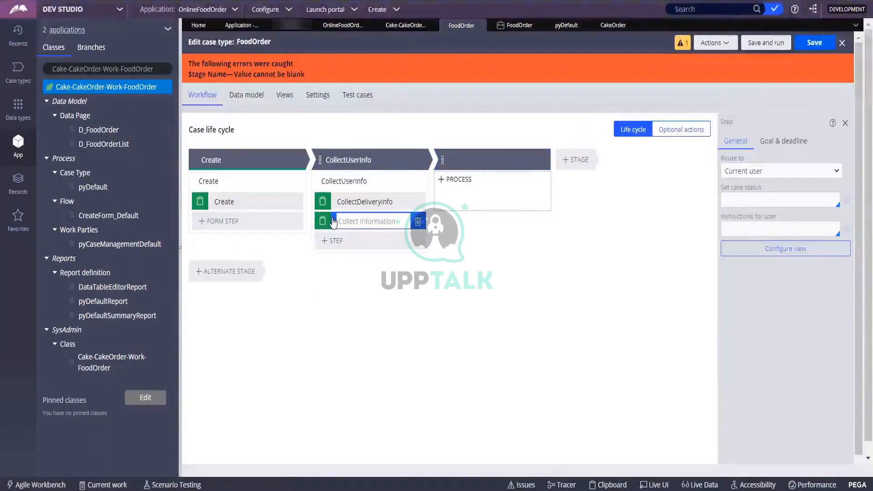
{"action": "type", "text": "Collect"}
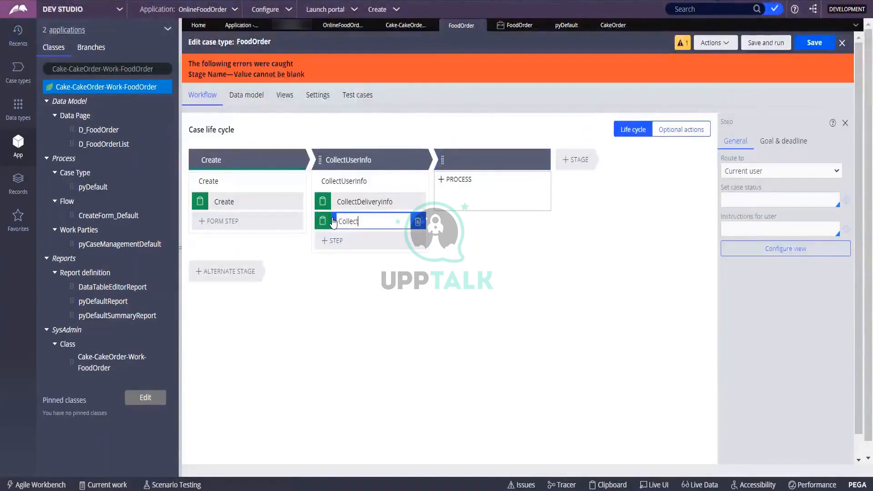
{"action": "type", "text": "CakeInfo"}
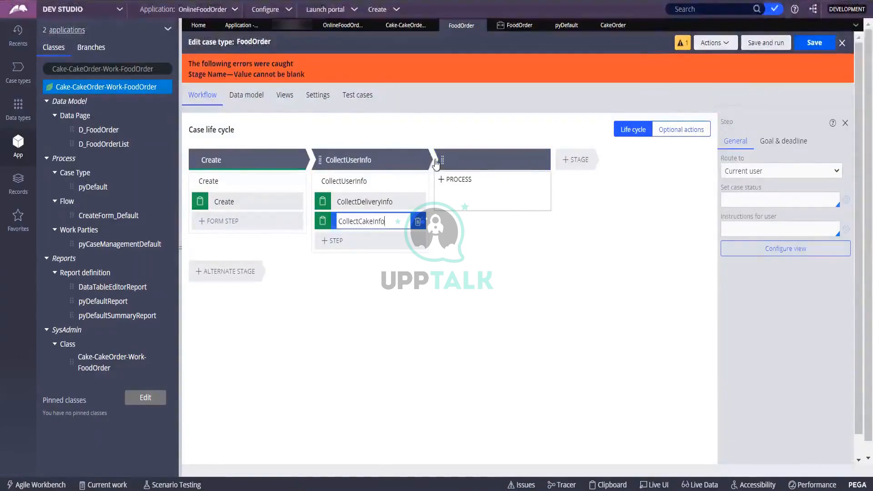
{"action": "left_click", "coordinate": [486, 159]}
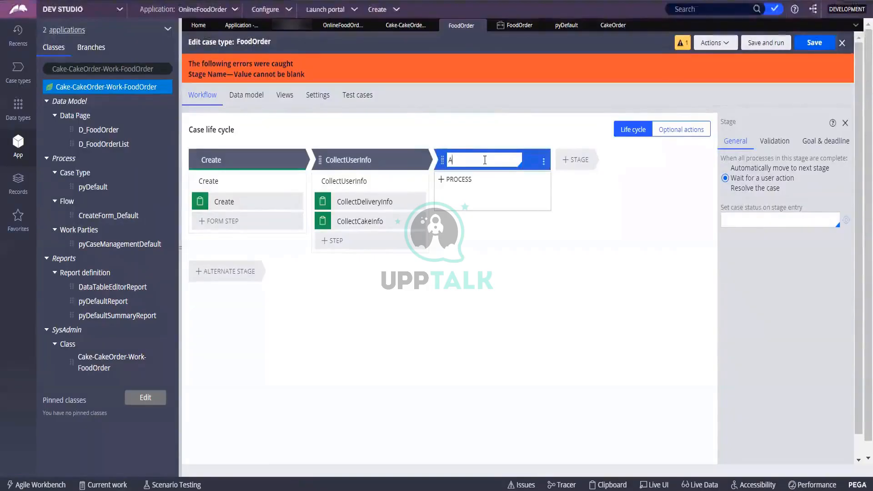
Step: Name the third stage ApproveReject with an approval step named Approve, then add a fourth stage
{"action": "type", "text": "ApproveReject"}
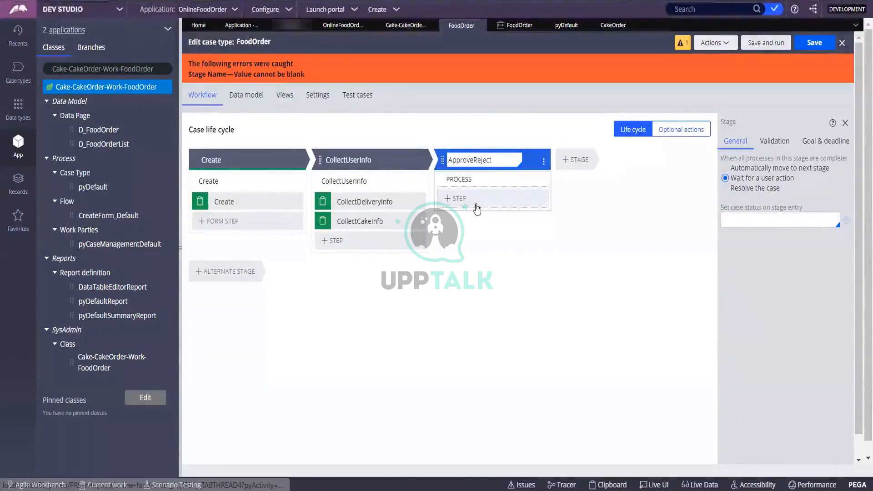
{"action": "left_click", "coordinate": [476, 208]}
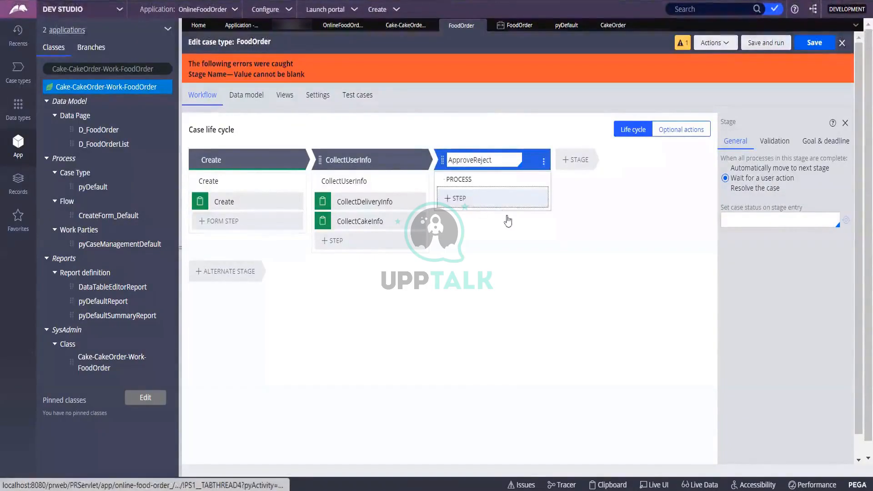
{"action": "left_click", "coordinate": [504, 235]}
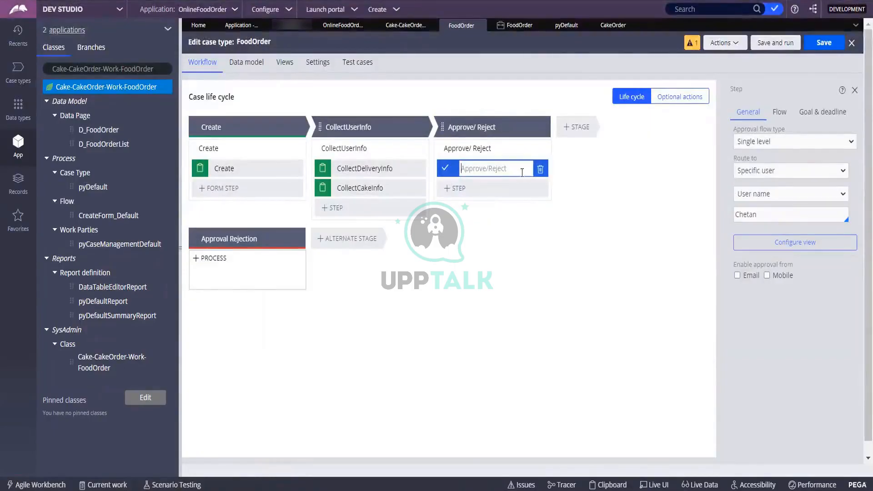
{"action": "type", "text": "Approve"}
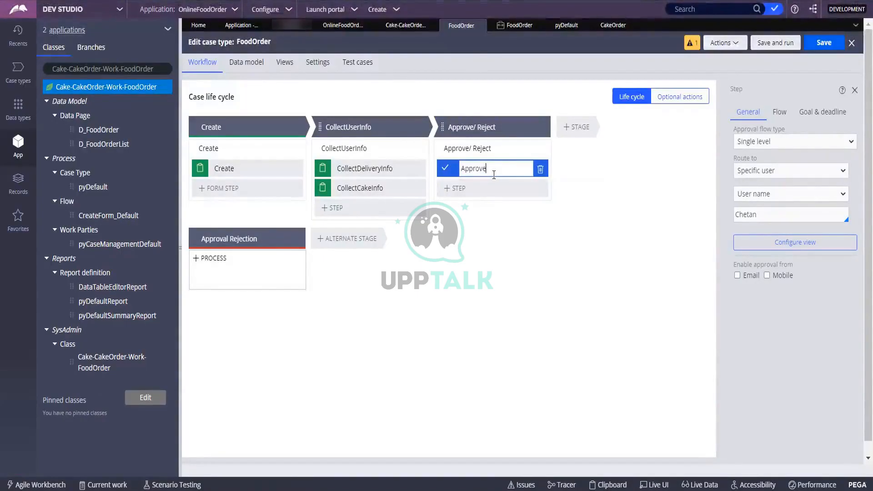
{"action": "left_click", "coordinate": [572, 190]}
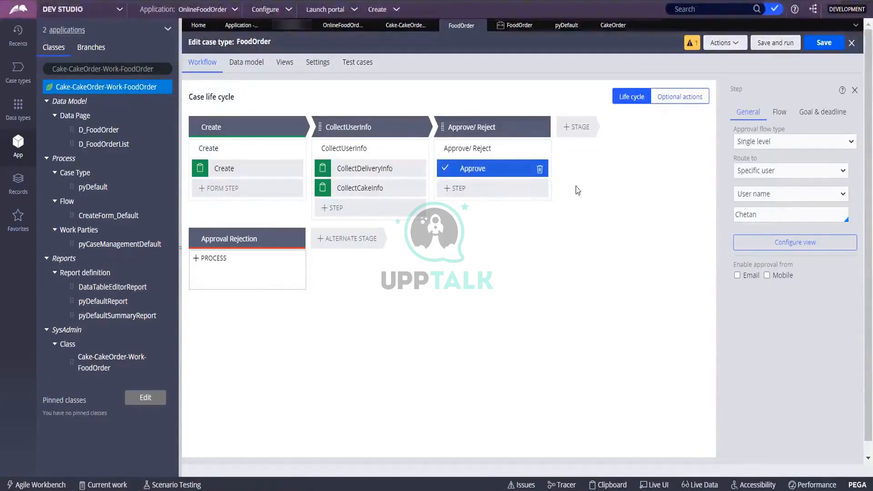
{"action": "left_click", "coordinate": [590, 127]}
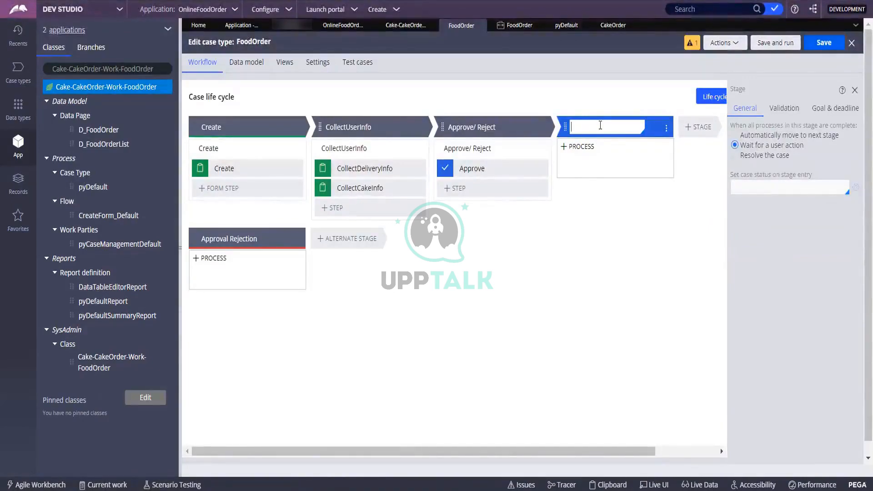
Step: Name the fourth stage CollectPaymentInfo and give it a Collect information step named PaymentInfo
{"action": "type", "text": "Collect"}
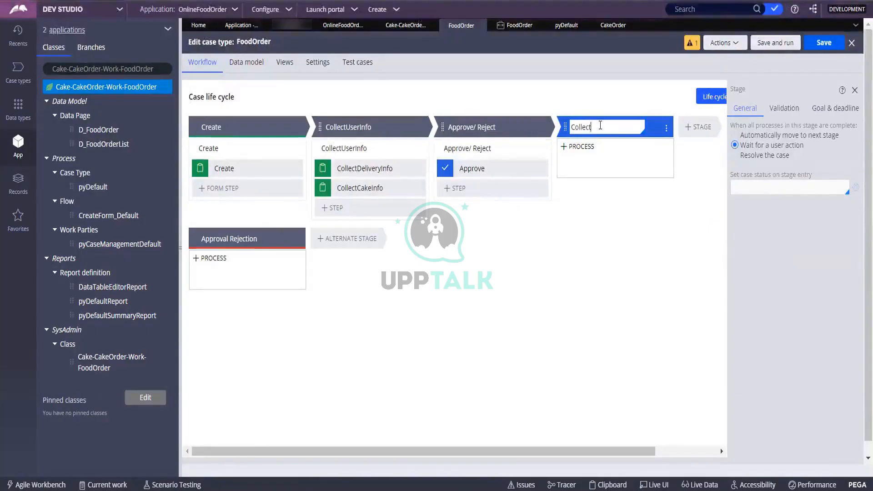
{"action": "type", "text": "Payment"}
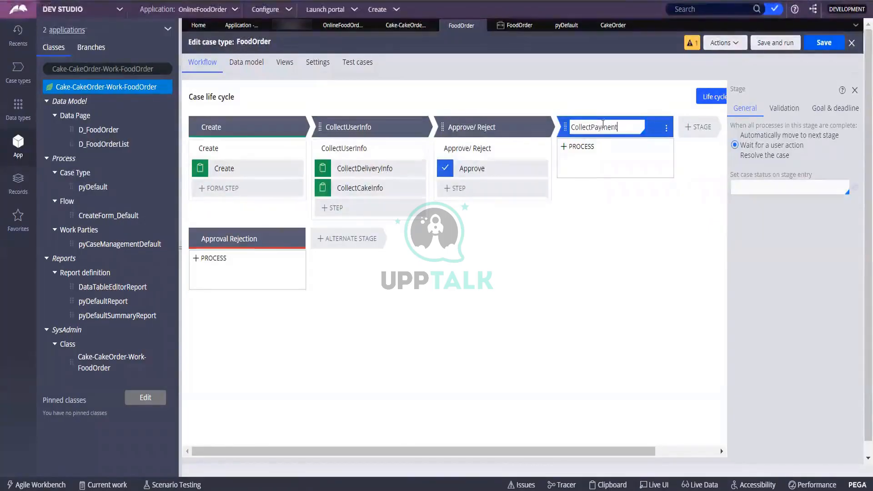
{"action": "left_click", "coordinate": [578, 147]}
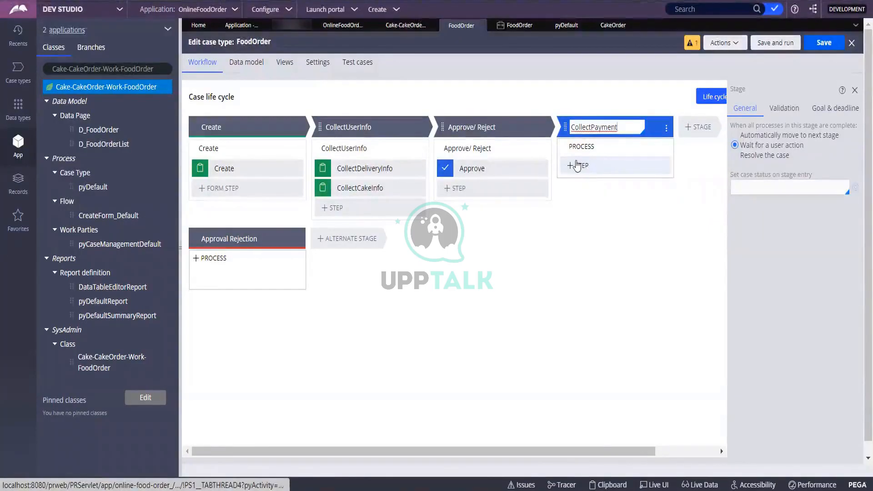
{"action": "type", "text": "Info"}
{"action": "left_click", "coordinate": [577, 165]}
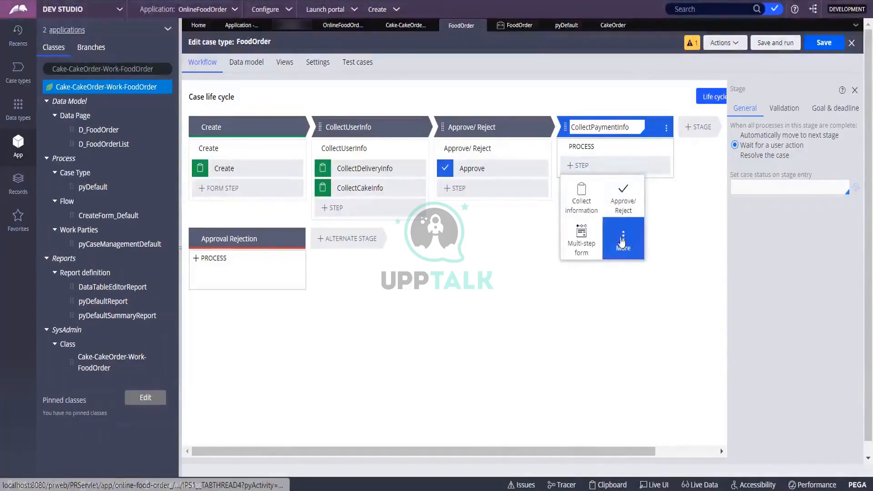
{"action": "left_click", "coordinate": [582, 196]}
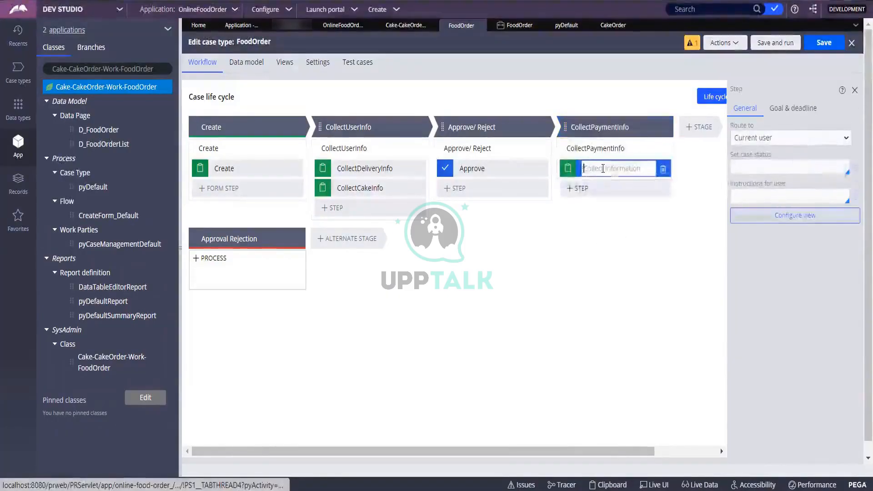
{"action": "type", "text": "Pa"}
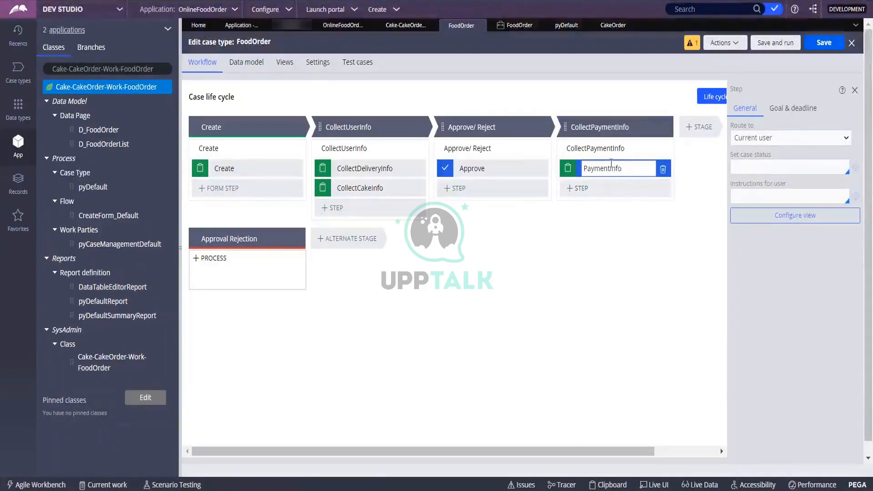
{"action": "type", "text": "ymentInfo"}
{"action": "left_click", "coordinate": [611, 188]}
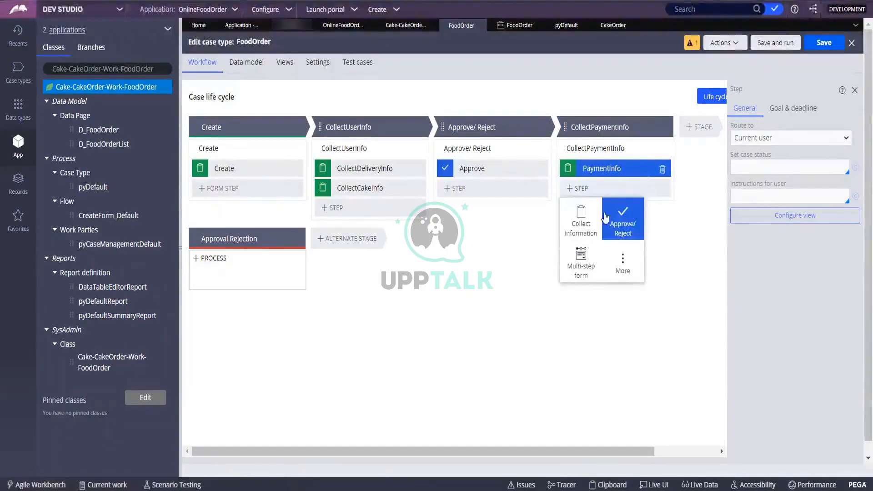
Step: Search the step types for 'email' and add a Send email step after PaymentInfo
{"action": "left_click", "coordinate": [622, 263]}
{"action": "left_click", "coordinate": [589, 213]}
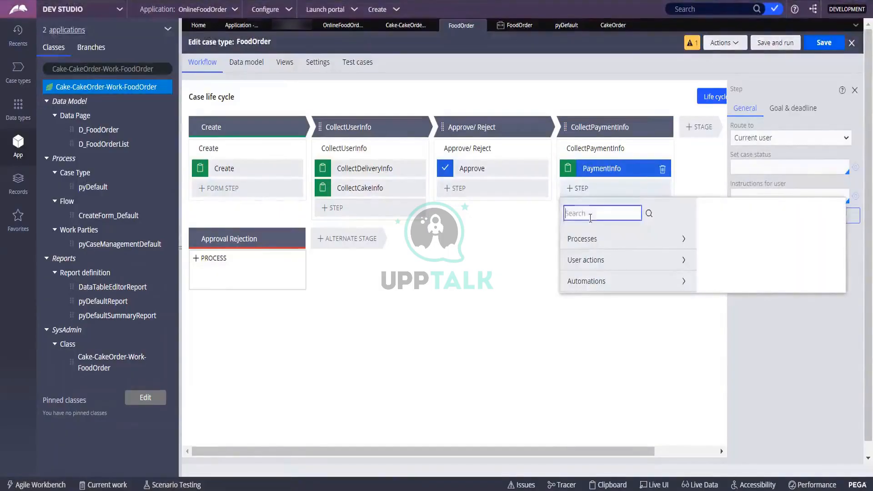
{"action": "type", "text": "email"}
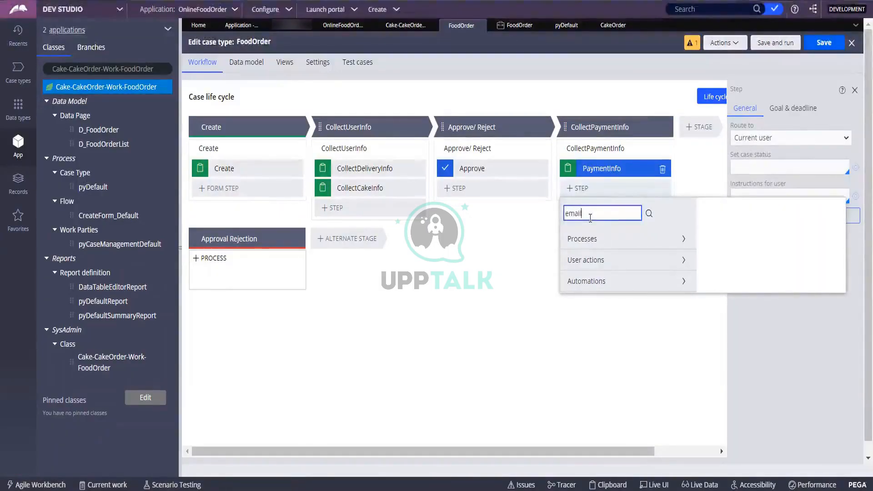
{"action": "left_click", "coordinate": [649, 214]}
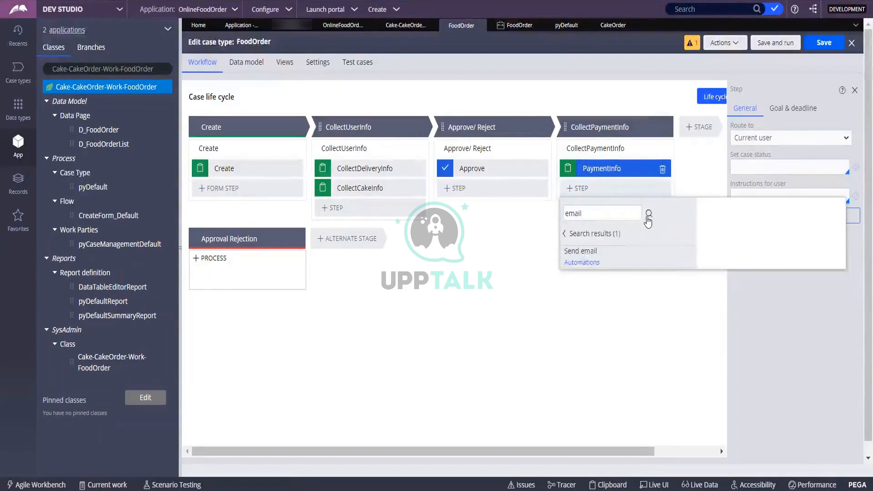
{"action": "left_click", "coordinate": [578, 253]}
{"action": "left_click", "coordinate": [813, 293]}
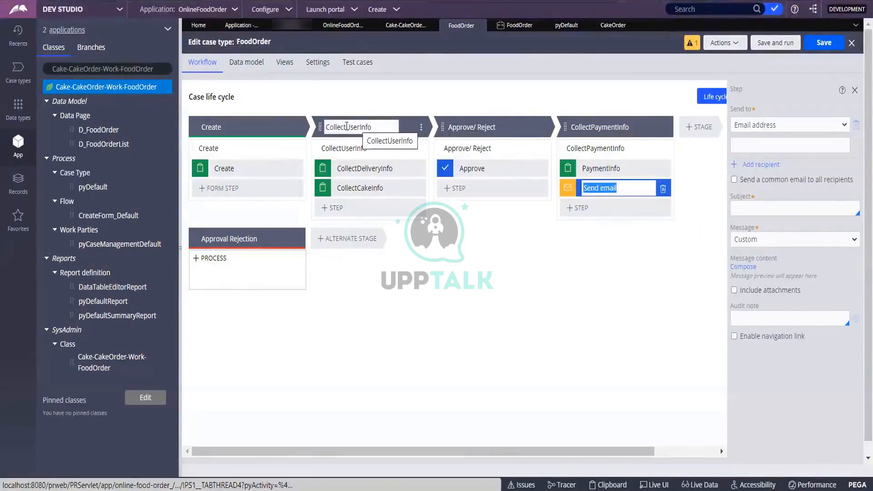
Step: Select the CollectUserInfo stage name and open the Approve/ Reject process for editing
{"action": "left_click", "coordinate": [349, 127]}
{"action": "double_click", "coordinate": [343, 127]}
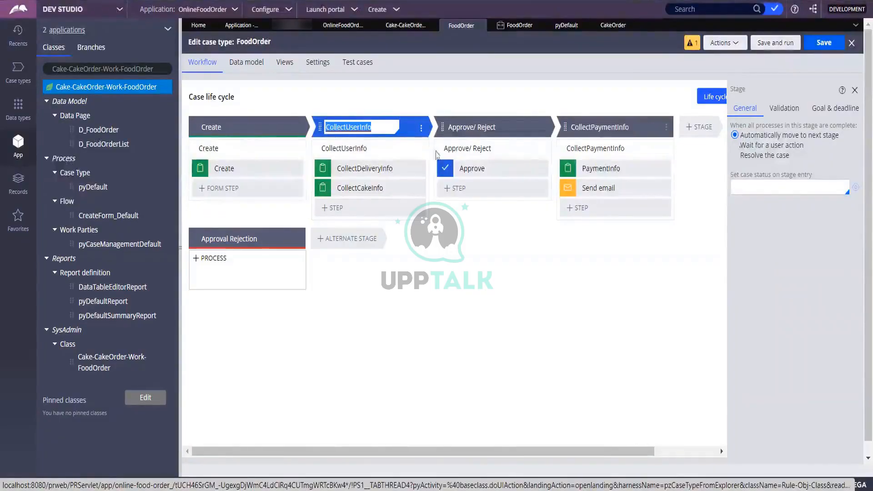
{"action": "left_click", "coordinate": [469, 146]}
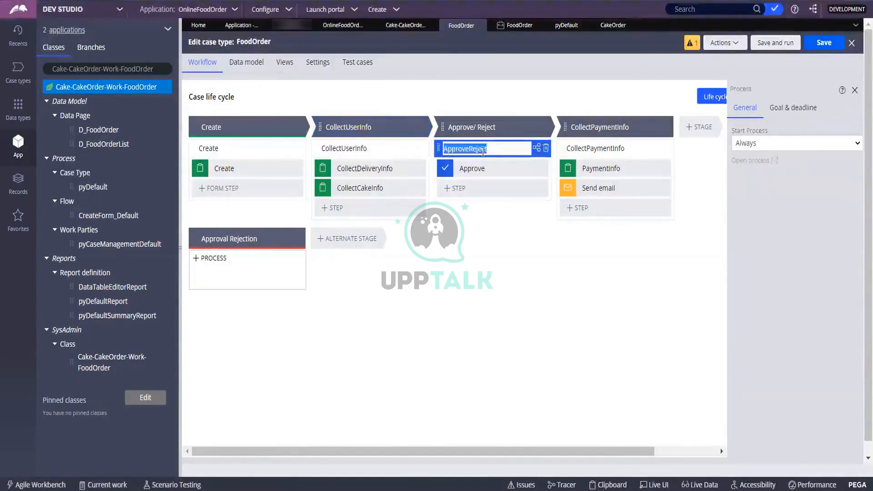
Step: Edit the Approve/ Reject process and stage names to ApproveReject, then save FoodOrder
{"action": "left_click", "coordinate": [480, 150]}
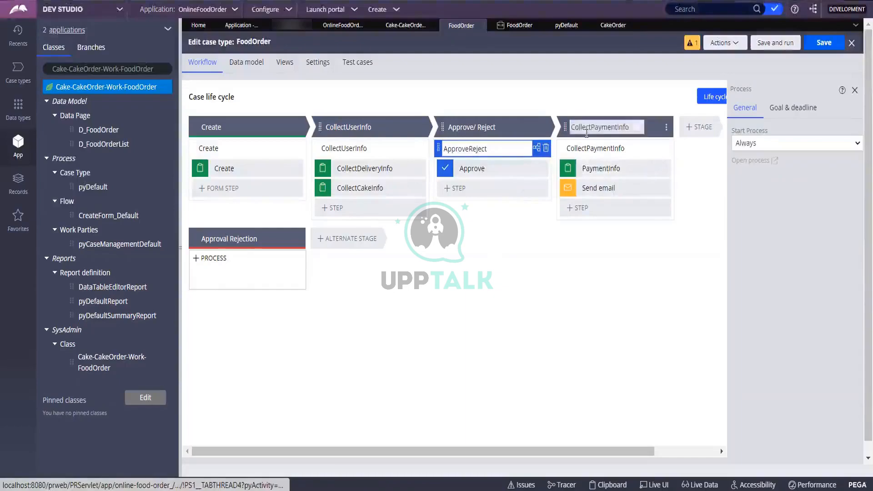
{"action": "left_click", "coordinate": [469, 128]}
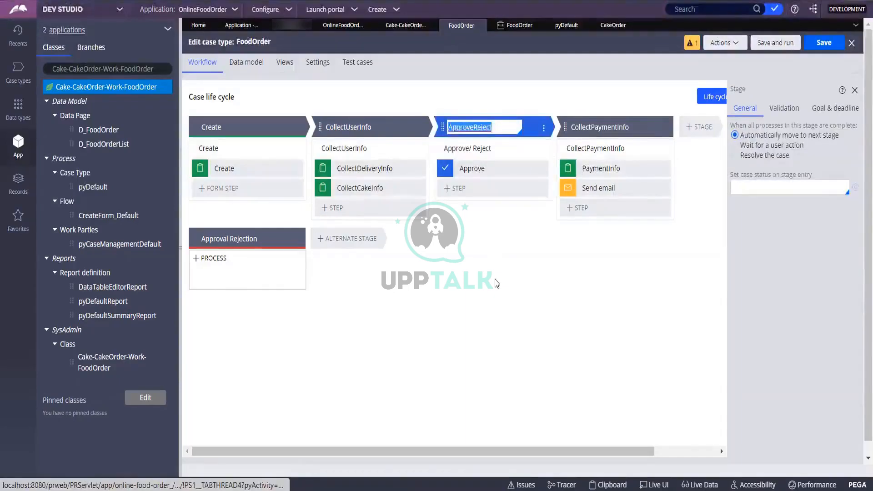
{"action": "left_click", "coordinate": [821, 44]}
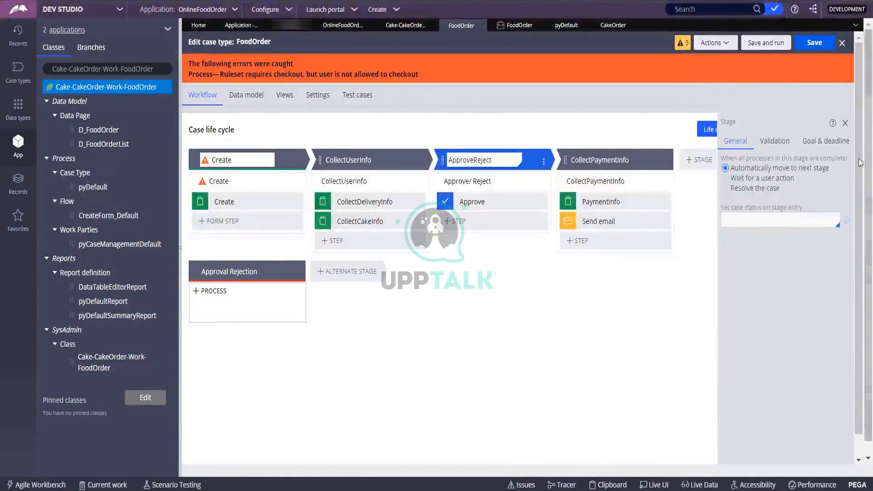
Step: Close the stage properties and delete the Create process from the Create stage
{"action": "left_click", "coordinate": [844, 124]}
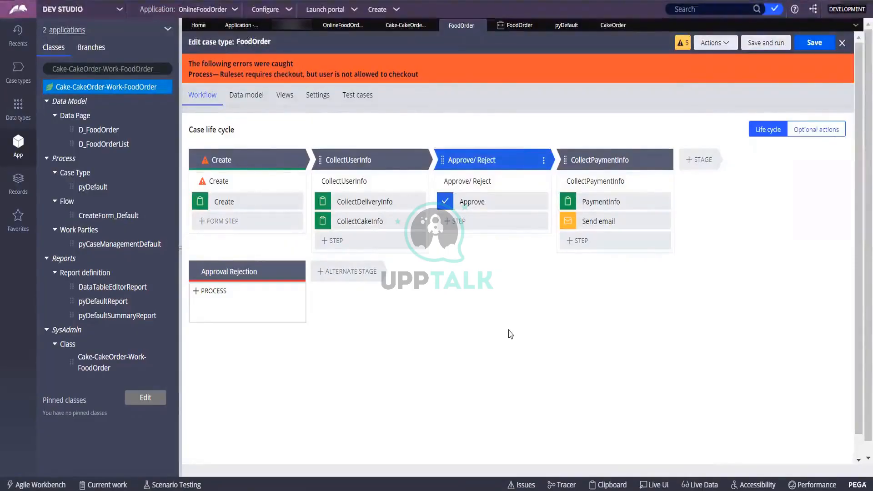
{"action": "left_click", "coordinate": [216, 181]}
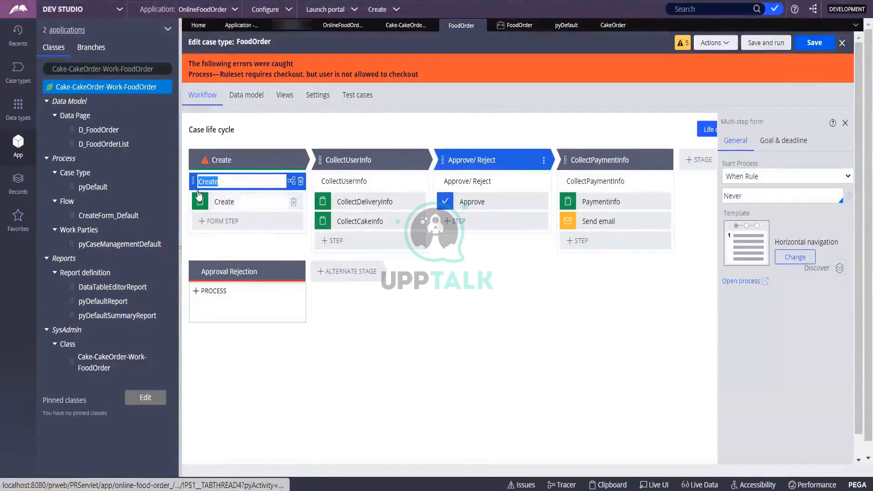
{"action": "left_click", "coordinate": [191, 177]}
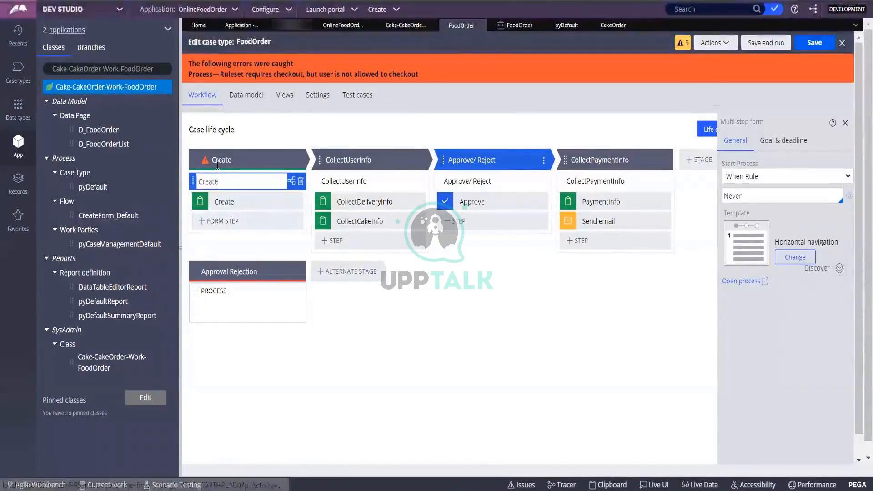
{"action": "left_click", "coordinate": [298, 161]}
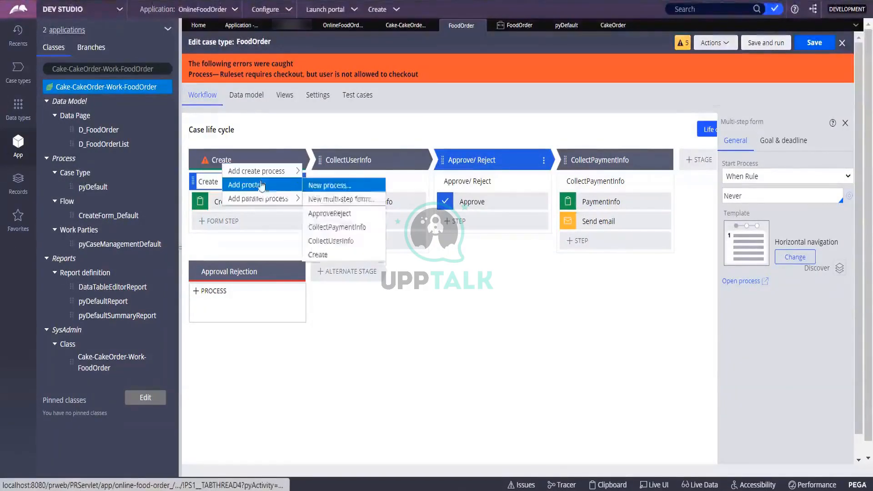
{"action": "mouse_move", "coordinate": [259, 197]}
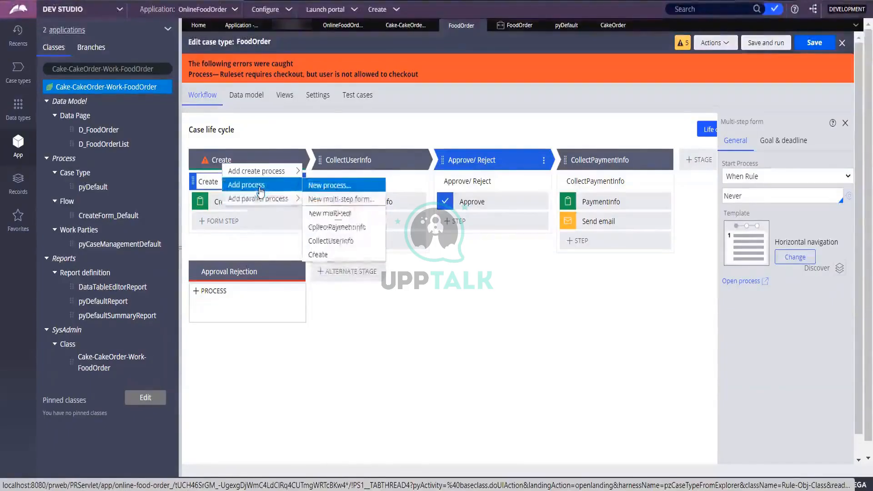
{"action": "mouse_move", "coordinate": [264, 176]}
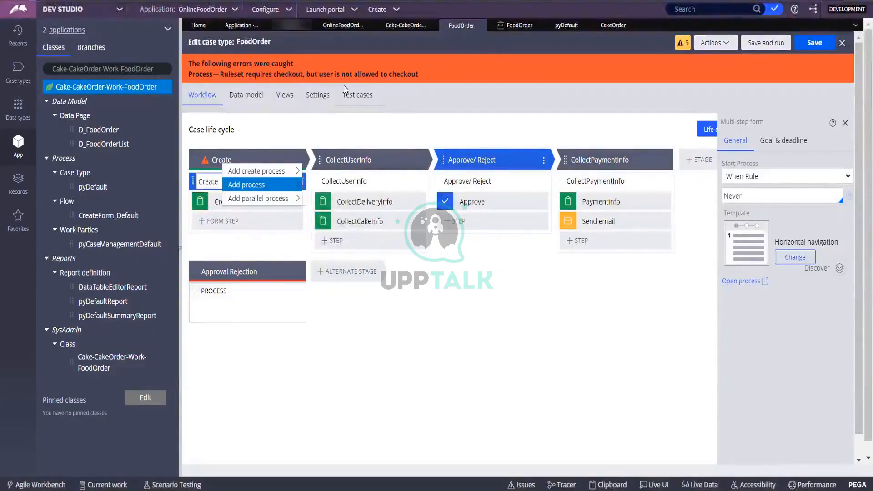
{"action": "left_click", "coordinate": [403, 430]}
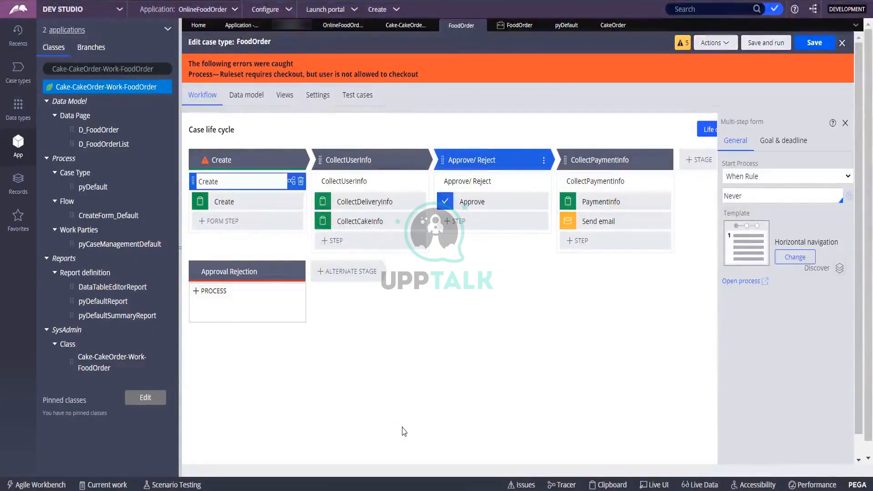
{"action": "left_click", "coordinate": [300, 182]}
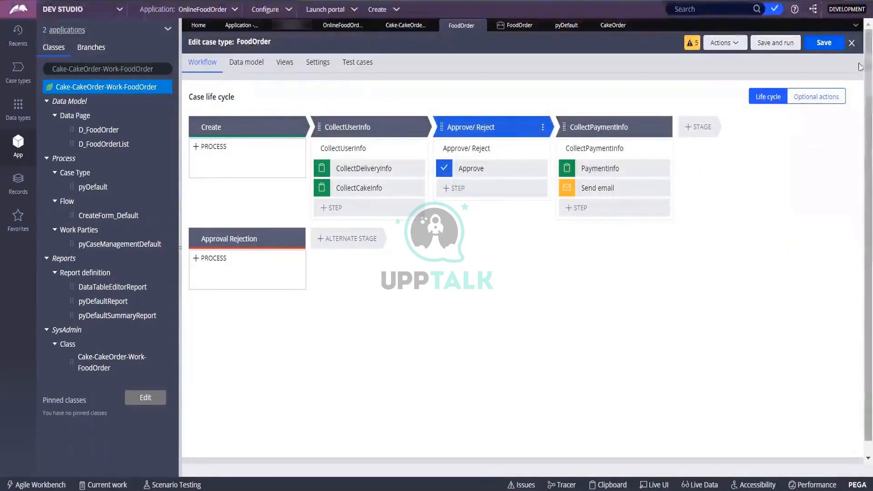
Step: Save FoodOrder again, checking the operator record before returning to the case type
{"action": "left_click", "coordinate": [823, 43]}
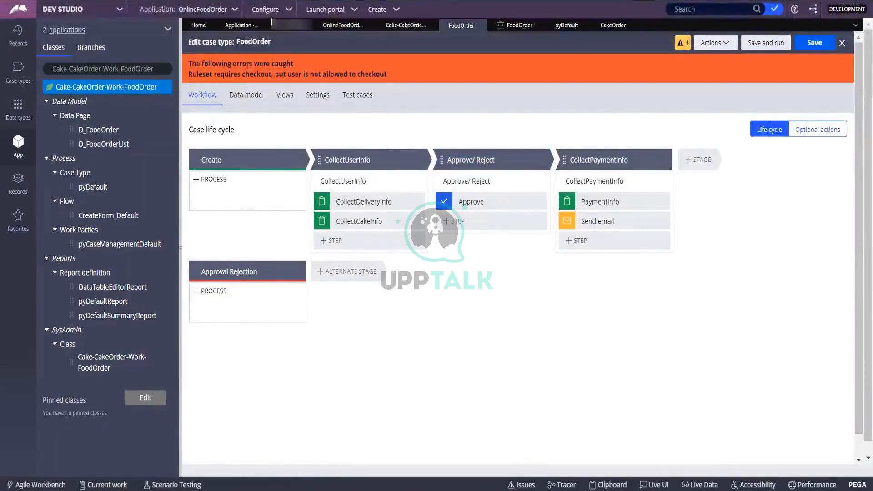
{"action": "left_click", "coordinate": [281, 26]}
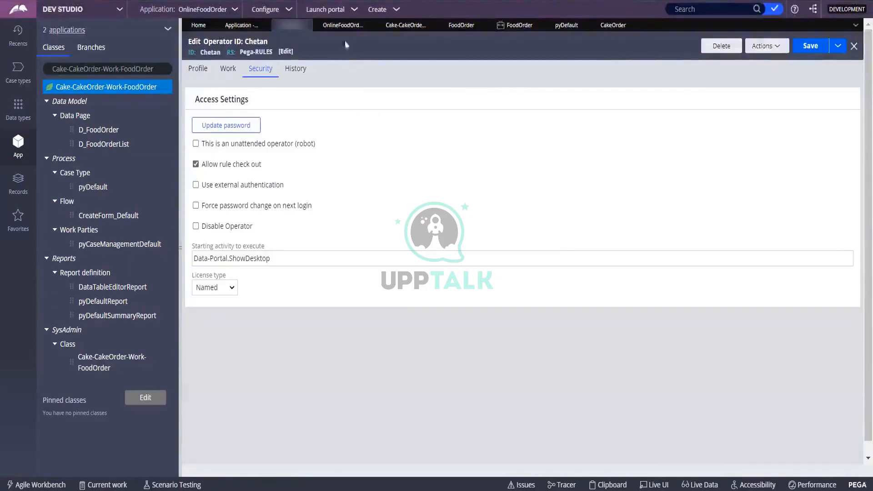
{"action": "left_click", "coordinate": [462, 25]}
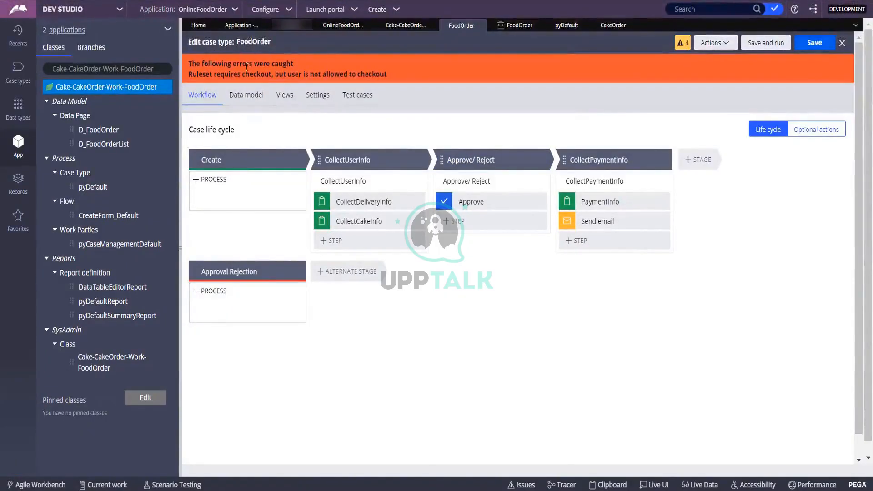
Step: Open the CakeOrder ruleset's versions, save the ruleset, and return to FoodOrder
{"action": "left_click", "coordinate": [210, 26]}
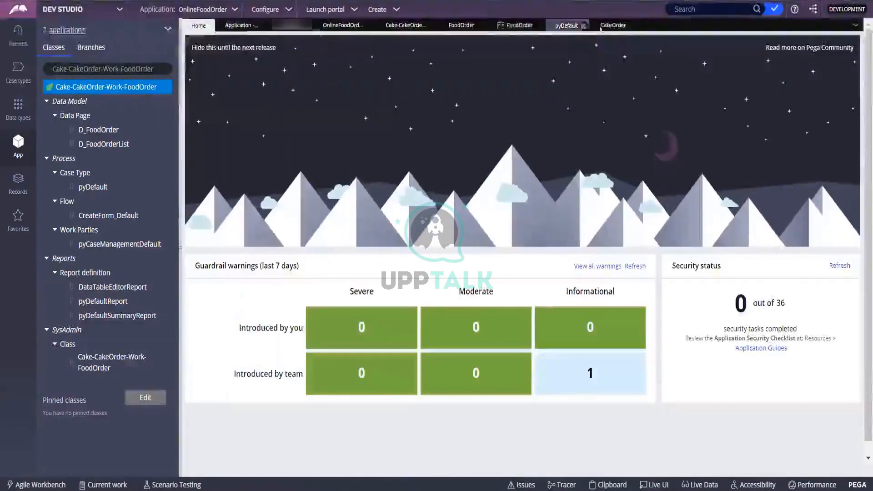
{"action": "left_click", "coordinate": [612, 25]}
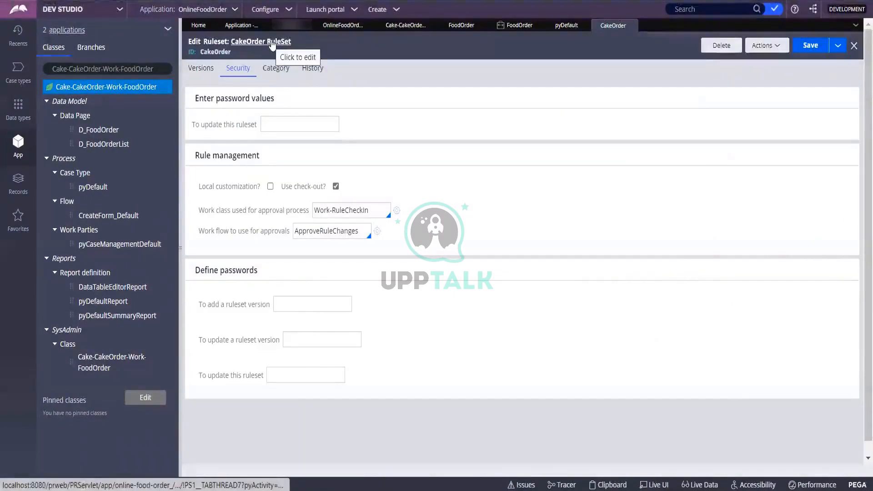
{"action": "left_click", "coordinate": [208, 76]}
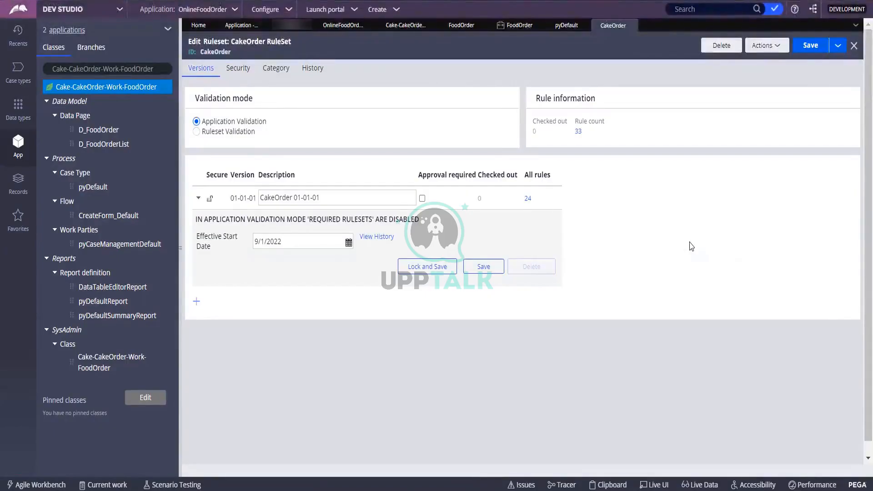
{"action": "left_click", "coordinate": [801, 47]}
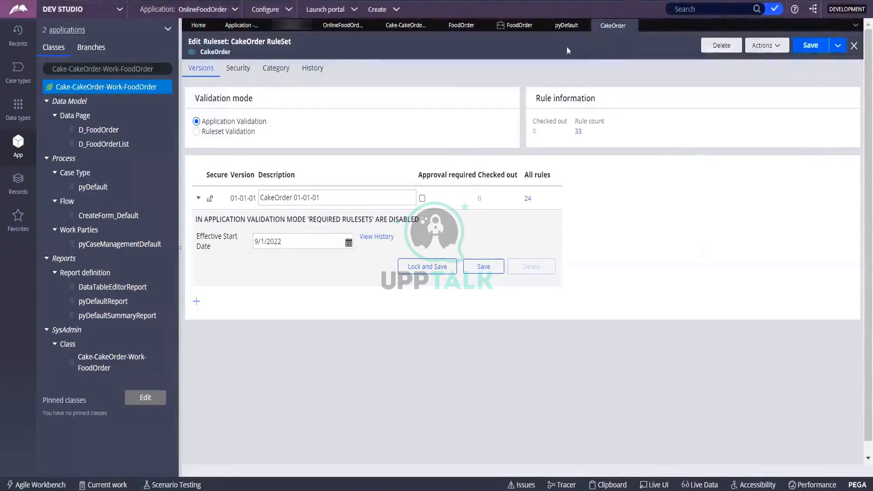
{"action": "left_click", "coordinate": [461, 25]}
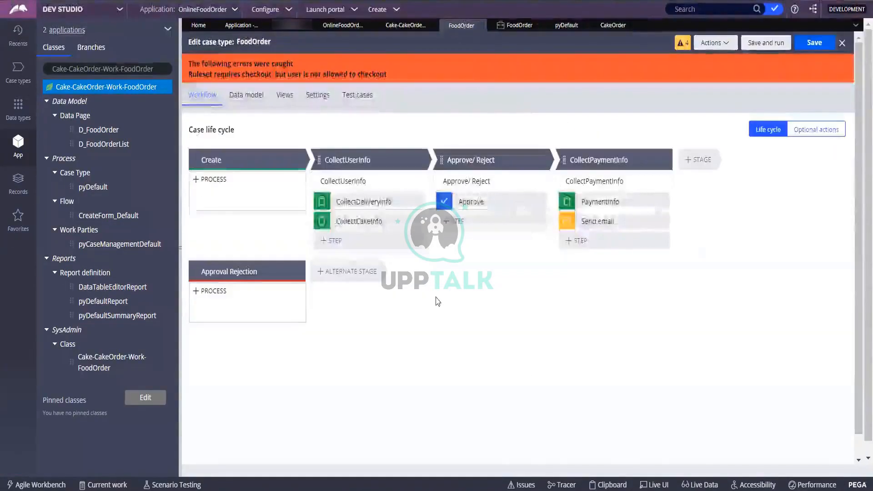
{"action": "left_click", "coordinate": [821, 48]}
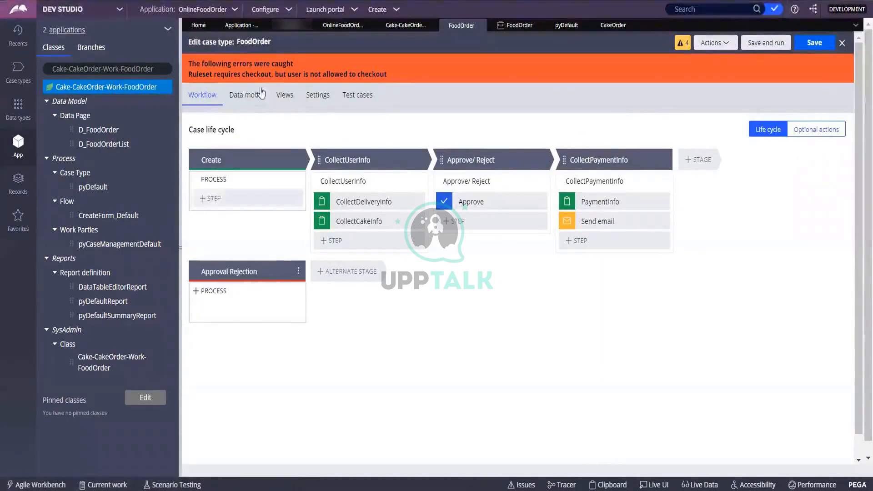
{"action": "left_click", "coordinate": [251, 270]}
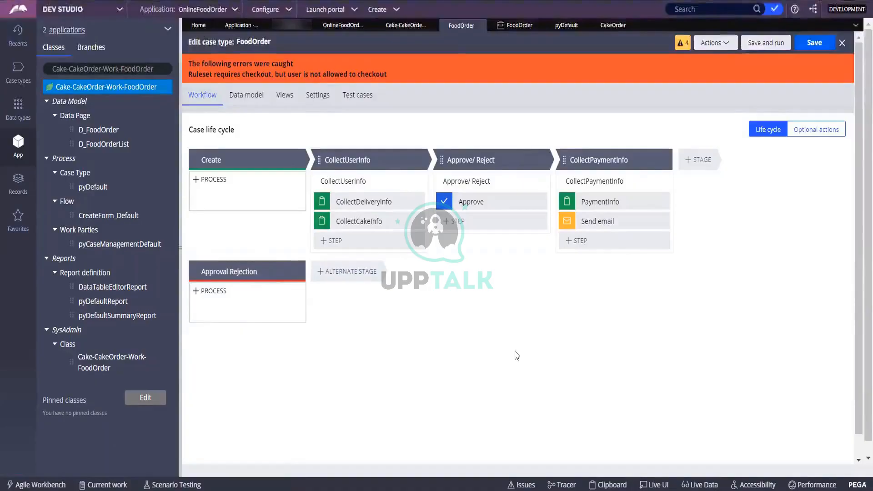
{"action": "left_click", "coordinate": [252, 307]}
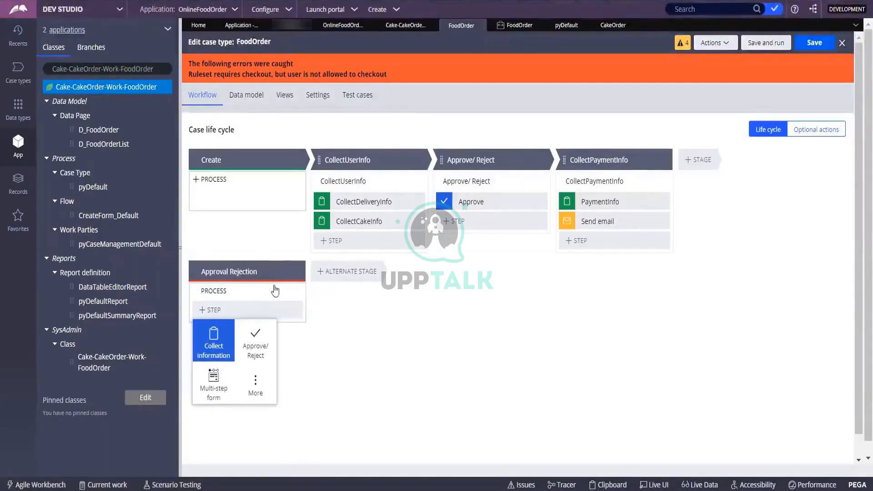
{"action": "left_click", "coordinate": [506, 304]}
{"action": "left_click", "coordinate": [831, 132]}
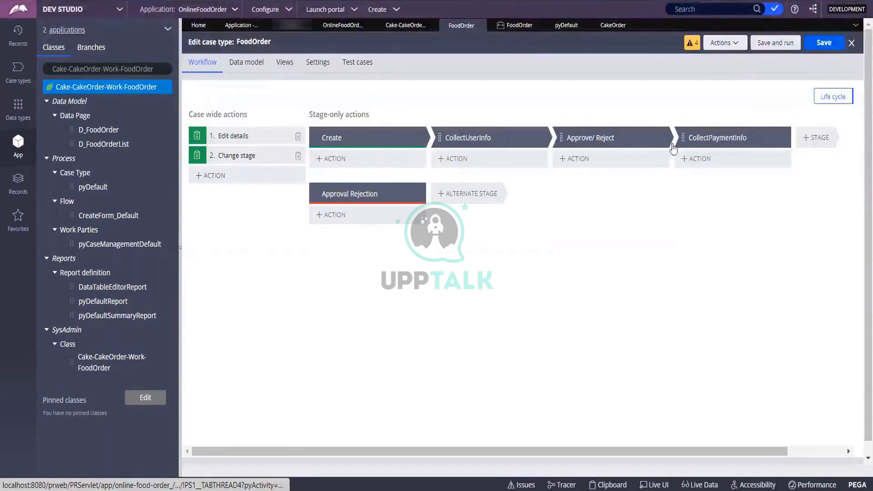
{"action": "left_click", "coordinate": [827, 99]}
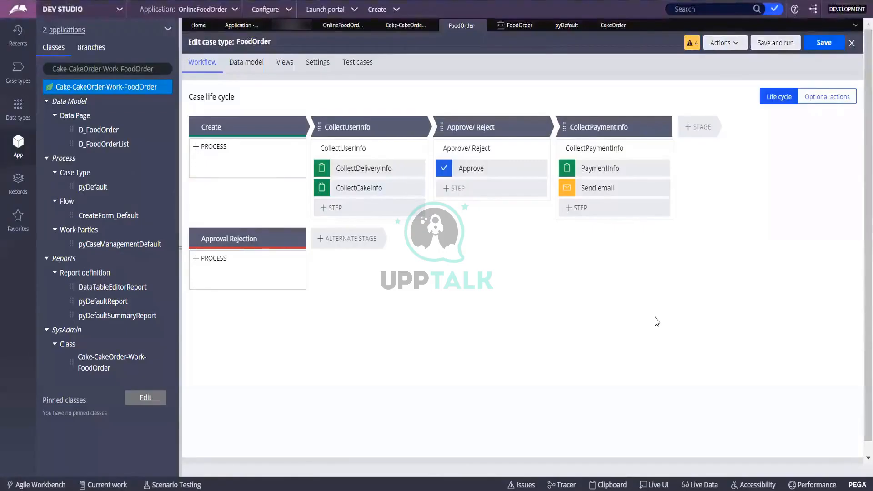
{"action": "left_click", "coordinate": [773, 43]}
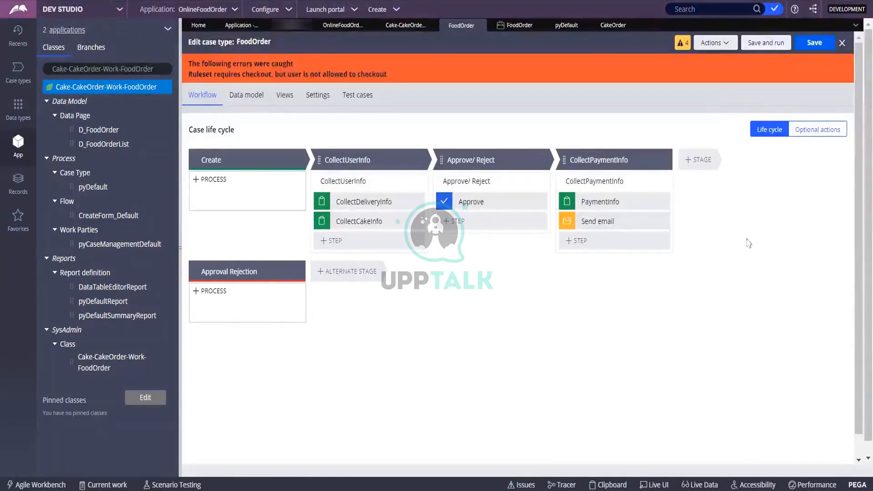
{"action": "left_click", "coordinate": [814, 43]}
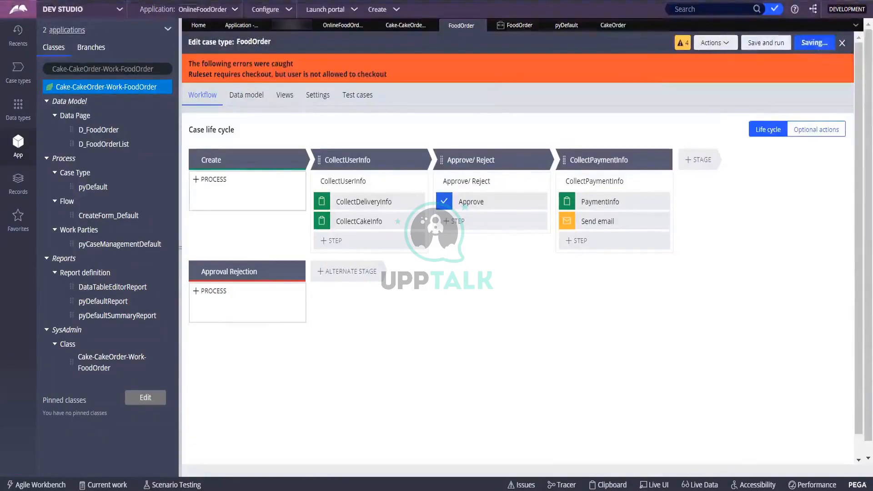
{"action": "left_click", "coordinate": [681, 42]}
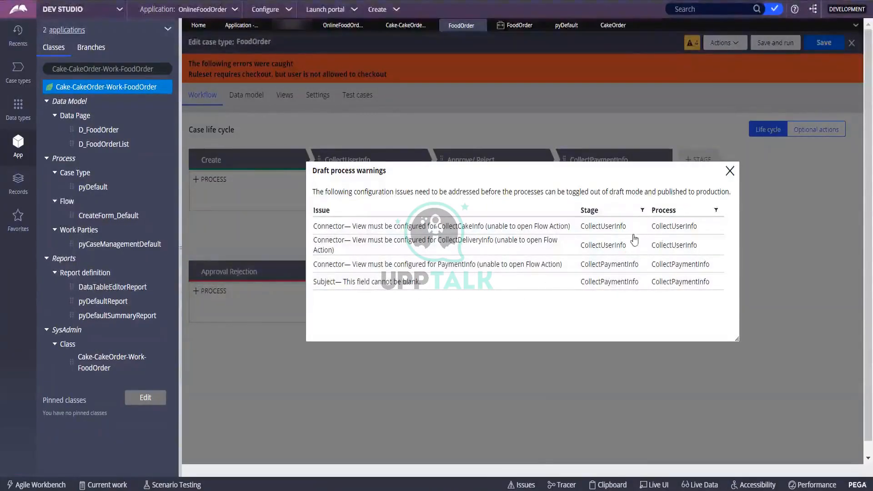
{"action": "left_click", "coordinate": [729, 170]}
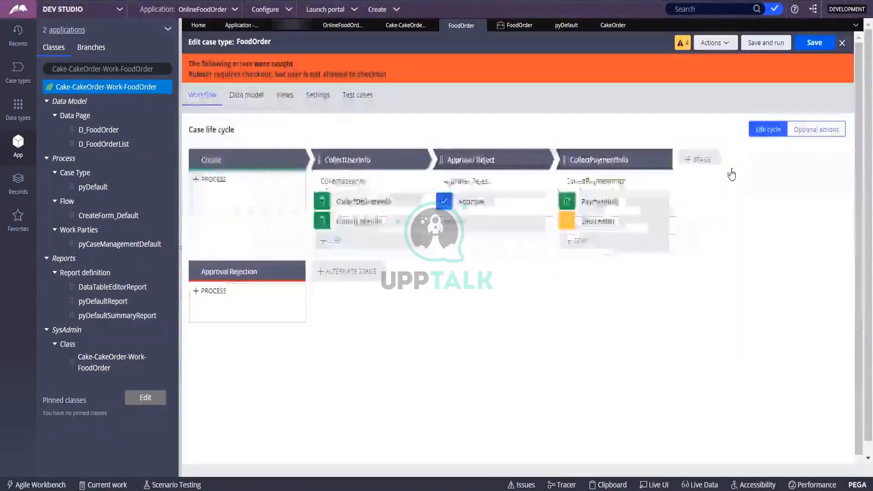
{"action": "left_click", "coordinate": [726, 45]}
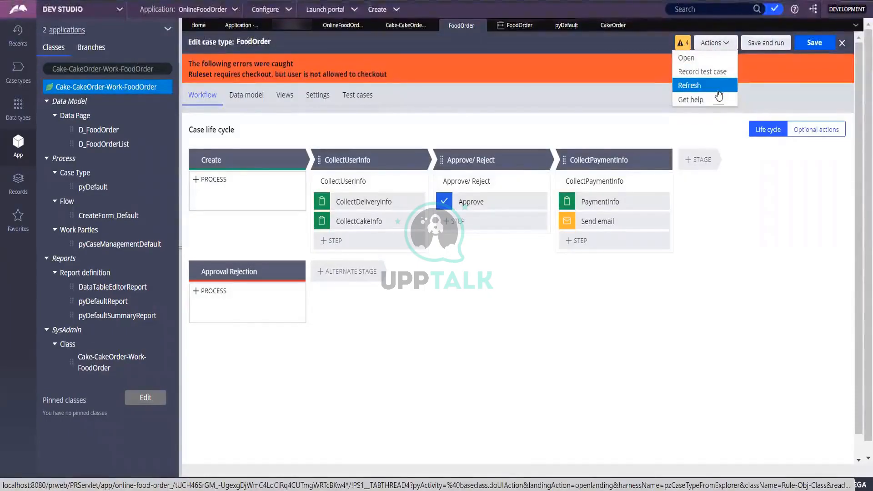
{"action": "left_click", "coordinate": [716, 61]}
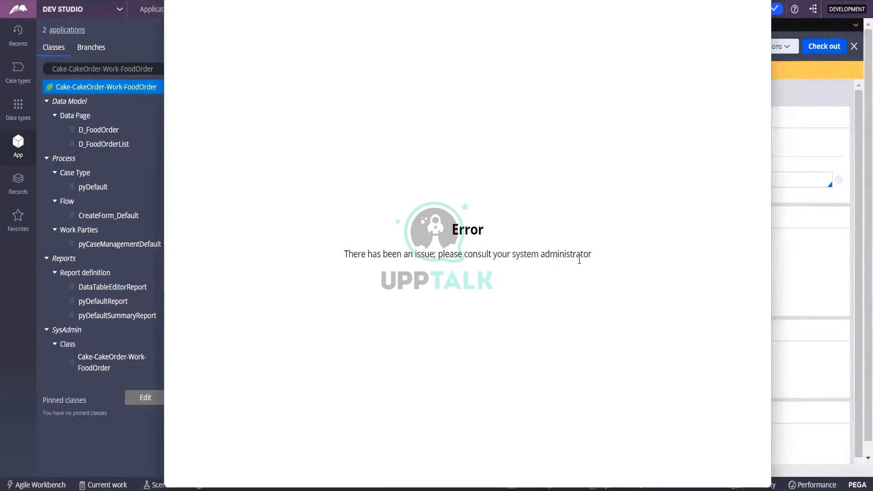
{"action": "left_click", "coordinate": [761, 1]}
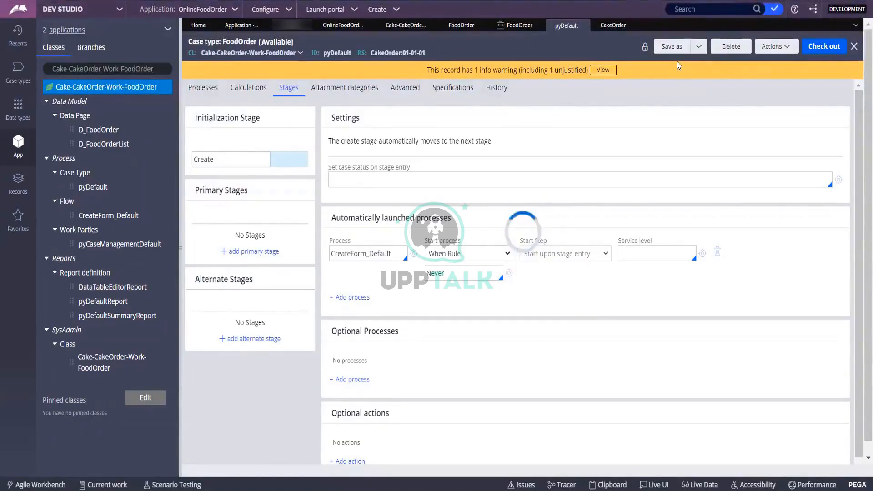
{"action": "left_click", "coordinate": [584, 26]}
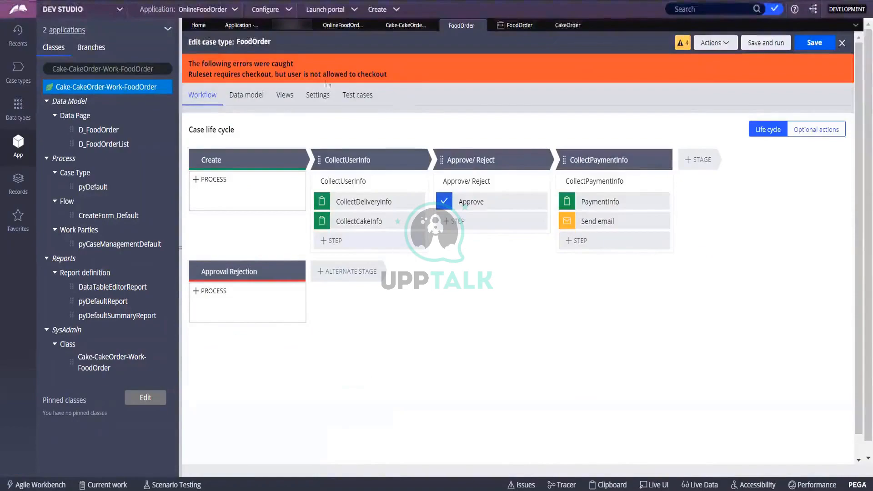
Step: Open the pyDefault case type rule and try to check it out, dismissing the error
{"action": "left_click", "coordinate": [717, 44]}
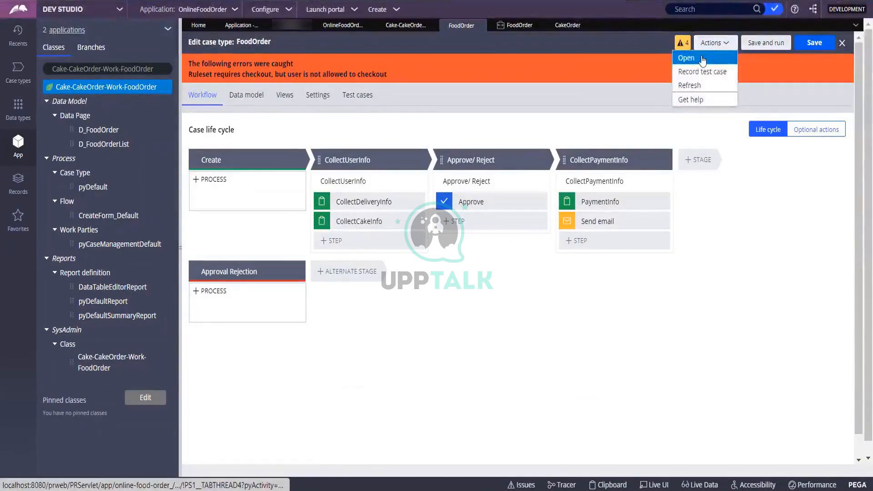
{"action": "left_click", "coordinate": [702, 60]}
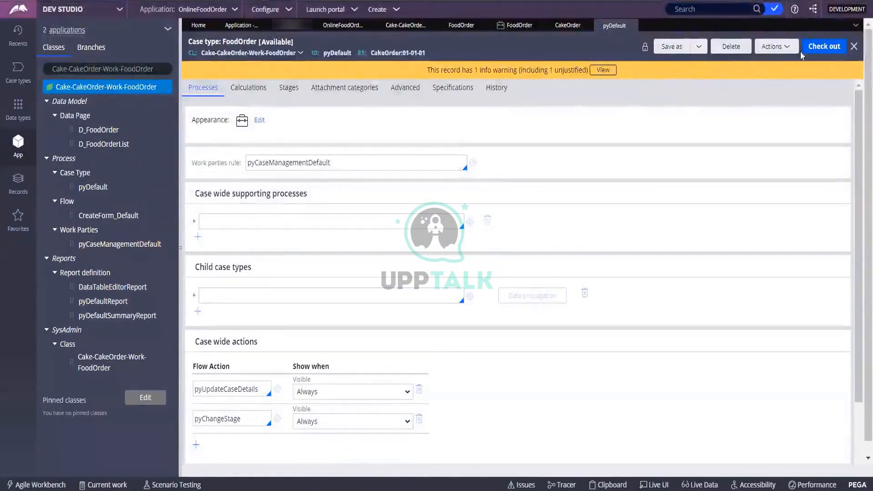
{"action": "left_click", "coordinate": [814, 47]}
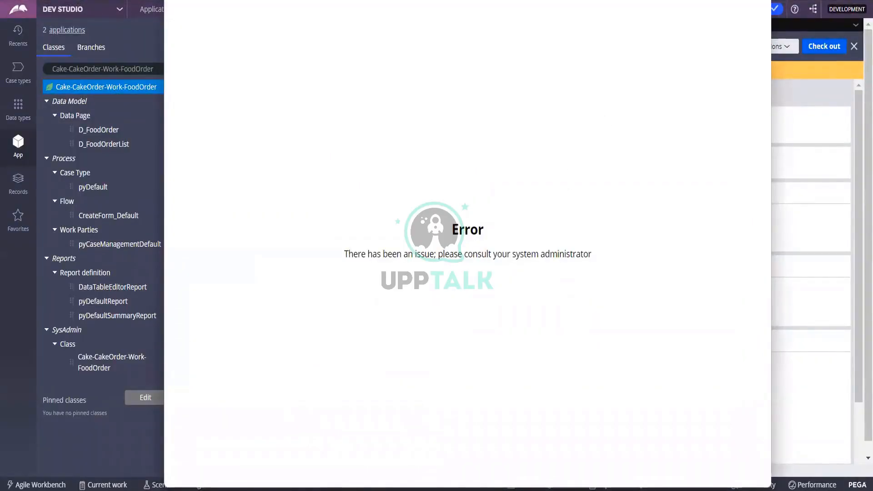
{"action": "left_click", "coordinate": [761, 2]}
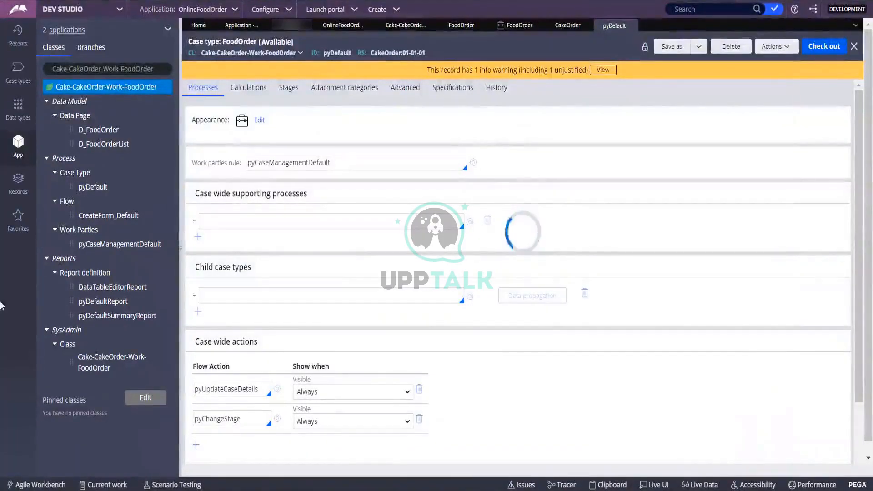
Step: Refresh the operator record, retry checking out and refreshing pyDefault, then close that rule
{"action": "left_click", "coordinate": [293, 26]}
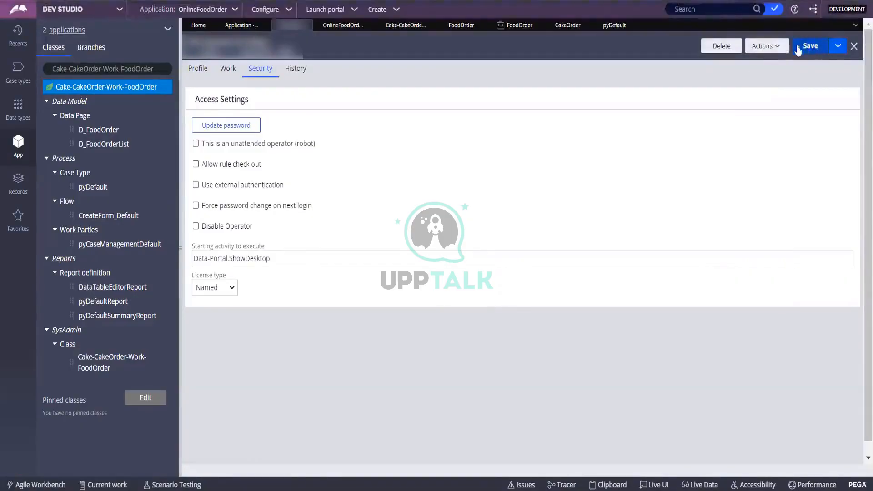
{"action": "left_click", "coordinate": [772, 46]}
{"action": "left_click", "coordinate": [740, 59]}
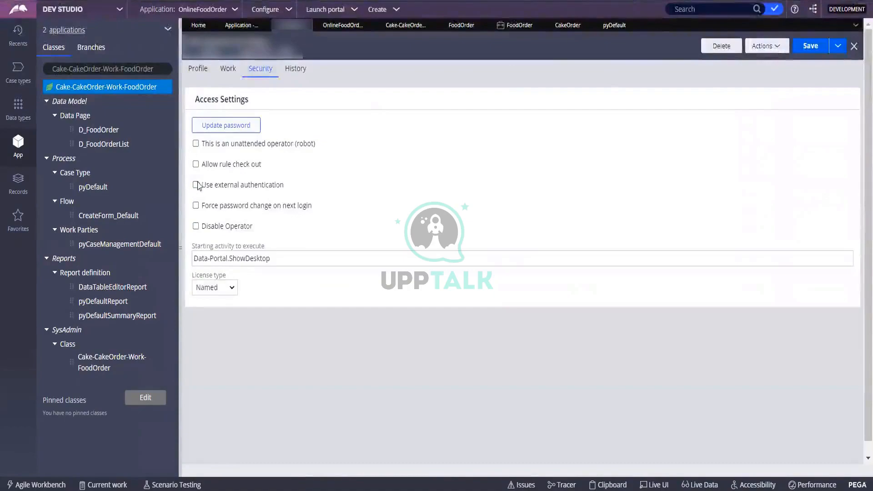
{"action": "left_click", "coordinate": [613, 25]}
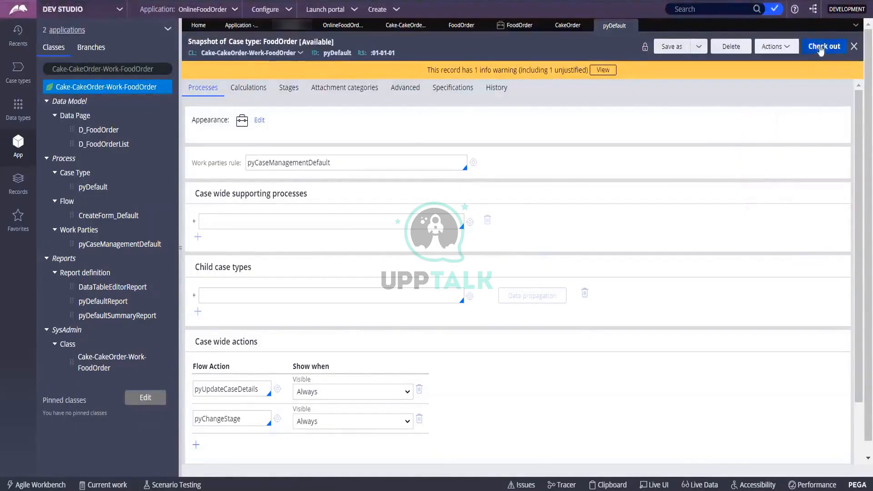
{"action": "left_click", "coordinate": [823, 47]}
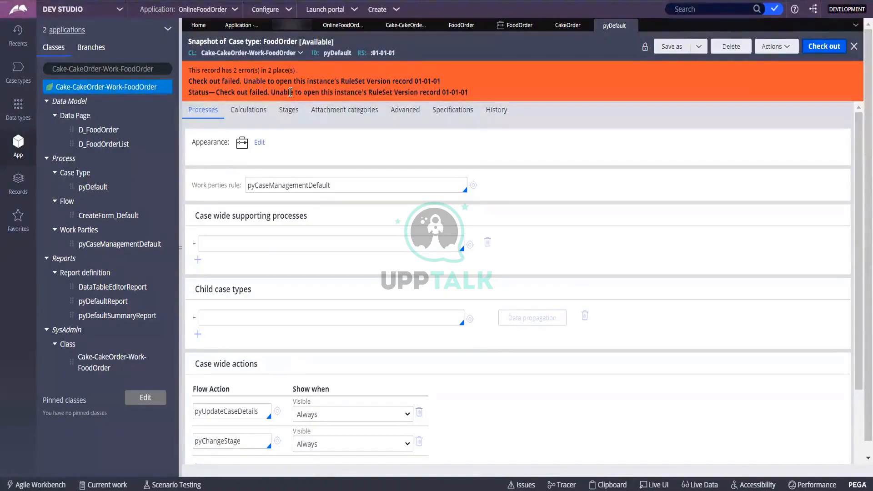
{"action": "left_click", "coordinate": [778, 47]}
{"action": "left_click", "coordinate": [762, 62]}
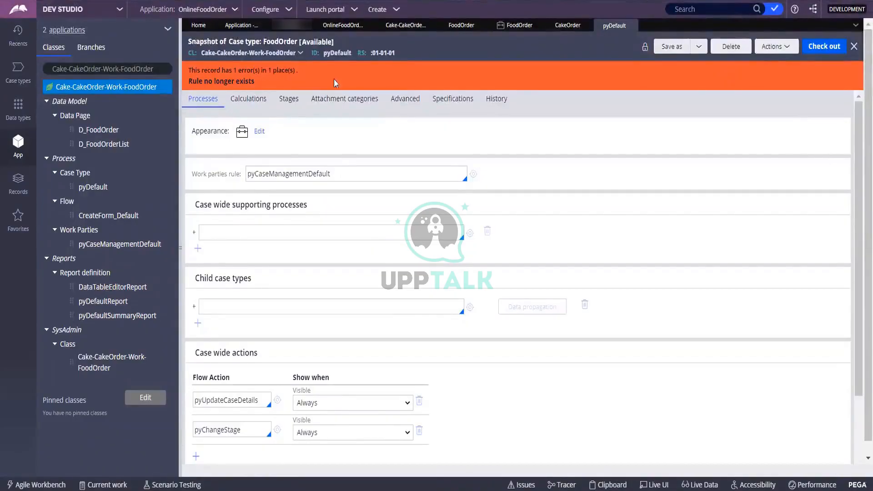
{"action": "left_click", "coordinate": [854, 47]}
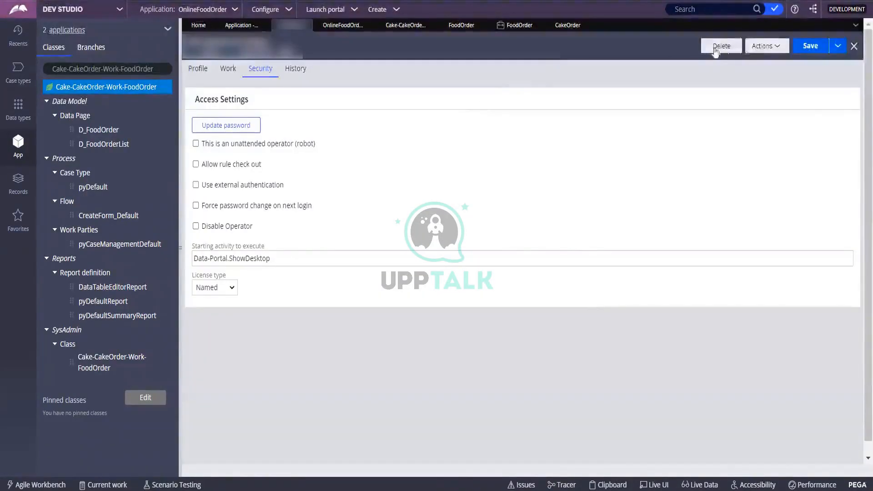
{"action": "left_click", "coordinate": [777, 46]}
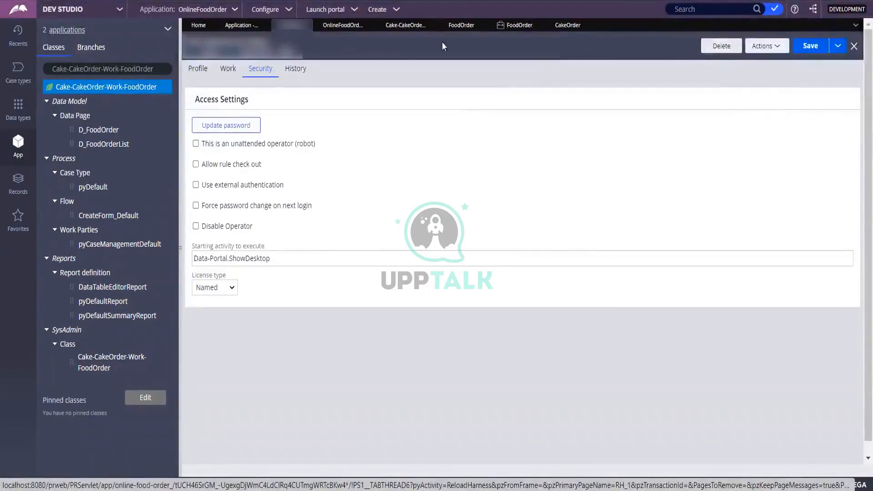
Step: Return to FoodOrder and view its underlying case type rule's stage settings
{"action": "left_click", "coordinate": [468, 25]}
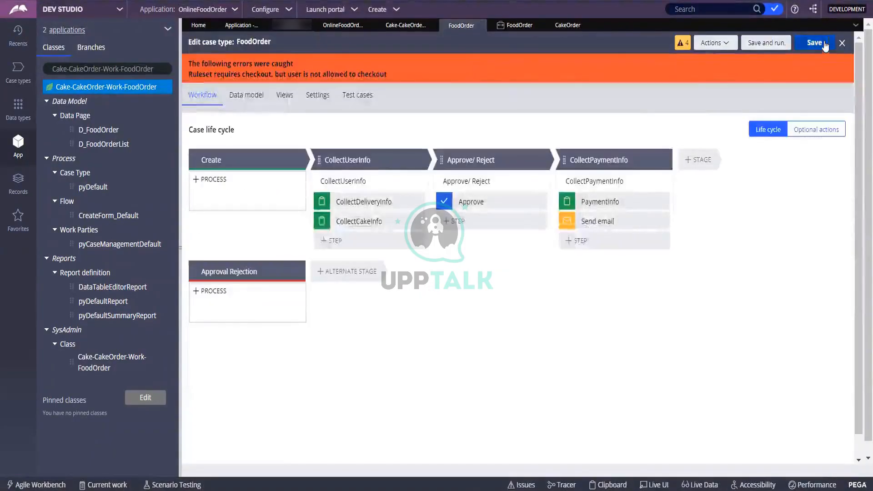
{"action": "left_click", "coordinate": [716, 43]}
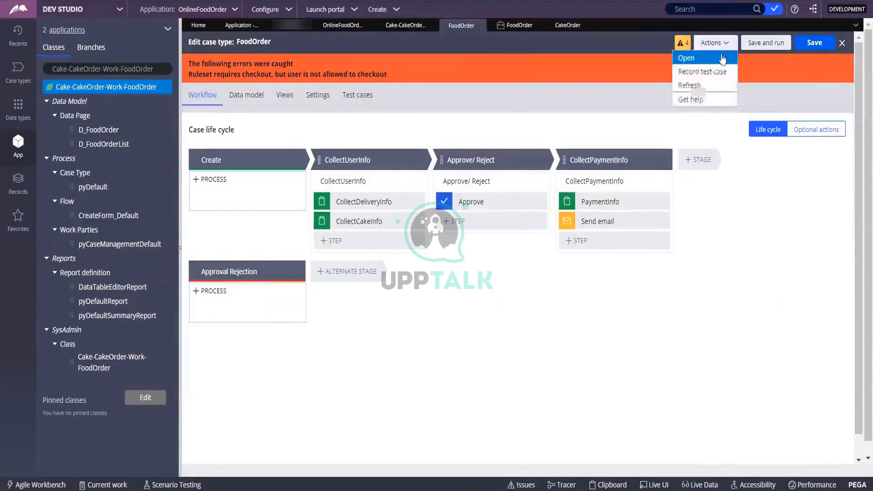
{"action": "left_click", "coordinate": [704, 61]}
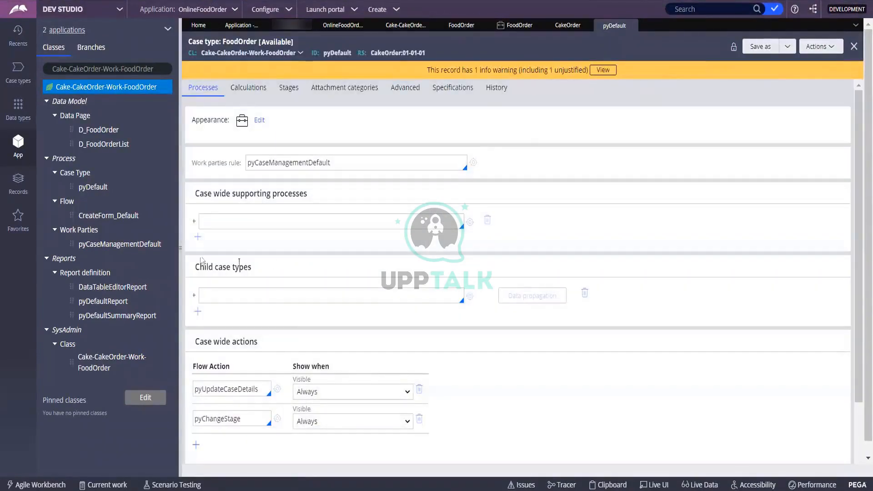
{"action": "scroll", "coordinate": [201, 258], "scroll_direction": "down", "scroll_amount": 2}
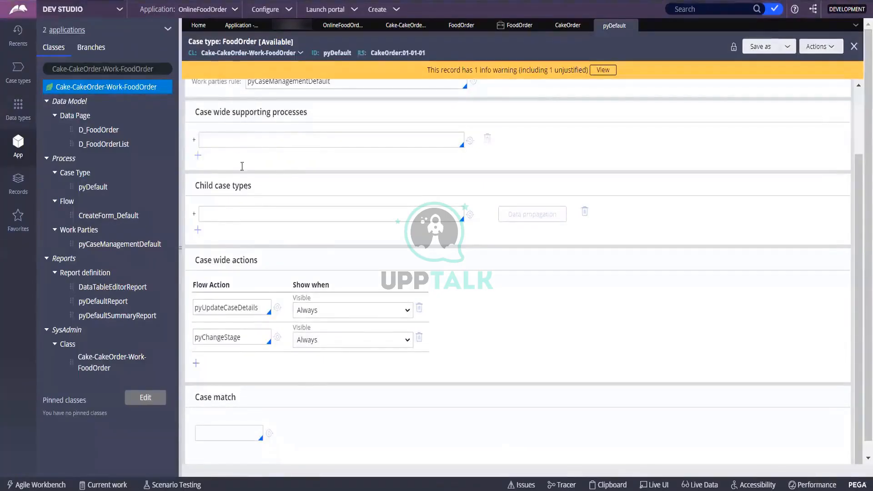
{"action": "scroll", "coordinate": [242, 166], "scroll_direction": "up", "scroll_amount": 2}
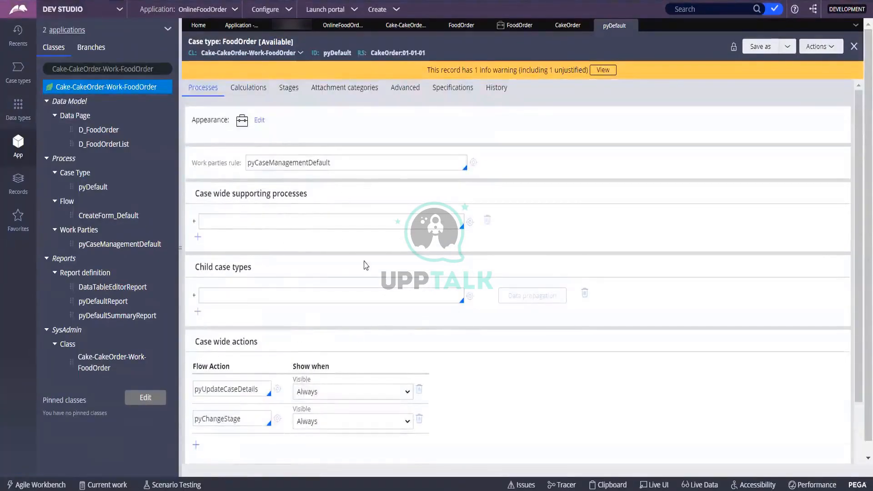
{"action": "scroll", "coordinate": [273, 318], "scroll_direction": "down", "scroll_amount": 2}
{"action": "scroll", "coordinate": [280, 273], "scroll_direction": "up", "scroll_amount": 2}
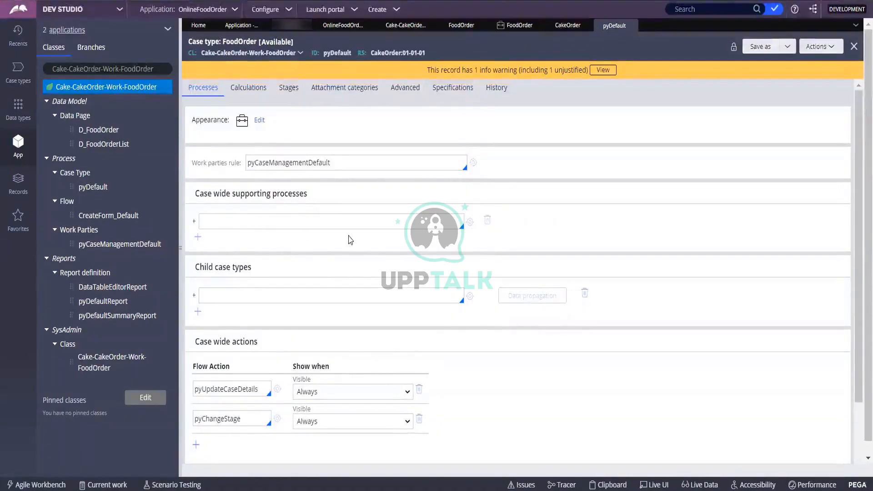
{"action": "left_click", "coordinate": [288, 87]}
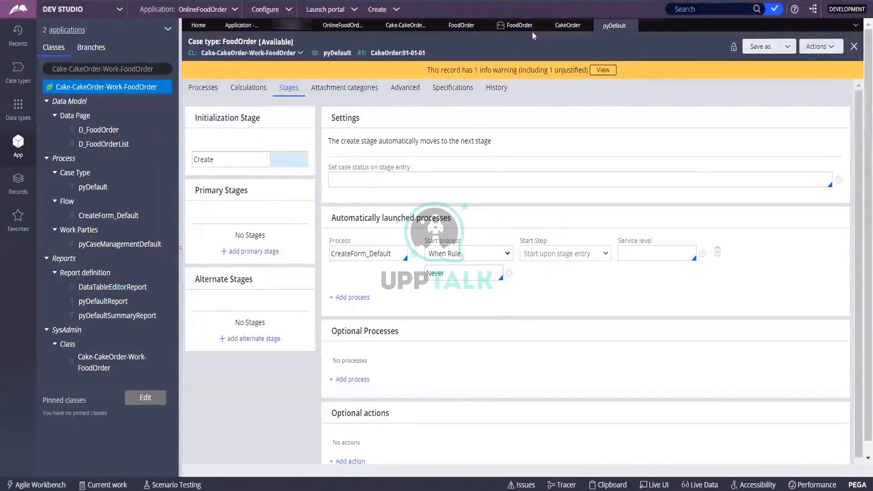
Step: Save the CakeOrder ruleset, then go back to FoodOrder and try saving it again
{"action": "left_click", "coordinate": [556, 26]}
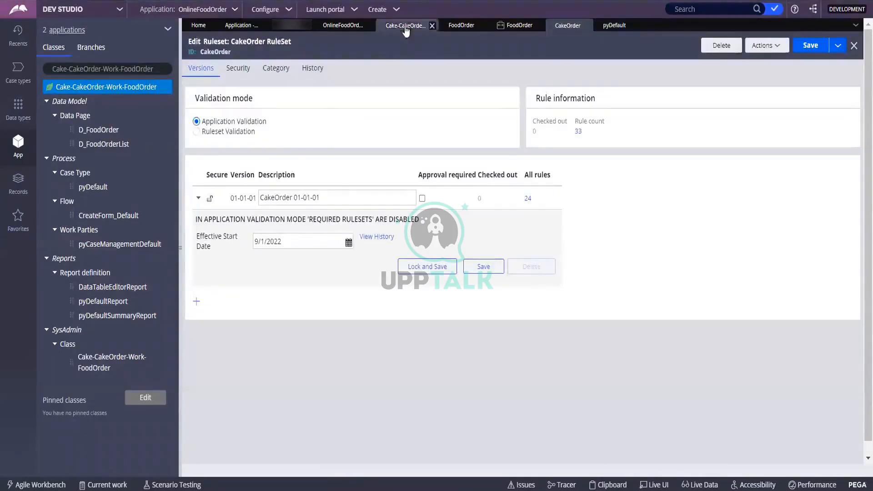
{"action": "left_click", "coordinate": [805, 46]}
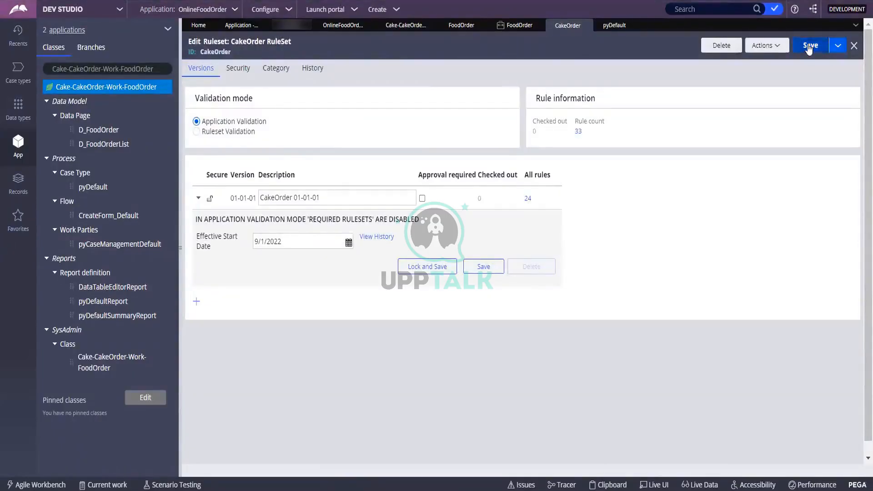
{"action": "left_click", "coordinate": [406, 26]}
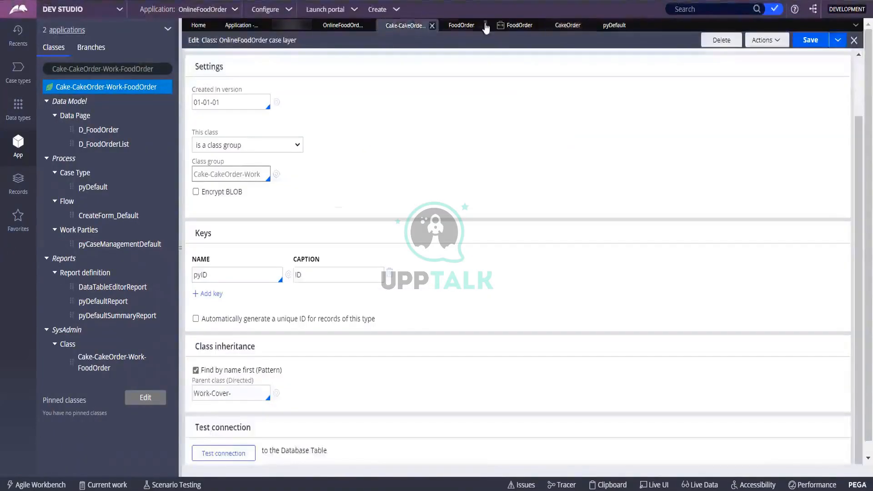
{"action": "left_click", "coordinate": [461, 25]}
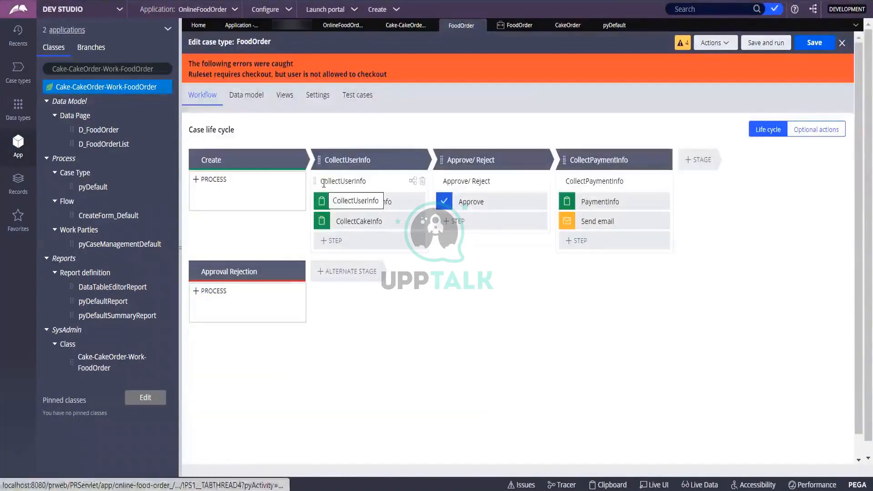
{"action": "left_click", "coordinate": [804, 44]}
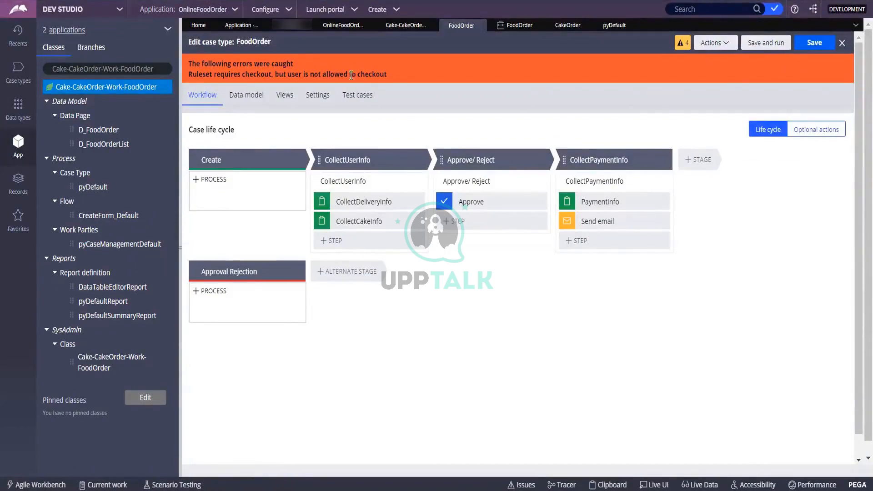
{"action": "left_click", "coordinate": [716, 43]}
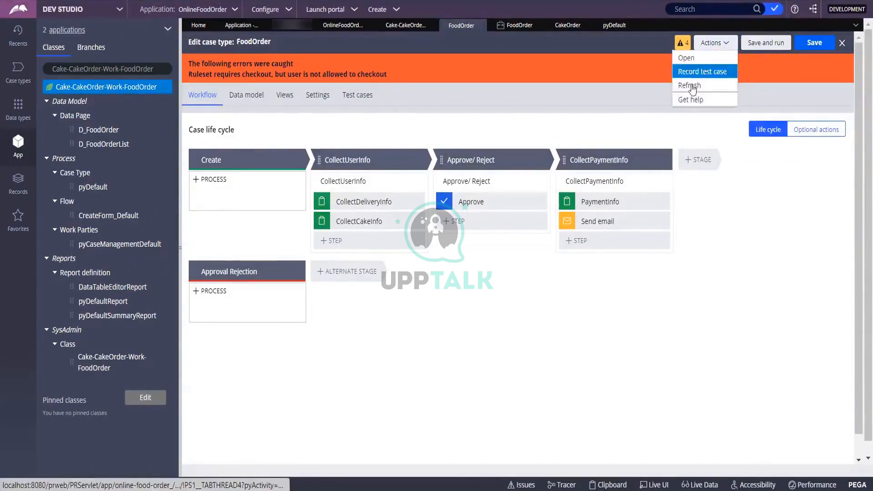
Step: Refresh the FoodOrder case type and open the Records explorer
{"action": "left_click", "coordinate": [692, 85]}
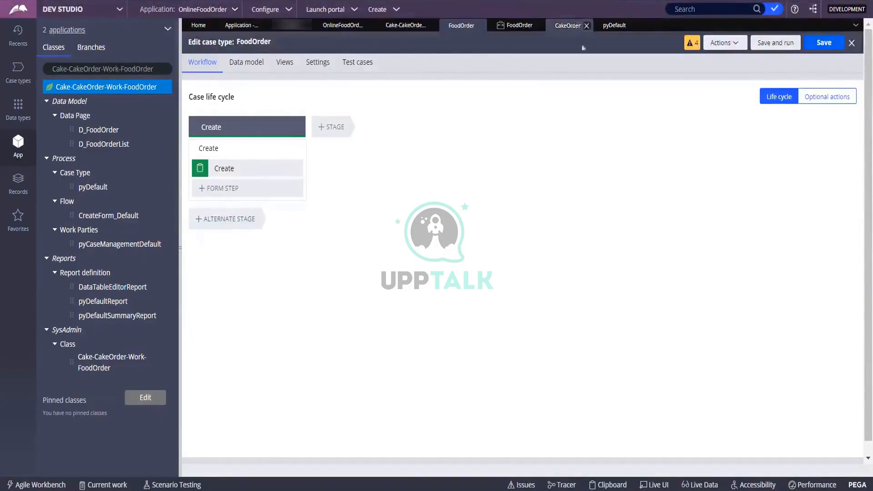
{"action": "left_click", "coordinate": [27, 196]}
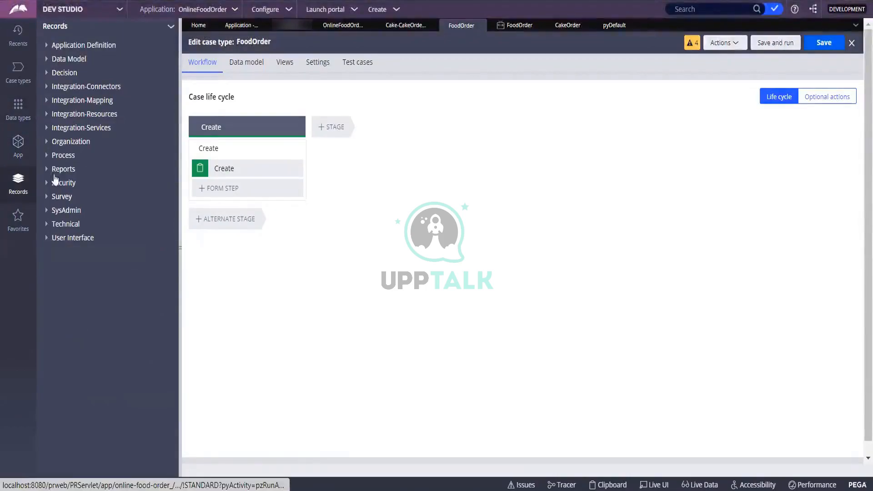
Step: Open the Administrator operator from Organization > Operator ID and view its Security settings
{"action": "left_click", "coordinate": [47, 143]}
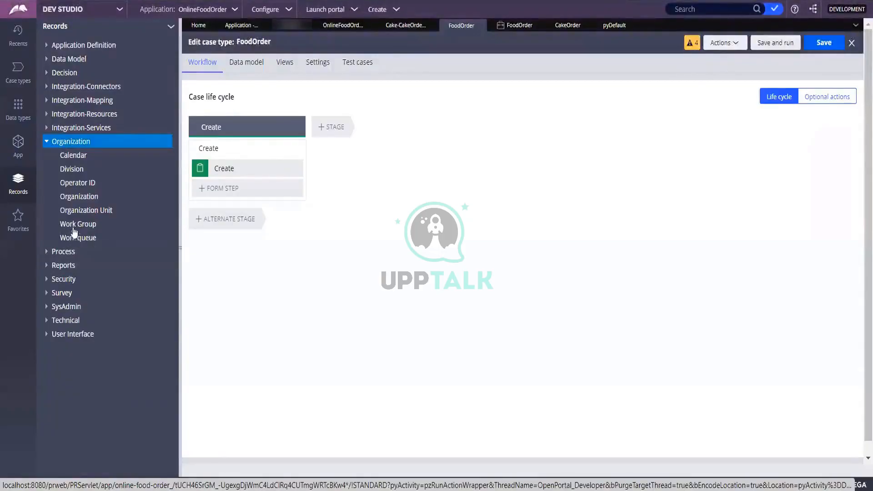
{"action": "left_click", "coordinate": [78, 184]}
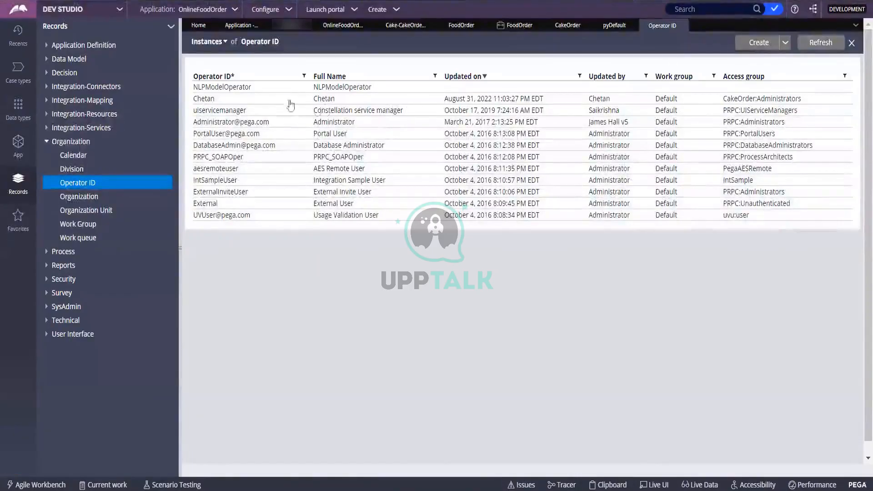
{"action": "left_click", "coordinate": [203, 124]}
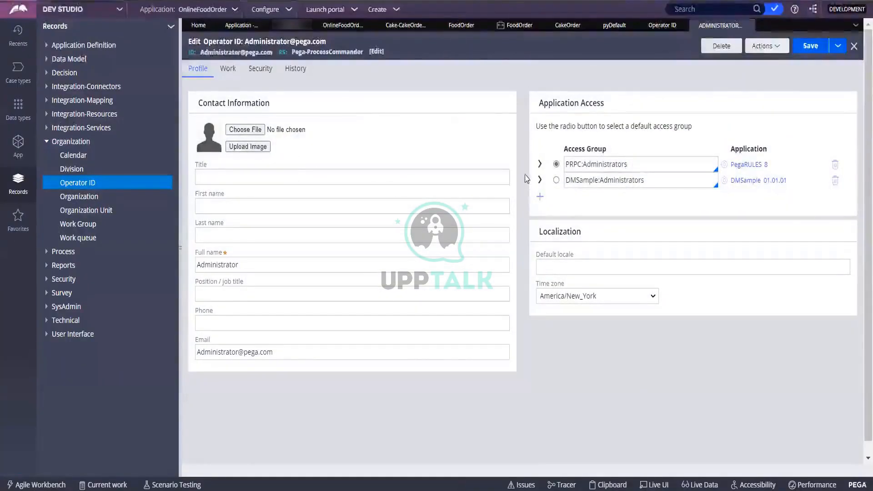
{"action": "left_click", "coordinate": [837, 48]}
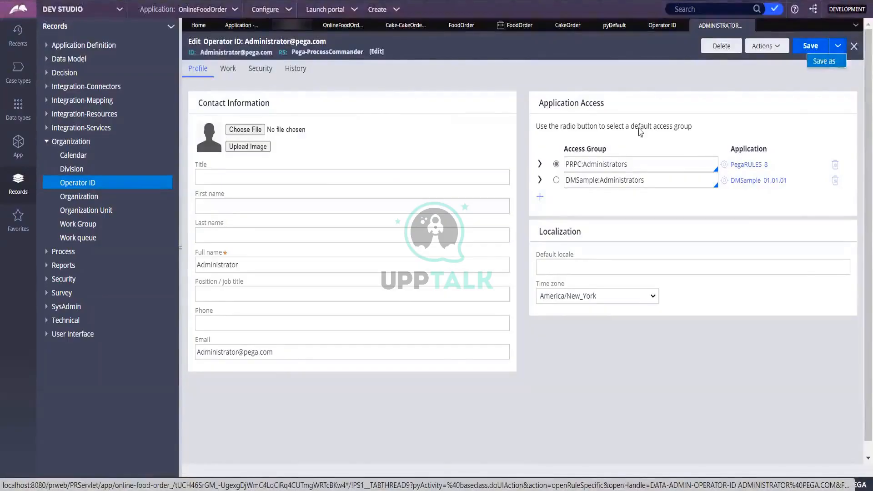
{"action": "left_click", "coordinate": [582, 98]}
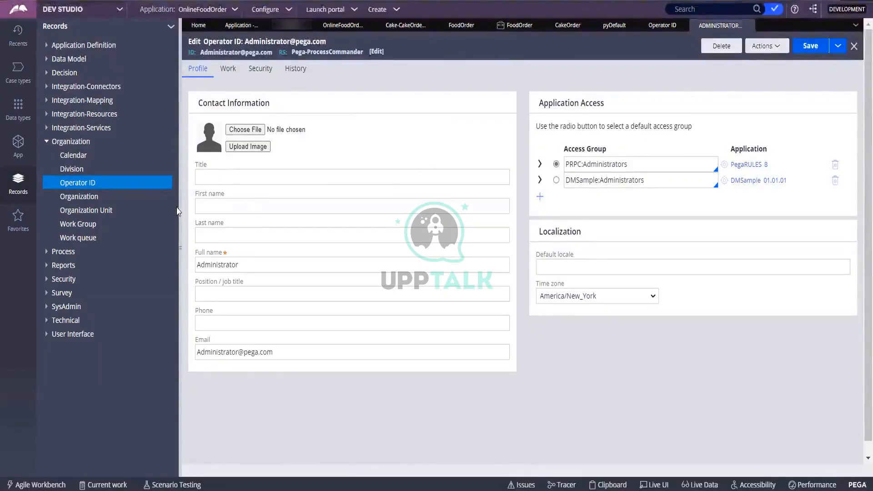
{"action": "left_click", "coordinate": [260, 72]}
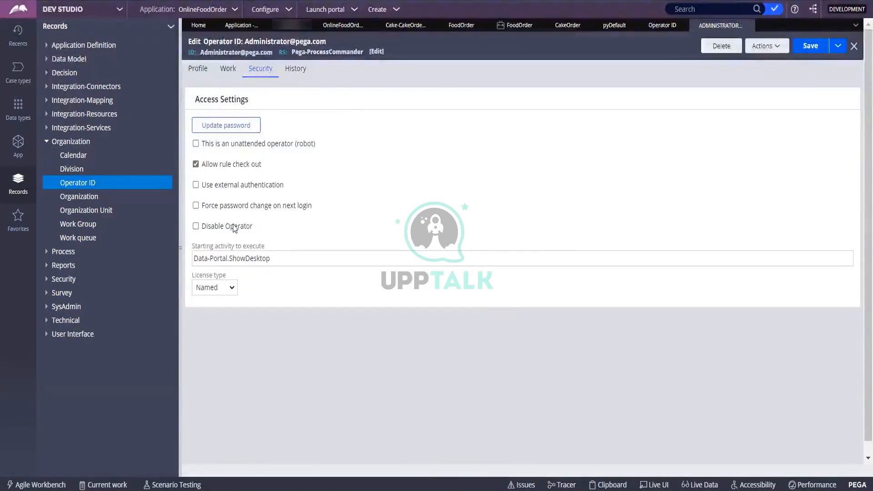
Step: Save the operator as a new record with short description and Operator ID 'Admin'
{"action": "left_click", "coordinate": [838, 47]}
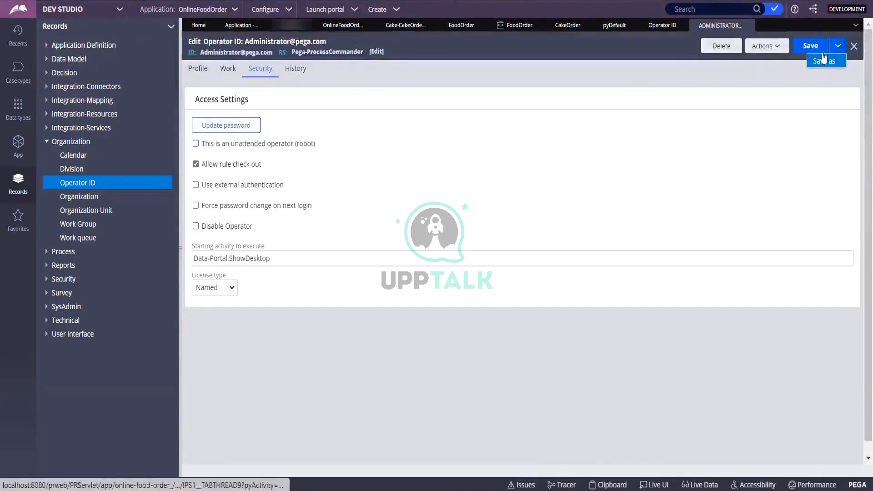
{"action": "left_click", "coordinate": [821, 64]}
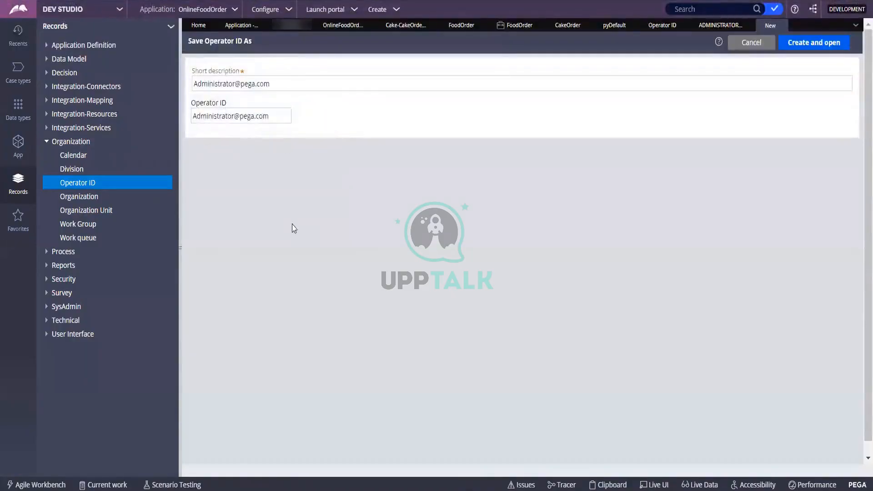
{"action": "triple_click", "coordinate": [237, 84]}
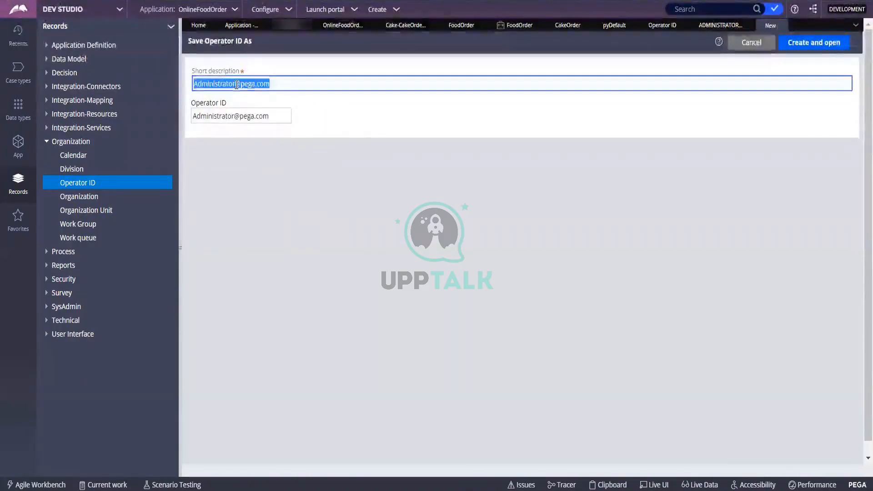
{"action": "type", "text": "Admin"}
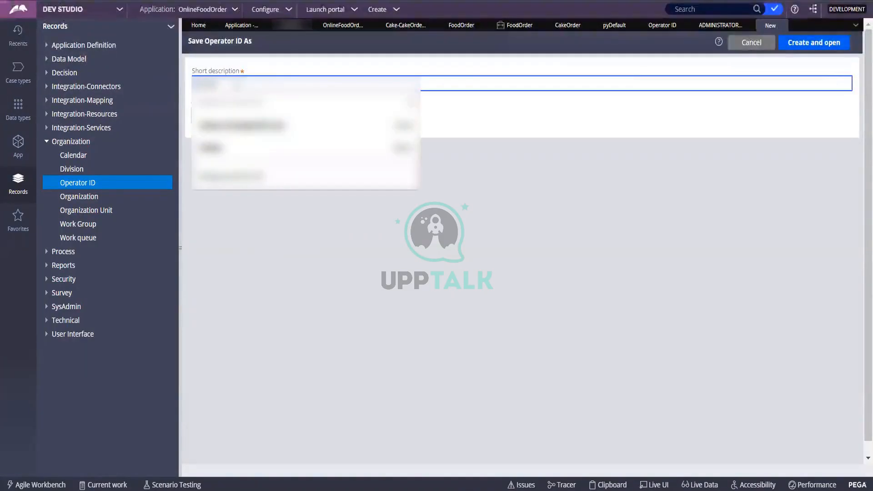
{"action": "key", "text": "Tab"}
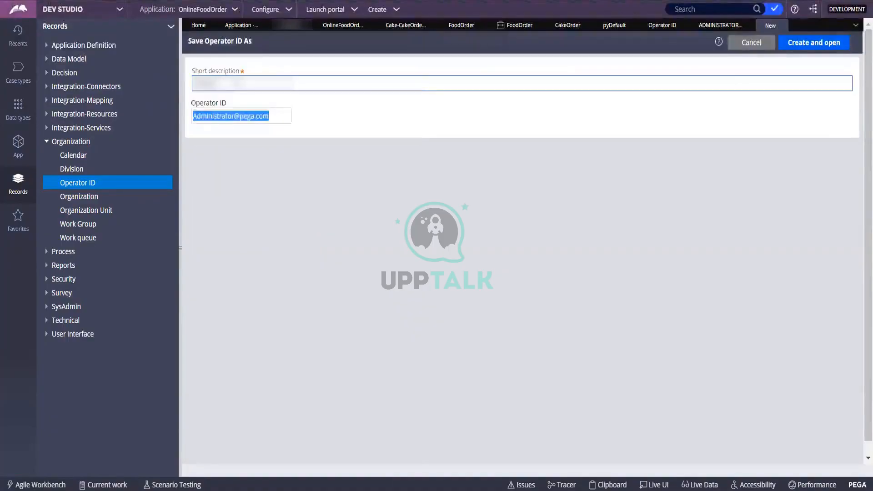
{"action": "type", "text": "Admin"}
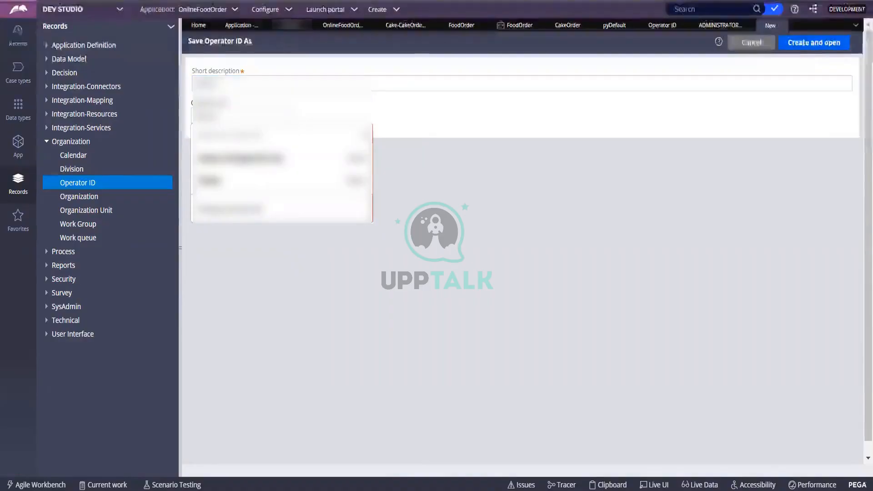
{"action": "left_click", "coordinate": [814, 43]}
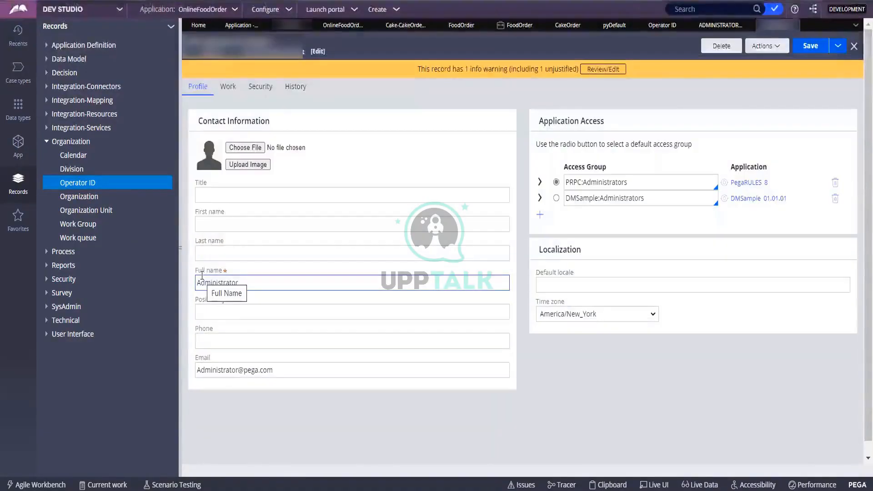
Step: Enter a new password for the Admin operator and repeat it as confirmation
{"action": "left_click", "coordinate": [258, 87]}
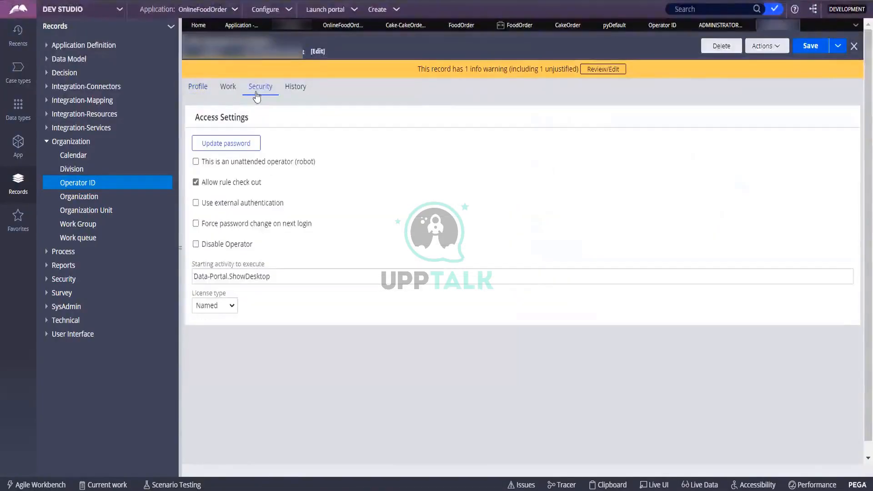
{"action": "left_click", "coordinate": [202, 142]}
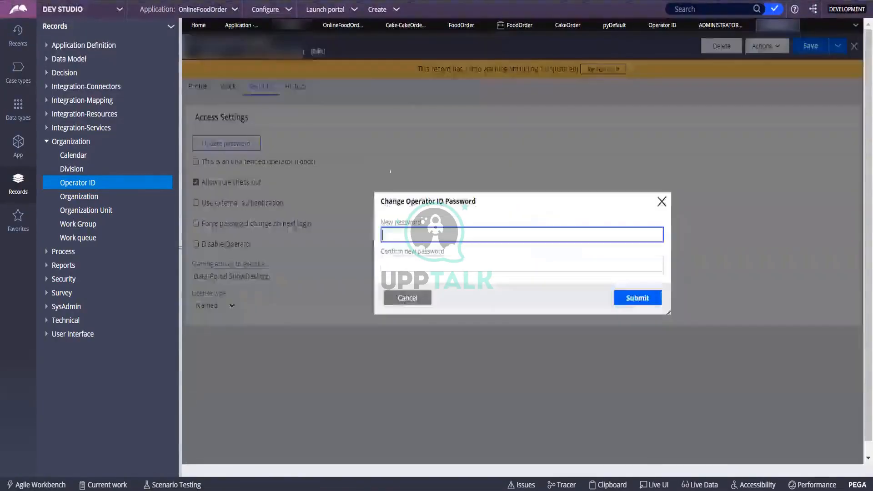
{"action": "left_click", "coordinate": [437, 227]}
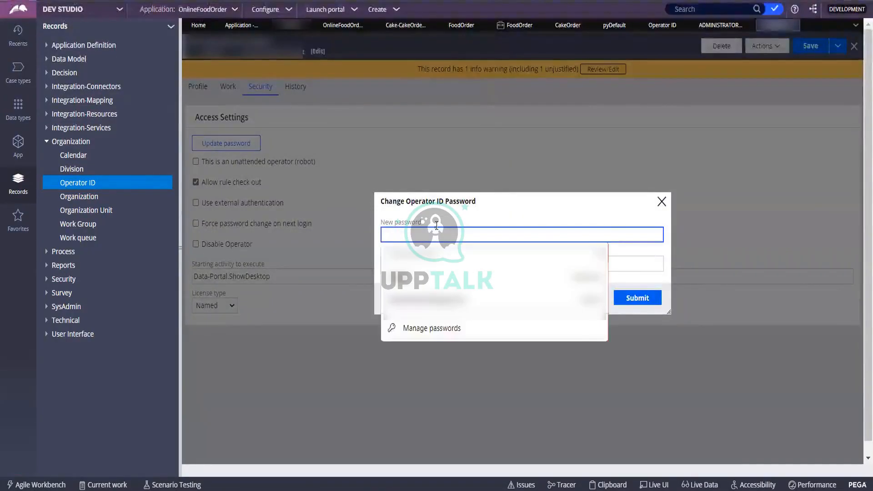
{"action": "type", "text": "••••"}
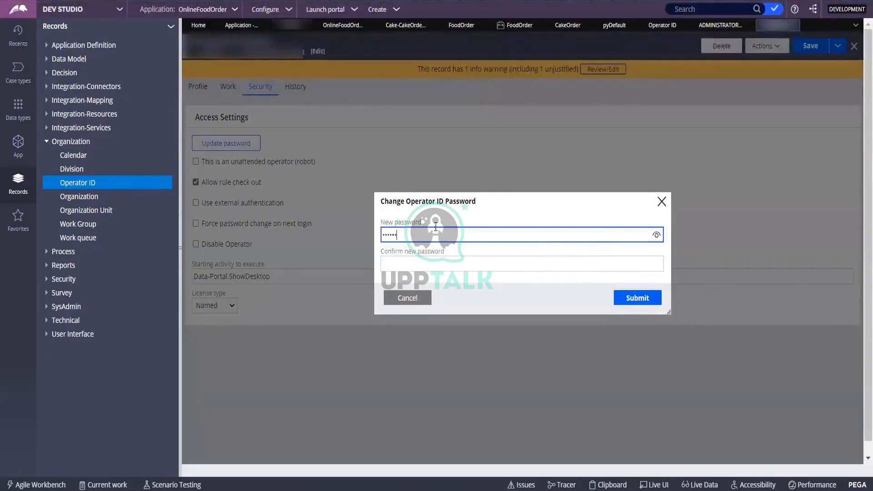
{"action": "left_click", "coordinate": [449, 265]}
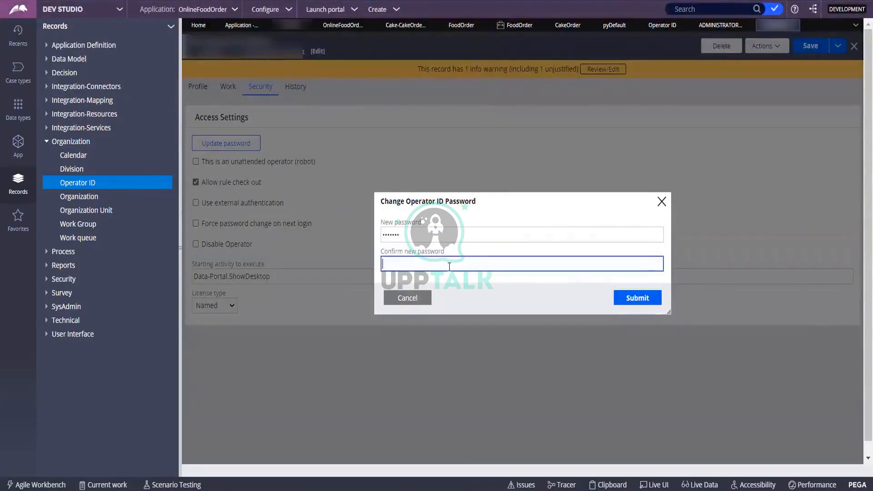
{"action": "type", "text": "•••"}
{"action": "key", "text": "shift+Tab"}
{"action": "type", "text": "•••"}
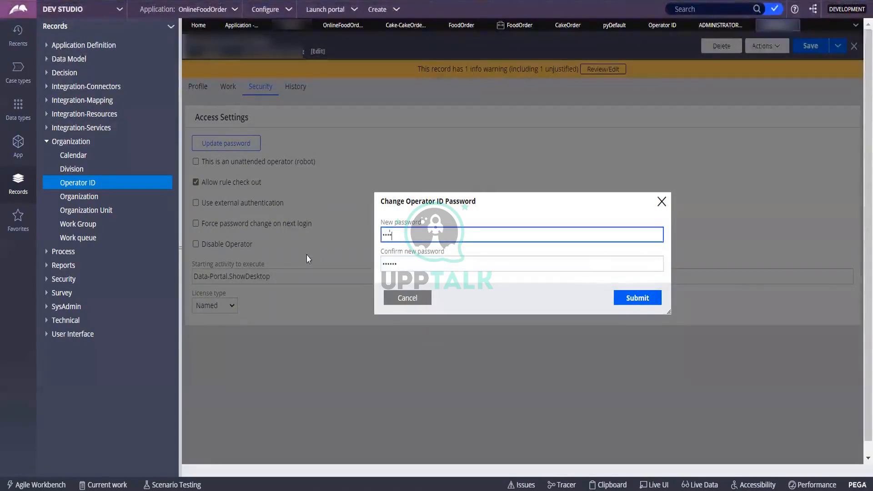
{"action": "type", "text": "•••"}
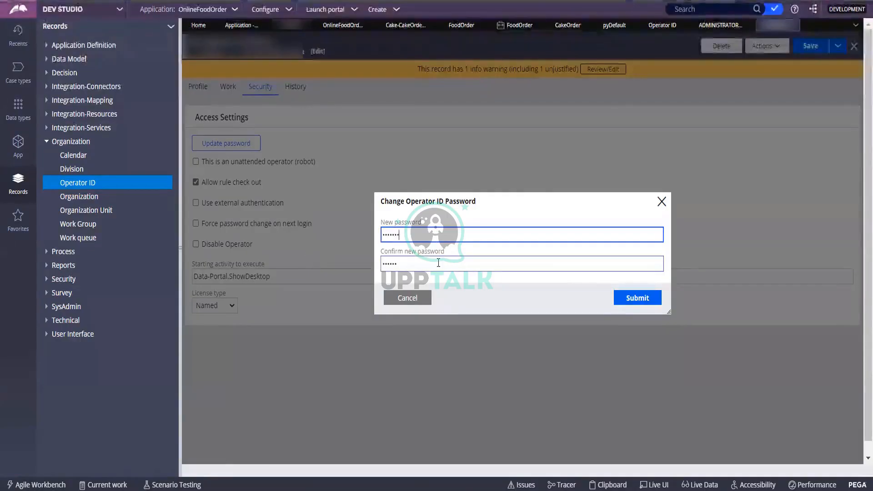
{"action": "key", "text": "Tab"}
{"action": "type", "text": "•••"}
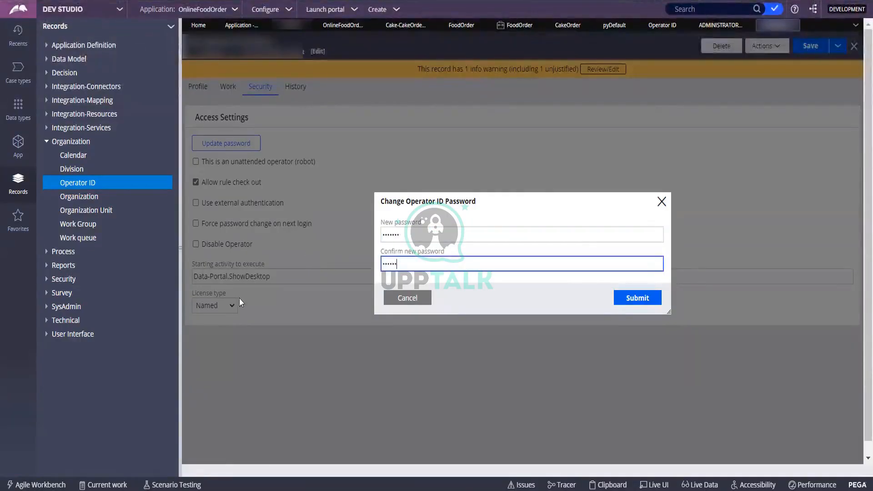
{"action": "type", "text": "•"}
Step: Apply the new password, save the operator record, and return to the Operator ID tab
{"action": "left_click", "coordinate": [643, 301]}
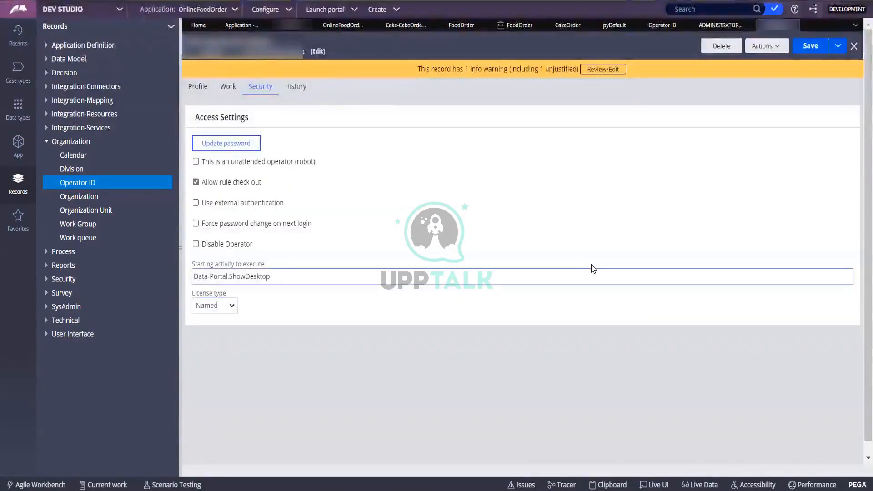
{"action": "left_click", "coordinate": [803, 47]}
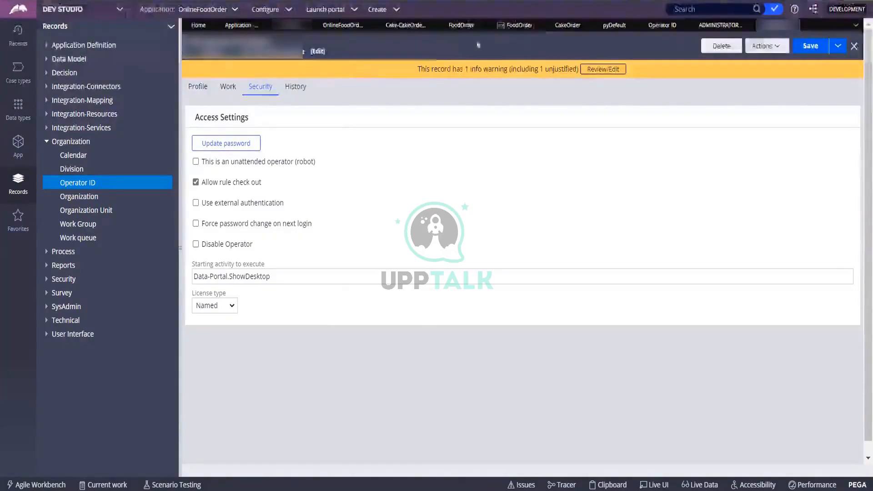
{"action": "left_click", "coordinate": [399, 27]}
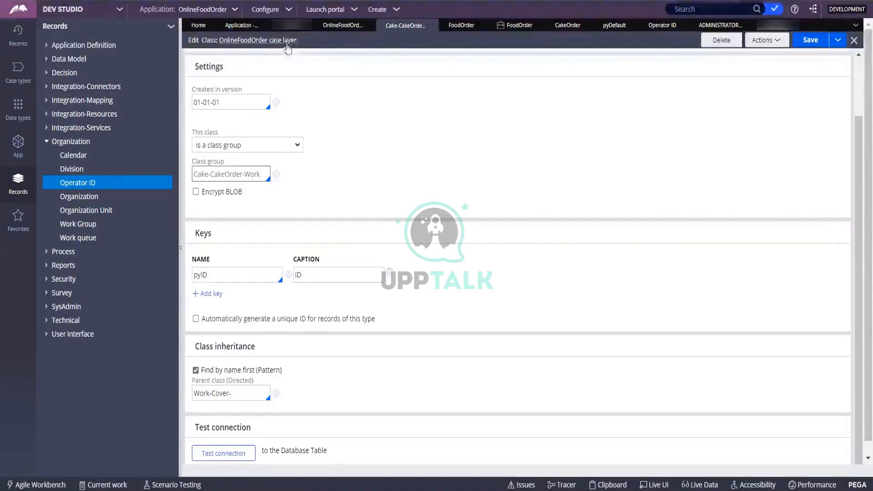
{"action": "left_click", "coordinate": [230, 10]}
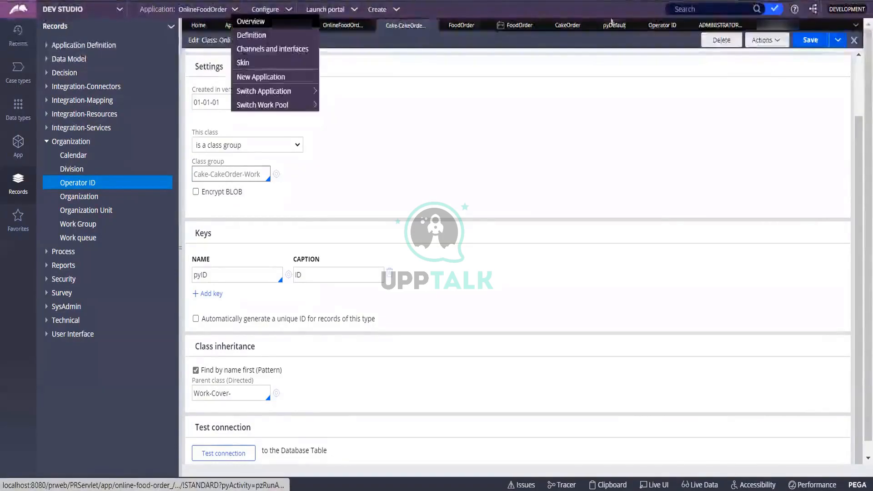
{"action": "left_click", "coordinate": [777, 27]}
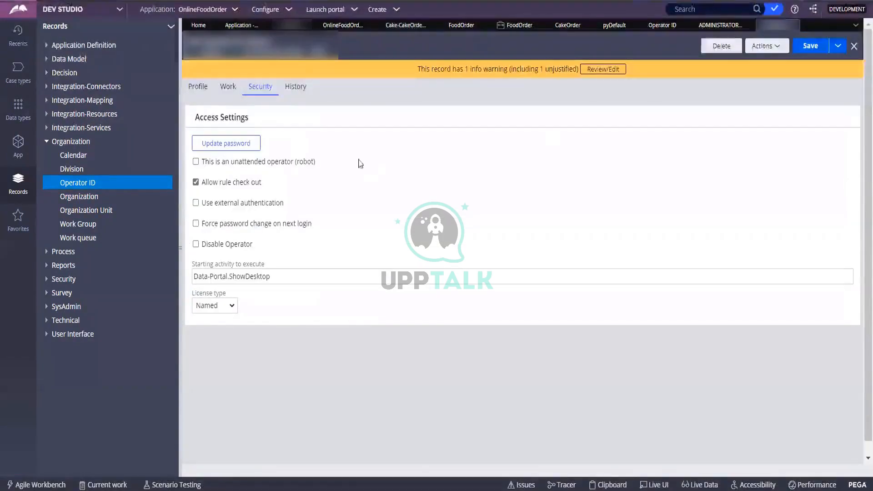
Step: Make CakeOrder:Administrators the operator's default access group, save, and log off
{"action": "left_click", "coordinate": [192, 91]}
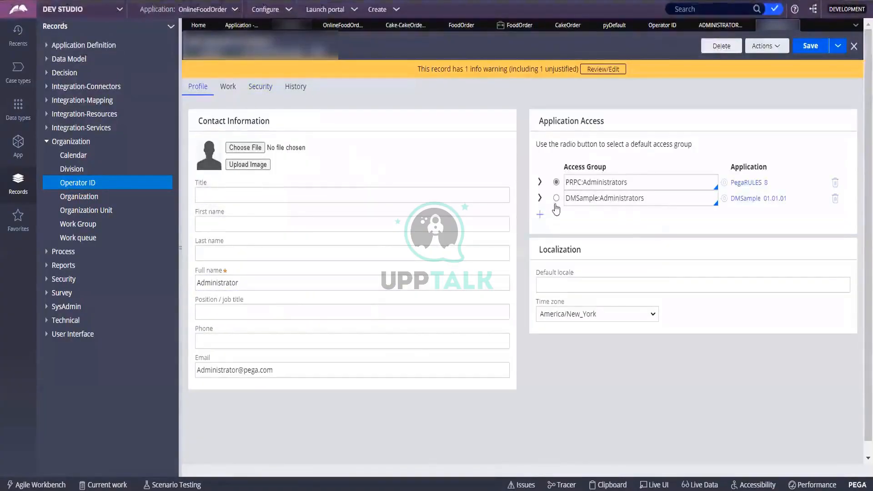
{"action": "left_click", "coordinate": [540, 214]}
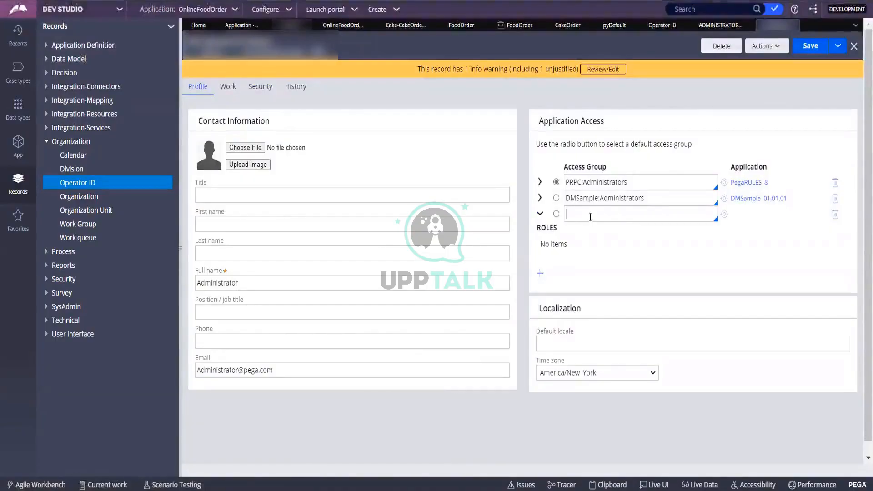
{"action": "type", "text": "Csk"}
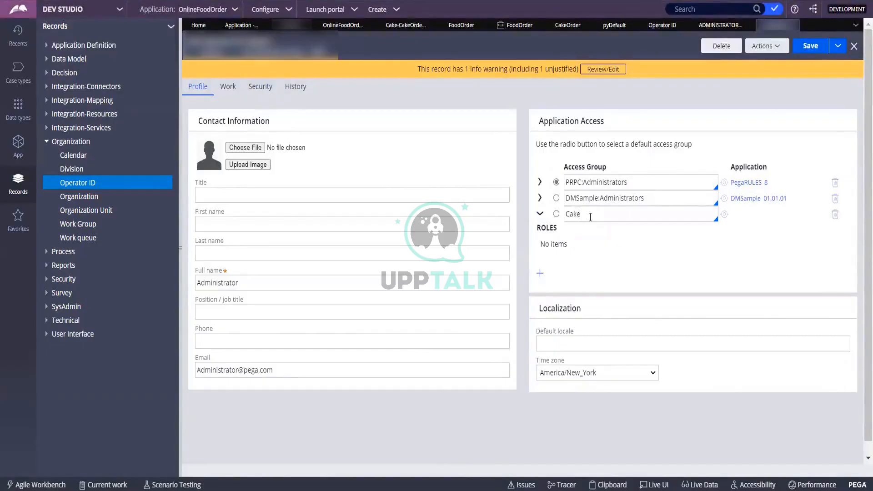
{"action": "key", "text": "Return"}
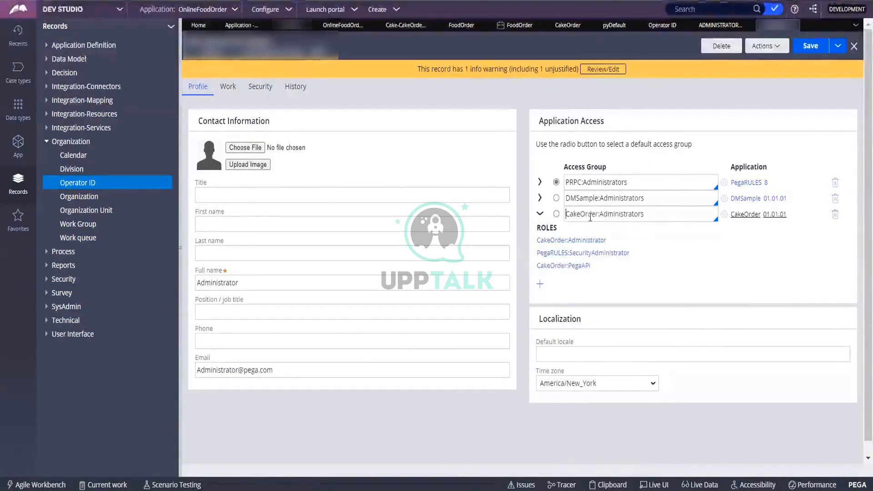
{"action": "left_click", "coordinate": [556, 214]}
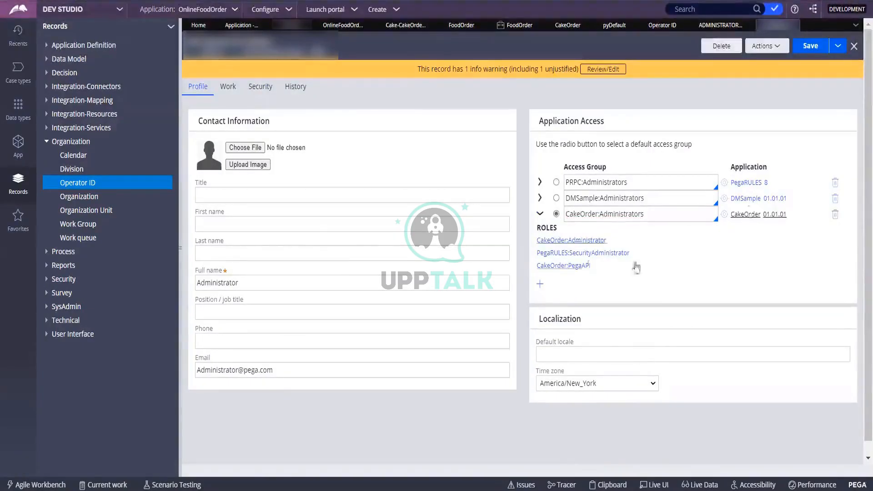
{"action": "left_click", "coordinate": [811, 46]}
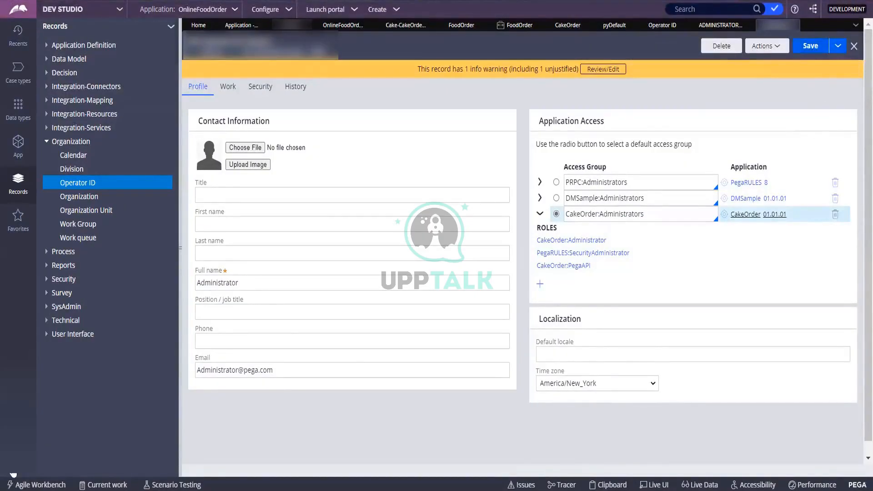
{"action": "left_click", "coordinate": [14, 475]}
{"action": "left_click", "coordinate": [25, 451]}
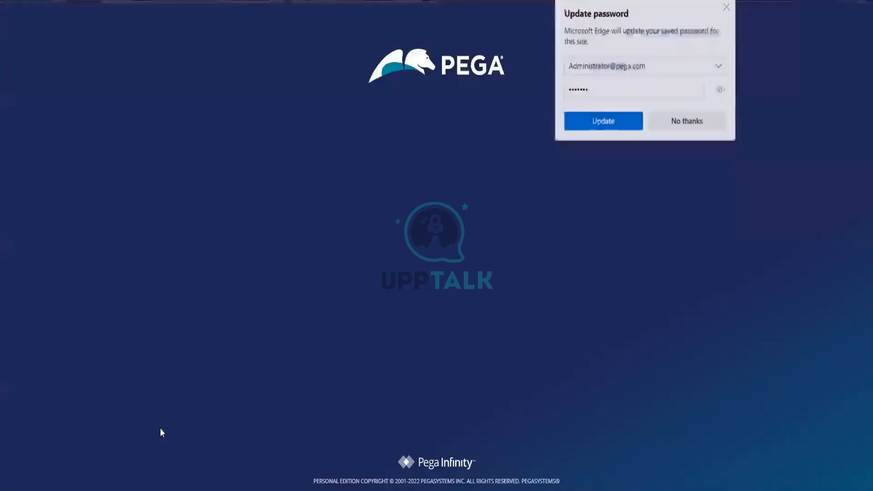
Step: Decline Edge's password update and log in with the username and new password
{"action": "left_click", "coordinate": [660, 124]}
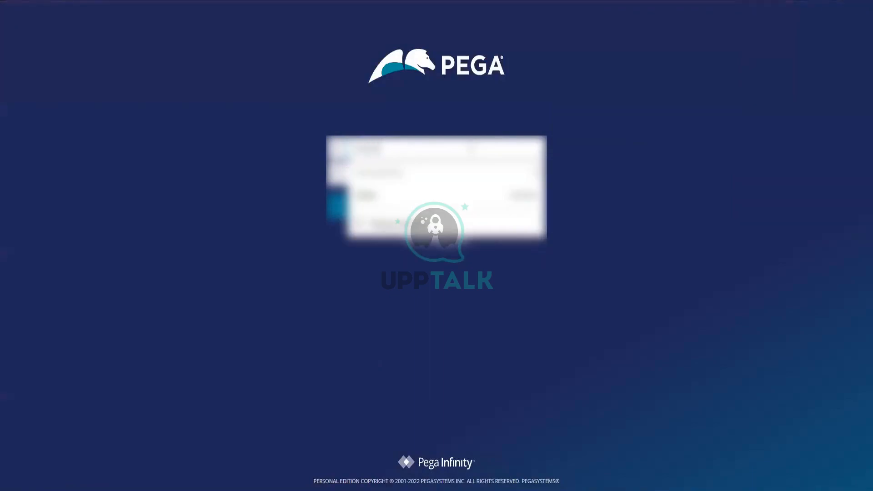
{"action": "type", "text": "1"}
{"action": "left_click", "coordinate": [703, 172]}
{"action": "double_click", "coordinate": [402, 175]}
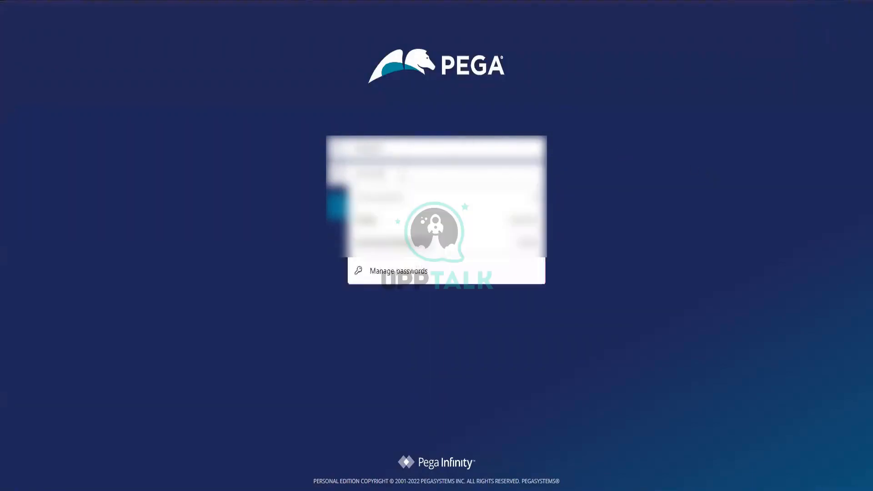
{"action": "type", "text": "•"}
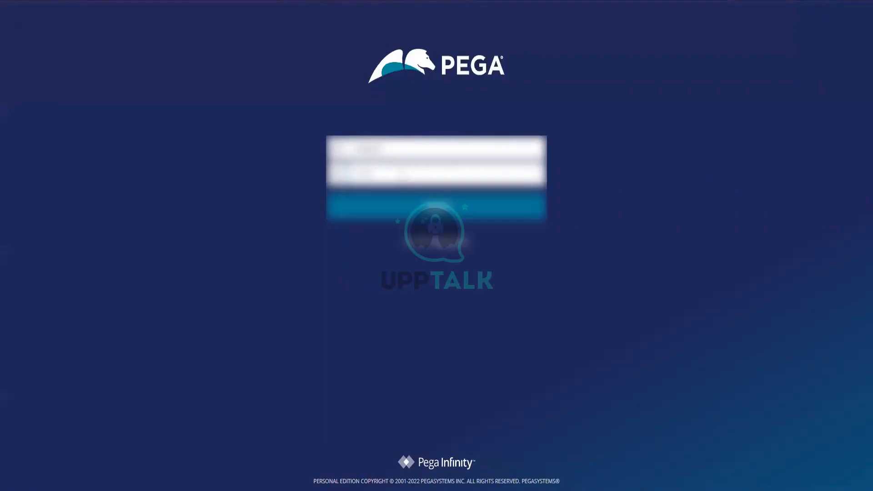
{"action": "left_click", "coordinate": [418, 205]}
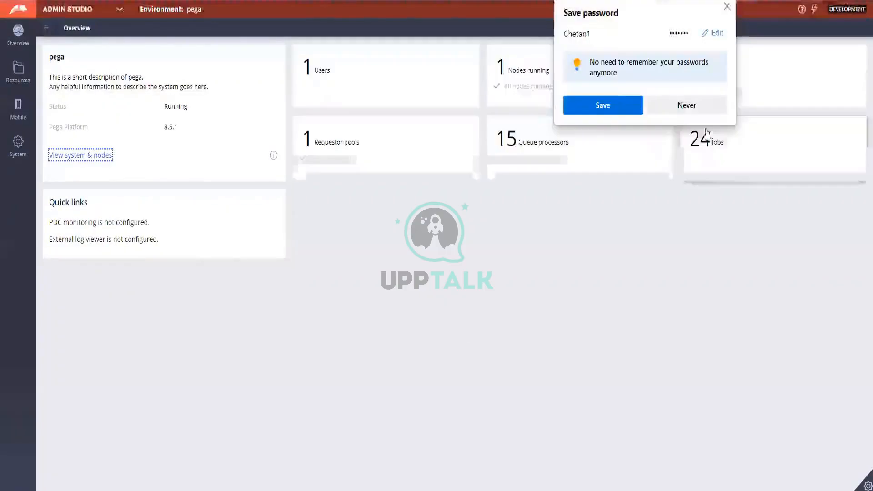
Step: Dismiss the save-password prompt and switch from Admin Studio to Dev Studio
{"action": "left_click", "coordinate": [681, 106]}
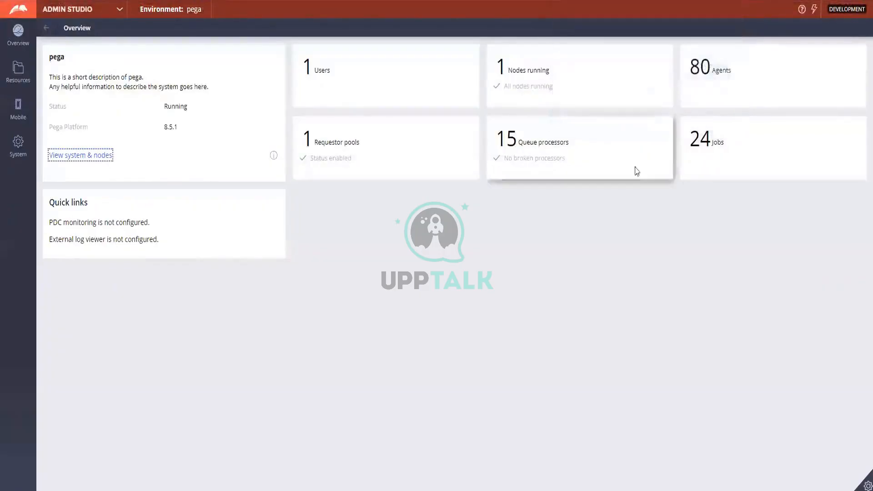
{"action": "left_click", "coordinate": [76, 14]}
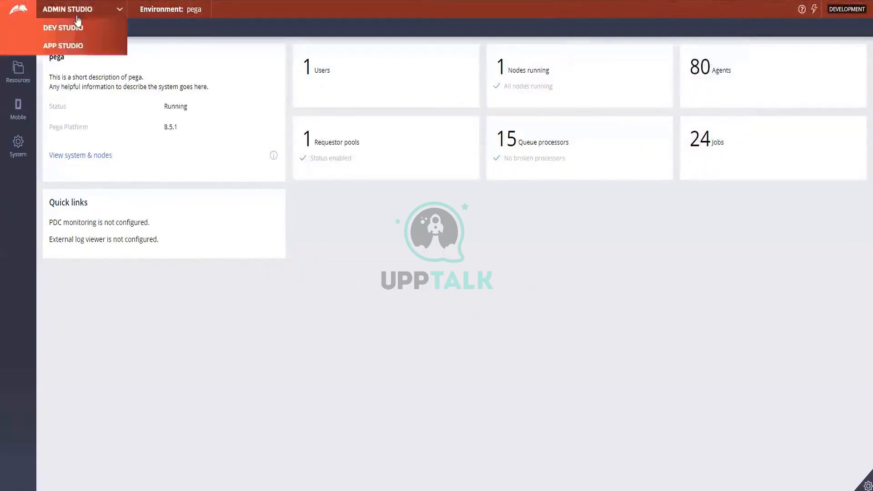
{"action": "left_click", "coordinate": [69, 46]}
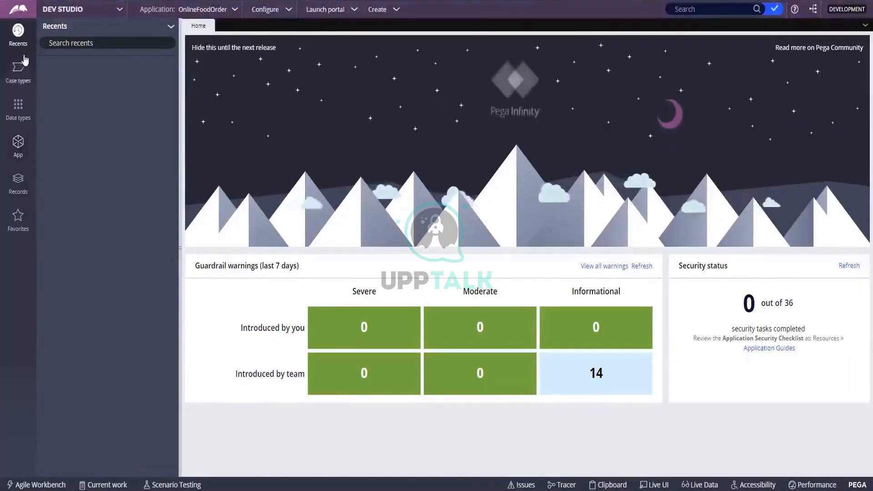
{"action": "left_click", "coordinate": [202, 9]}
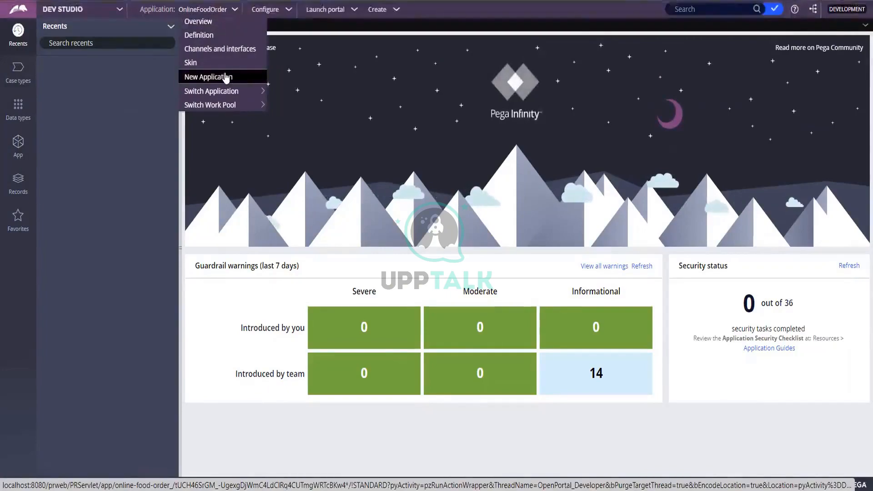
{"action": "left_click", "coordinate": [134, 90]}
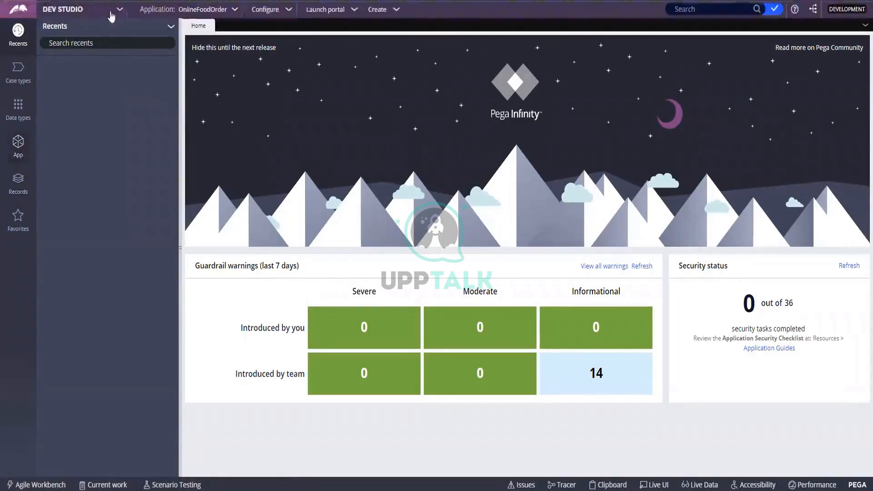
Step: Open the FoodOrder case type and add a CollectDeliveryInfo stage after Create
{"action": "left_click", "coordinate": [18, 69]}
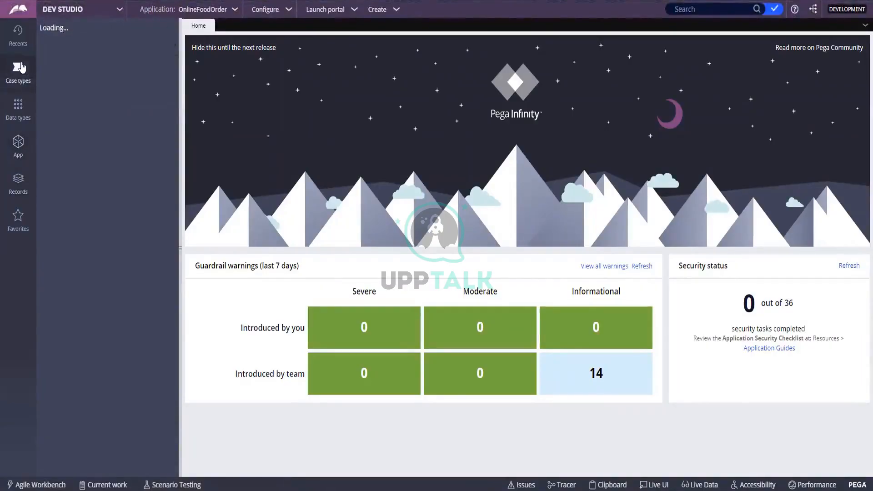
{"action": "left_click", "coordinate": [97, 64]}
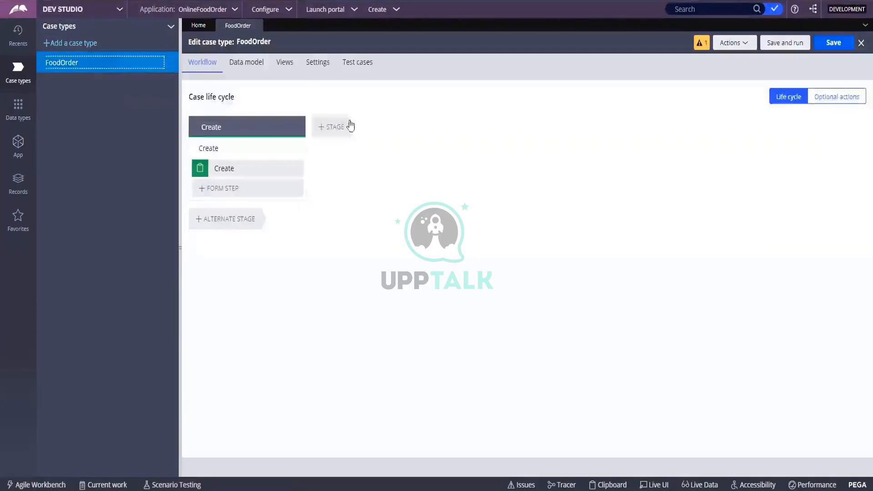
{"action": "left_click", "coordinate": [323, 128]}
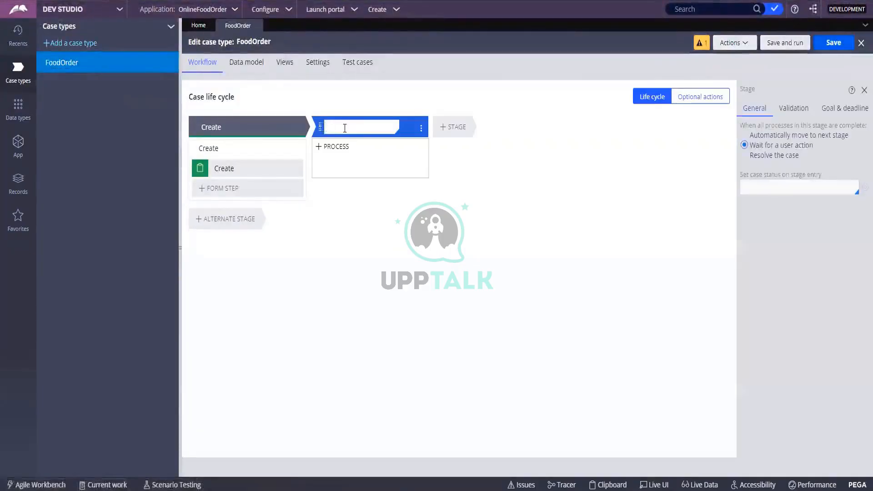
{"action": "type", "text": "Colle"}
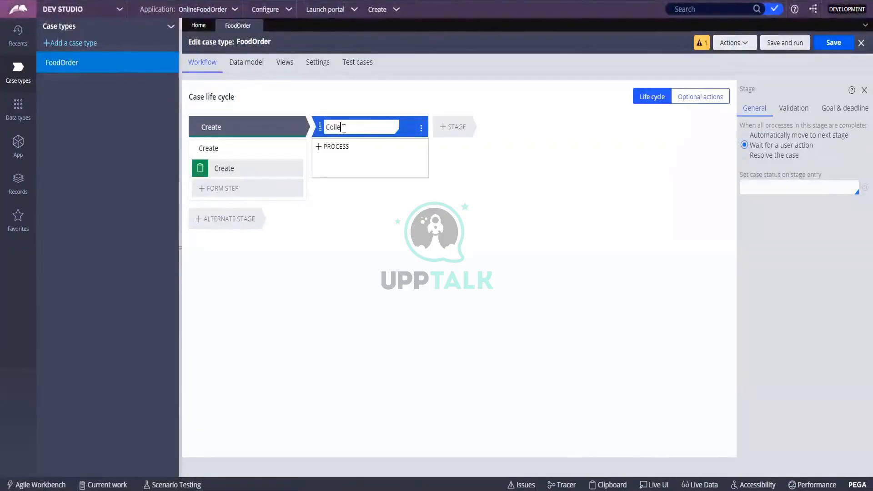
{"action": "type", "text": "ct"}
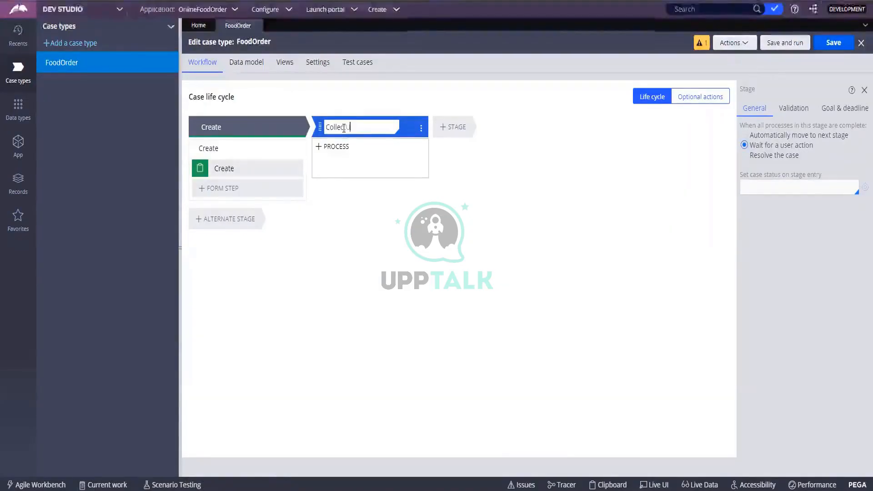
{"action": "type", "text": "Deliver"}
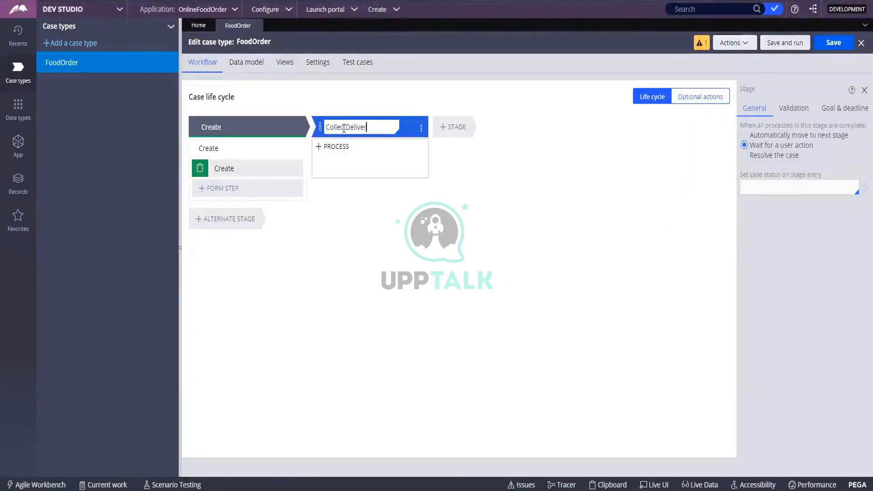
{"action": "type", "text": "yI"}
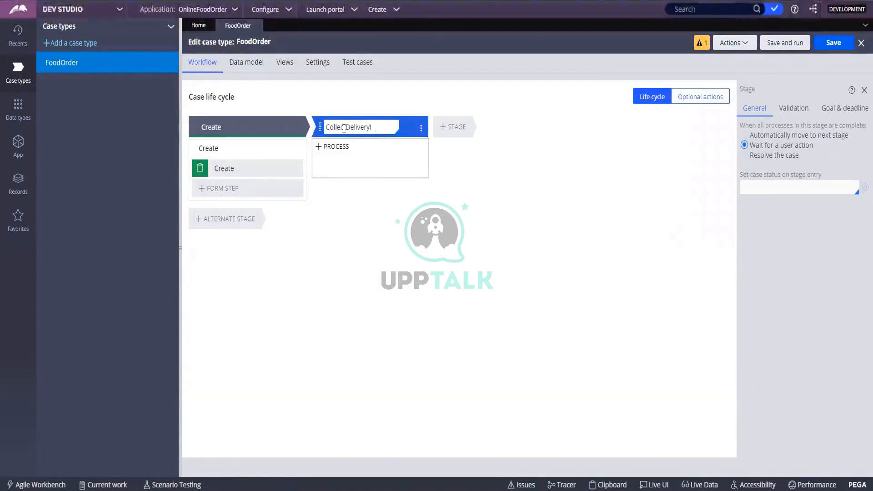
{"action": "type", "text": "Nnfo"}
{"action": "key", "text": "Return"}
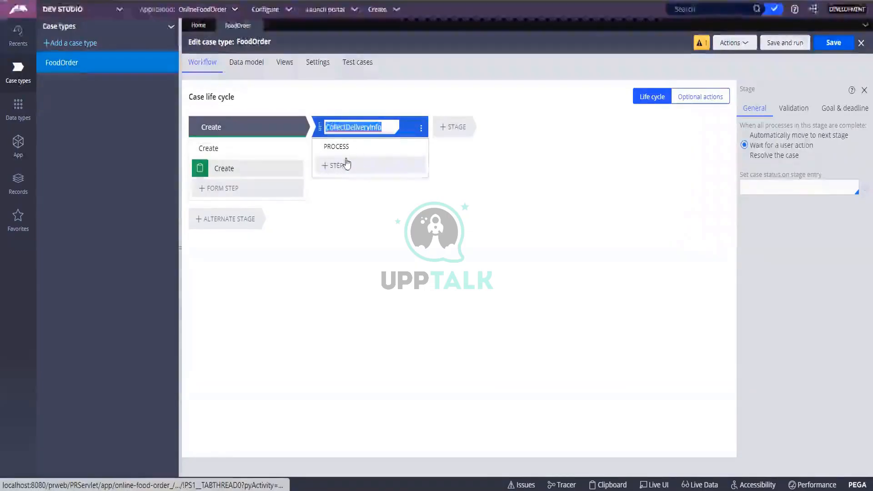
Step: Add a DeliveryAddress collect-information step to the stage and save the case type
{"action": "left_click", "coordinate": [346, 164]}
{"action": "left_click", "coordinate": [335, 188]}
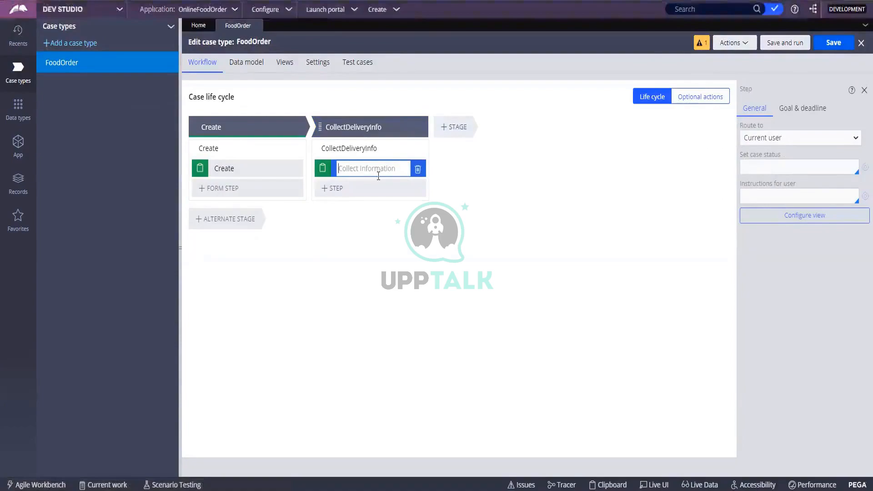
{"action": "type", "text": "Delivery"}
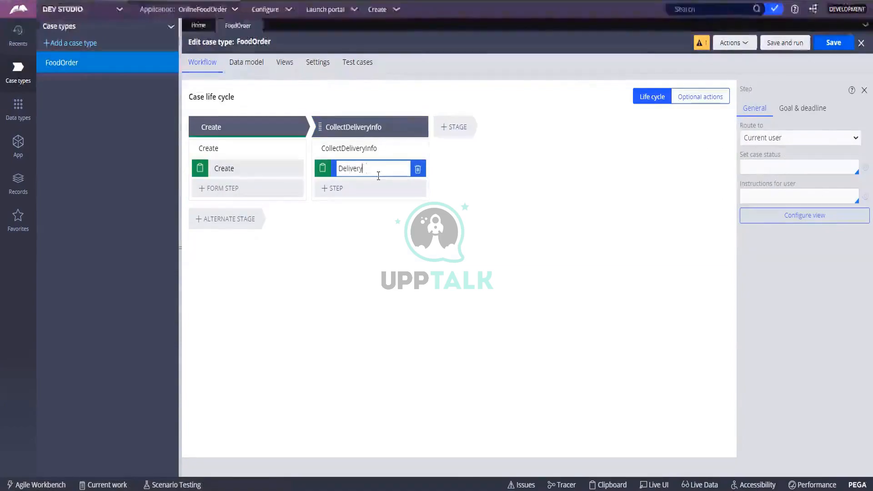
{"action": "type", "text": "Address"}
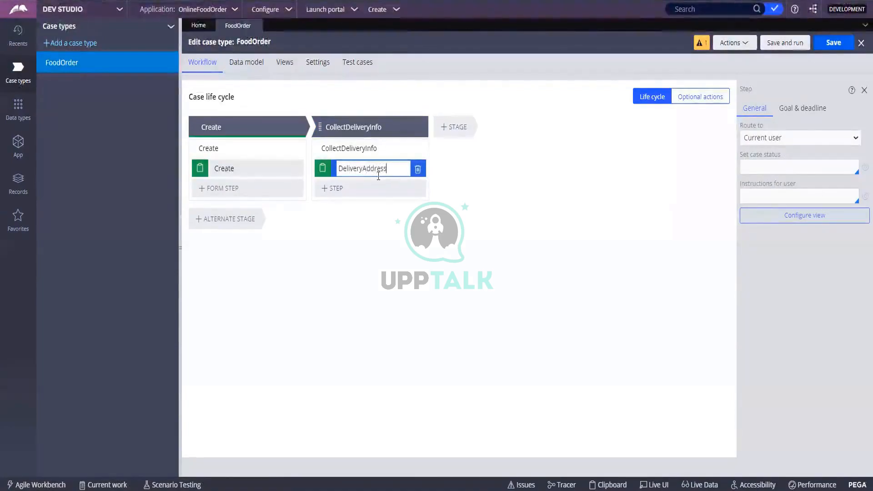
{"action": "key", "text": "Return"}
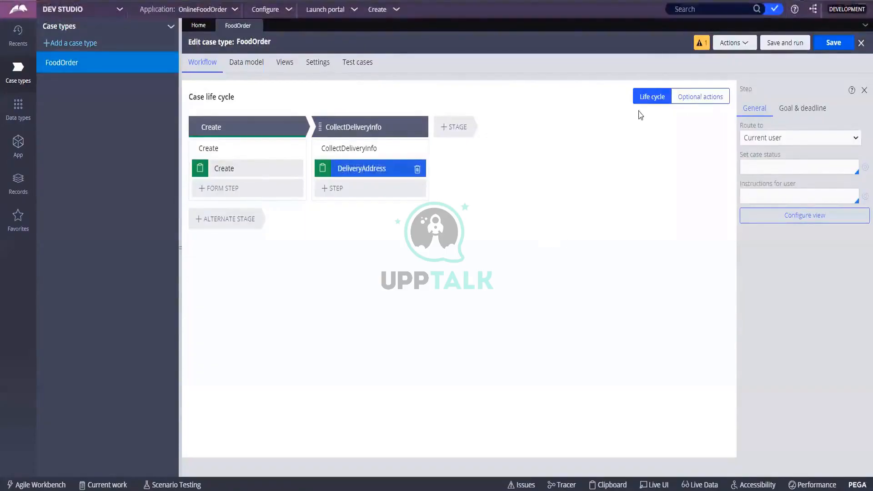
{"action": "left_click", "coordinate": [832, 42]}
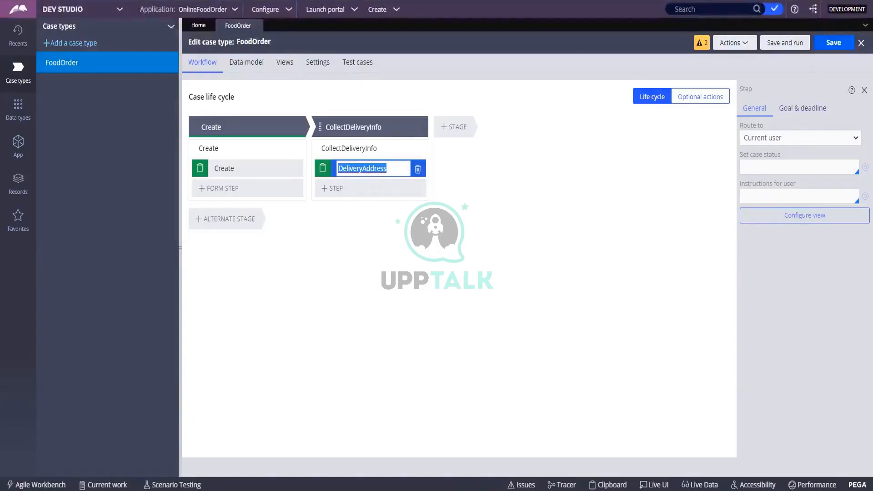
{"action": "left_click", "coordinate": [750, 45]}
Step: Open the pyDefault case type rule, review its Stages tab, and save it
{"action": "left_click", "coordinate": [708, 60]}
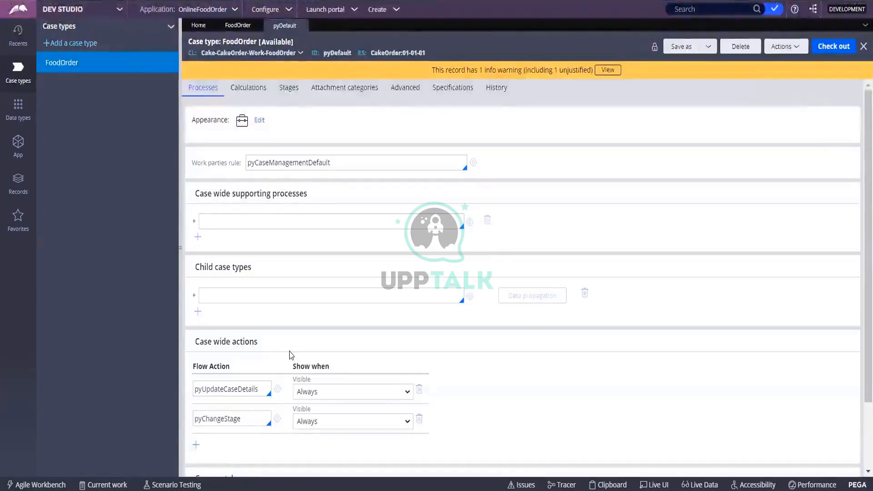
{"action": "scroll", "coordinate": [290, 346], "scroll_direction": "down", "scroll_amount": 3}
{"action": "scroll", "coordinate": [289, 337], "scroll_direction": "up", "scroll_amount": 3}
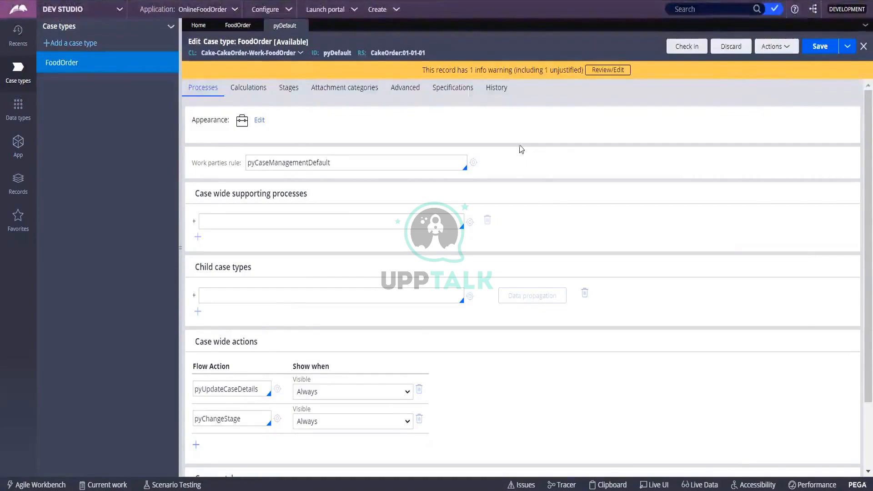
{"action": "left_click", "coordinate": [238, 25]}
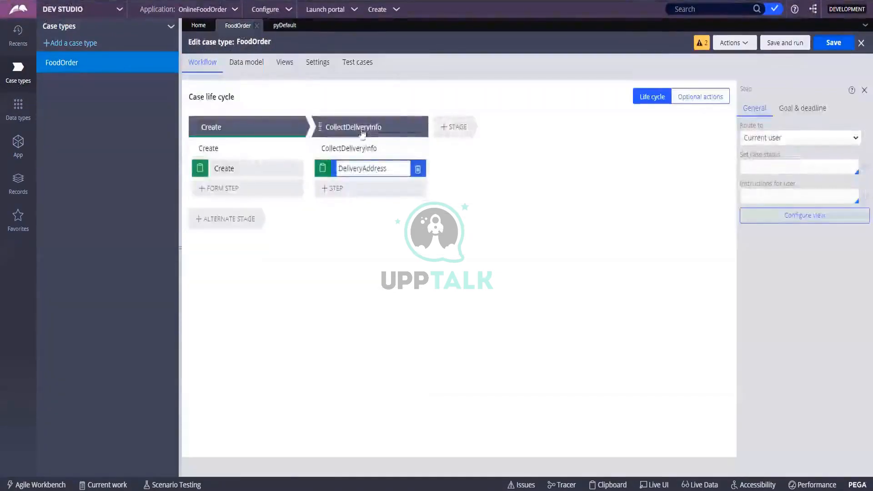
{"action": "left_click", "coordinate": [276, 27]}
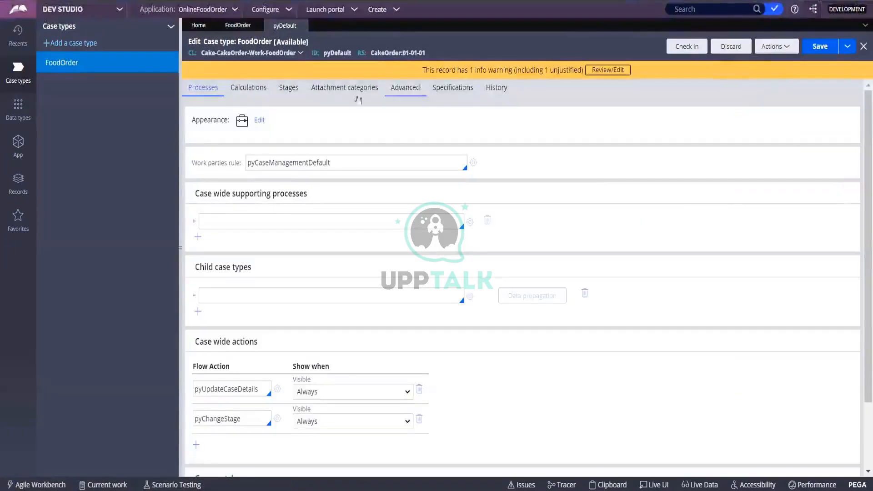
{"action": "left_click", "coordinate": [292, 88]}
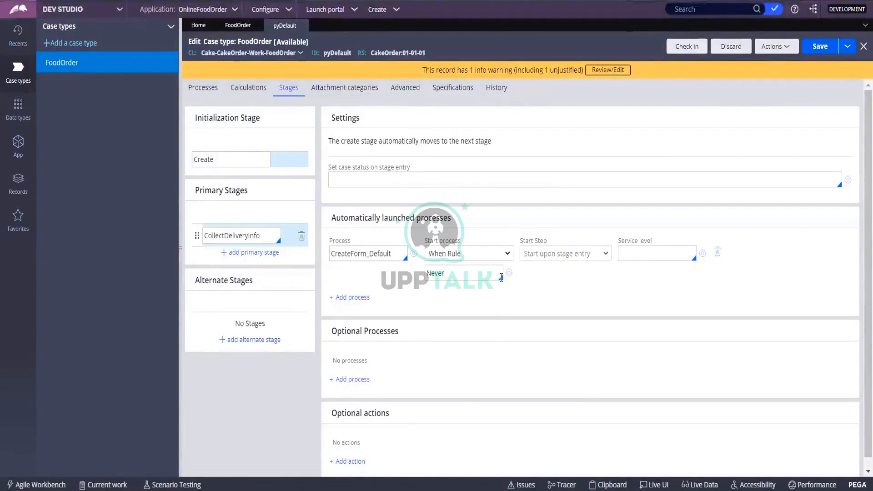
{"action": "left_click", "coordinate": [810, 51]}
Step: Return to the FoodOrder life cycle and show the Launch portal options
{"action": "left_click", "coordinate": [240, 27]}
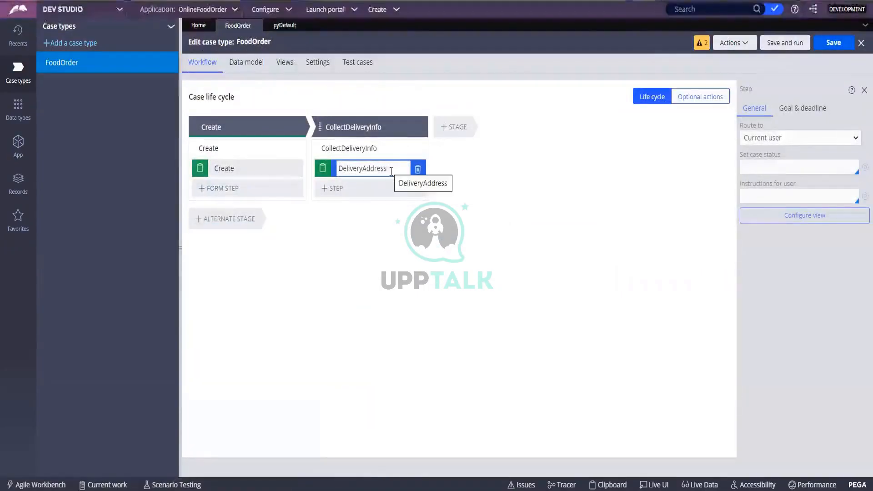
{"action": "left_click", "coordinate": [731, 43]}
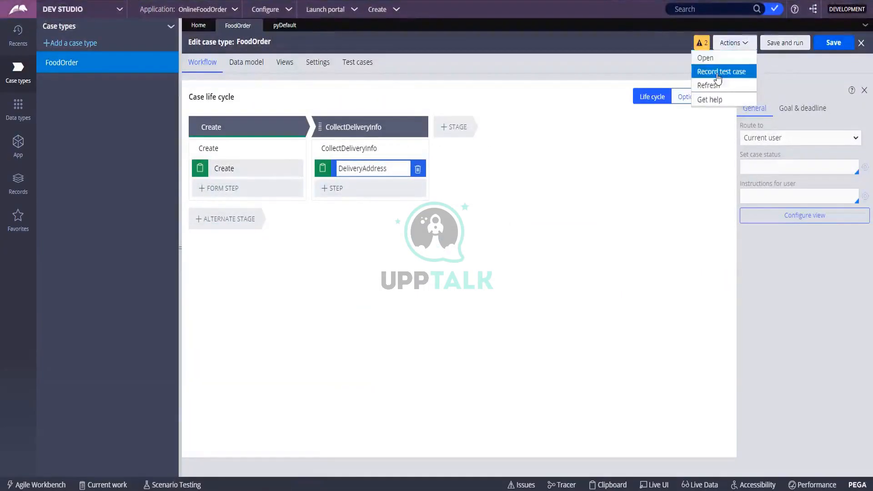
{"action": "left_click_drag", "start_coordinate": [713, 73], "coordinate": [675, 84]}
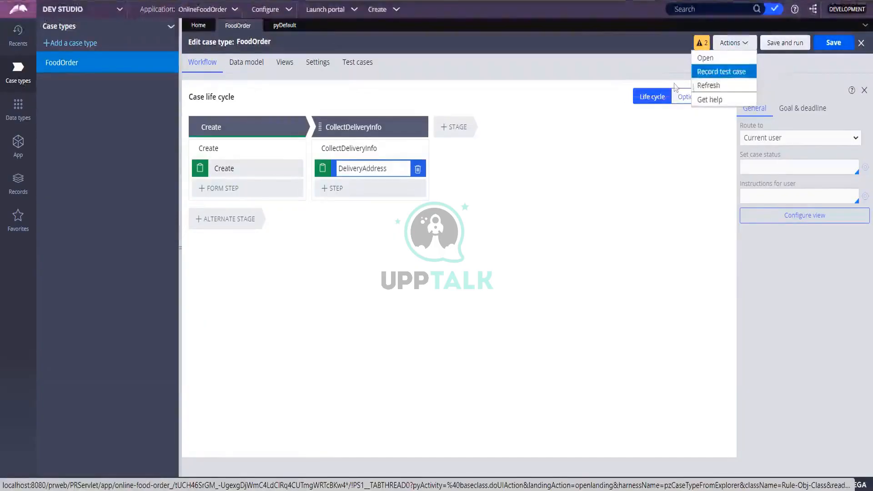
{"action": "left_click", "coordinate": [719, 87]}
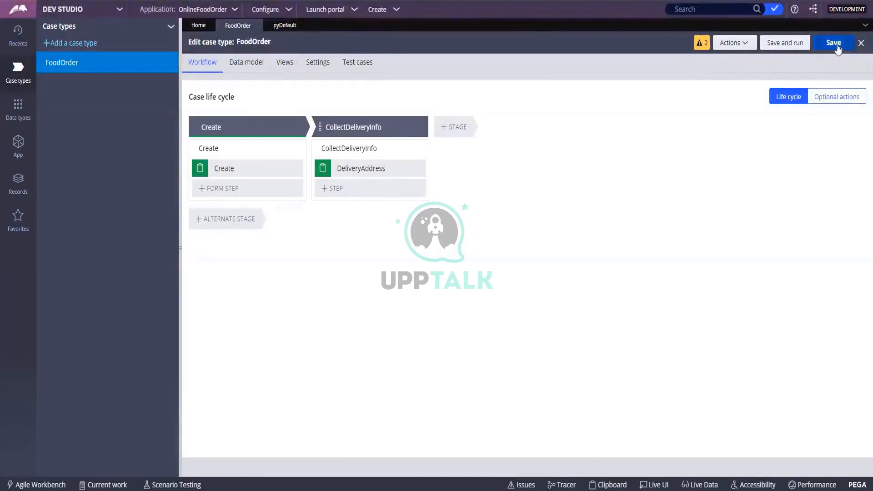
{"action": "left_click", "coordinate": [313, 15]}
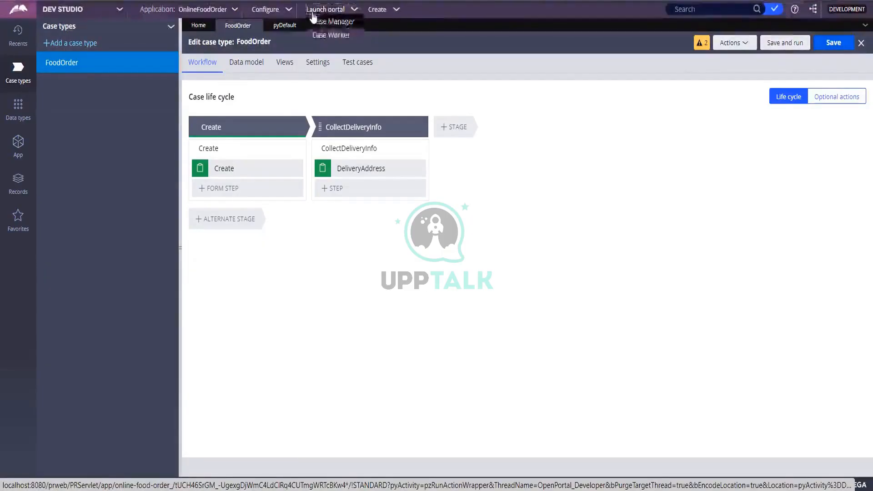
Step: Launch the Case Manager portal for OnlineFoodOrder and start a new FoodOrder case
{"action": "left_click", "coordinate": [354, 26]}
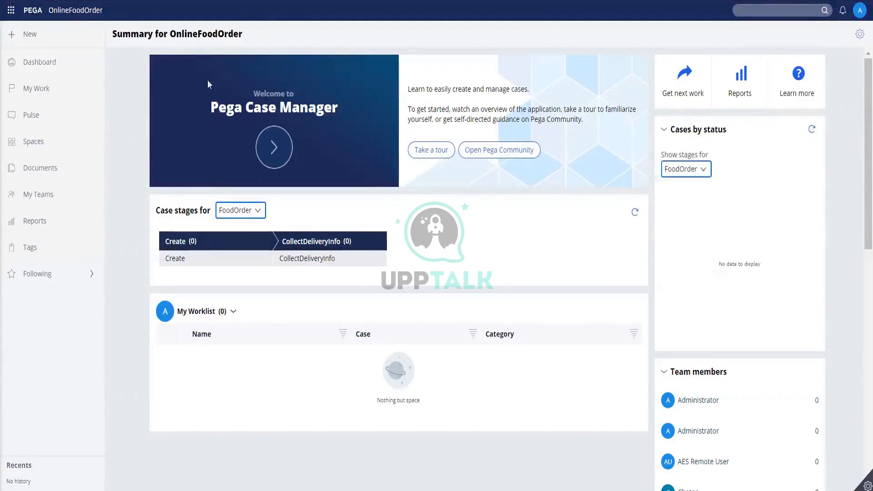
{"action": "left_click", "coordinate": [37, 40]}
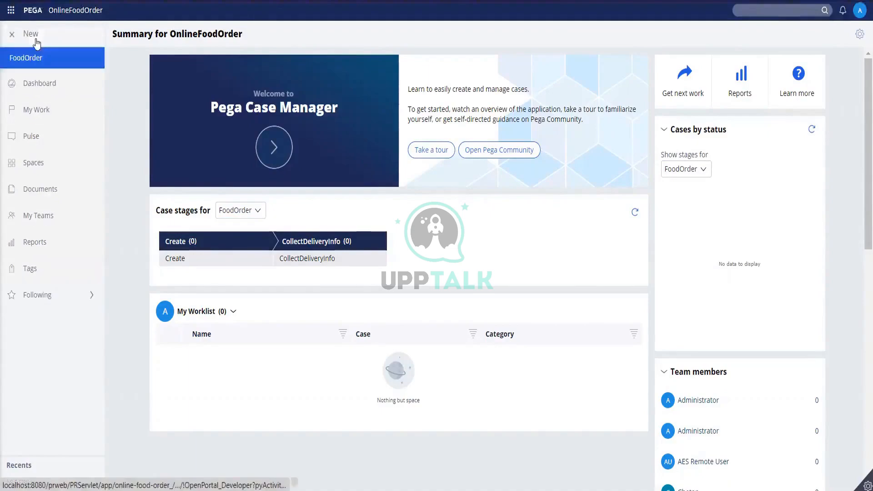
{"action": "left_click", "coordinate": [41, 64]}
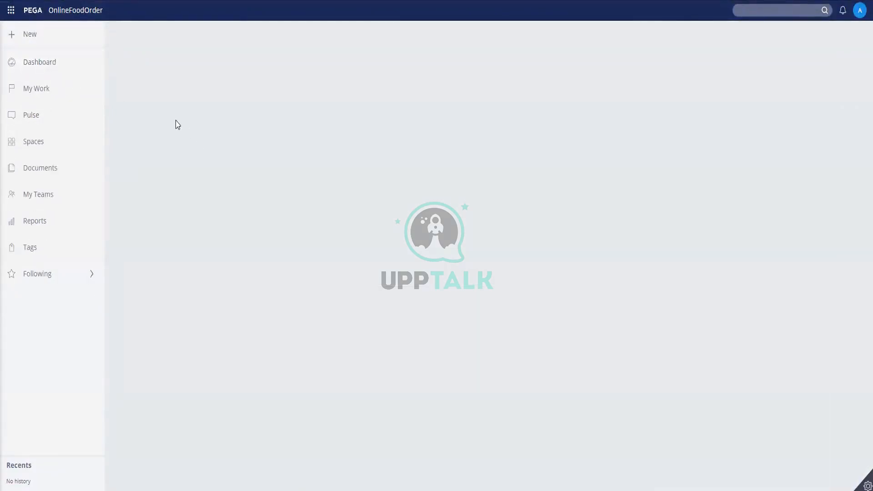
Step: Create FoodOrder case F-2, check its audit history, and reach the DeliveryAddress assignment
{"action": "left_click", "coordinate": [33, 34]}
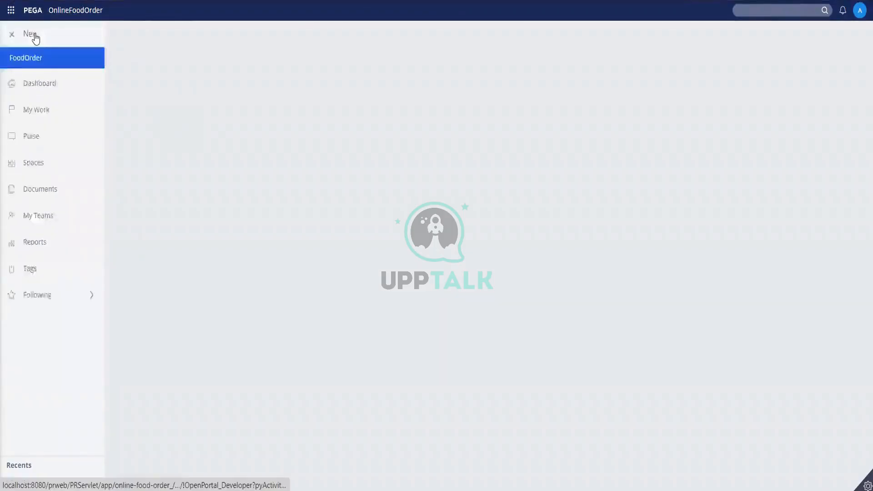
{"action": "left_click", "coordinate": [16, 60]}
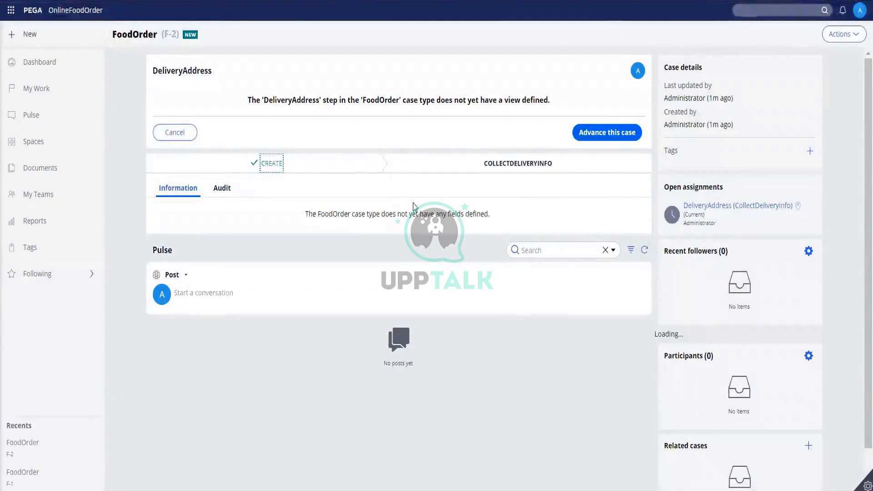
{"action": "left_click", "coordinate": [221, 190]}
{"action": "left_click", "coordinate": [177, 195]}
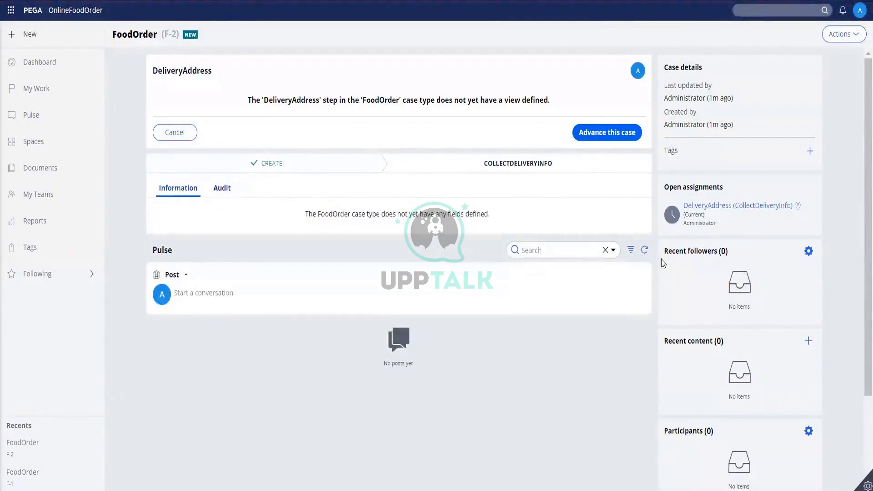
{"action": "left_click", "coordinate": [604, 250]}
{"action": "left_click_drag", "start_coordinate": [152, 70], "coordinate": [262, 75]}
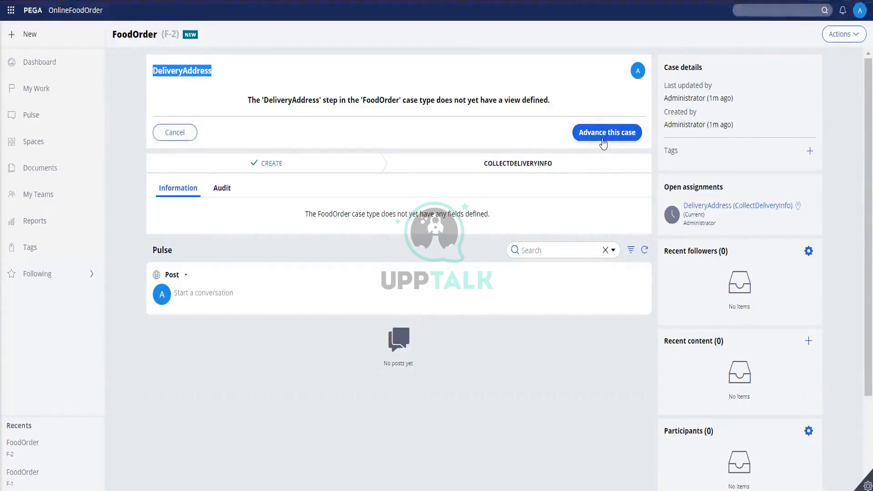
Step: Advance case F-2 past DeliveryAddress and review the routing confirmation for CollectDeliveryInfo
{"action": "left_click", "coordinate": [603, 142]}
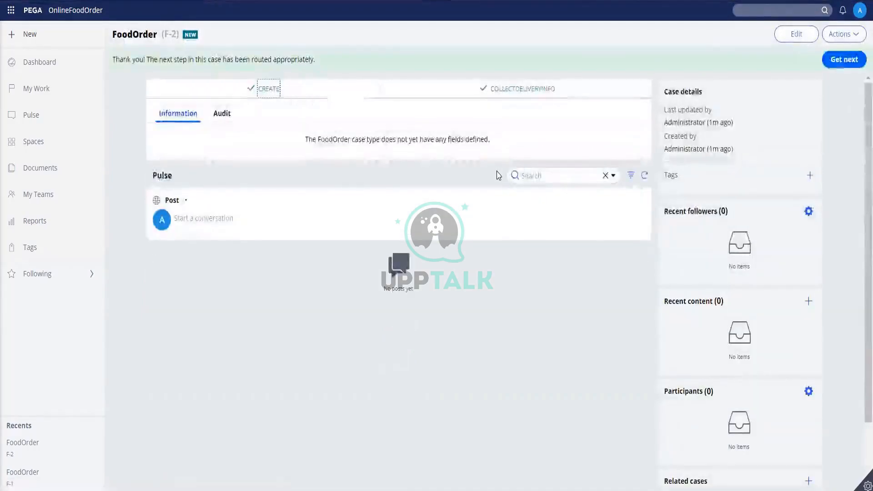
{"action": "left_click_drag", "start_coordinate": [131, 61], "coordinate": [356, 81]}
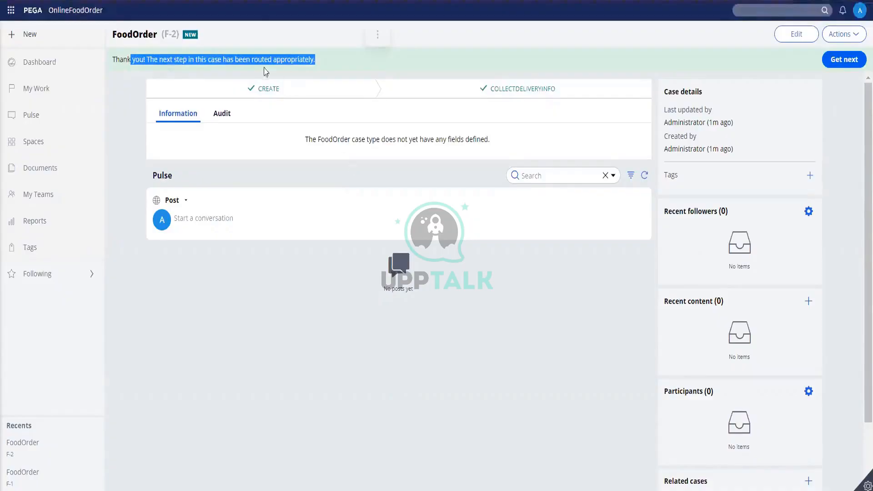
{"action": "double_click", "coordinate": [173, 34]}
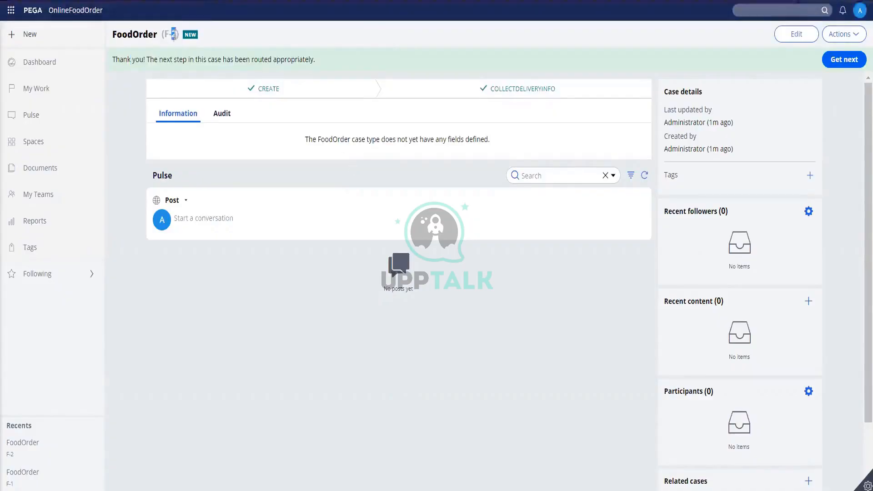
{"action": "left_click", "coordinate": [188, 78]}
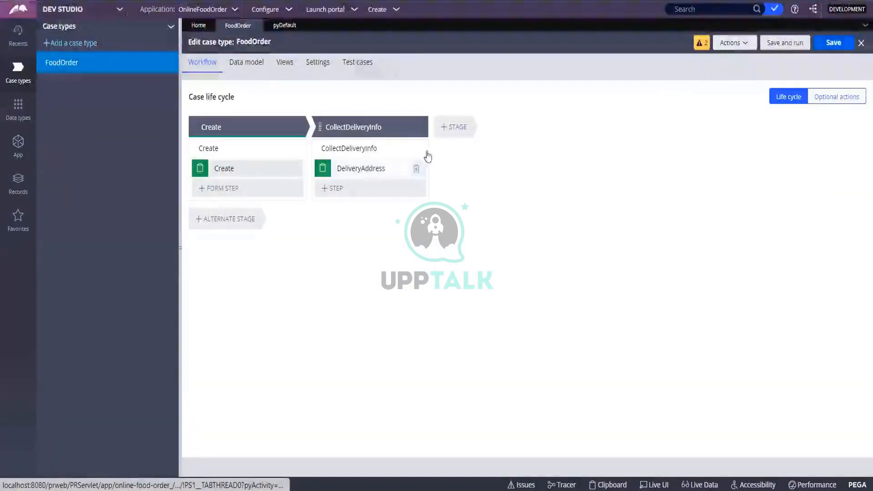
Step: Add a ChooseCake collect-information step after DeliveryAddress and name the new third stage ApproveReject
{"action": "left_click", "coordinate": [445, 132]}
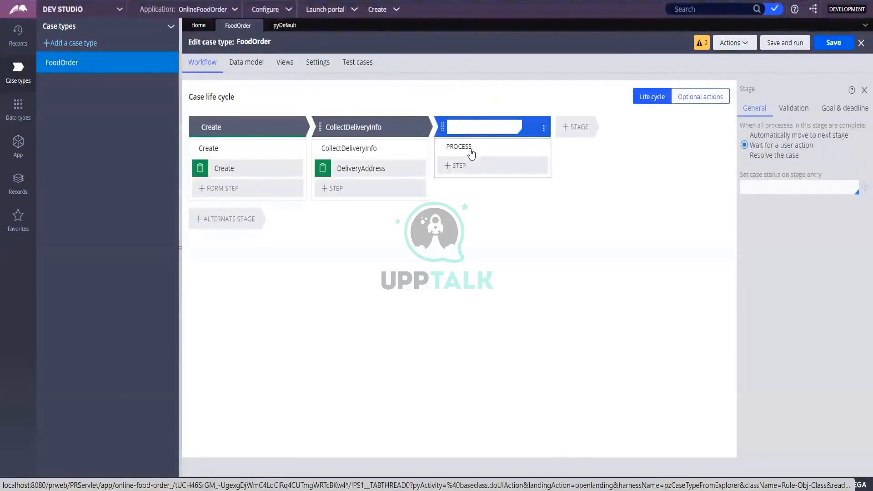
{"action": "type", "text": "Chood"}
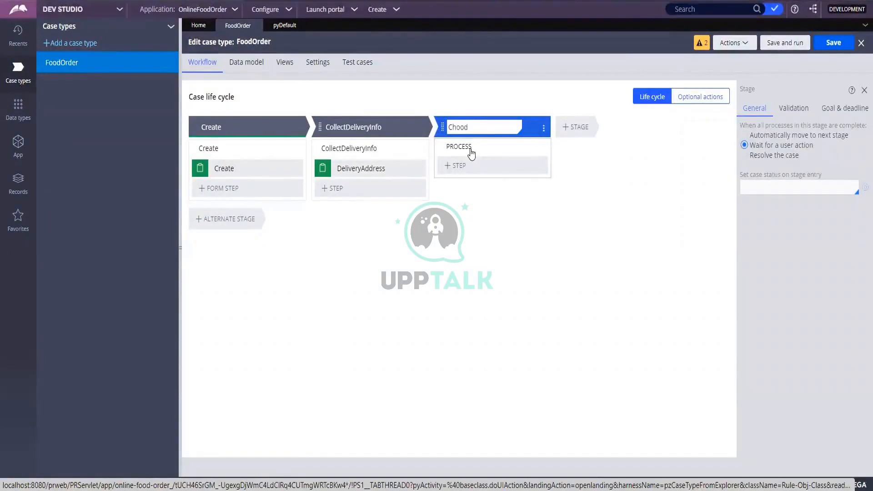
{"action": "key", "text": "BackSpace"}
{"action": "type", "text": "seCa"}
{"action": "left_click", "coordinate": [355, 190]}
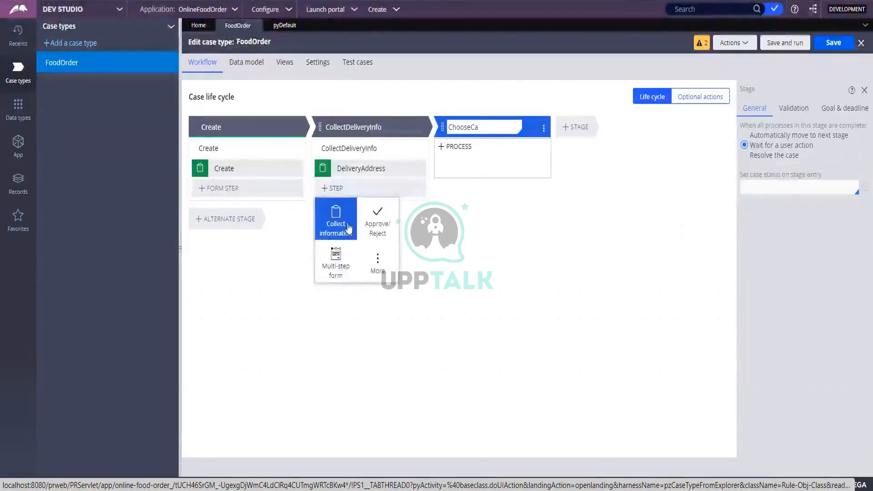
{"action": "left_click", "coordinate": [349, 229]}
{"action": "type", "text": "Cho"}
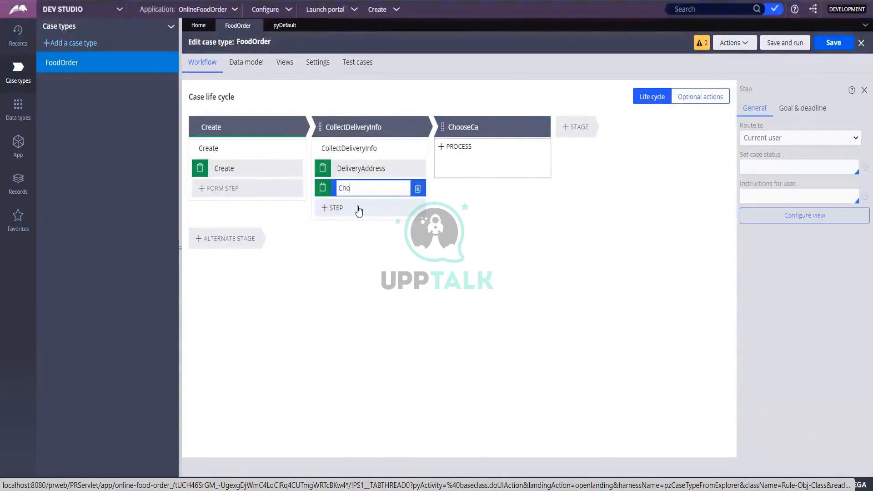
{"action": "type", "text": "oseCake"}
{"action": "key", "text": "Return"}
{"action": "left_click", "coordinate": [467, 124]}
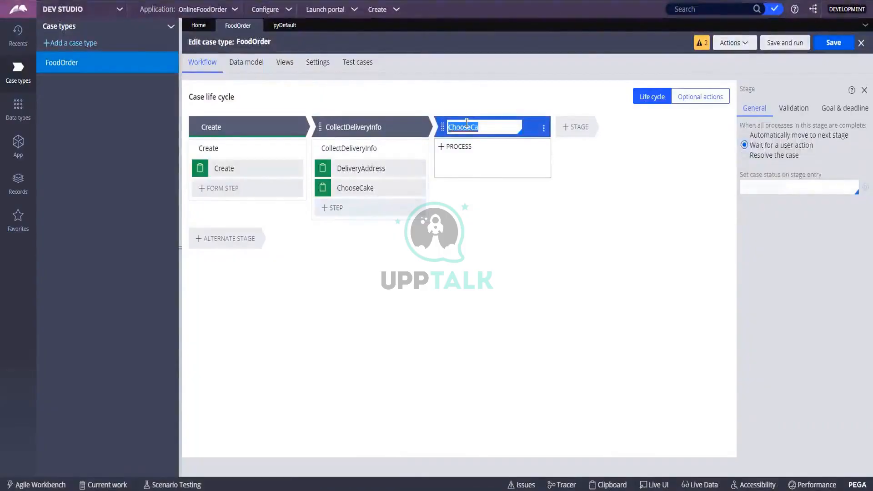
{"action": "type", "text": "ApproveReject"}
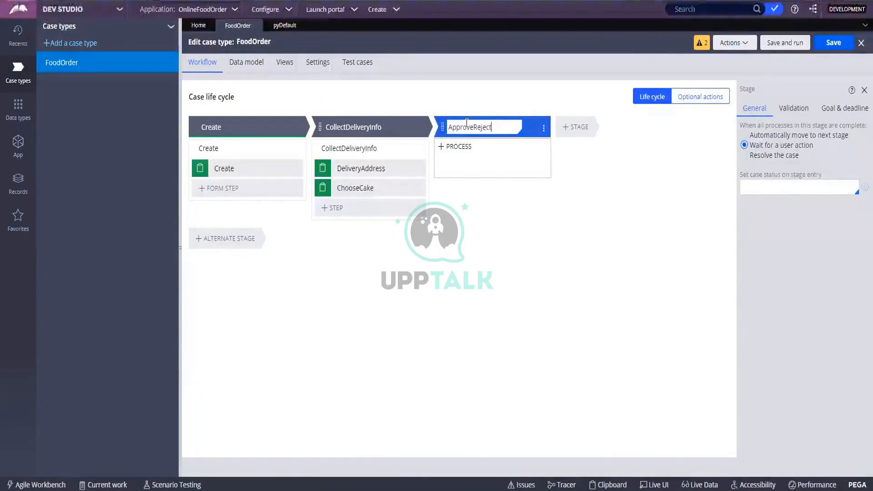
Step: Give the Approve/ Reject stage an Approve approval step and save the case type
{"action": "left_click", "coordinate": [478, 170]}
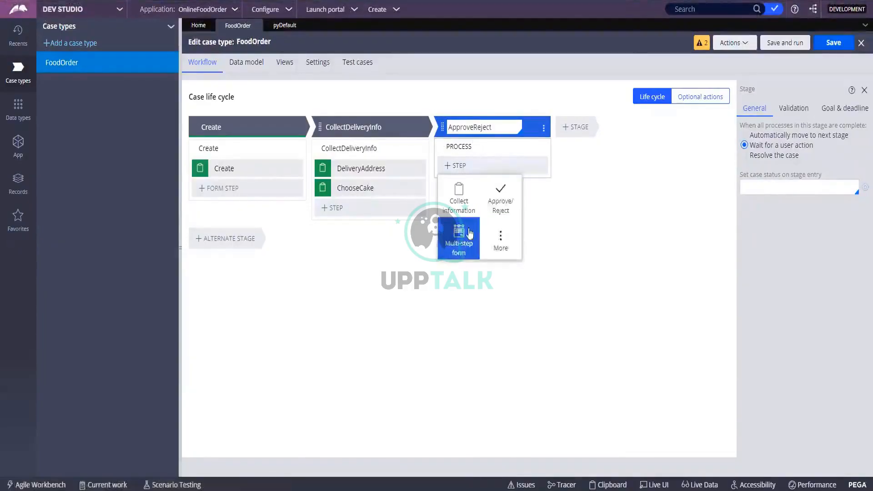
{"action": "left_click", "coordinate": [515, 199]}
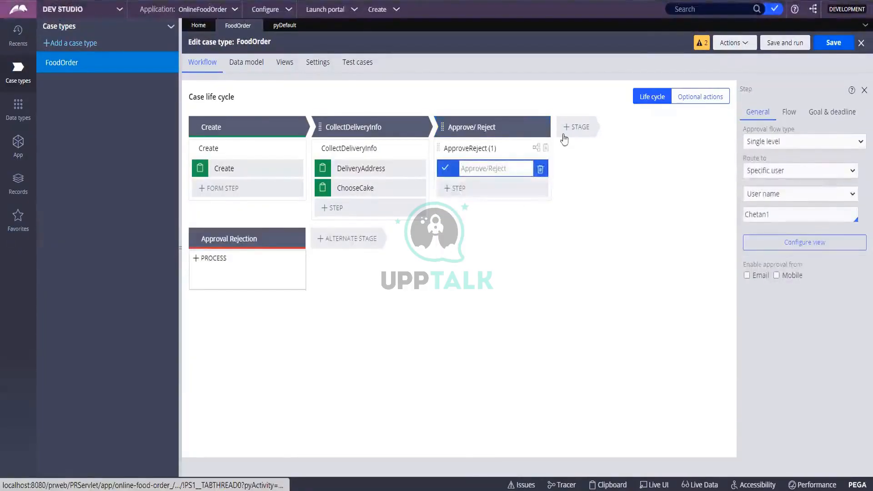
{"action": "left_click", "coordinate": [840, 40]}
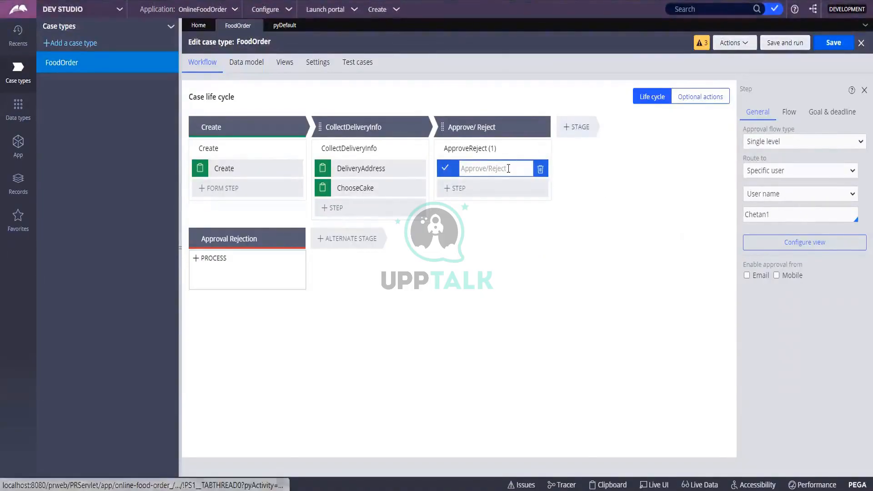
{"action": "type", "text": "Approve"}
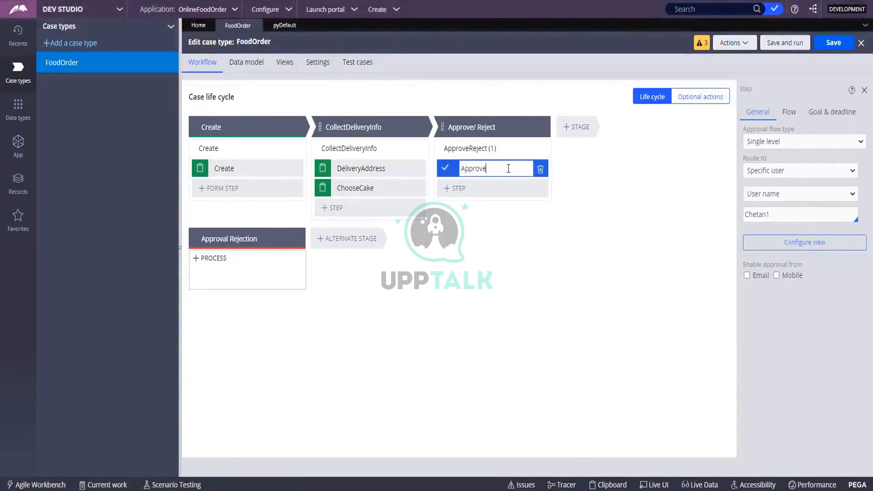
{"action": "left_click", "coordinate": [631, 209]}
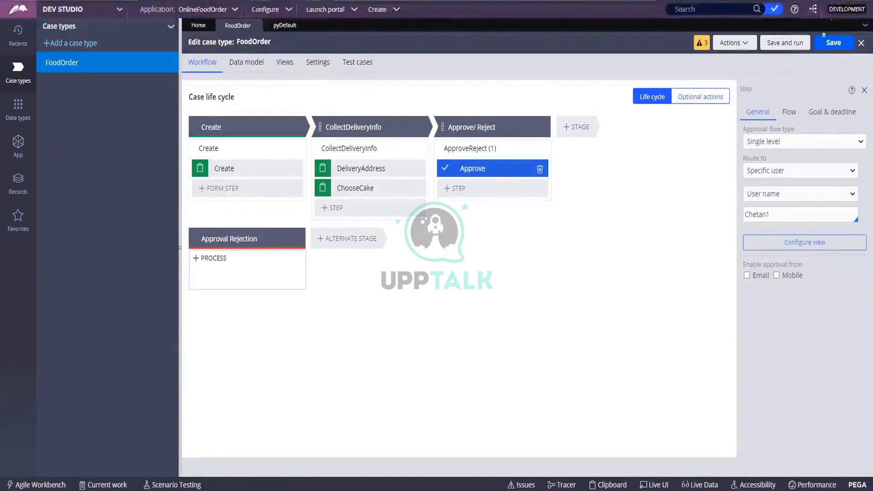
{"action": "left_click", "coordinate": [825, 44]}
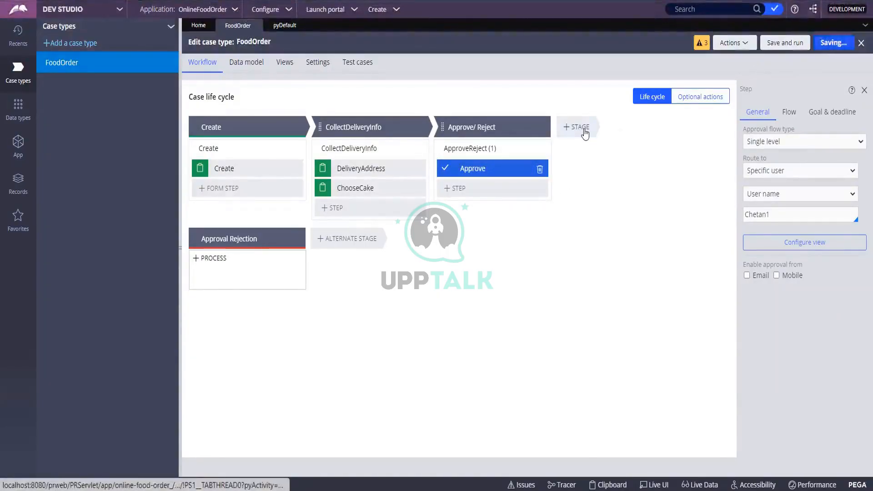
Step: Add a PaymentInfo stage containing a PaymentDetails collect-information step
{"action": "left_click", "coordinate": [584, 131]}
{"action": "type", "text": "P"}
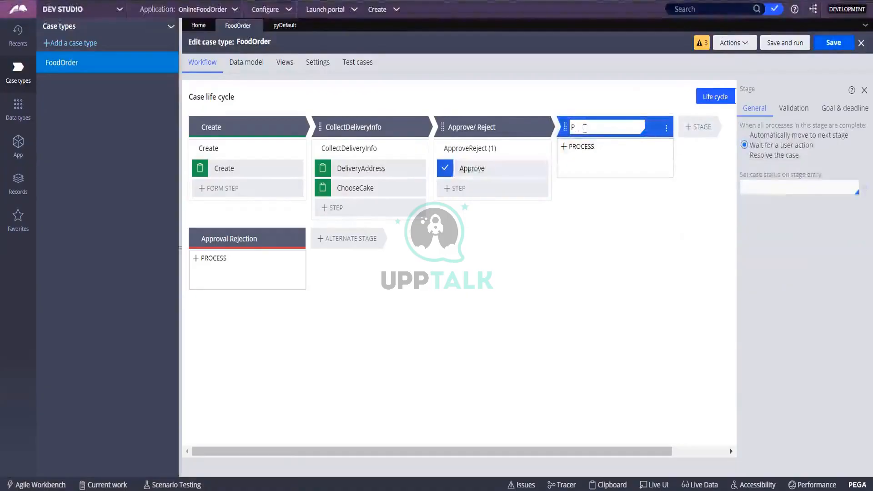
{"action": "type", "text": "ayment"}
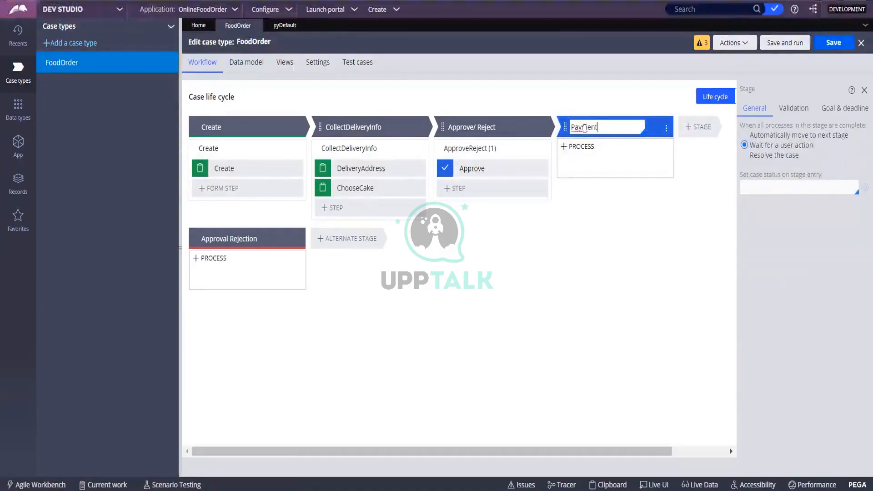
{"action": "type", "text": "Info"}
{"action": "key", "text": "Return"}
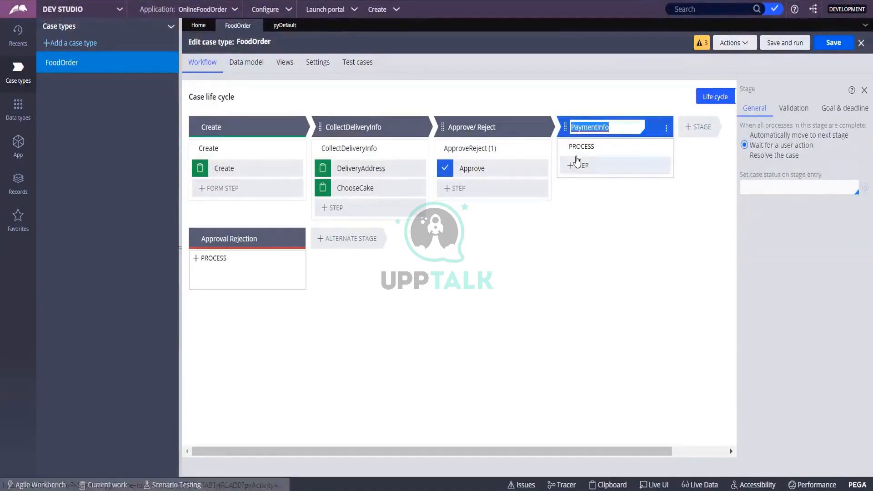
{"action": "left_click", "coordinate": [577, 163]}
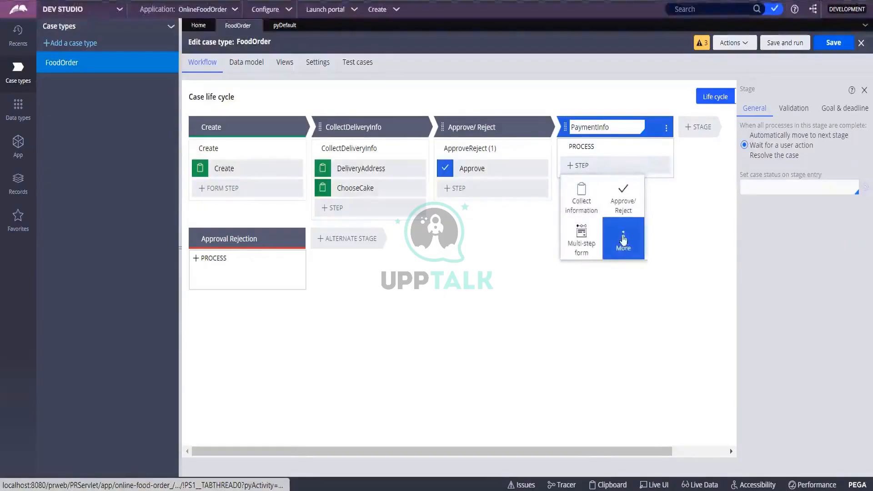
{"action": "left_click", "coordinate": [586, 203]}
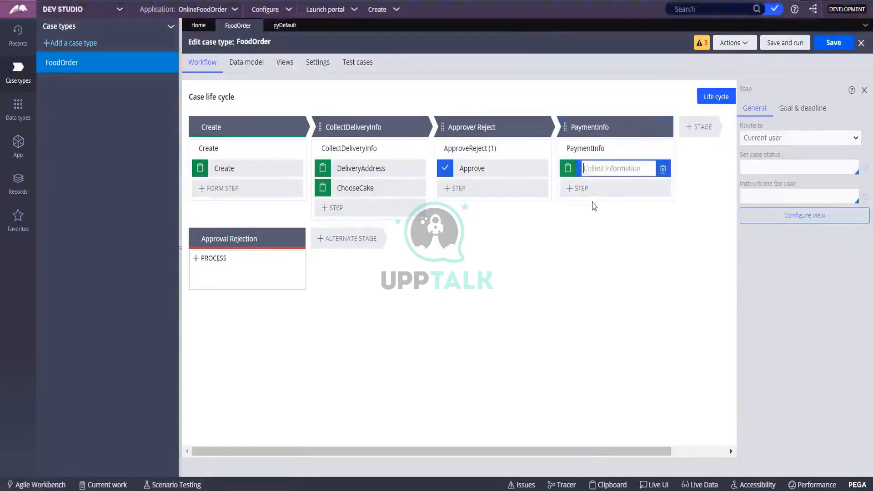
{"action": "type", "text": "Payment"}
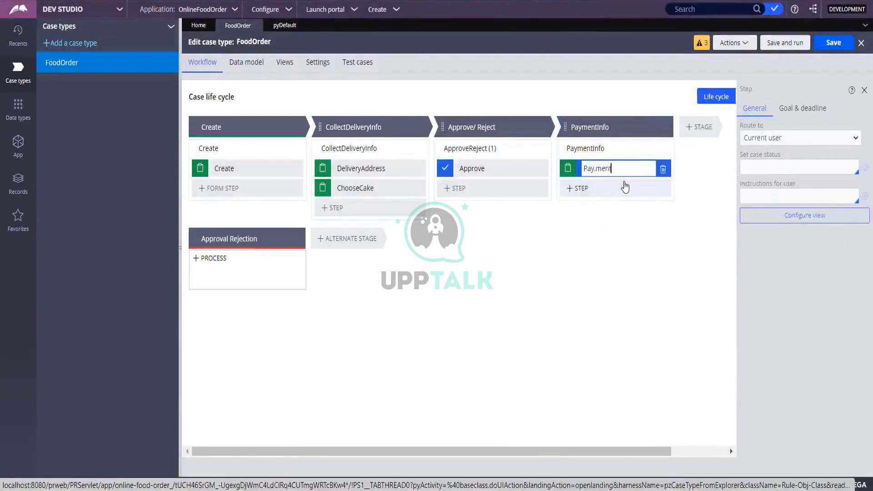
{"action": "key", "text": "BackSpace"}
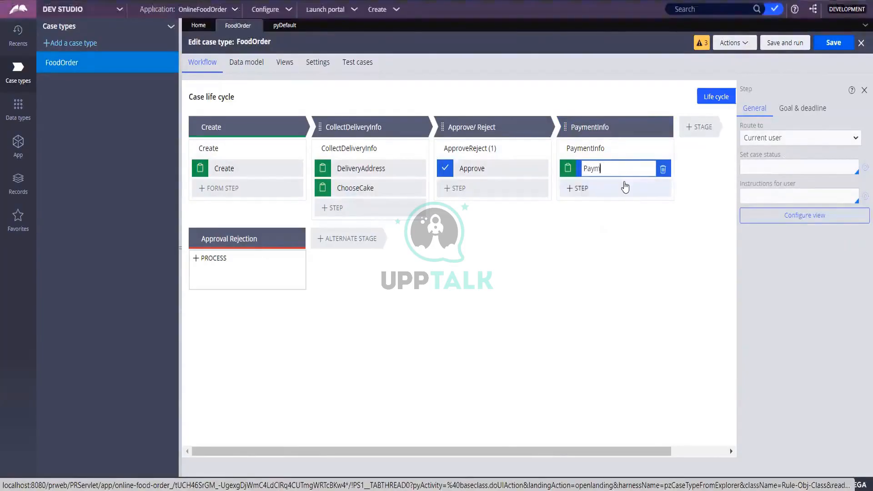
{"action": "type", "text": "entDeta"}
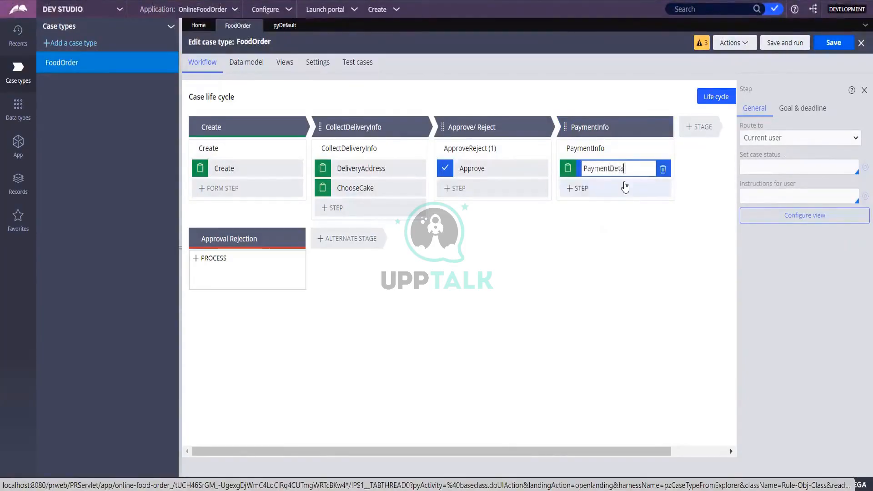
{"action": "type", "text": "ils"}
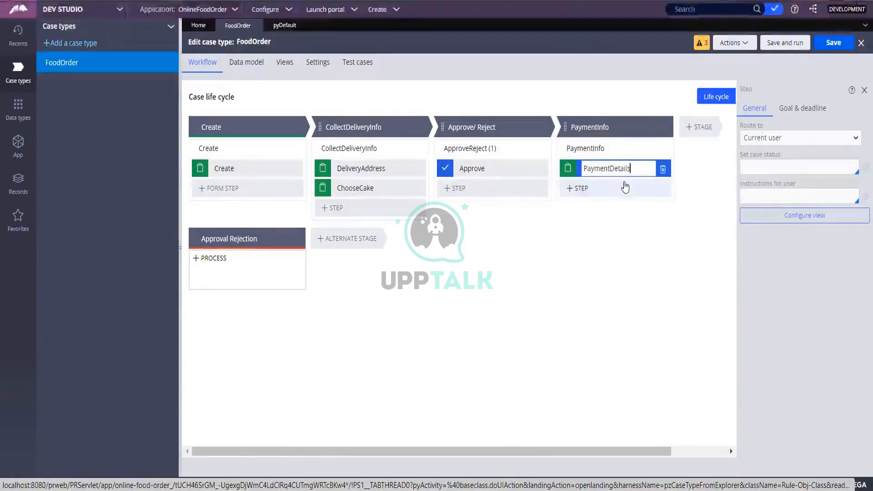
{"action": "left_click", "coordinate": [585, 197]}
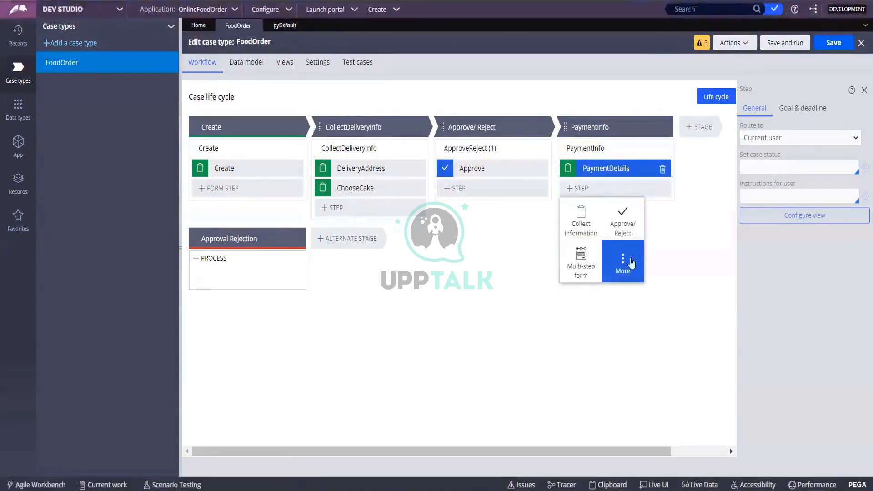
Step: Delete the empty unnamed stage added after PaymentInfo
{"action": "left_click", "coordinate": [703, 127]}
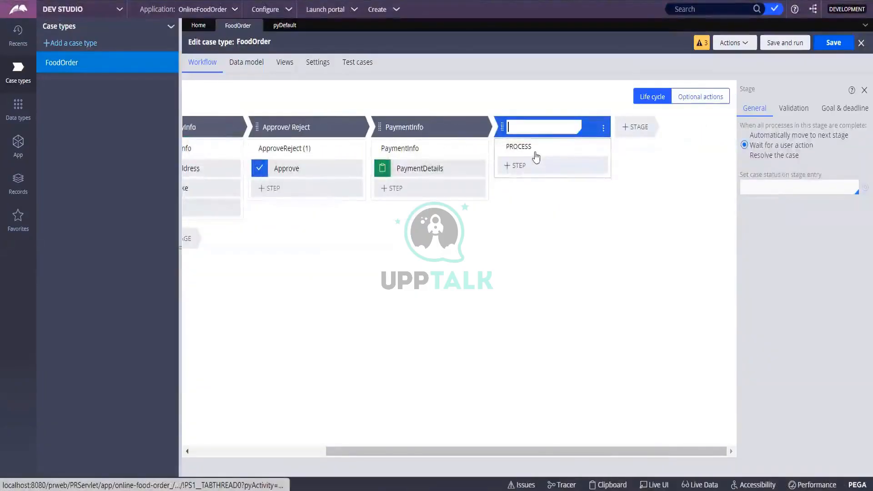
{"action": "left_click", "coordinate": [603, 128]}
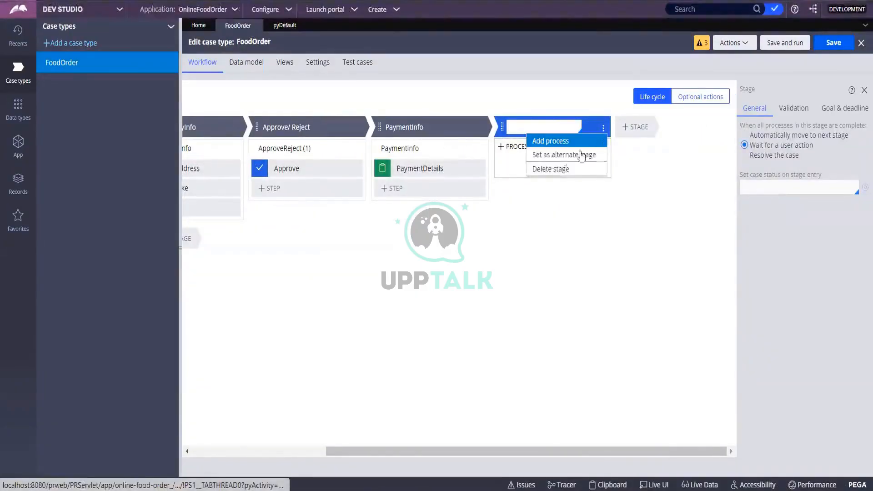
{"action": "left_click", "coordinate": [559, 168]}
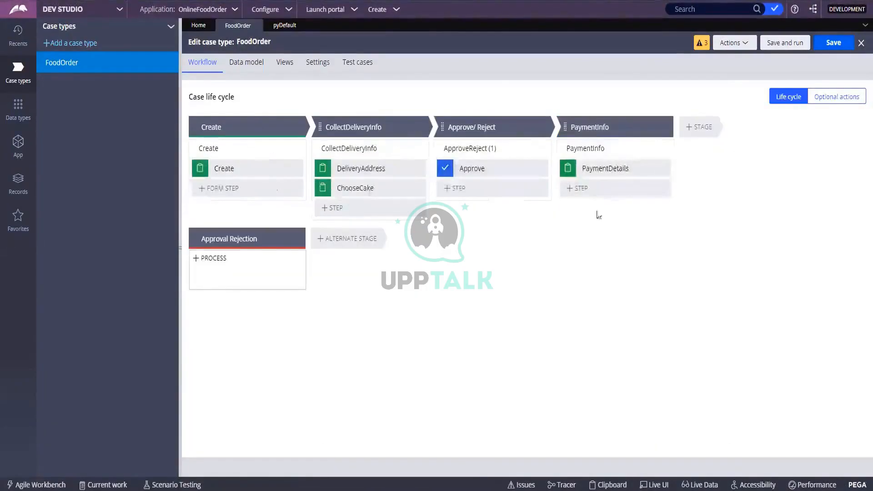
Step: Add the Send email automation after PaymentDetails, found by searching 'email', then save FoodOrder
{"action": "left_click", "coordinate": [580, 188]}
{"action": "left_click", "coordinate": [623, 258]}
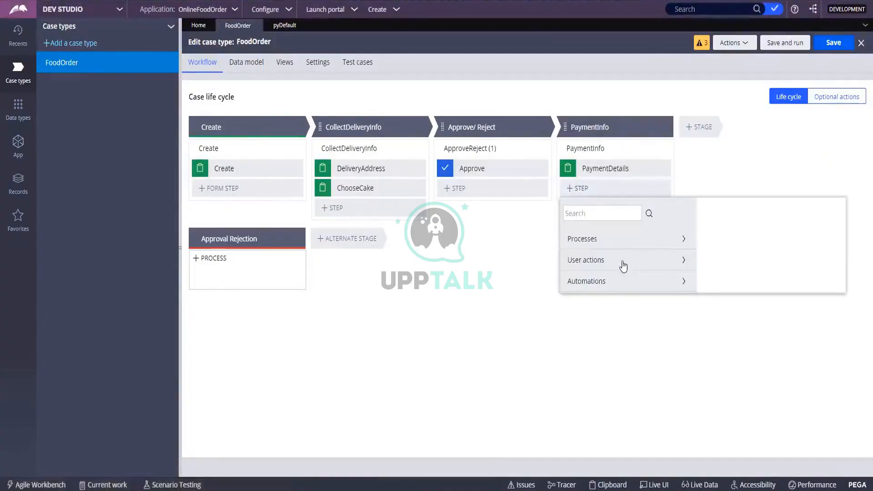
{"action": "left_click", "coordinate": [609, 210]}
{"action": "type", "text": "em"}
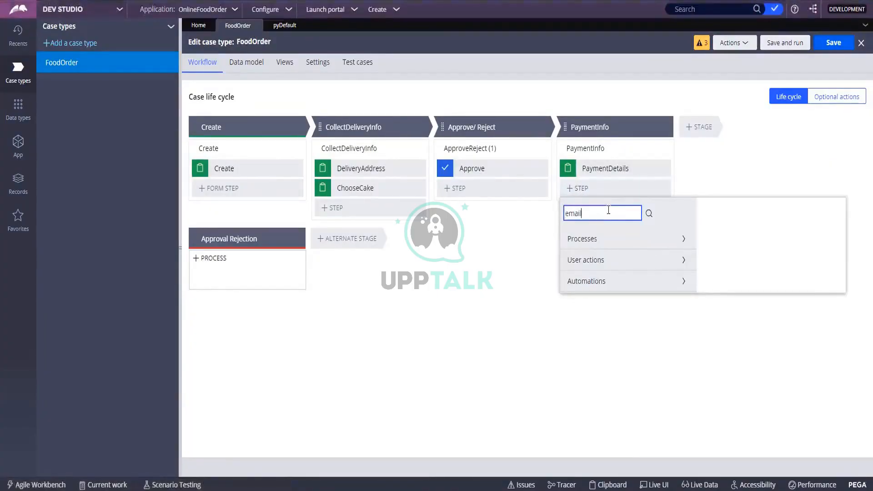
{"action": "type", "text": "ail"}
{"action": "left_click", "coordinate": [649, 213]}
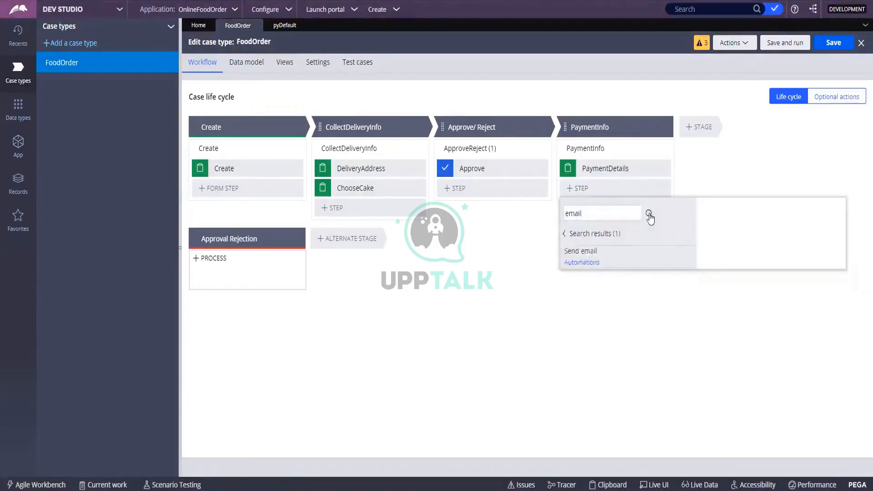
{"action": "left_click", "coordinate": [571, 258]}
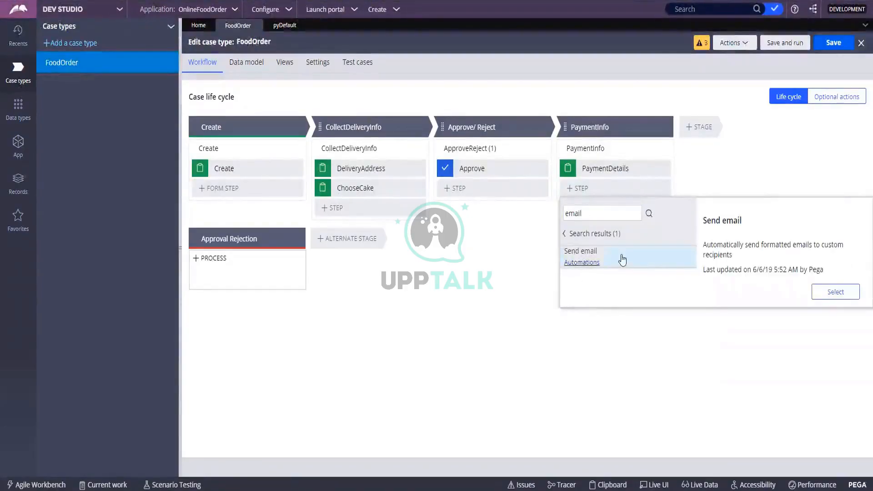
{"action": "left_click", "coordinate": [818, 292]}
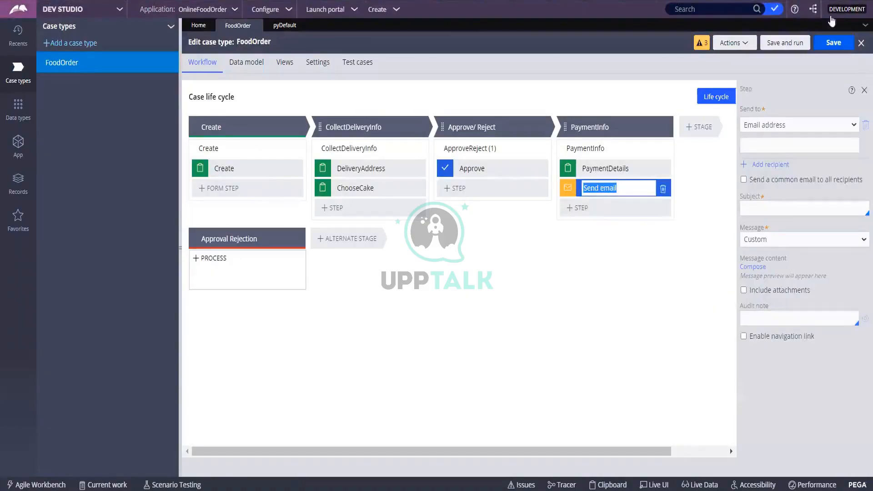
{"action": "left_click", "coordinate": [822, 44]}
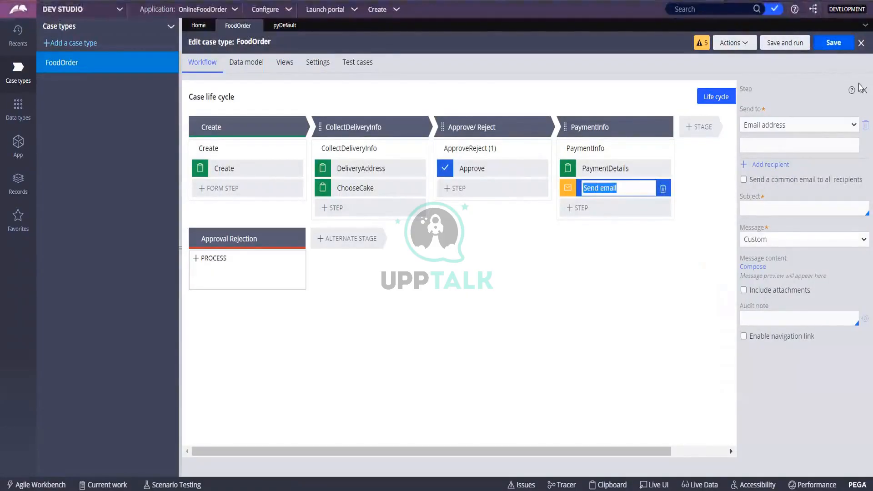
Step: Close the Send email step settings and select the CollectDeliveryInfo process
{"action": "left_click", "coordinate": [595, 241]}
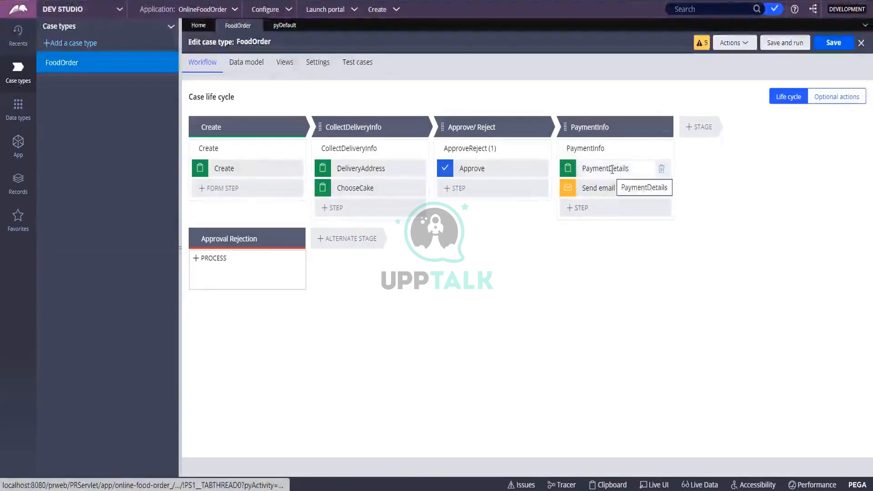
{"action": "left_click", "coordinate": [367, 126]}
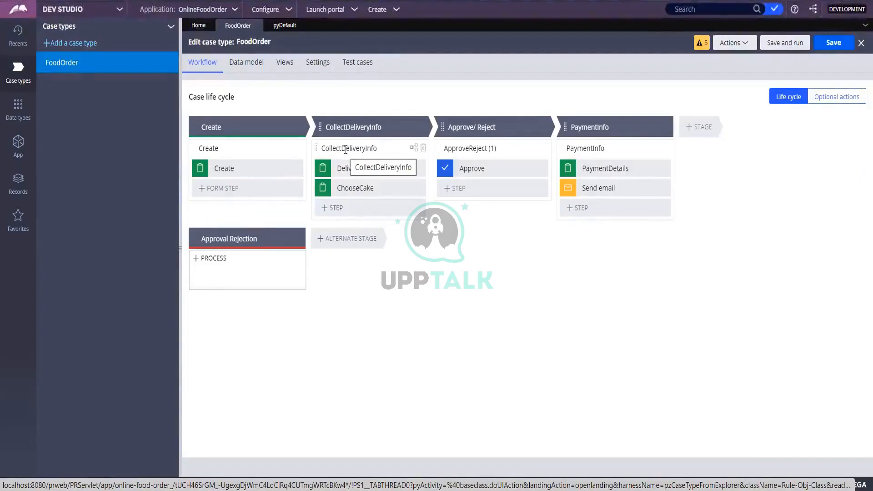
Step: Open the CollectDeliveryInfo flow diagram as a full flow rule record
{"action": "left_click", "coordinate": [412, 152]}
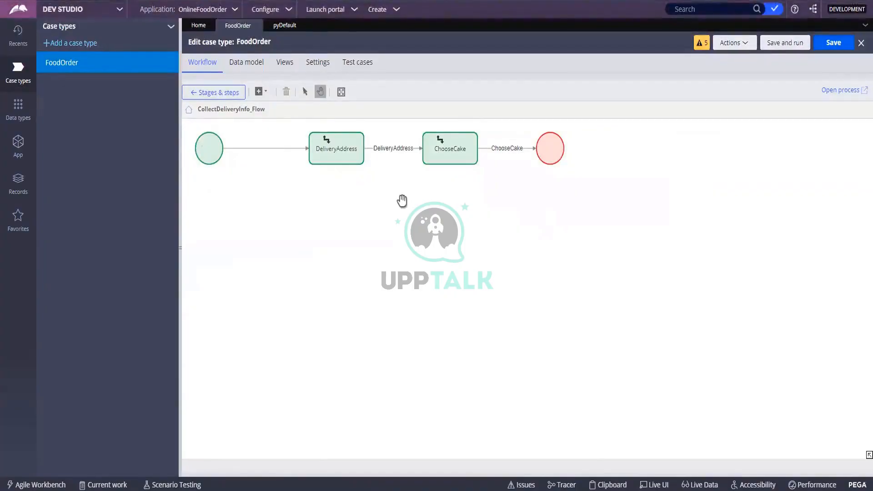
{"action": "left_click", "coordinate": [832, 90]}
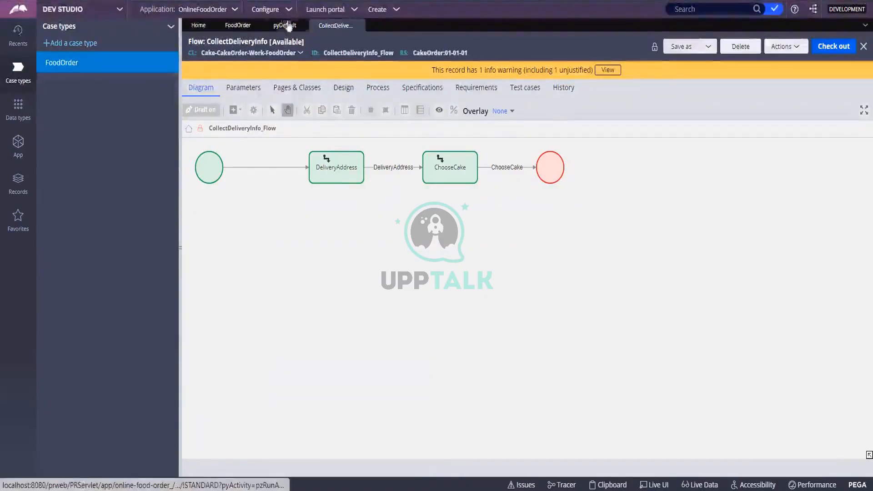
Step: Return to FoodOrder's Stages & steps view, briefly reopening the CollectDeliveryInfo flow diagram
{"action": "left_click", "coordinate": [238, 25]}
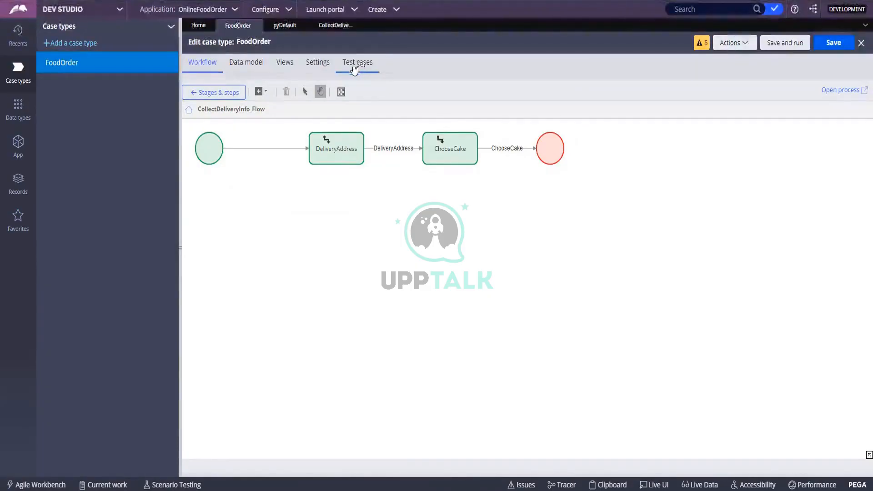
{"action": "left_click", "coordinate": [207, 93]}
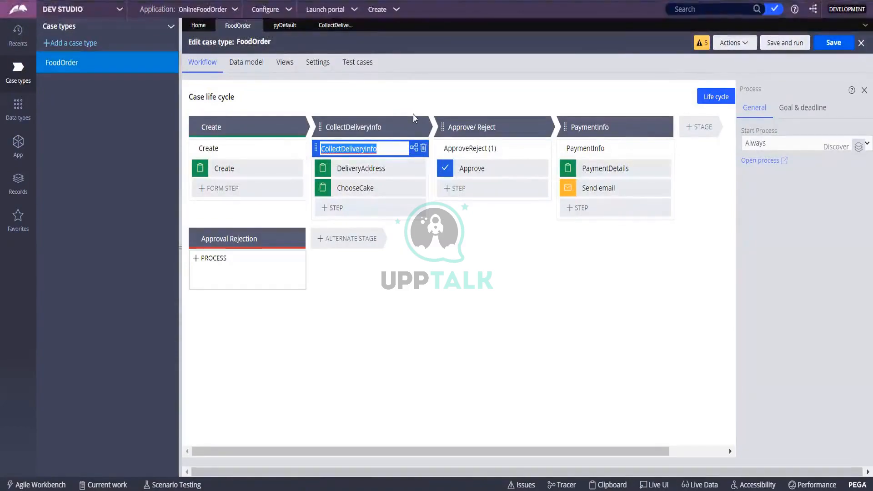
{"action": "left_click", "coordinate": [395, 122]}
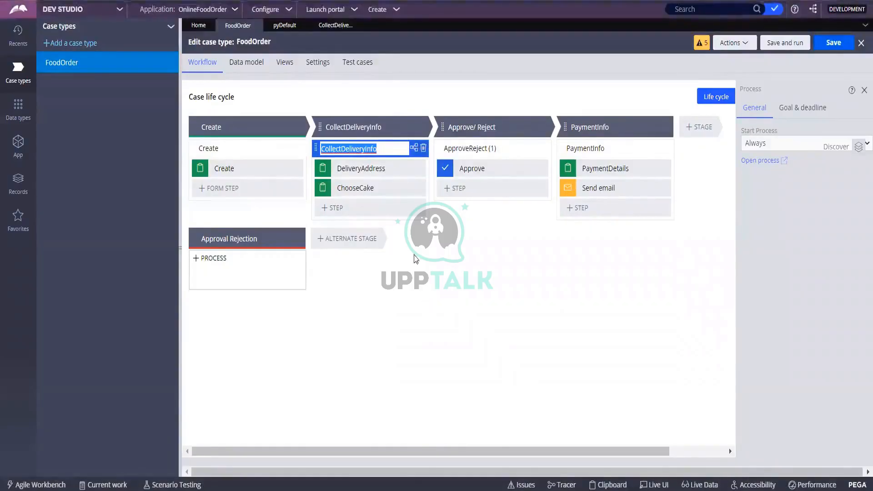
{"action": "left_click", "coordinate": [414, 147]}
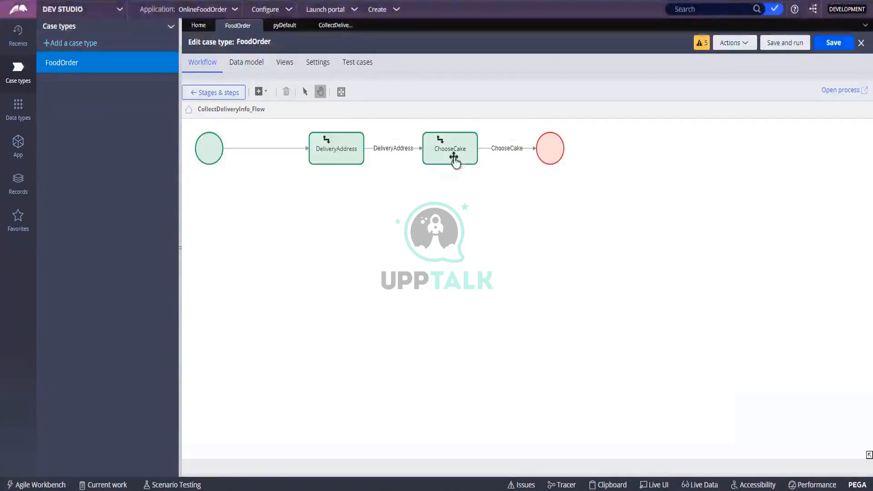
{"action": "left_click", "coordinate": [196, 97]}
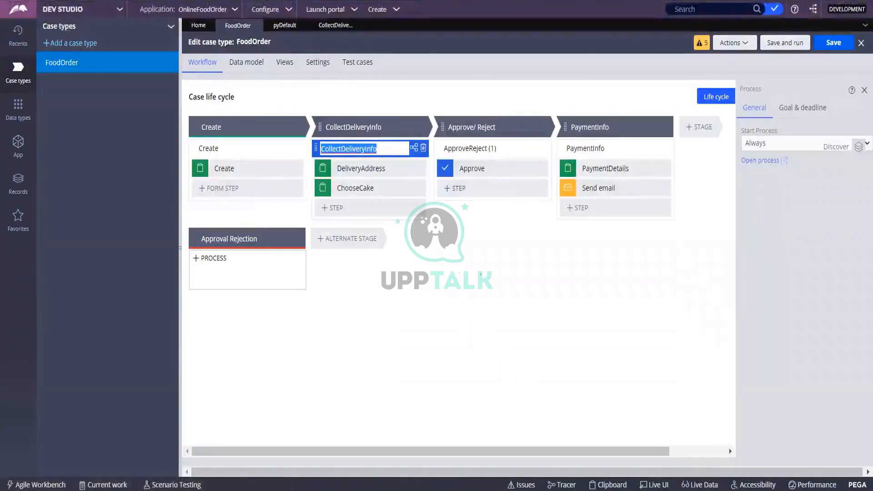
Step: Add ChooseFlavour as a collect-information step after ChooseCake, save, and view the CollectDeliveryInfo flow
{"action": "left_click", "coordinate": [333, 207]}
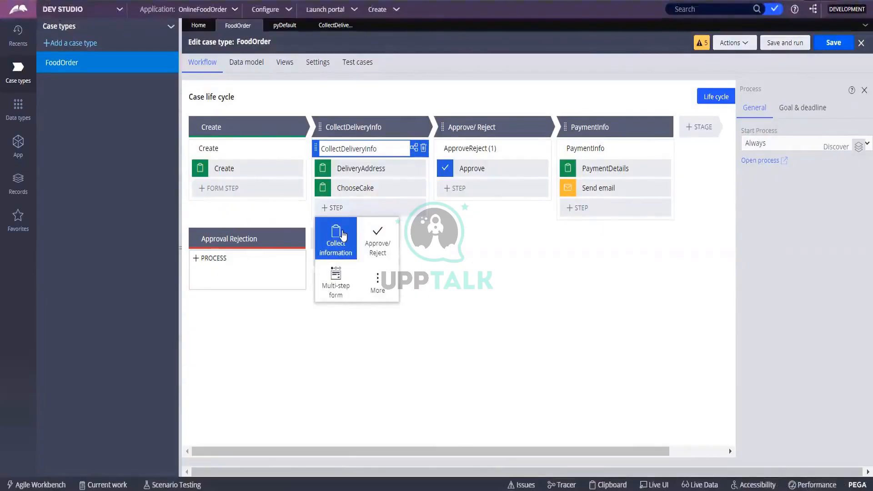
{"action": "left_click", "coordinate": [342, 234]}
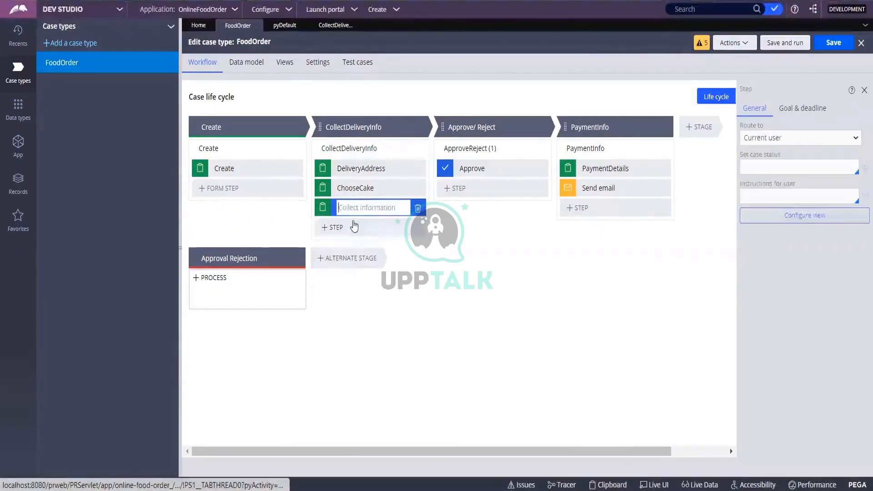
{"action": "type", "text": "Choose "}
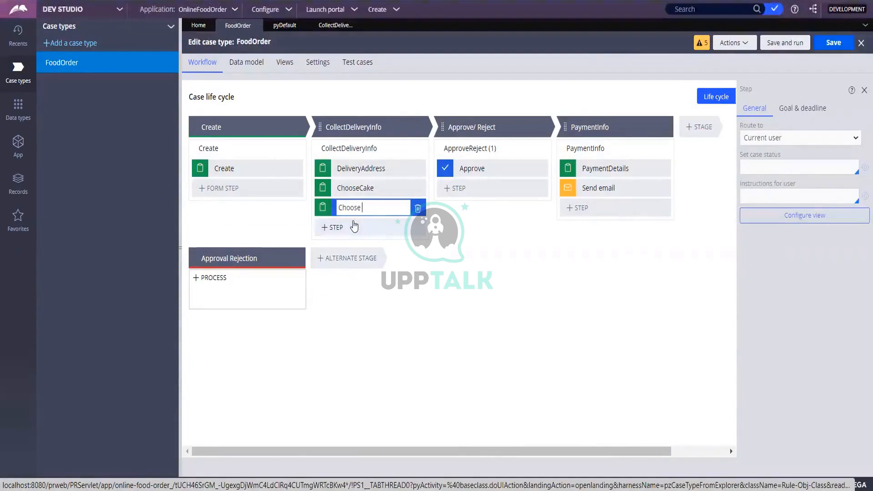
{"action": "type", "text": "f"}
{"action": "key", "text": "BackSpace"}
{"action": "type", "text": "Fla"}
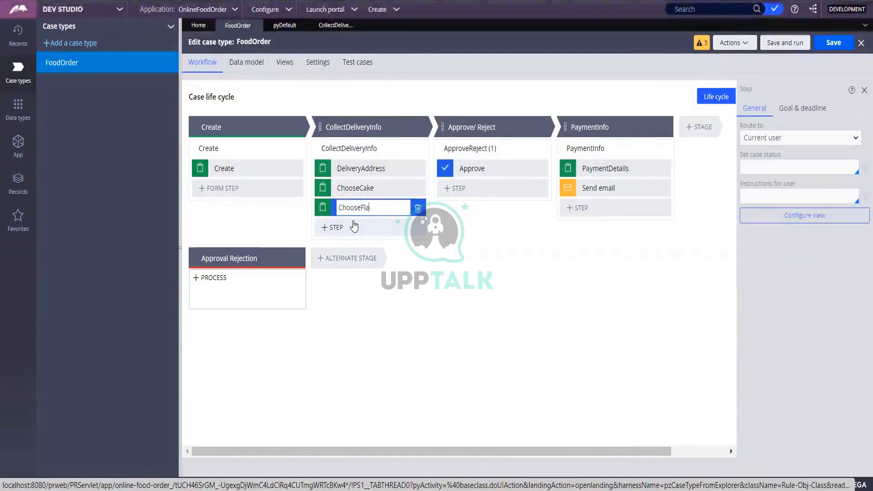
{"action": "type", "text": "vour"}
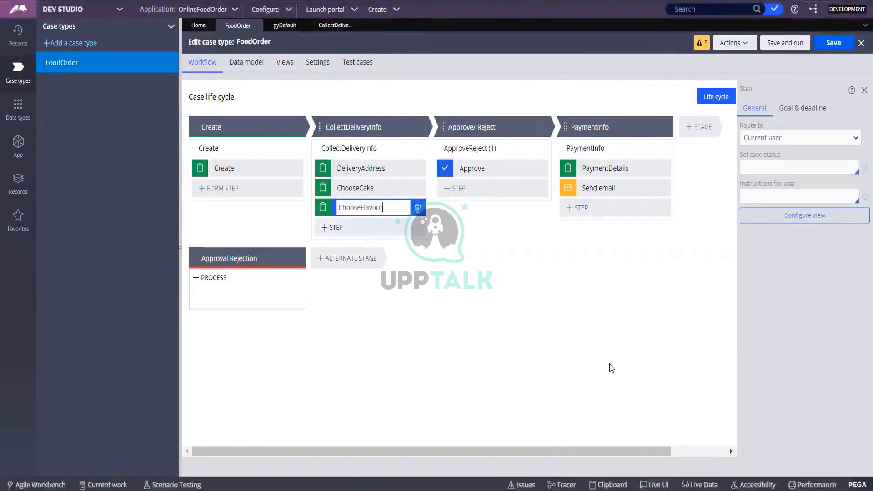
{"action": "key", "text": "Return"}
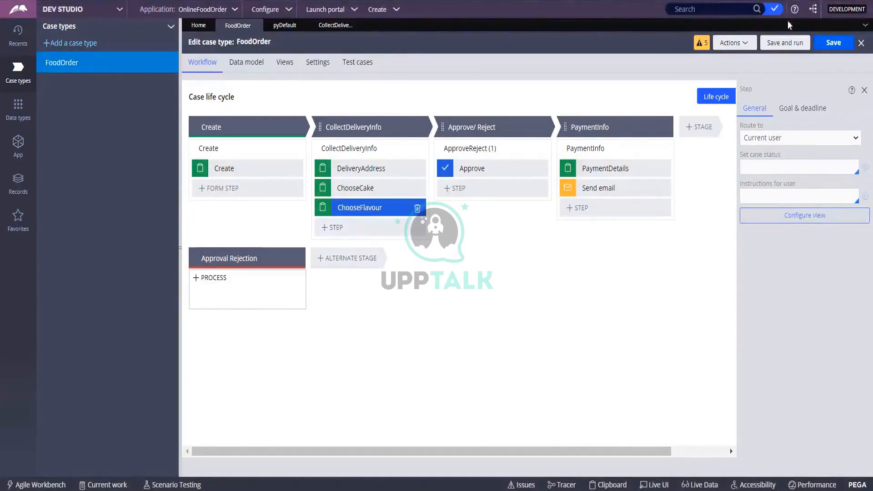
{"action": "left_click", "coordinate": [826, 45]}
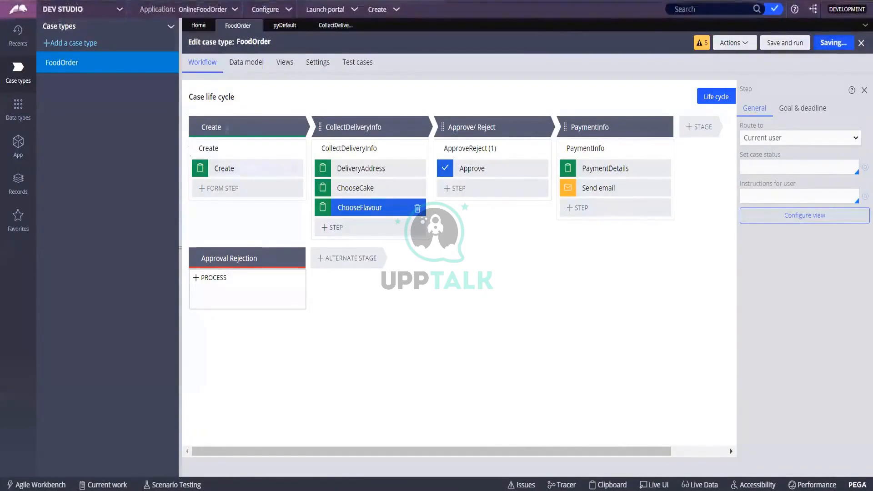
{"action": "left_click", "coordinate": [414, 149]}
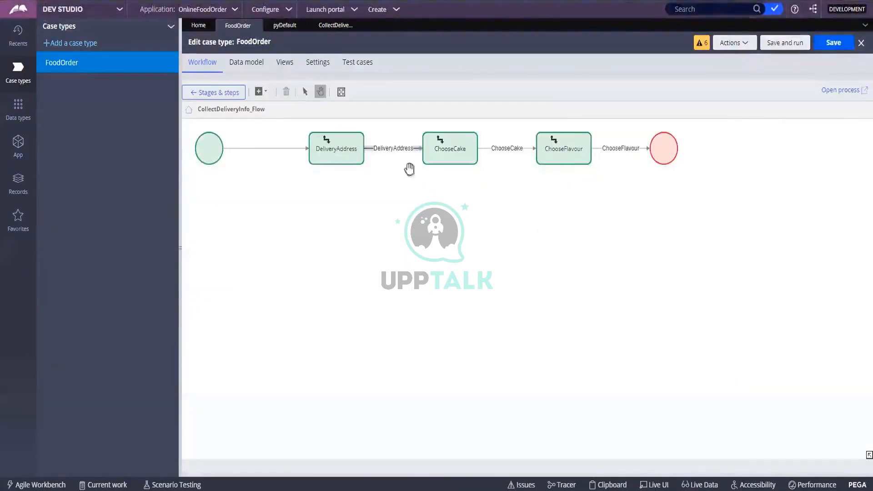
{"action": "left_click", "coordinate": [563, 147]}
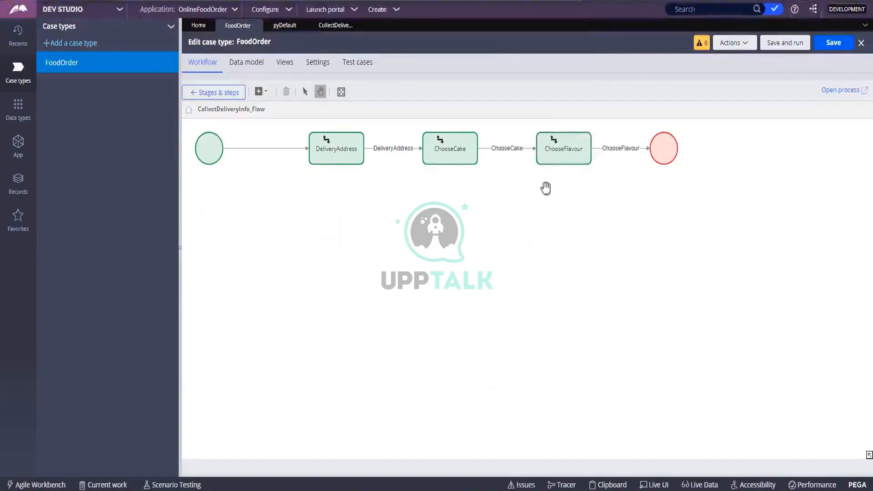
{"action": "left_click", "coordinate": [568, 161]}
{"action": "left_click", "coordinate": [606, 203]}
{"action": "left_click", "coordinate": [563, 145]}
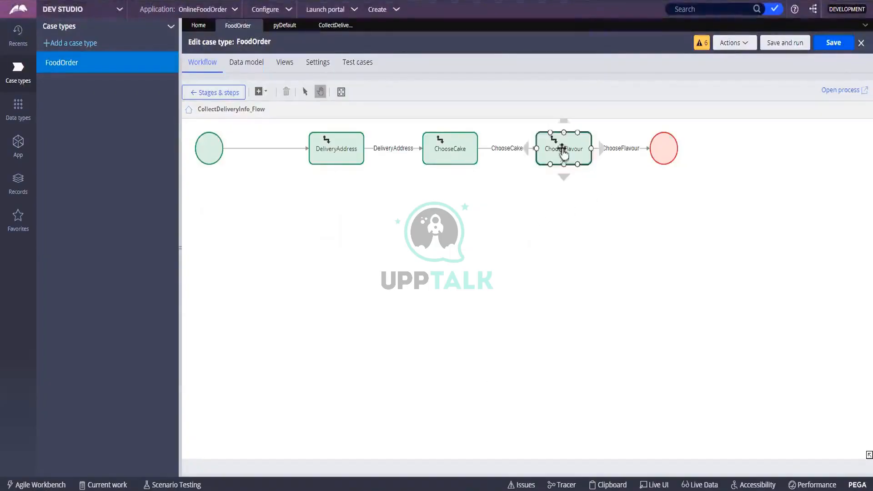
{"action": "left_click", "coordinate": [543, 226]}
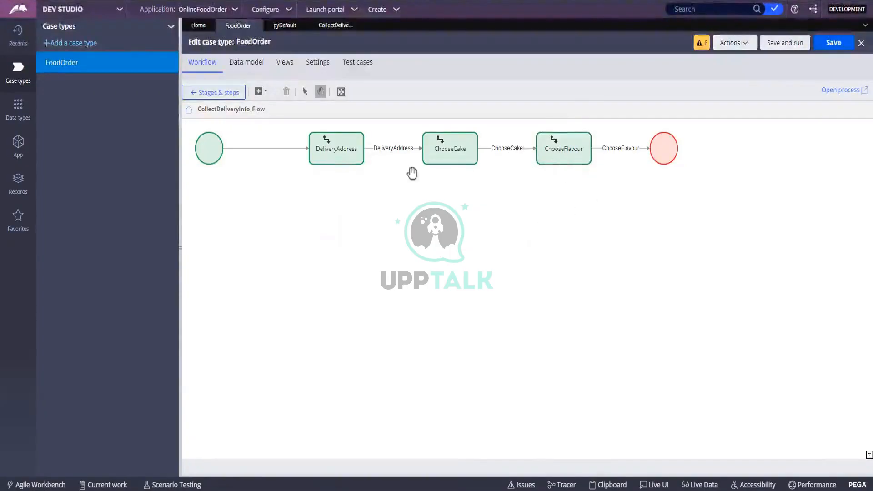